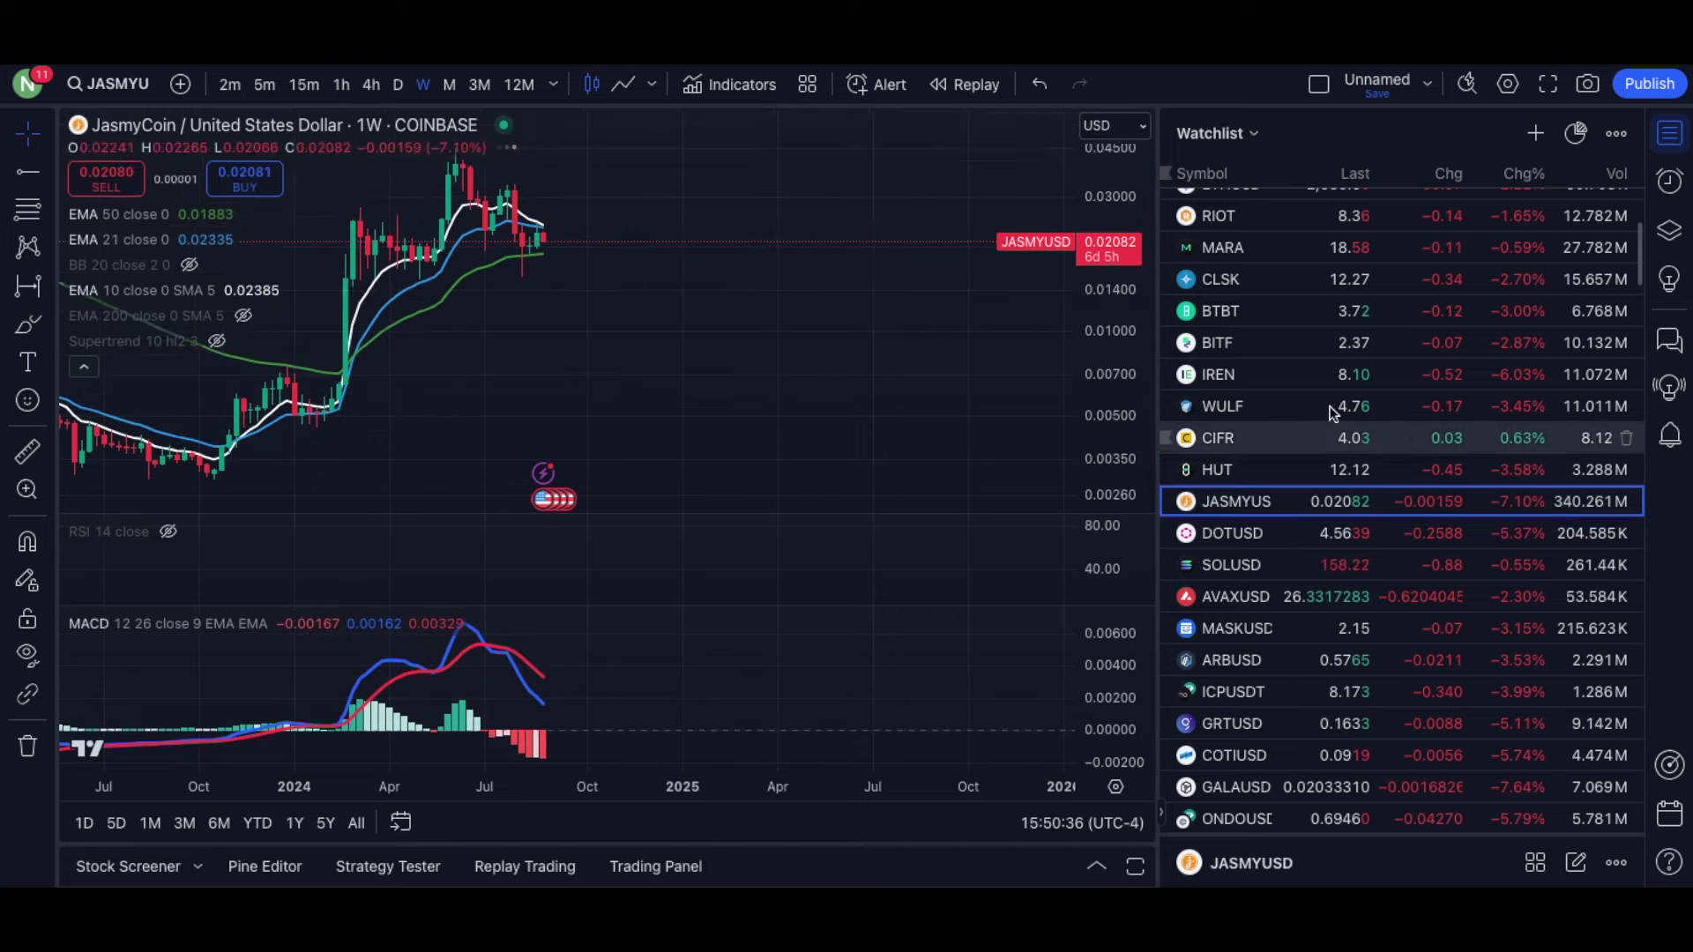
Switch the JASMYUSD chart to the 4-hour timeframe and rescale the price axis to fit the mid-to-late August candles.
left_click(368, 83)
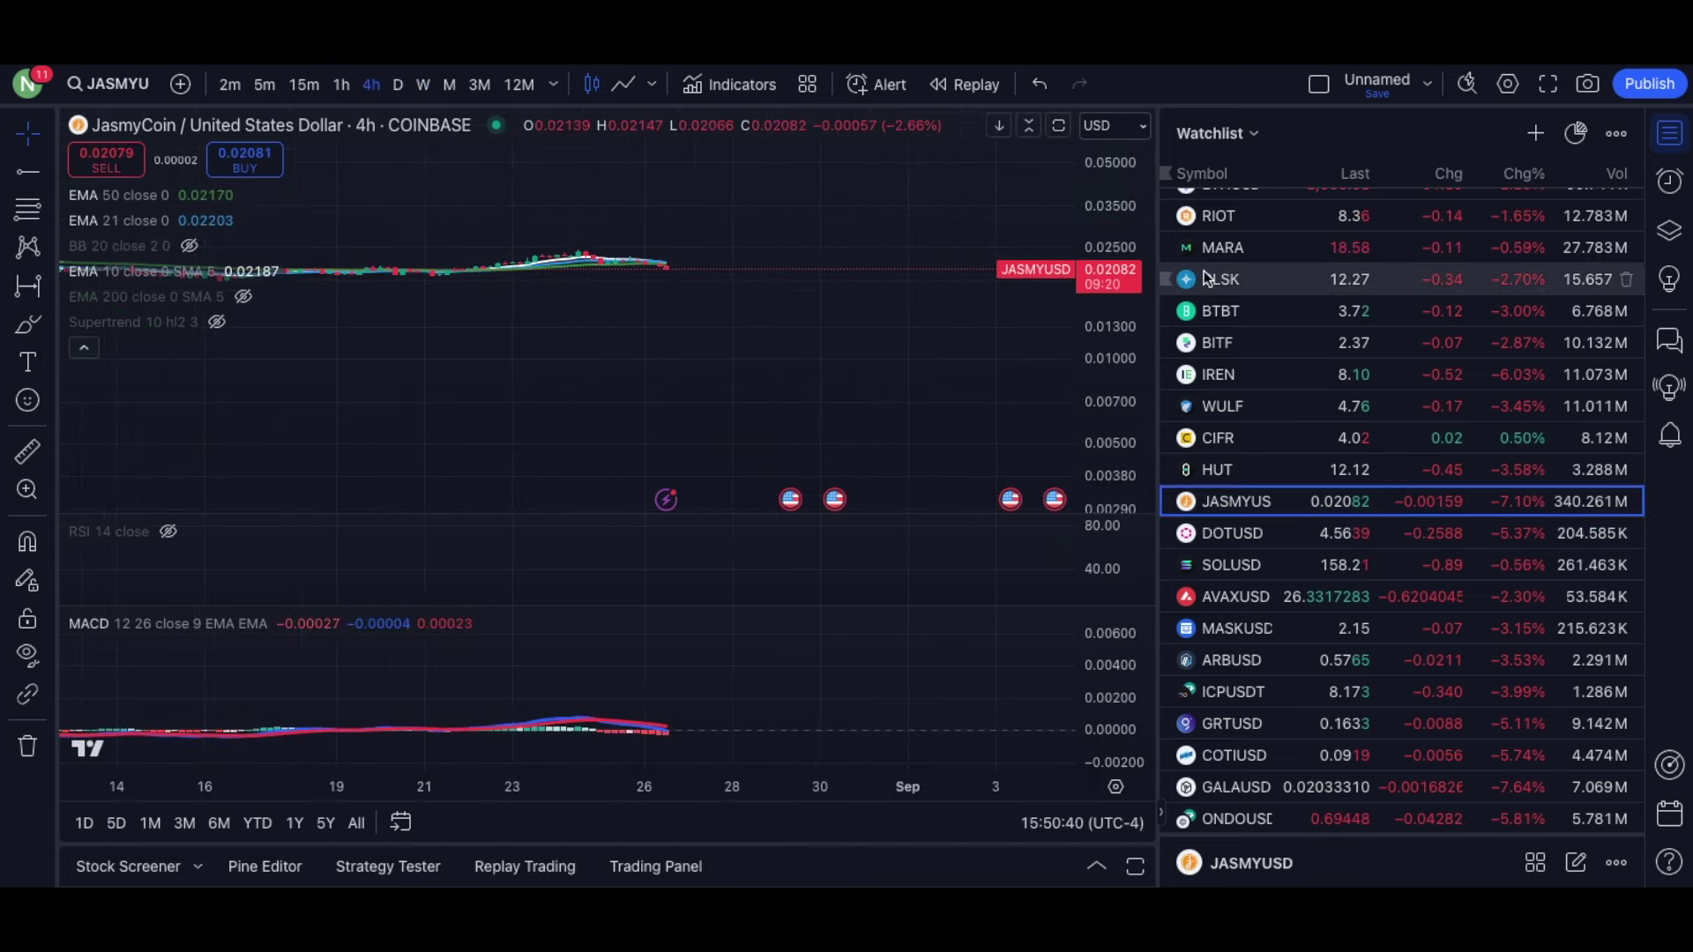
left_click_drag(1115, 351, 1115, 265)
left_click_drag(718, 287, 723, 435)
left_click_drag(1096, 397, 1096, 291)
left_click_drag(658, 330, 738, 373)
left_click_drag(1120, 361, 1124, 332)
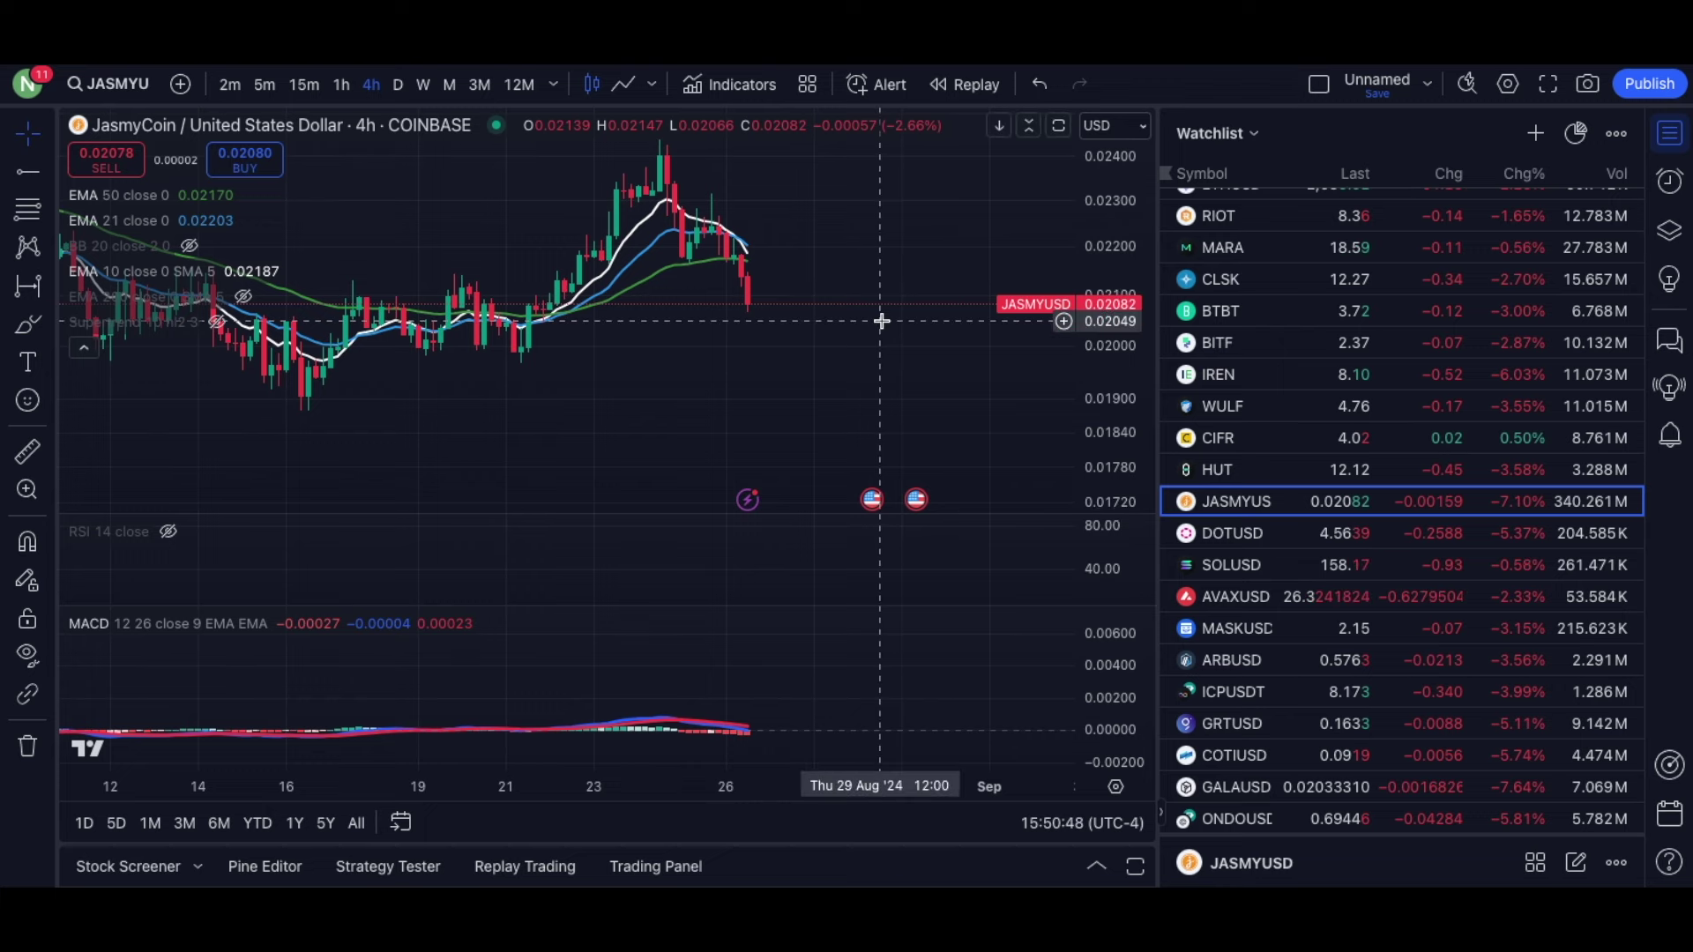
left_click_drag(721, 359, 726, 384)
scroll(716, 350, "up", 3)
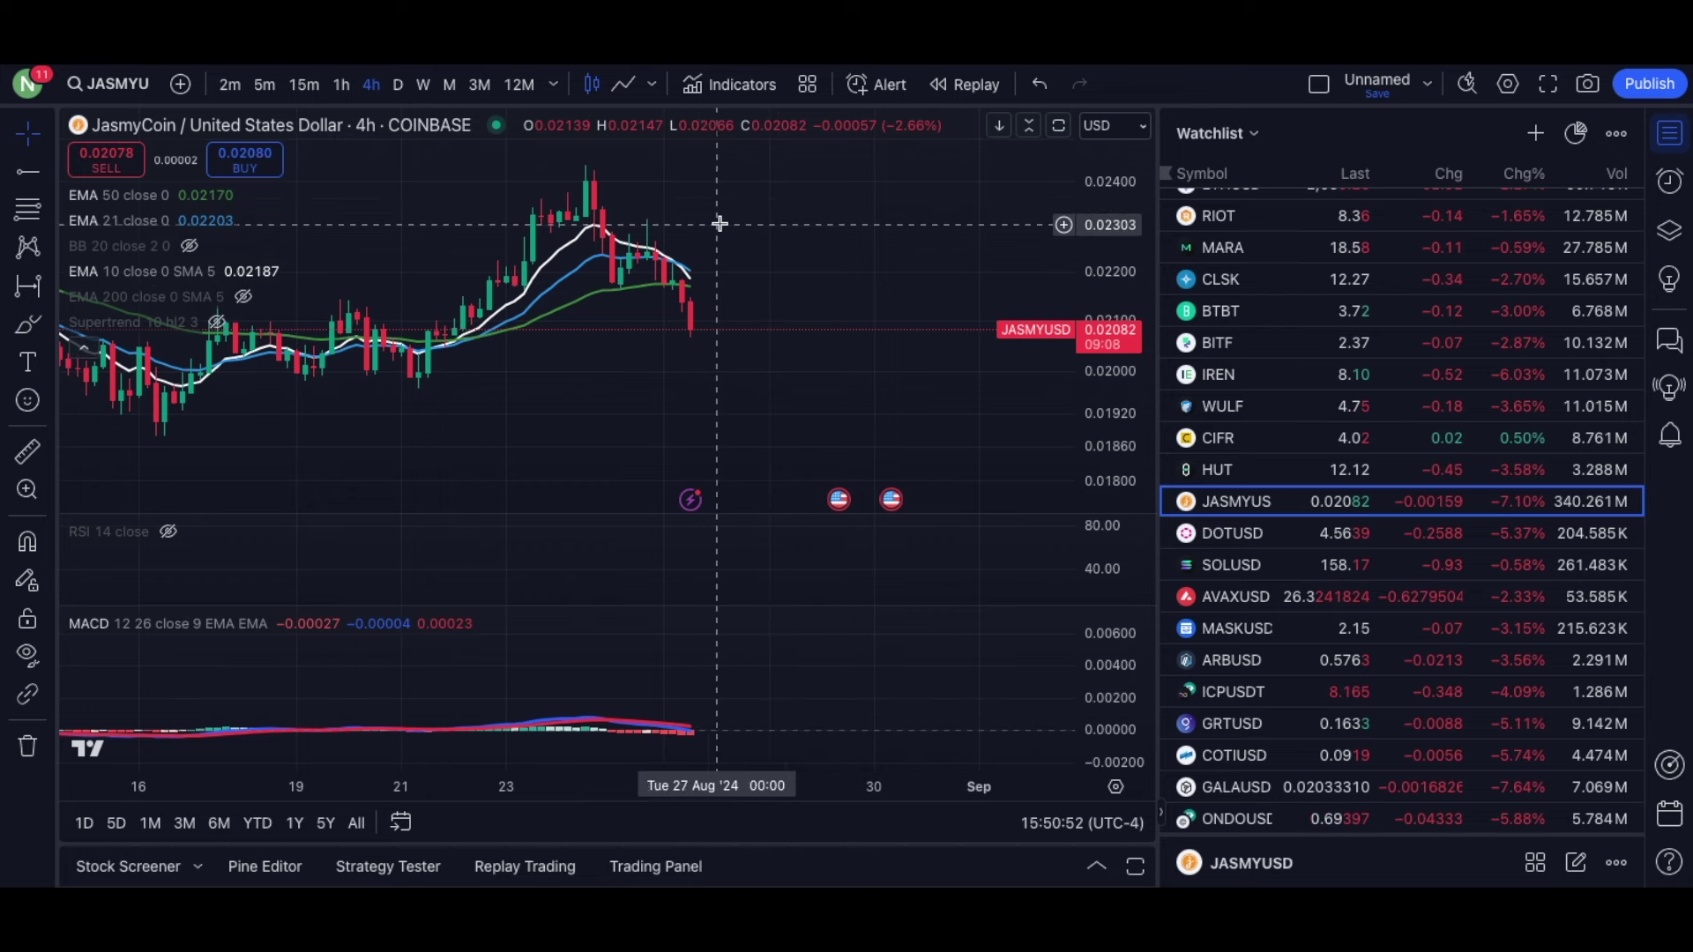
Hide the watchlist and enlarge the chart around the candles from 19 to 26 August.
left_click(50, 177)
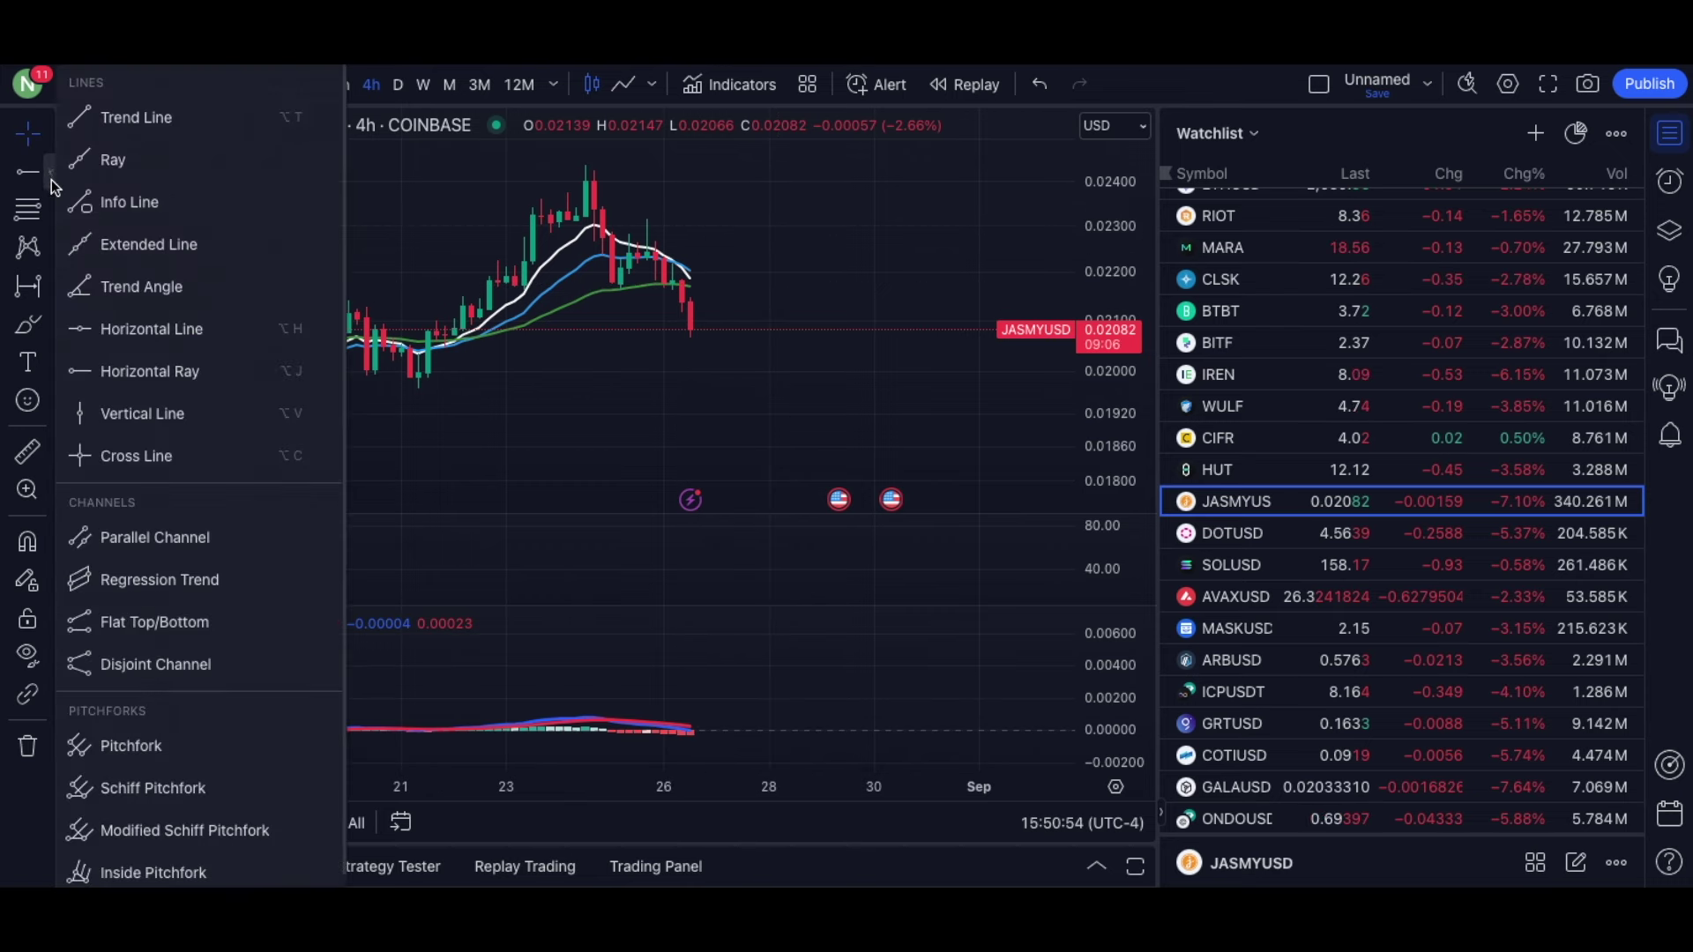
left_click(737, 248)
left_click_drag(559, 398, 617, 420)
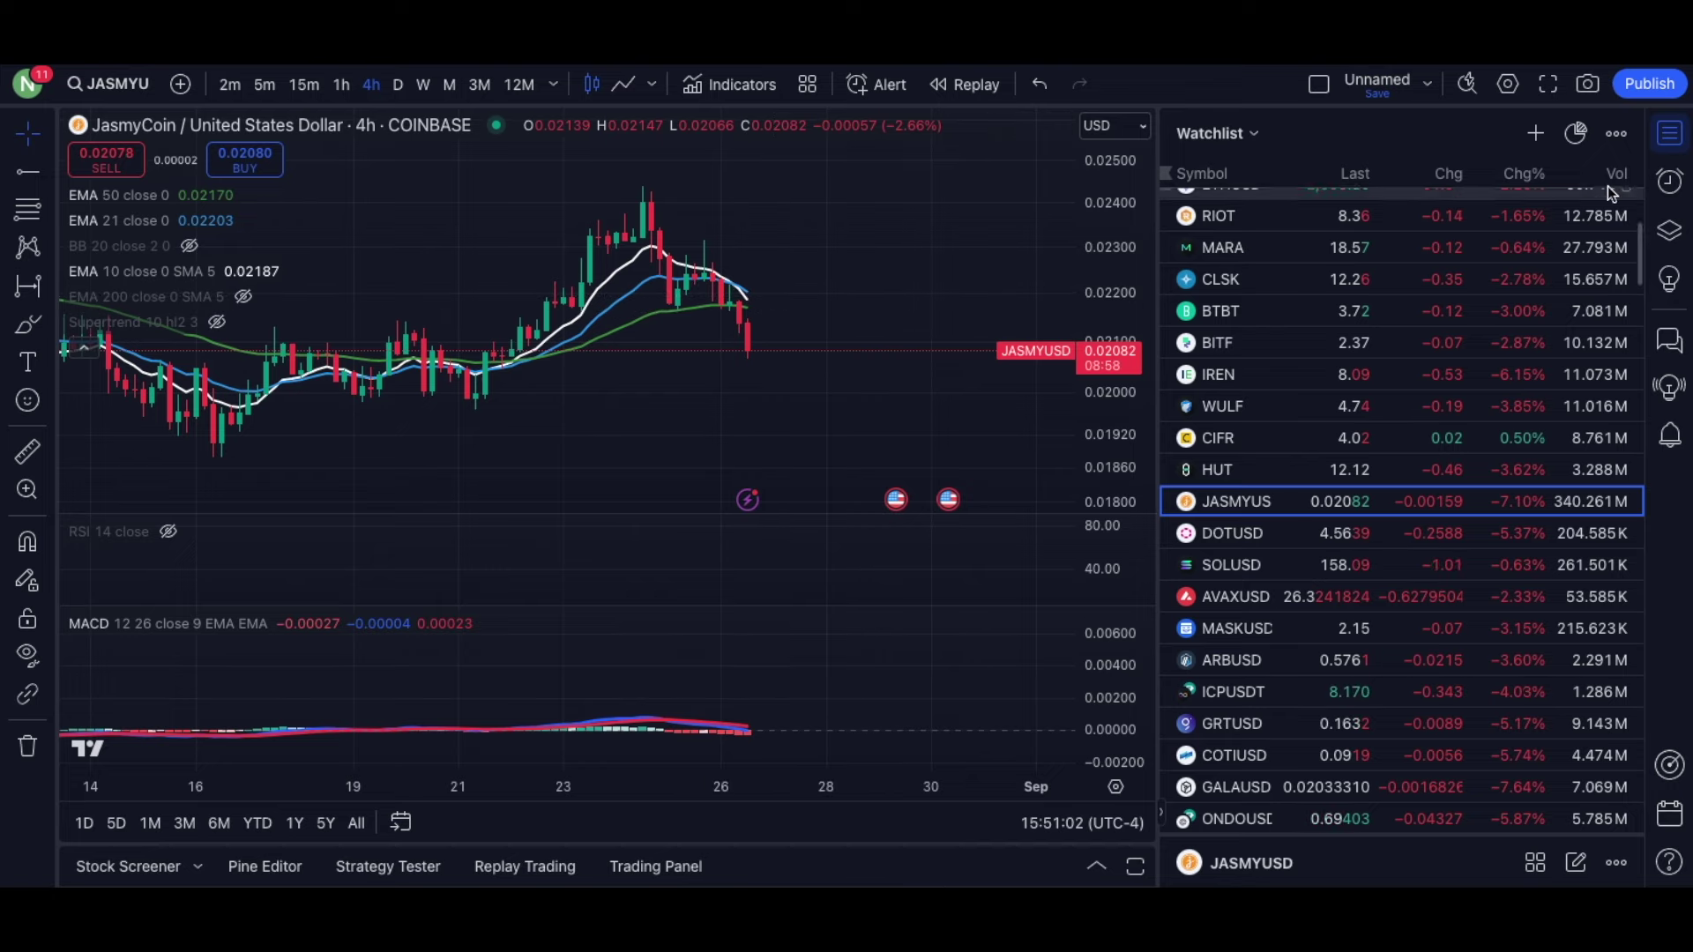
left_click(1672, 134)
scroll(1225, 353, "up", 5)
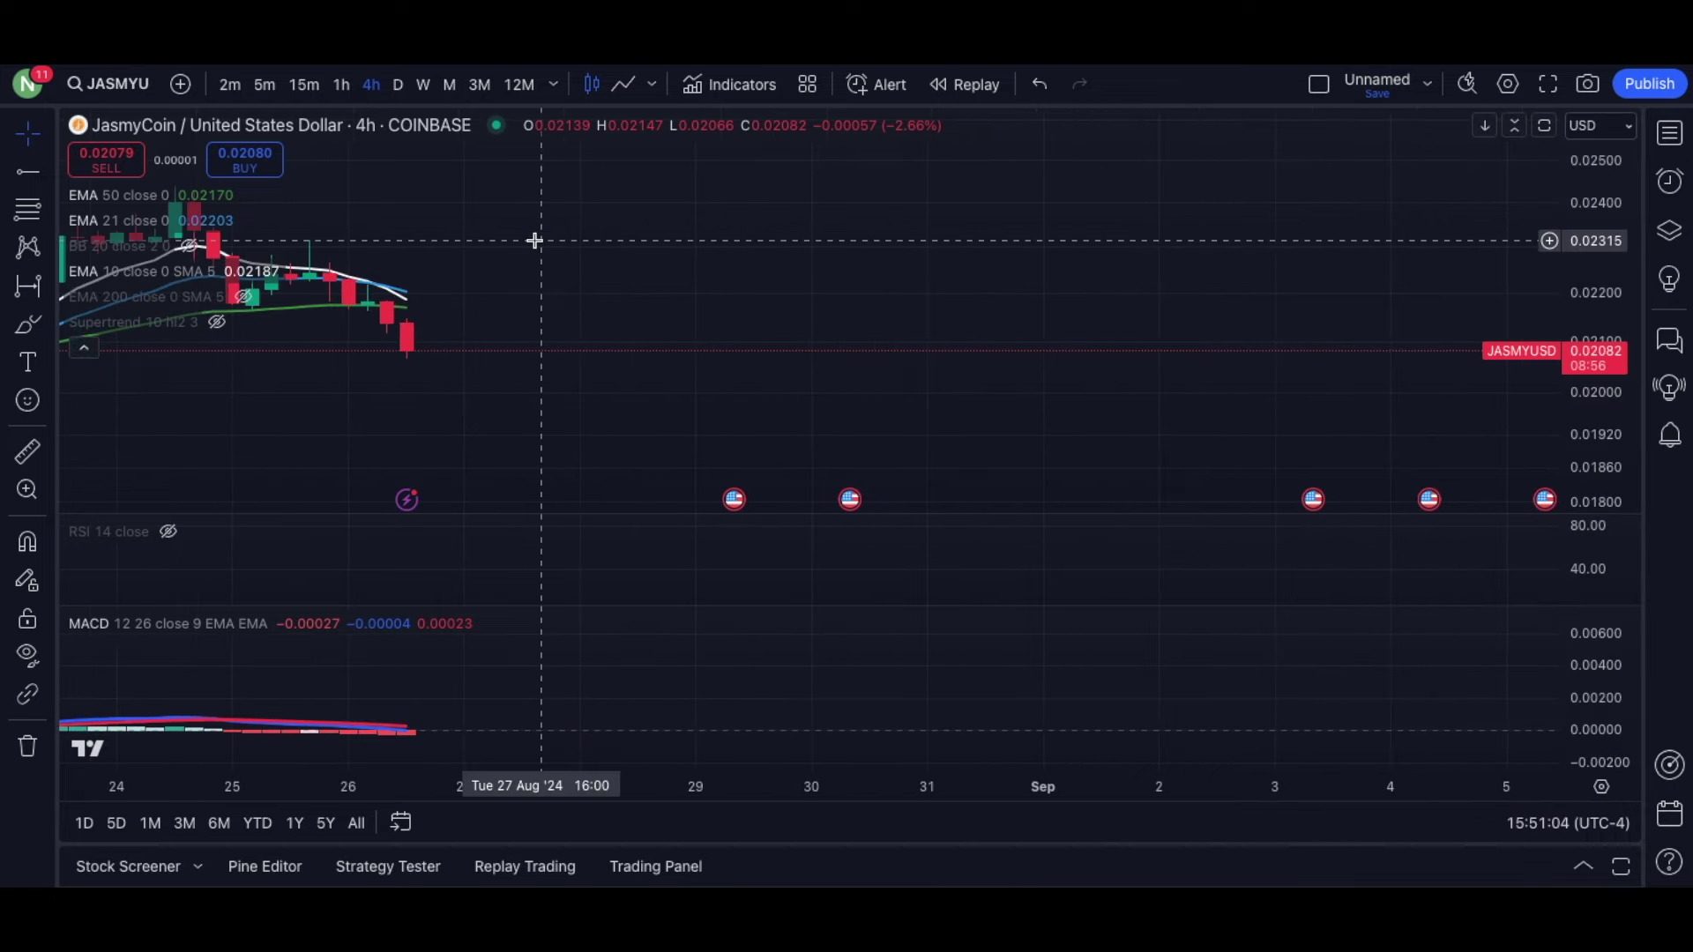
left_click_drag(529, 240, 1061, 264)
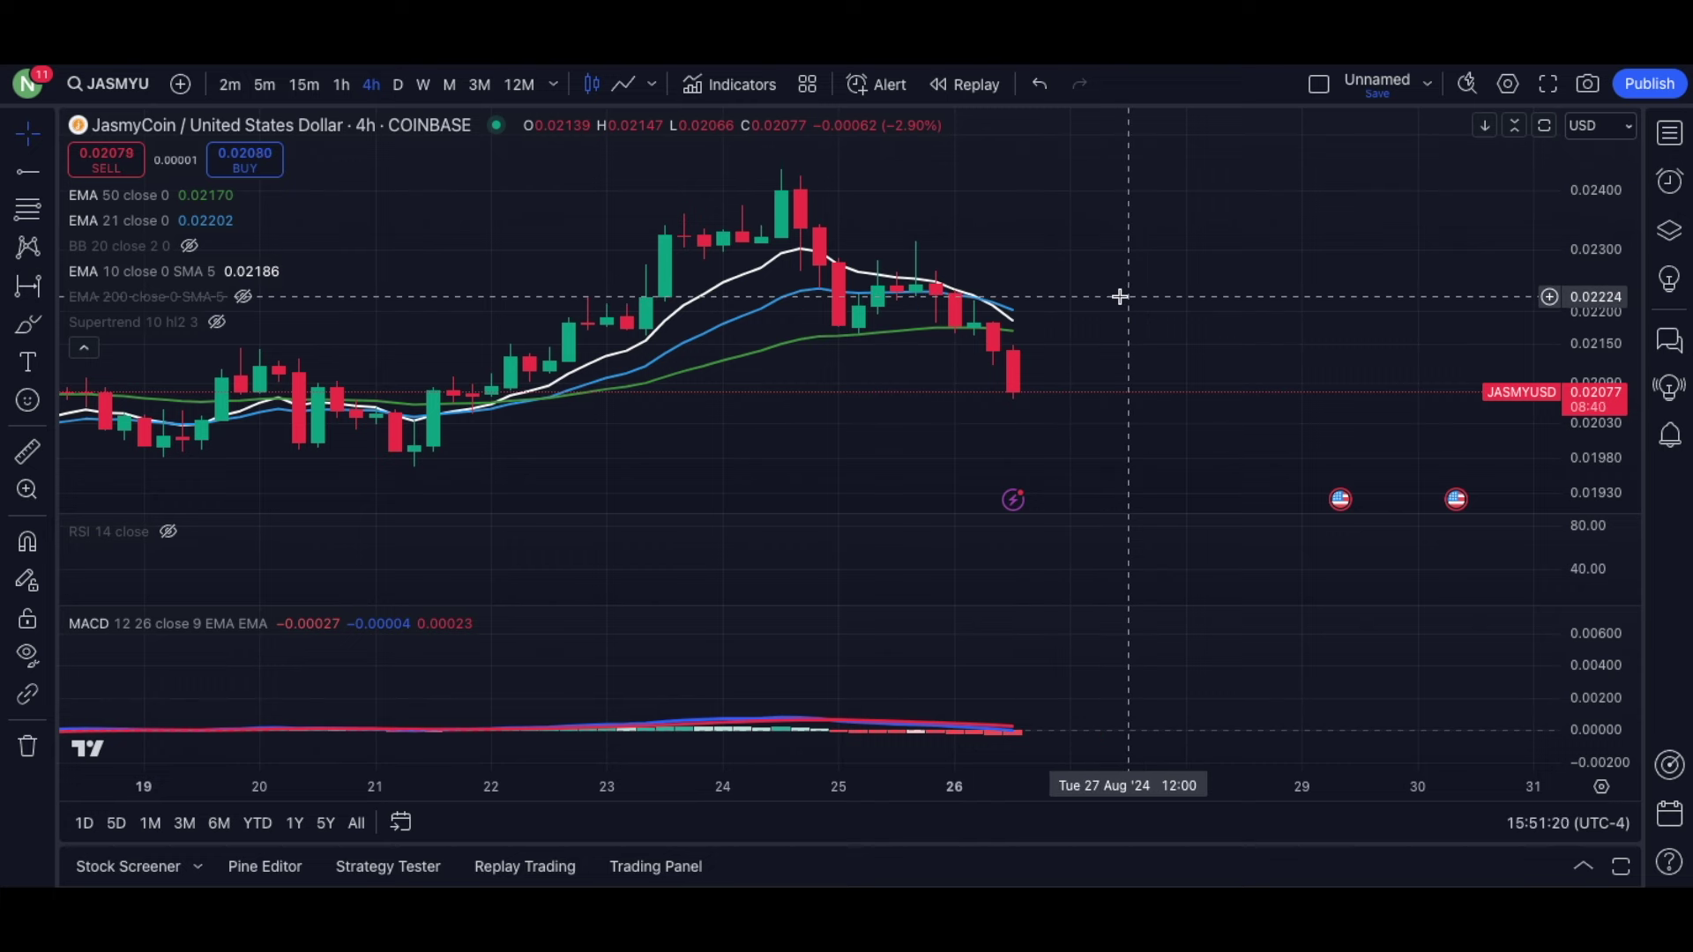
Draw four freehand brush strokes framing the upswing and pullback between about 21 and 25 August.
left_click(27, 325)
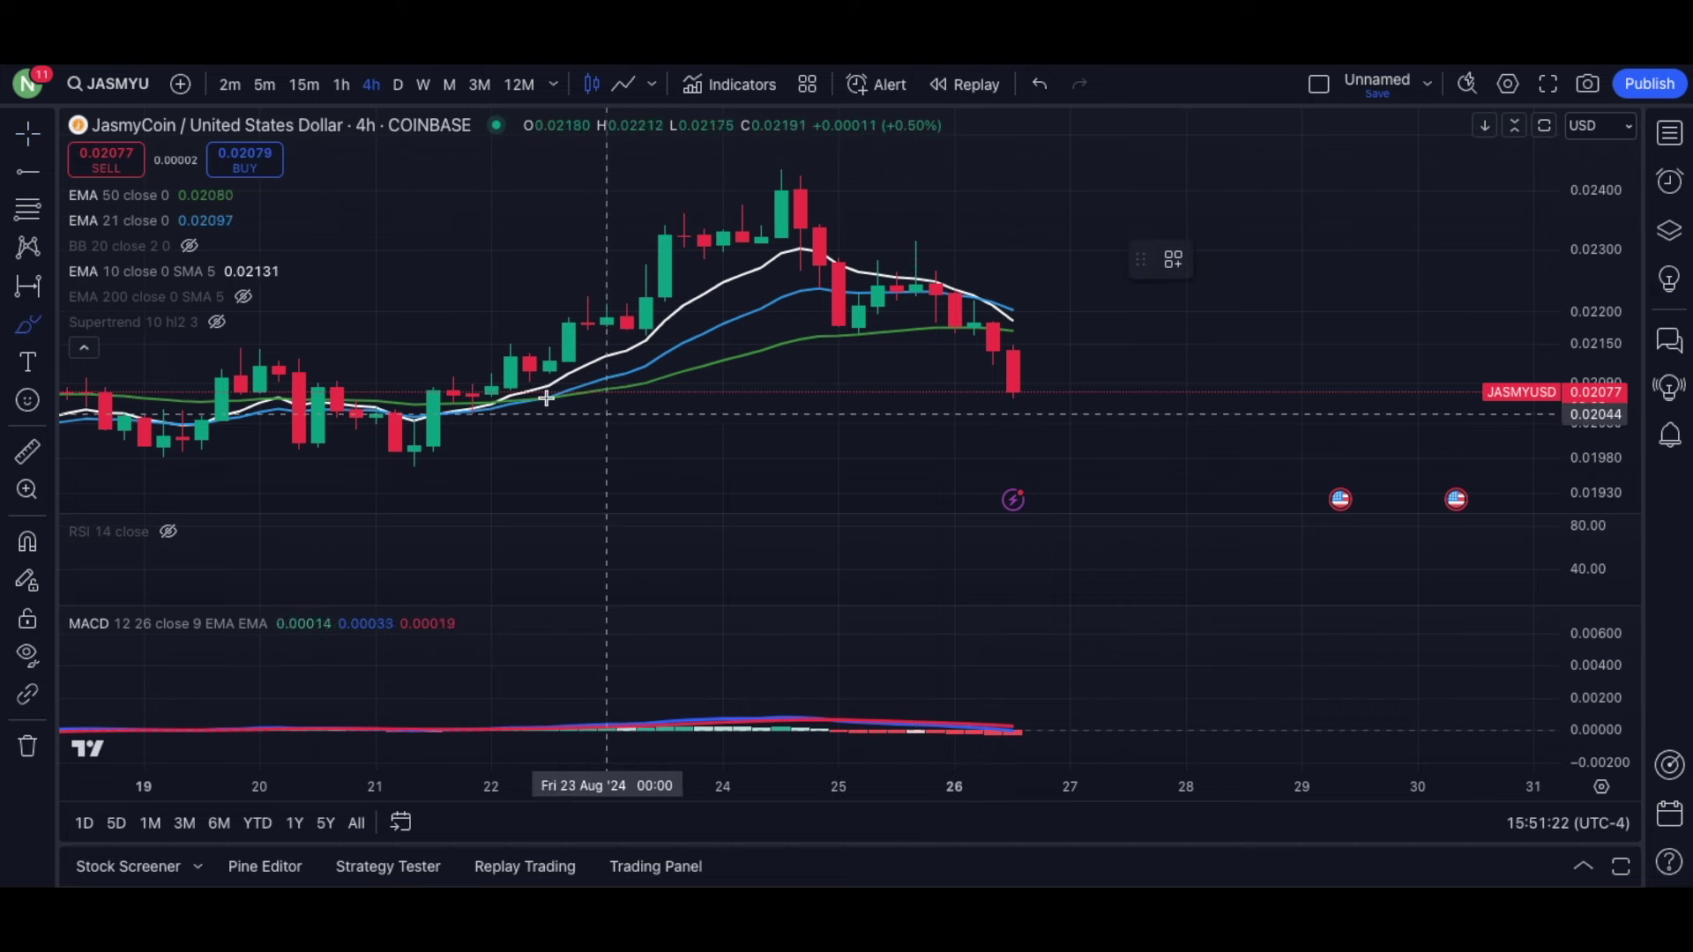
left_click_drag(416, 338, 491, 447)
mouse_move(399, 245)
left_mouse_down()
mouse_move(801, 172)
mouse_move(896, 338)
left_mouse_up()
left_click_drag(494, 441, 876, 352)
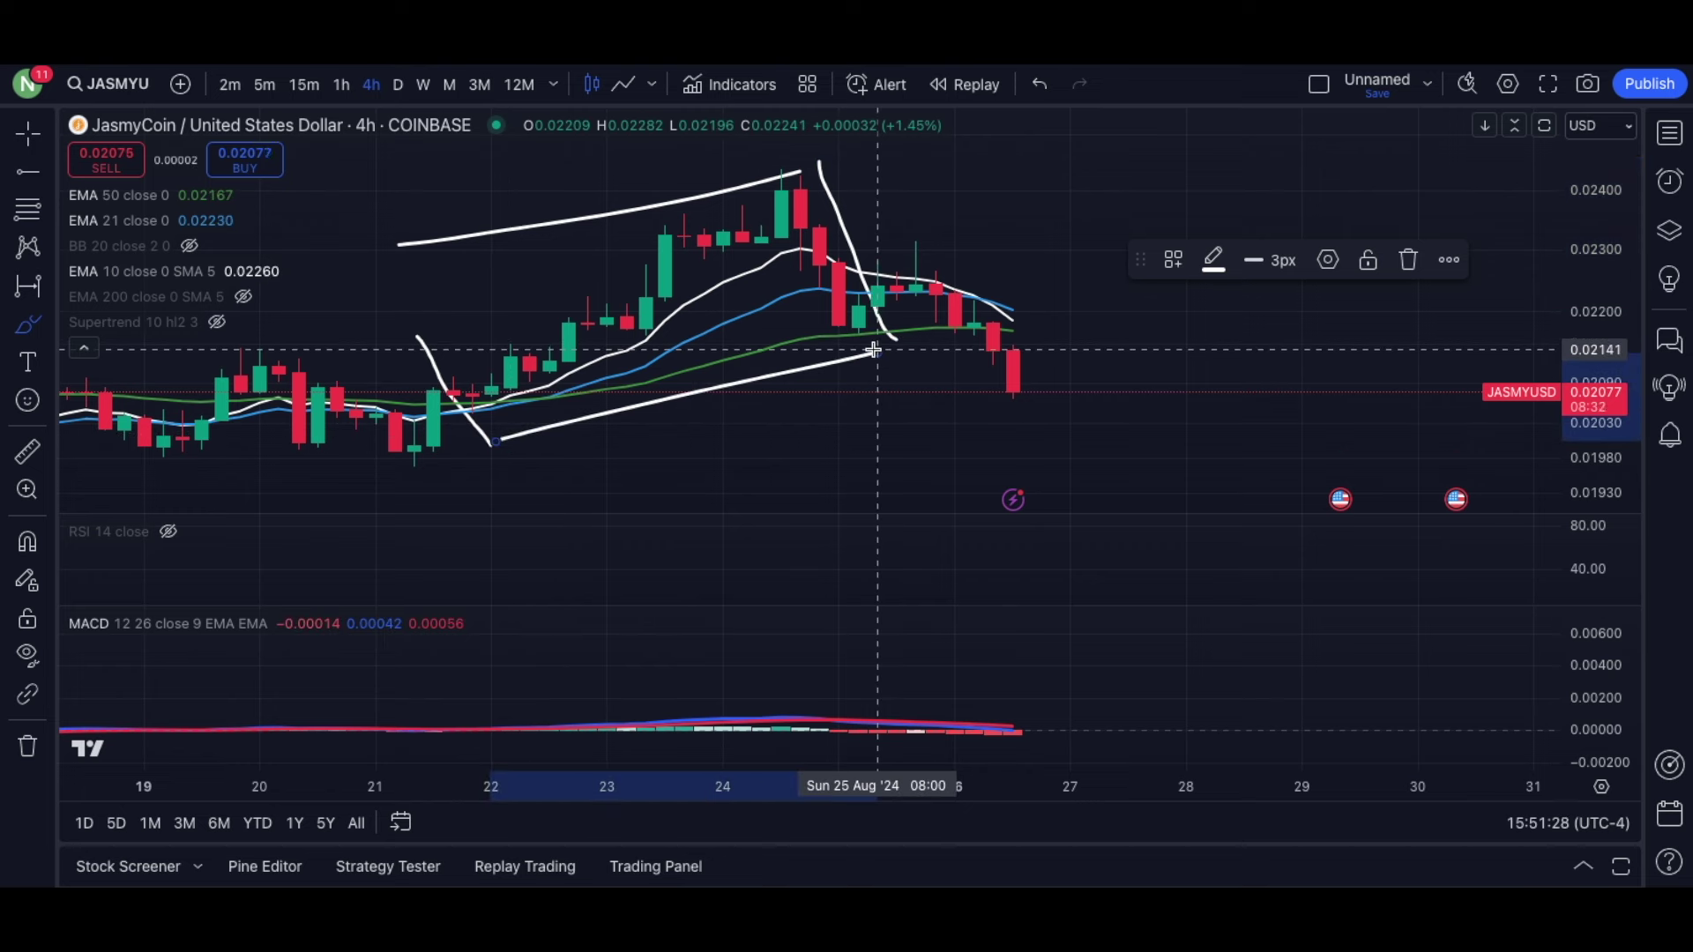
left_click_drag(873, 350, 876, 353)
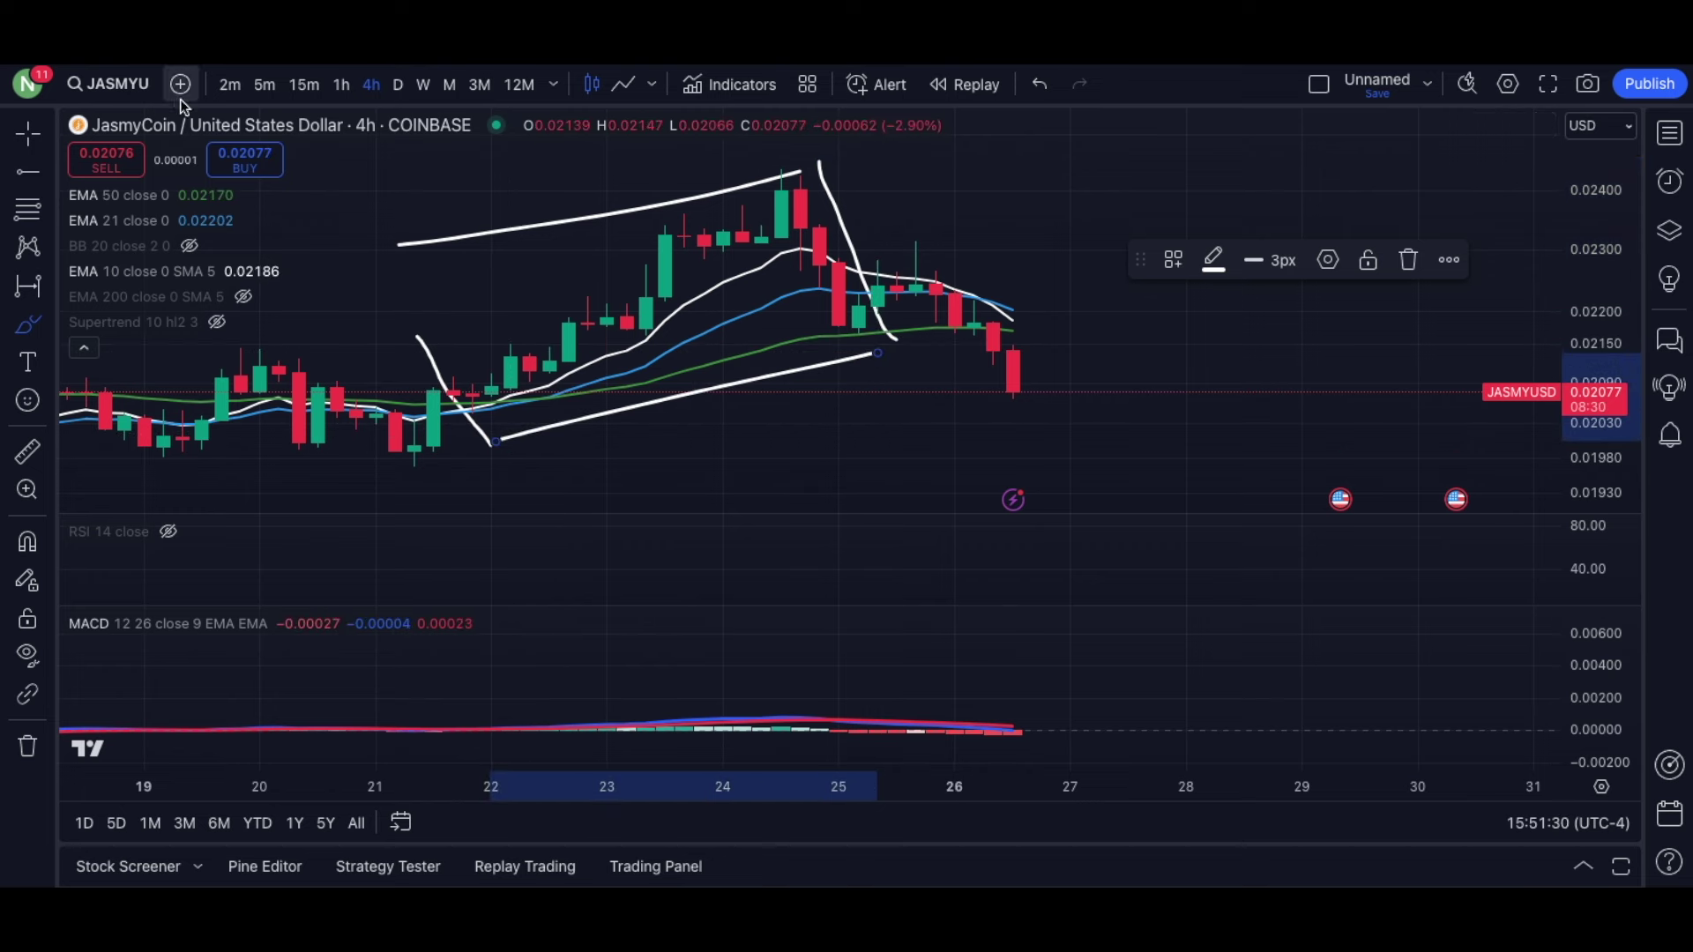
left_click(27, 136)
Look back through the 4-hour price history to the consolidation and breakout between December 2023 and March 2024.
scroll(1155, 318, "down", 6)
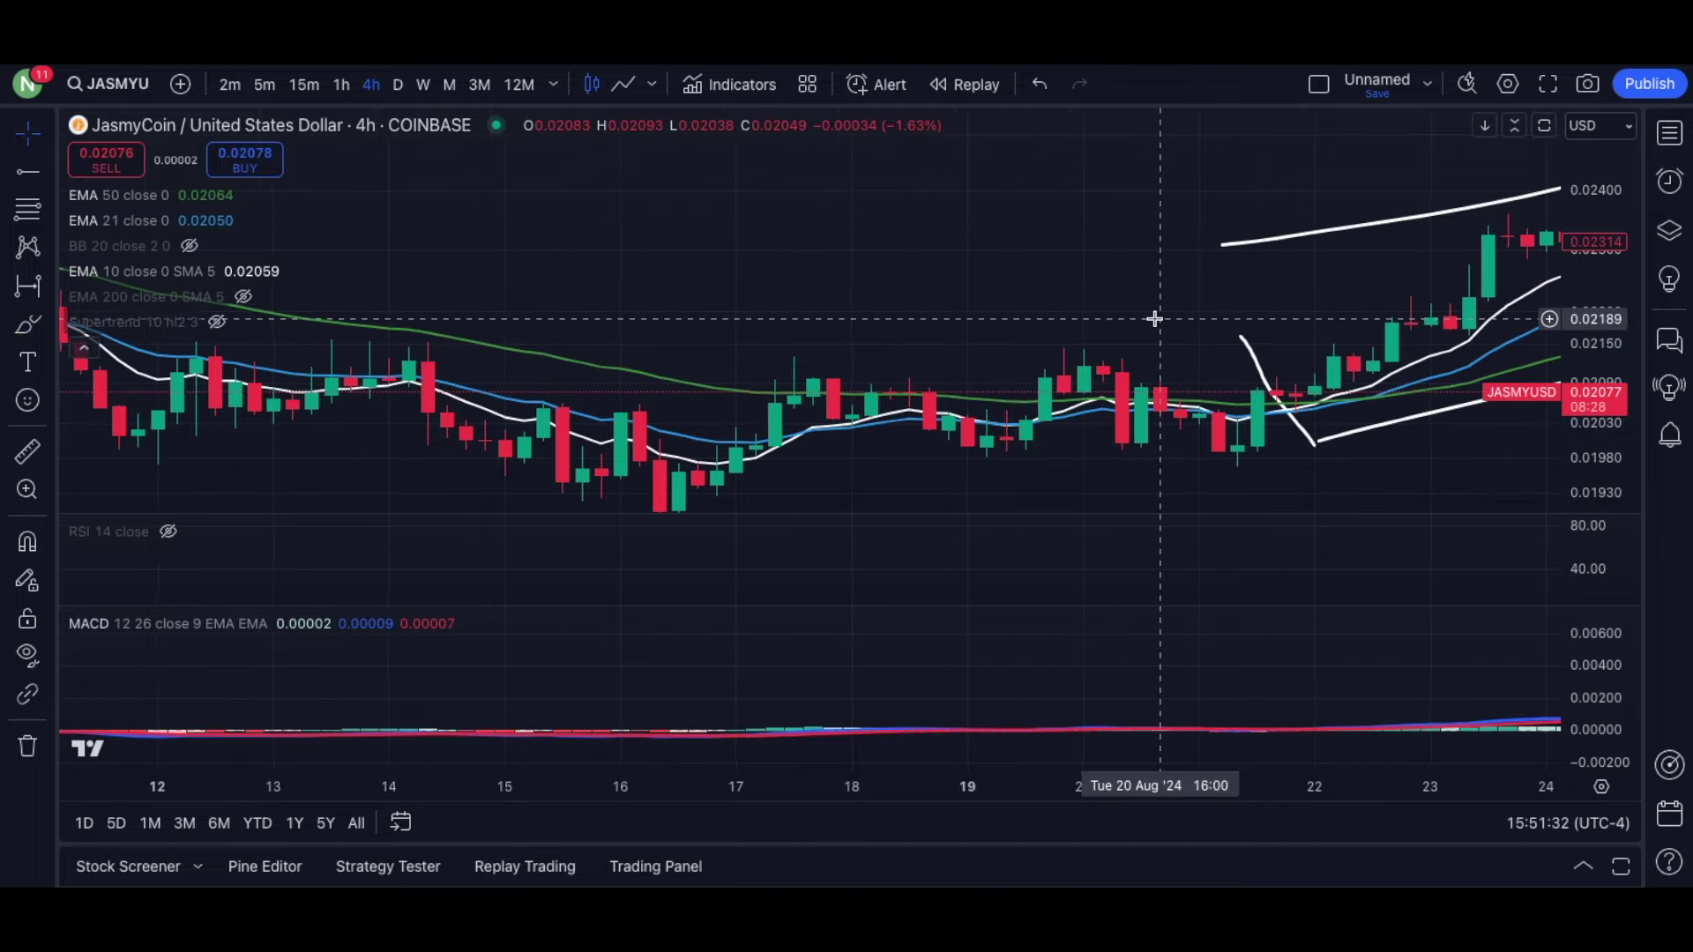
scroll(1155, 319, "left", 15)
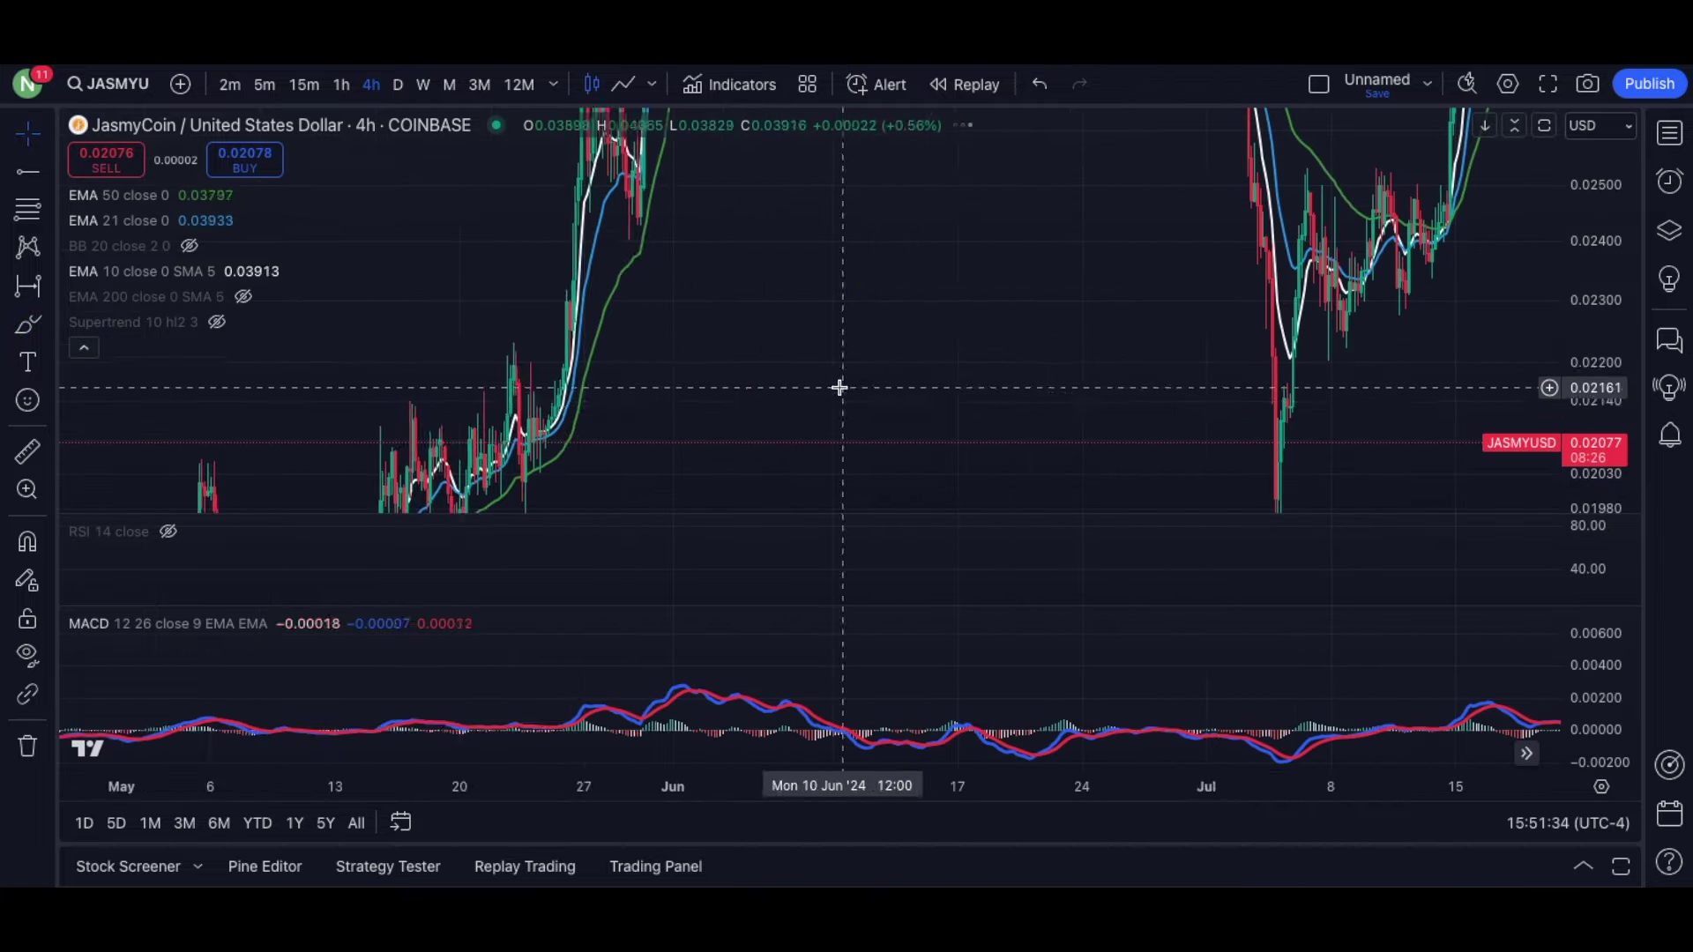
scroll(1111, 398, "left", 5)
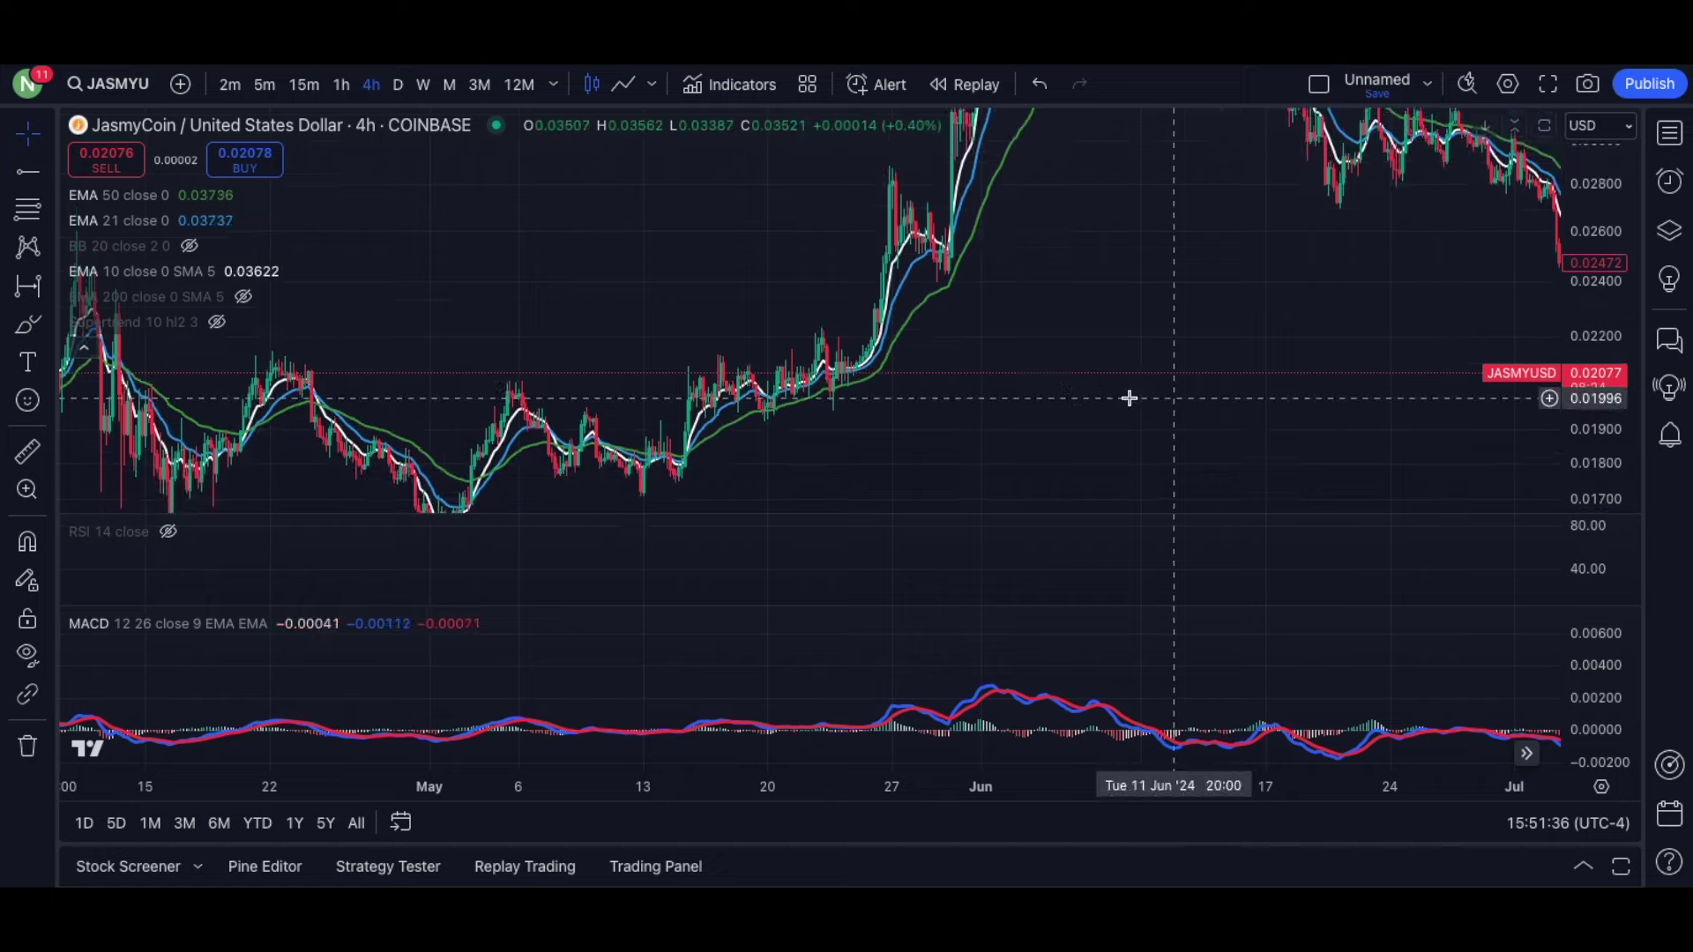
scroll(1276, 372, "right", 6)
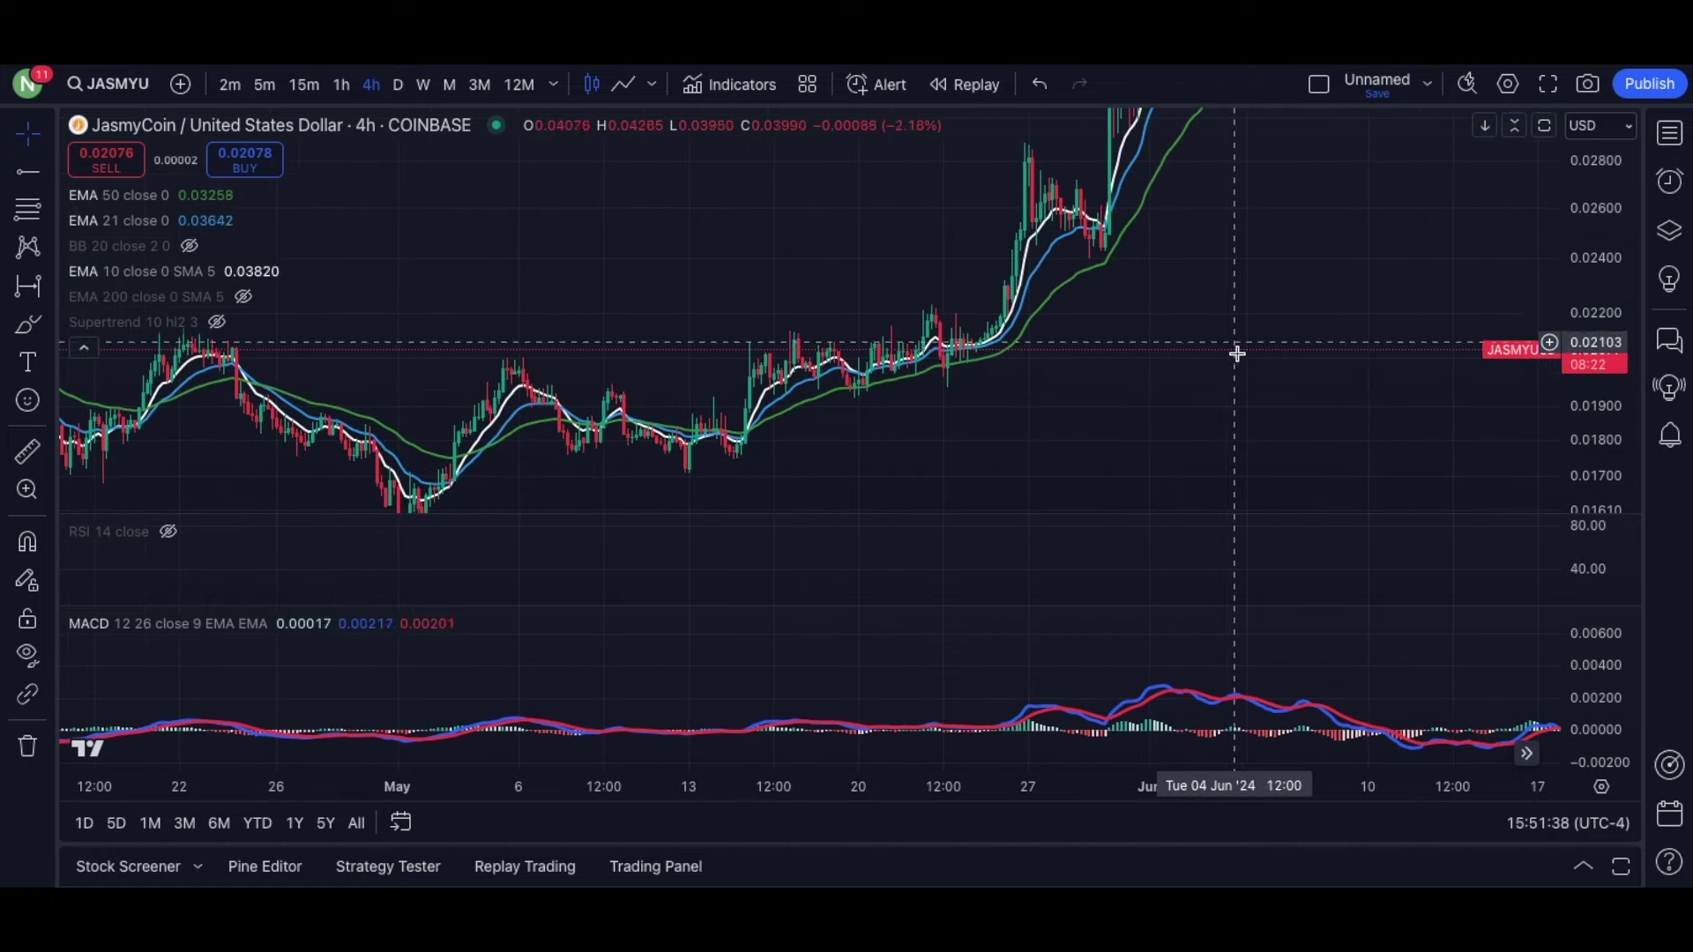
scroll(1128, 368, "down", 10)
scroll(1128, 369, "left", 3)
left_click_drag(847, 387, 1018, 224)
scroll(1019, 225, "left", 5)
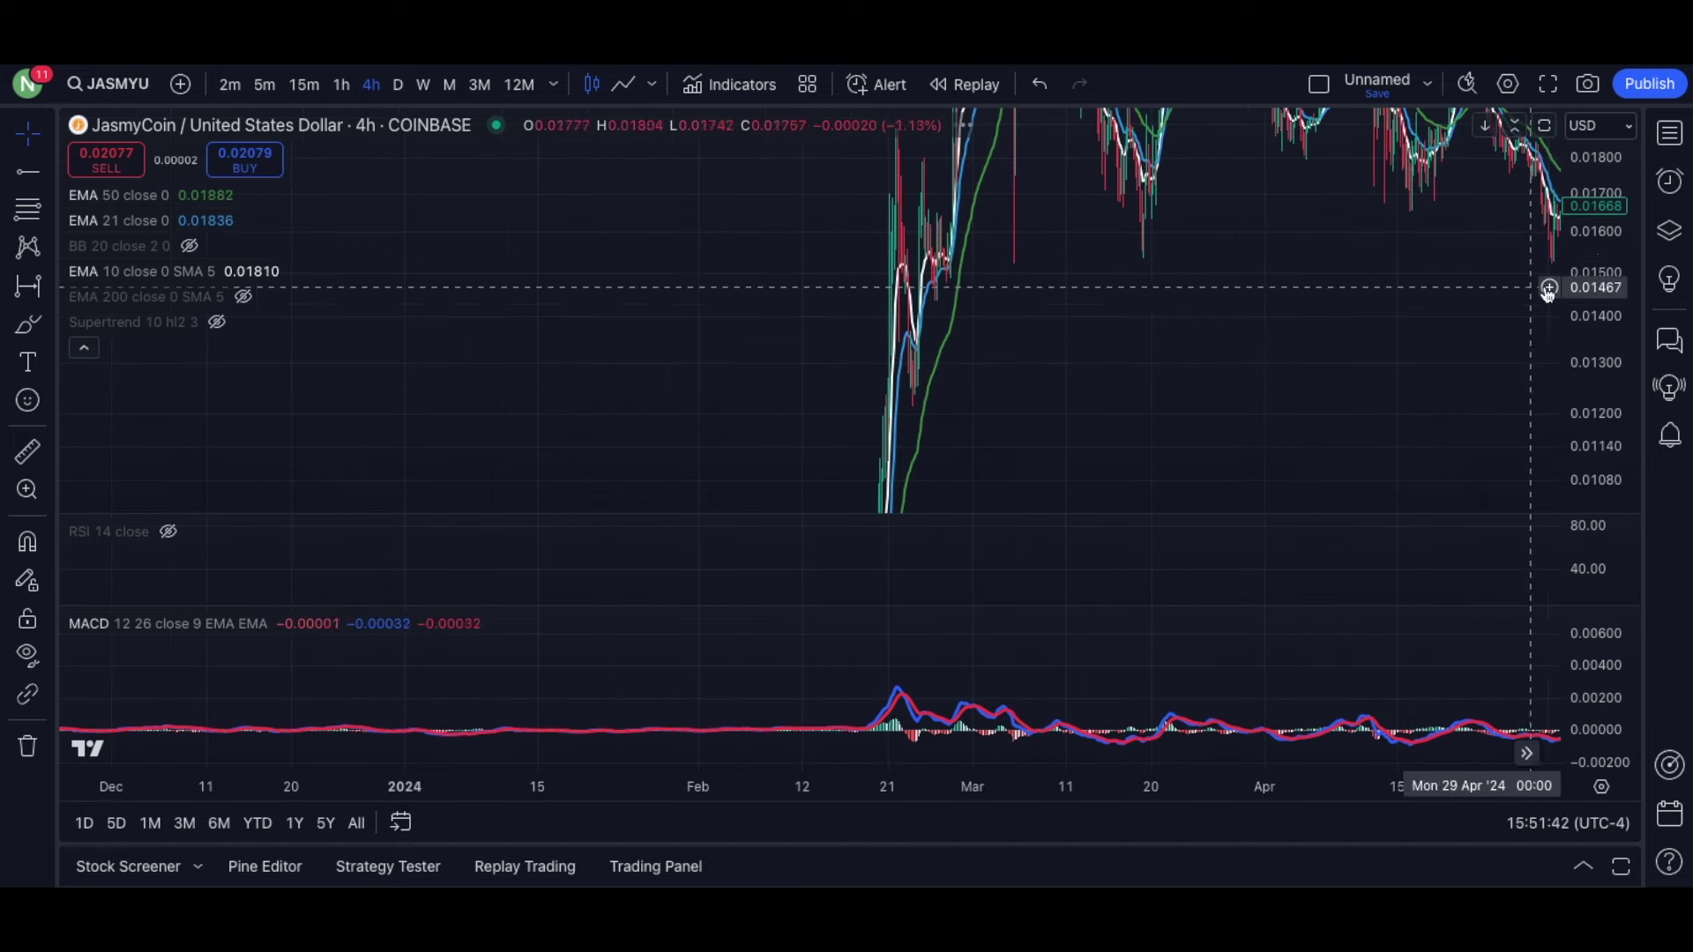
left_click_drag(1006, 416, 1209, 358)
scroll(1209, 359, "up", 4)
left_click_drag(1108, 403, 1331, 405)
left_click_drag(1605, 425, 1604, 229)
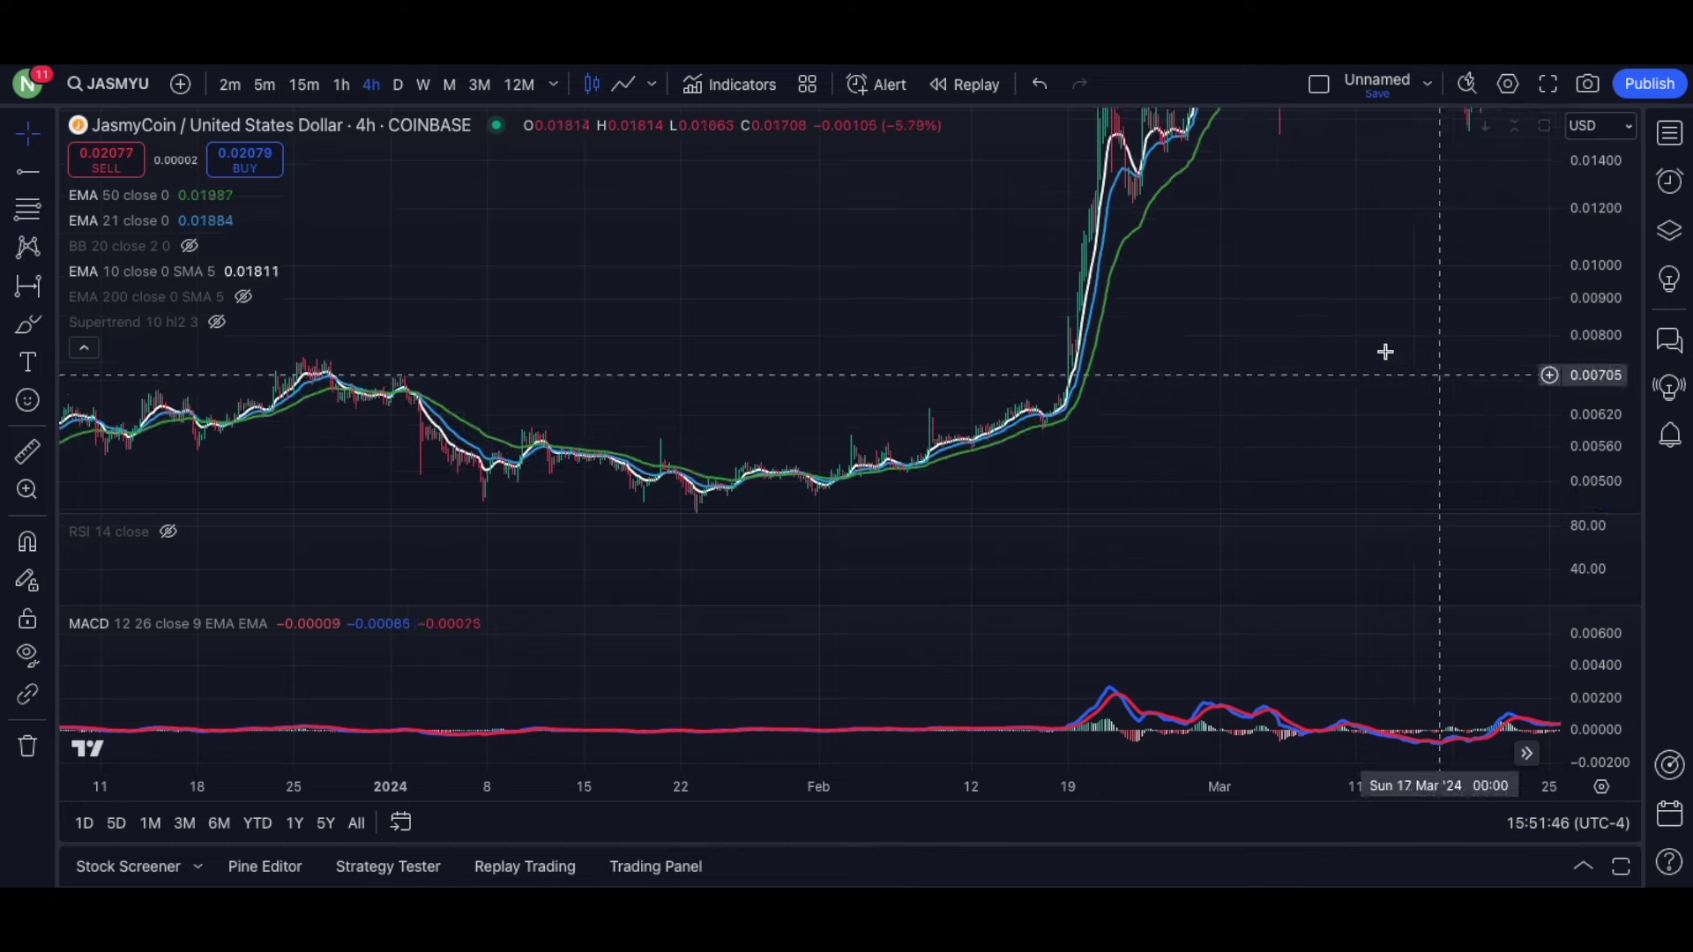
Examine how the candles move relative to the 10, 21 and 50 EMAs from late January to mid-February 2024.
scroll(1352, 336, "up", 6)
left_click_drag(891, 370, 1292, 361)
scroll(1232, 363, "up", 4)
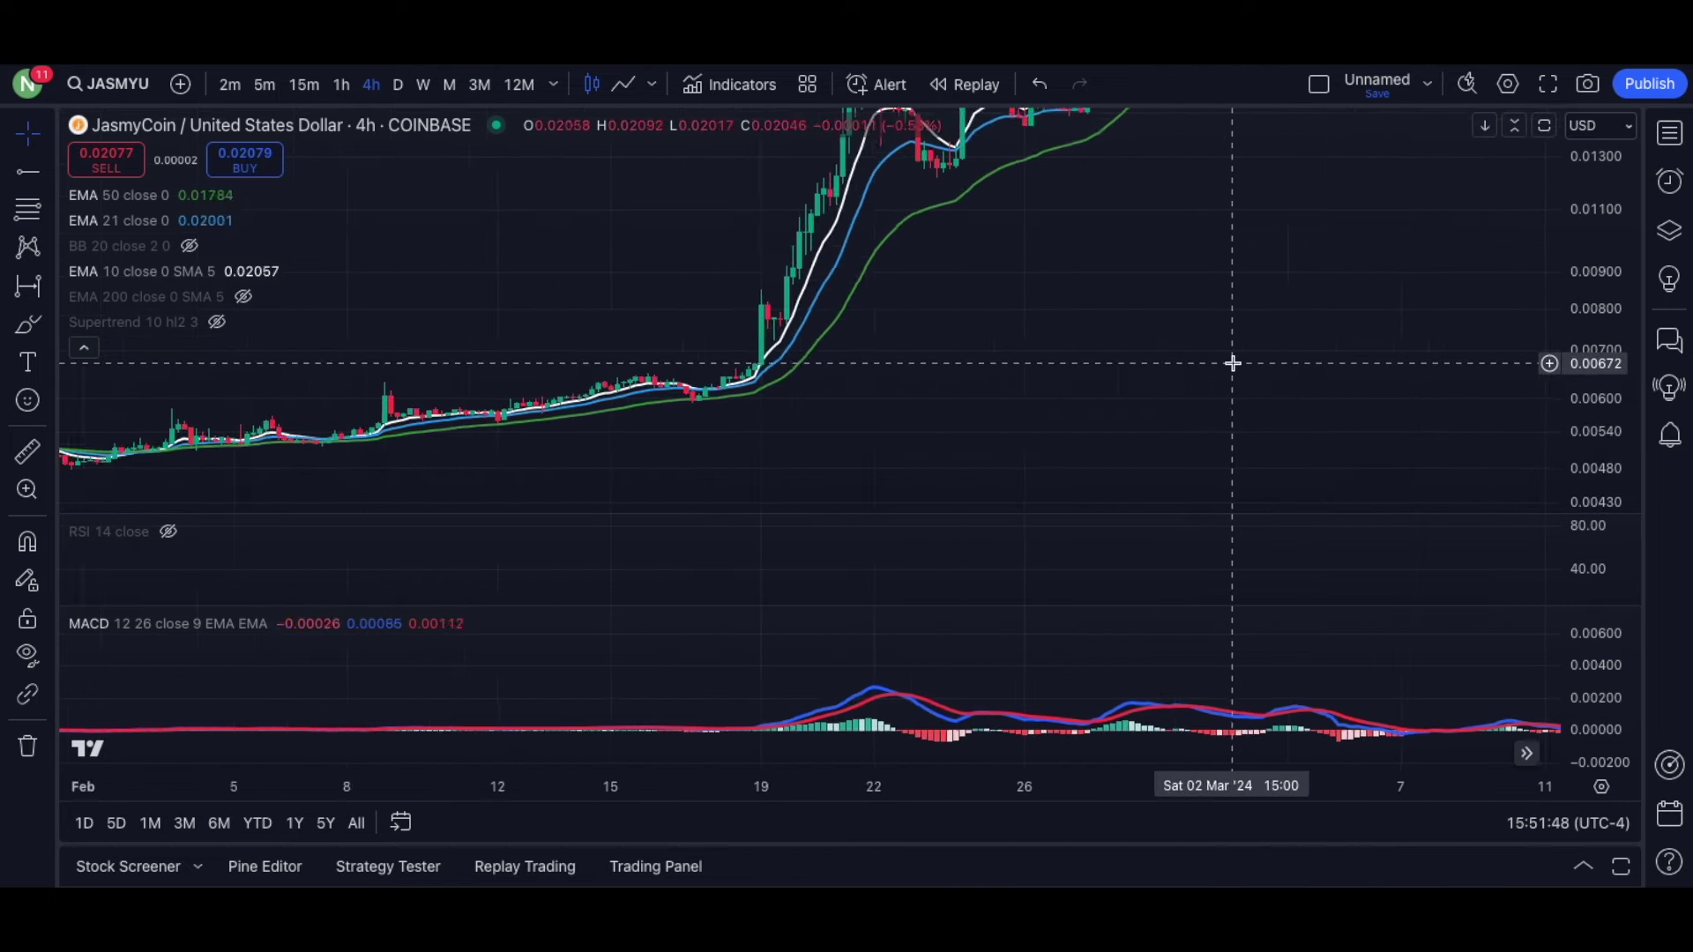
left_click_drag(1065, 374, 1351, 374)
scroll(1067, 412, "left", 3)
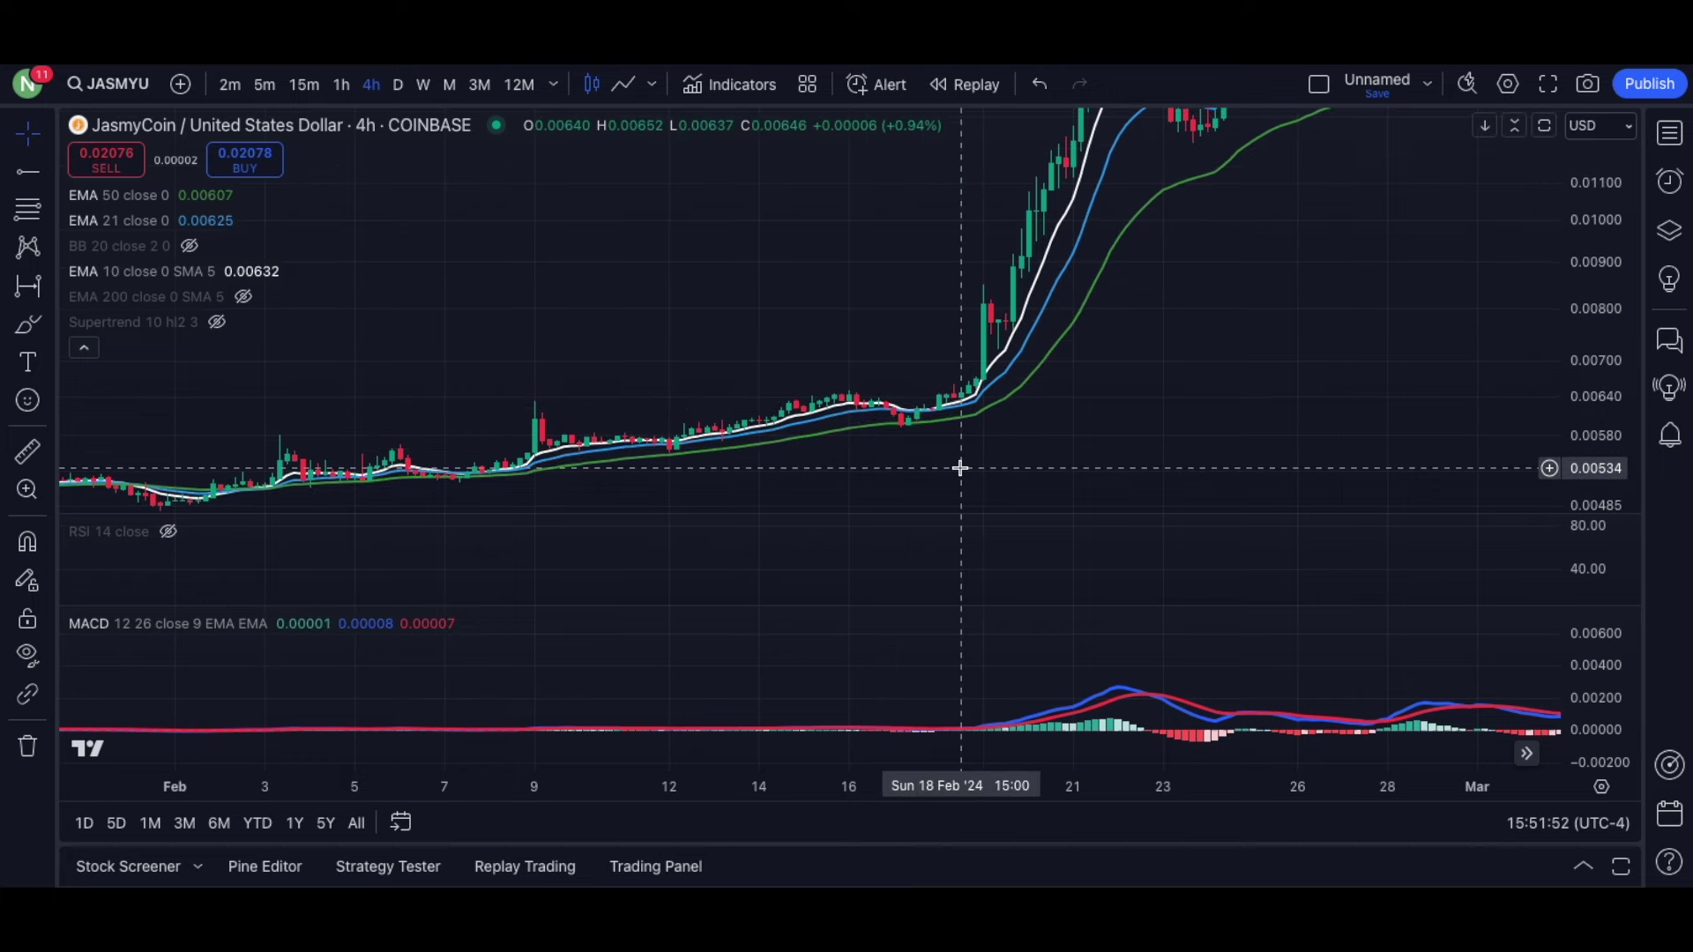
scroll(1146, 362, "left", 8)
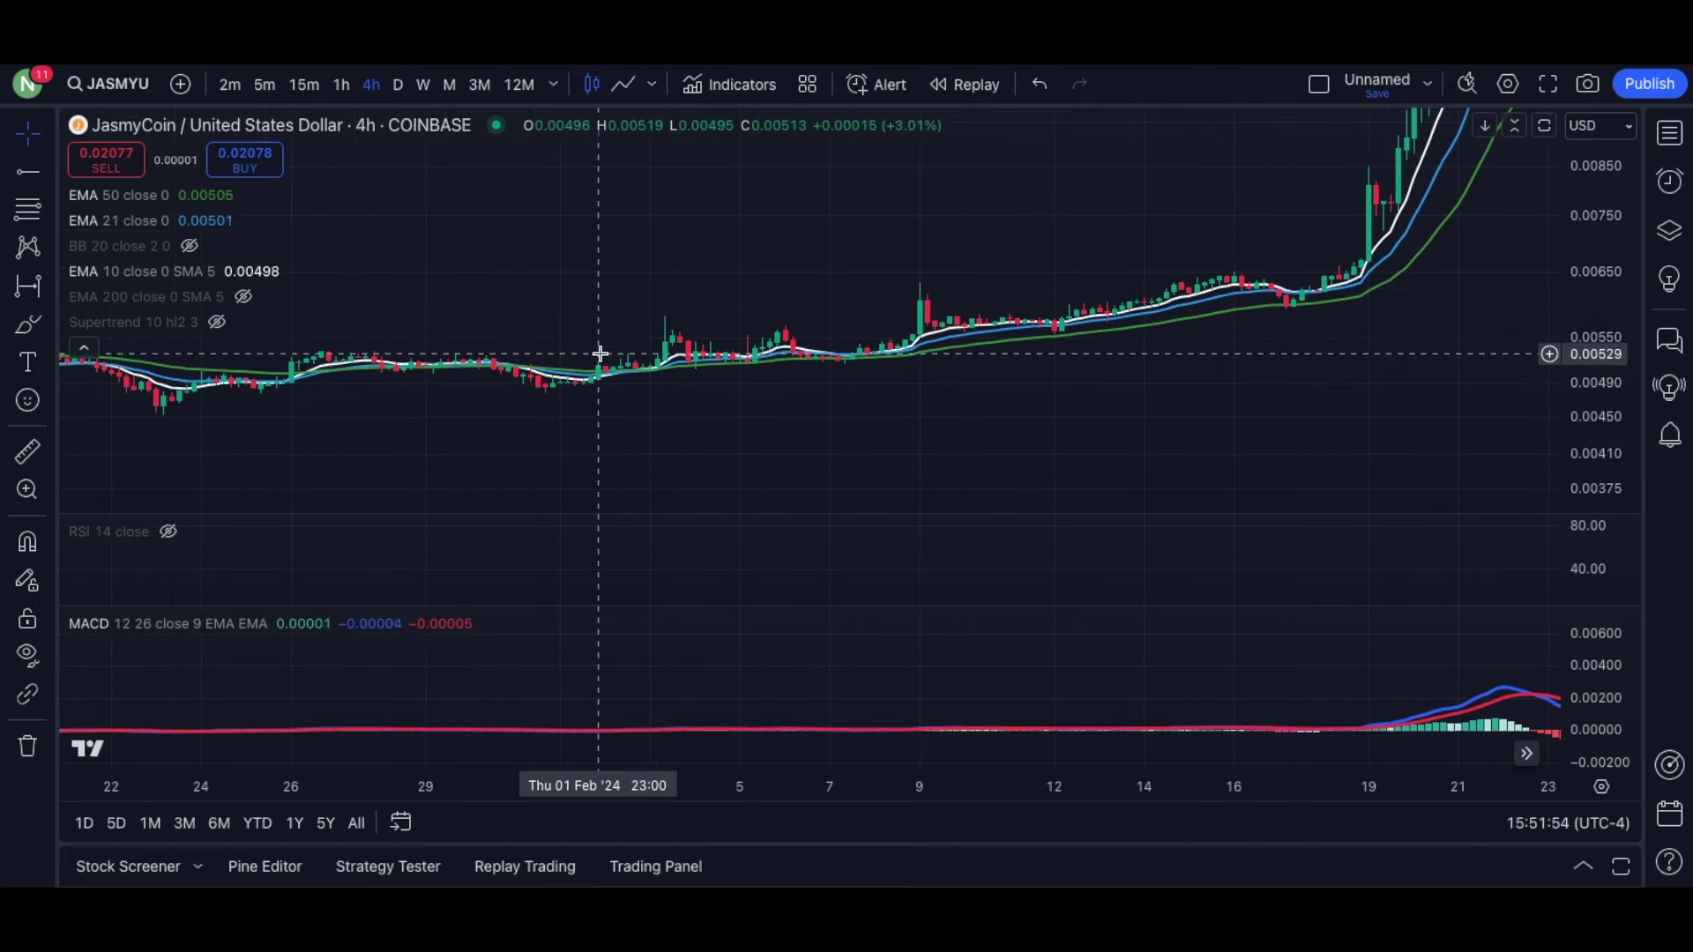
left_click_drag(1594, 423, 1594, 348)
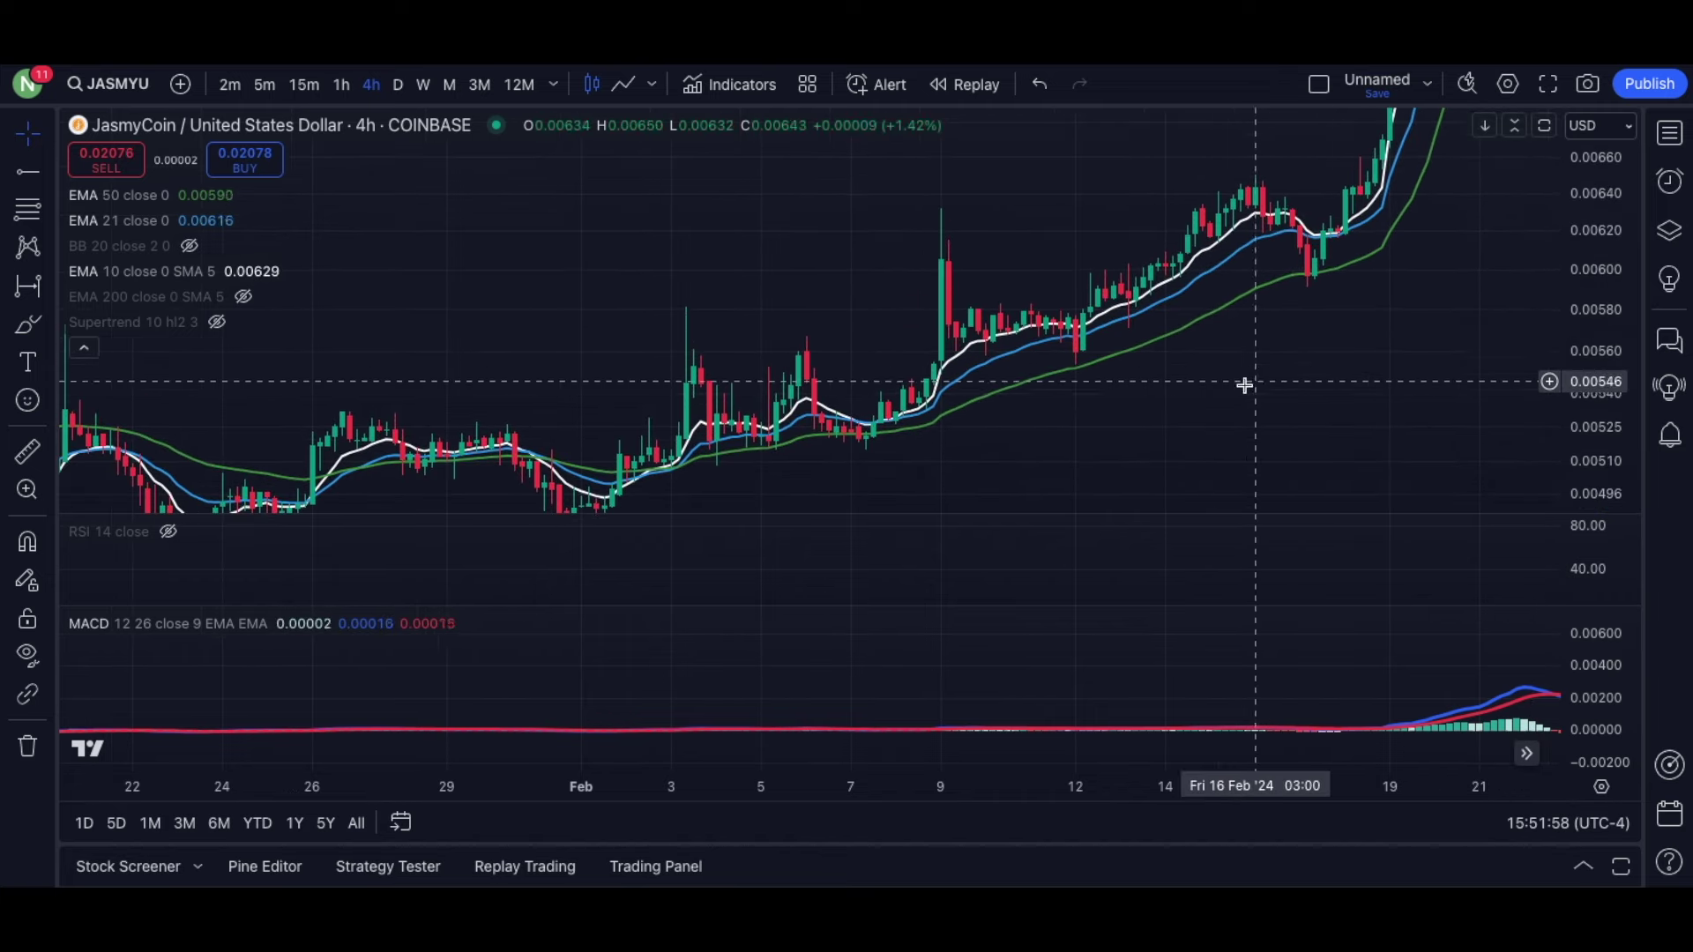
left_click_drag(1205, 377, 1250, 325)
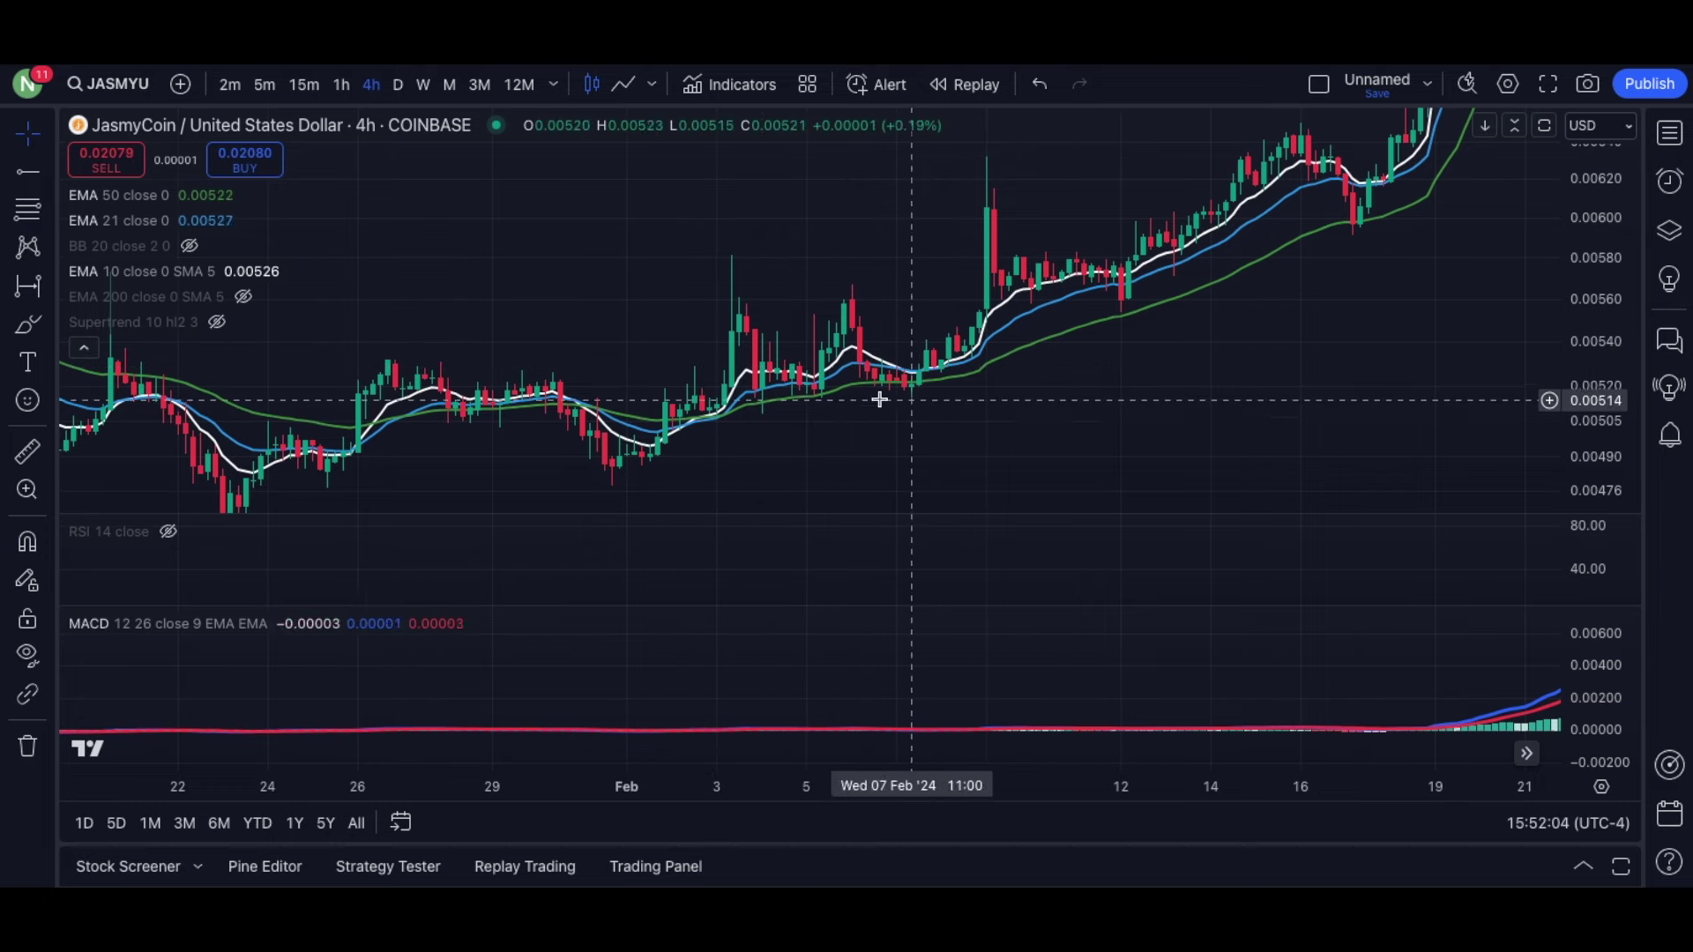
Follow the February 2024 rally and its pullbacks along the EMAs into early March.
left_click_drag(1272, 284, 1022, 412)
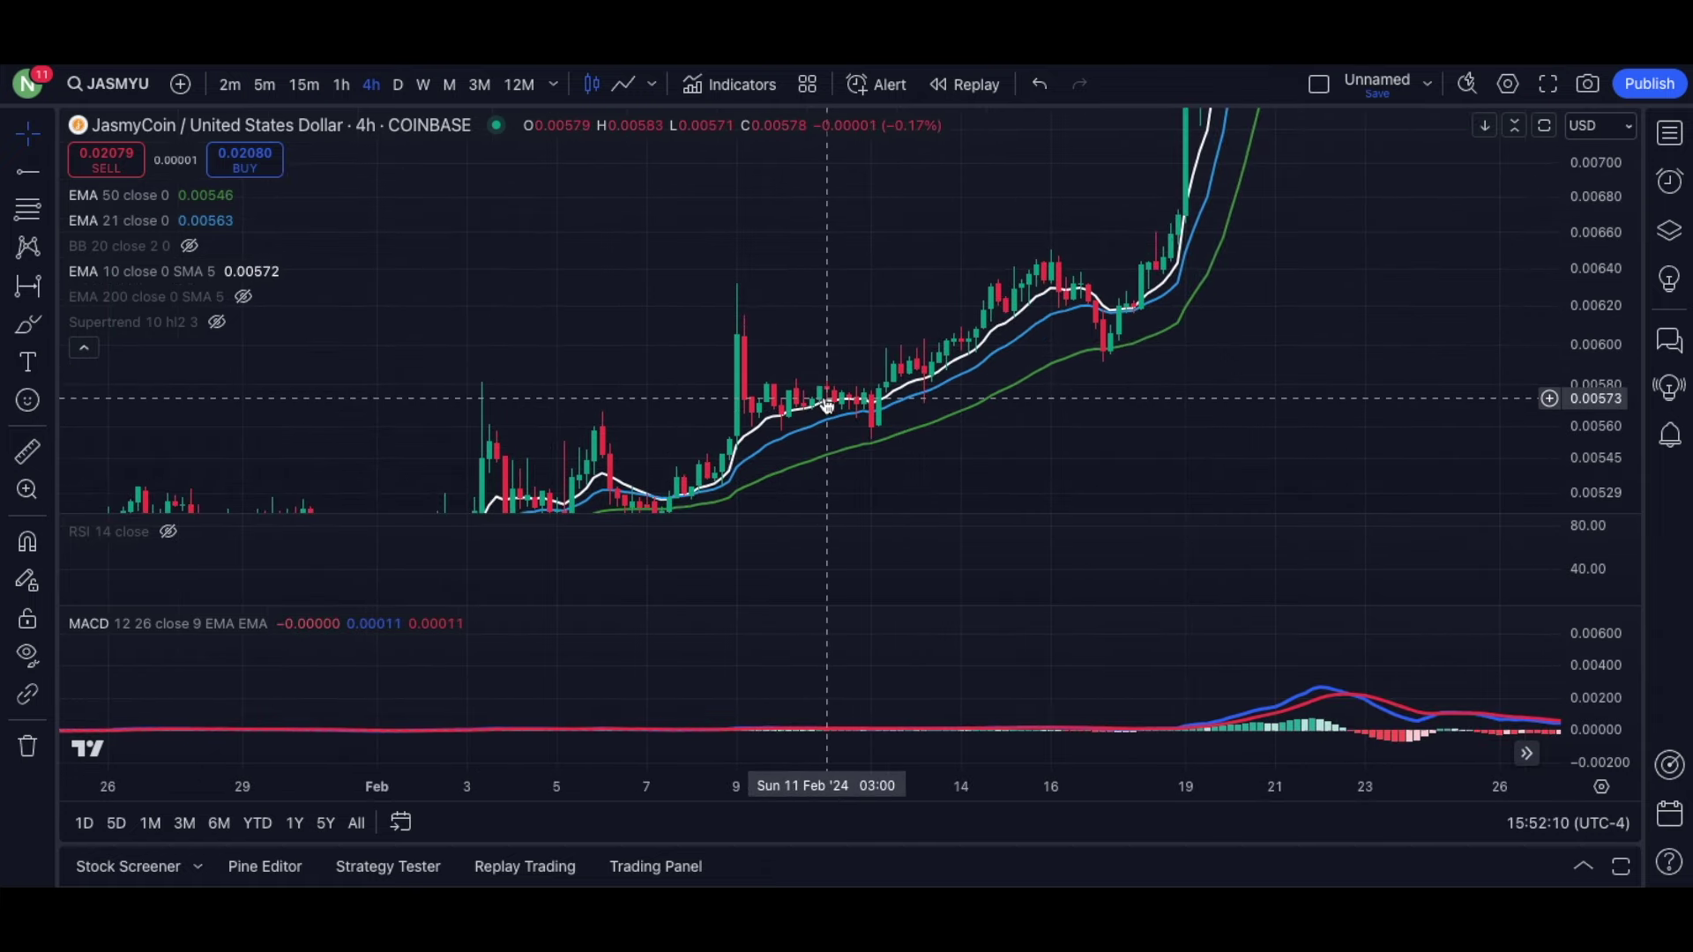
left_click_drag(1600, 298, 1600, 290)
left_click_drag(1387, 264, 896, 498)
left_click_drag(1092, 455, 1107, 324)
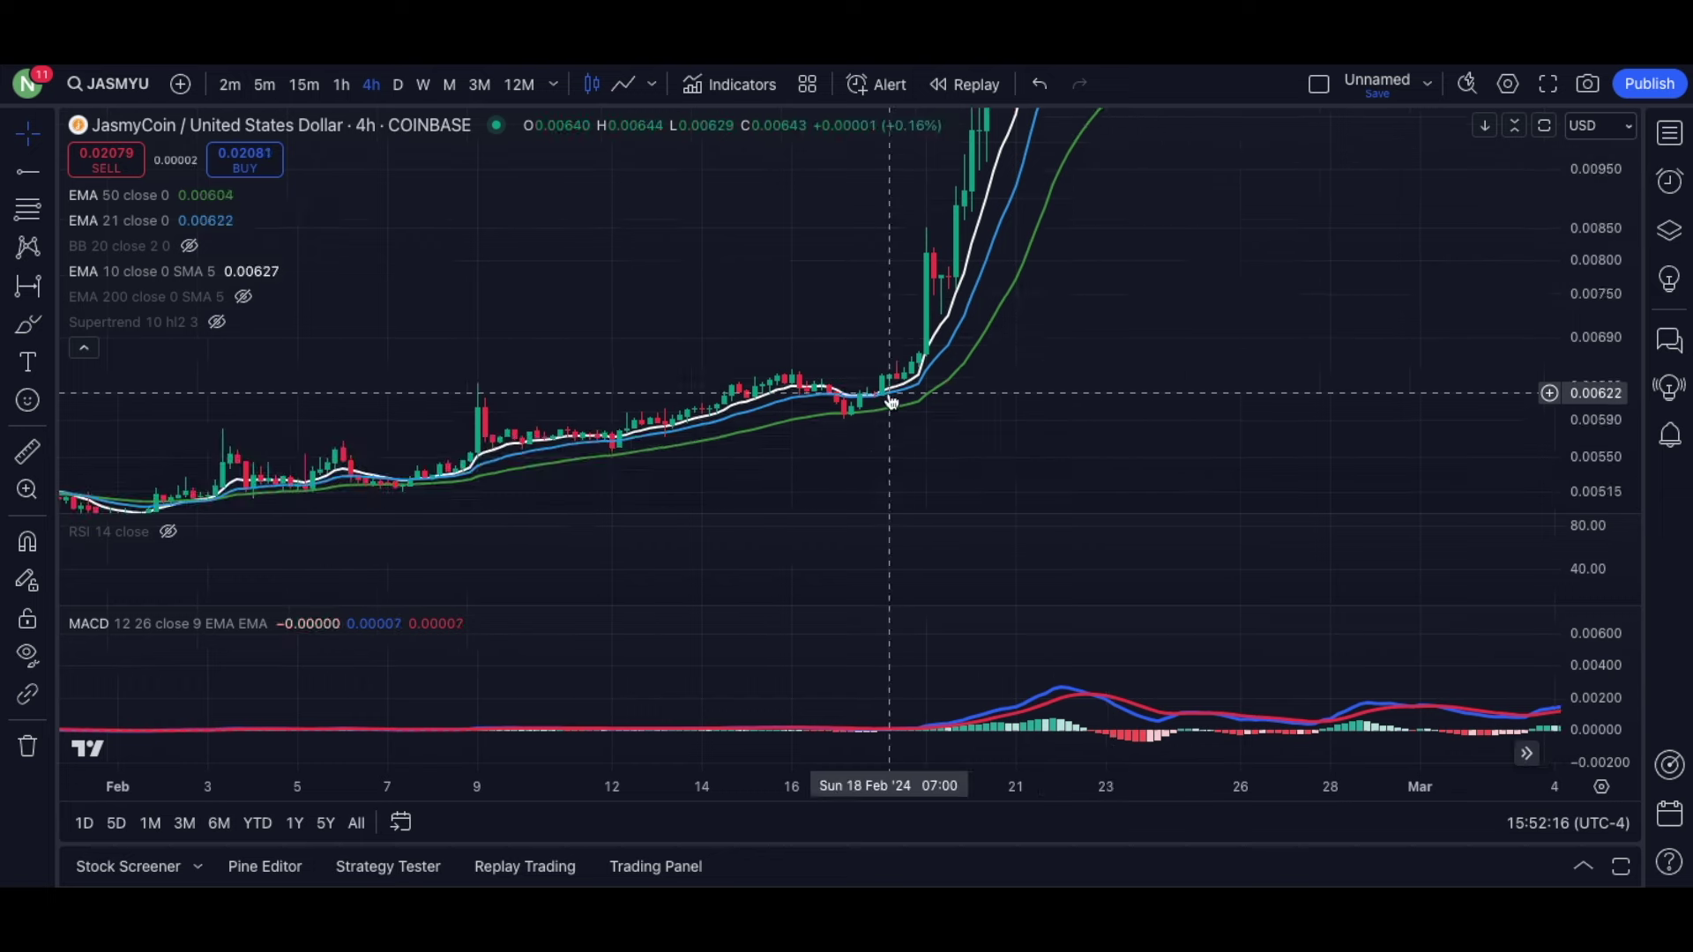
left_click_drag(1173, 274, 1144, 314)
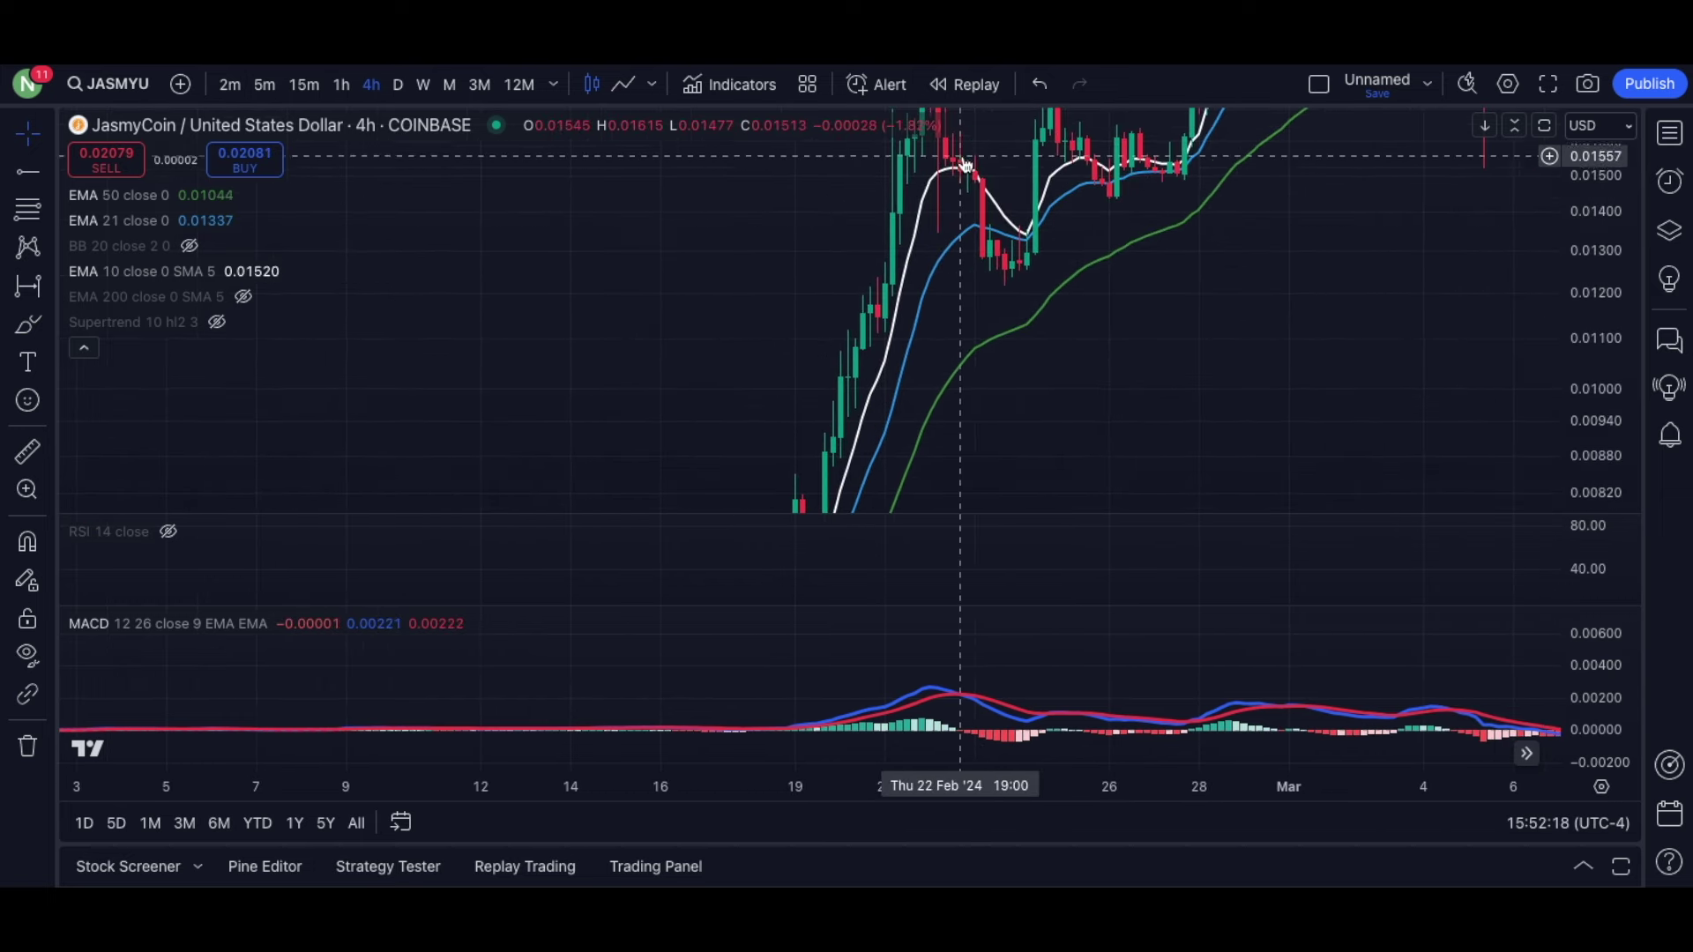
left_click_drag(1602, 242, 1602, 467)
left_click_drag(1222, 339, 918, 394)
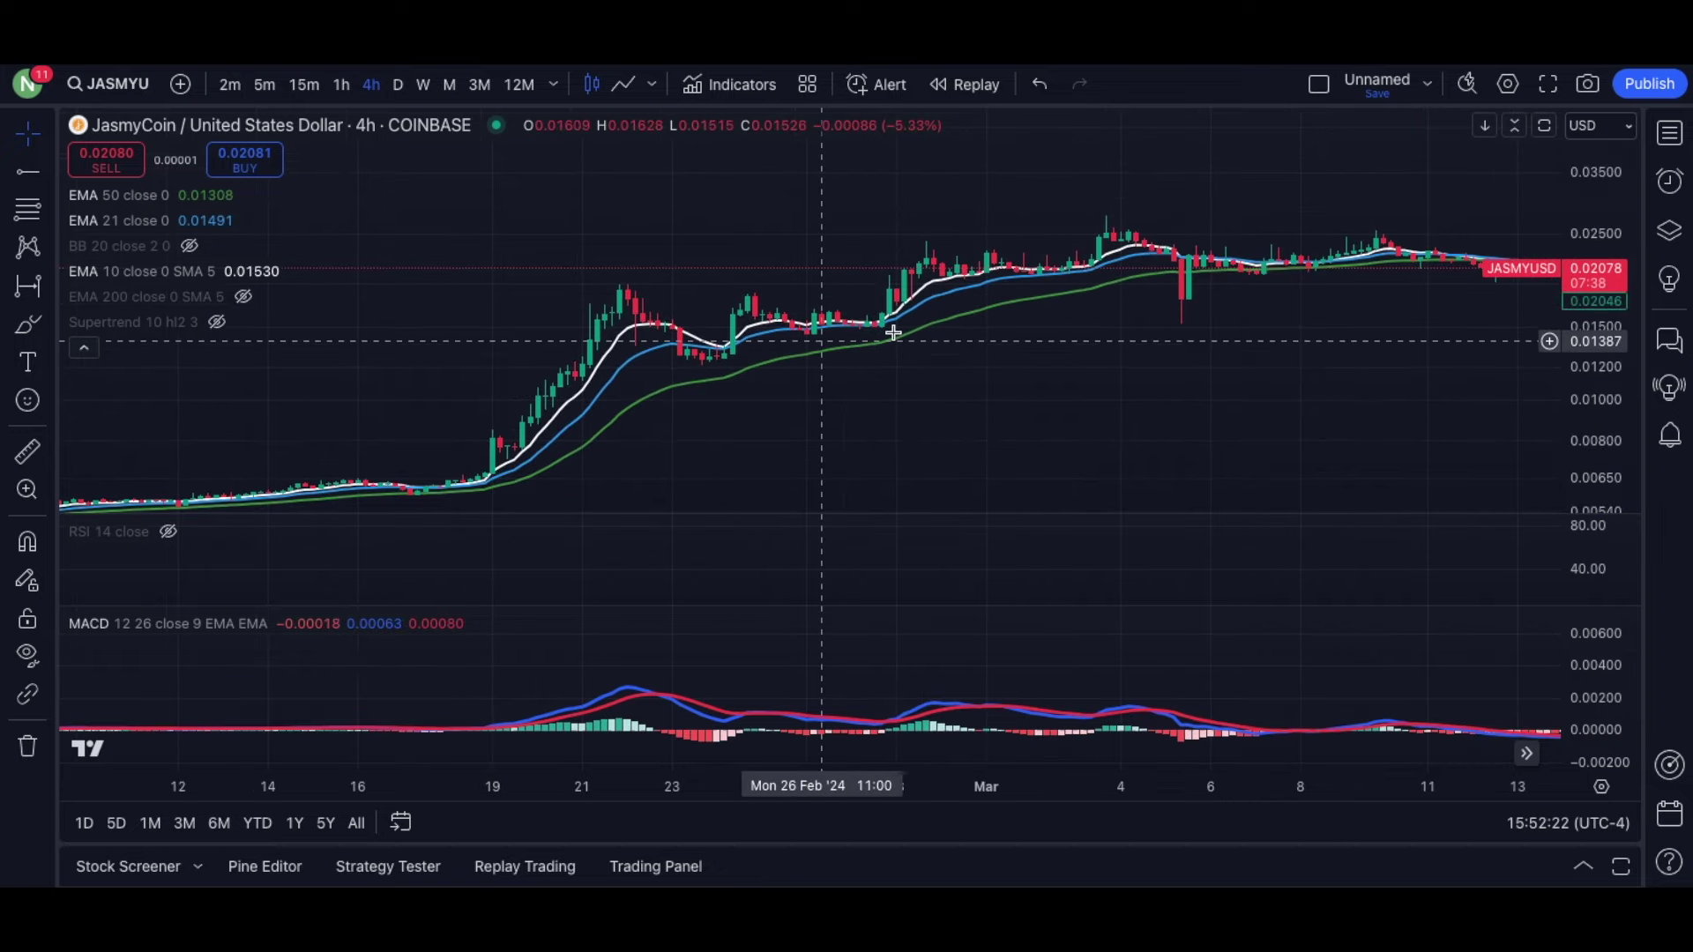
Review the price action from March 2024 through the June peak and July decline up to the latest August candles.
scroll(1228, 299, "right", 10)
scroll(1394, 338, "right", 15)
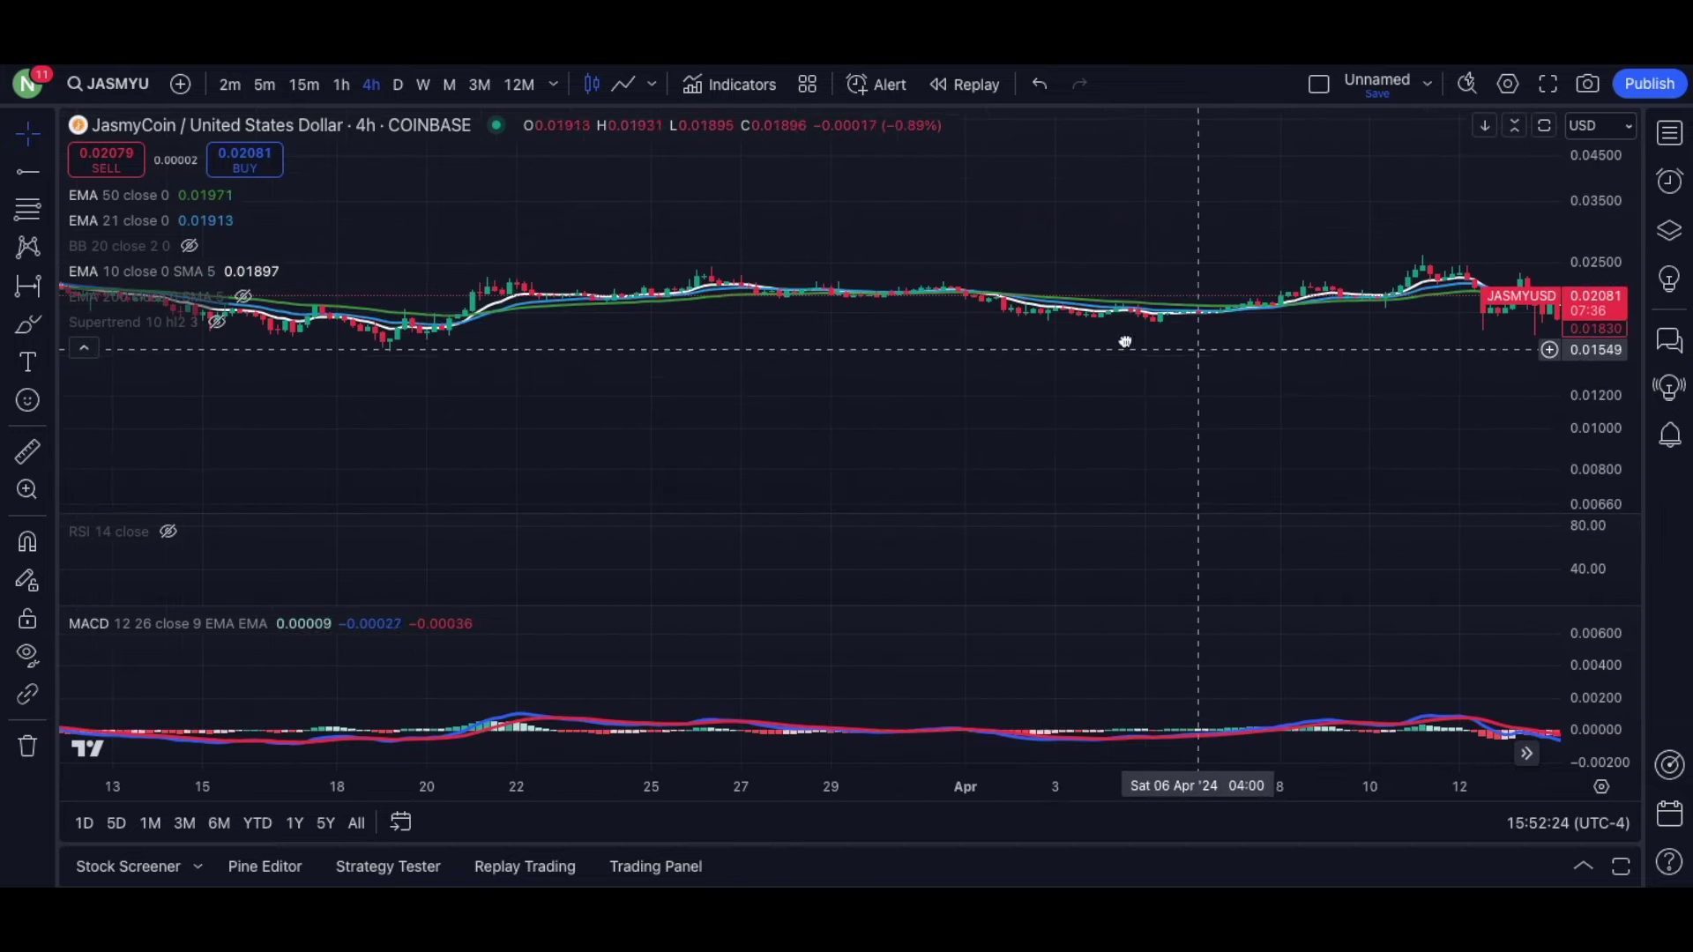
scroll(958, 333, "right", 15)
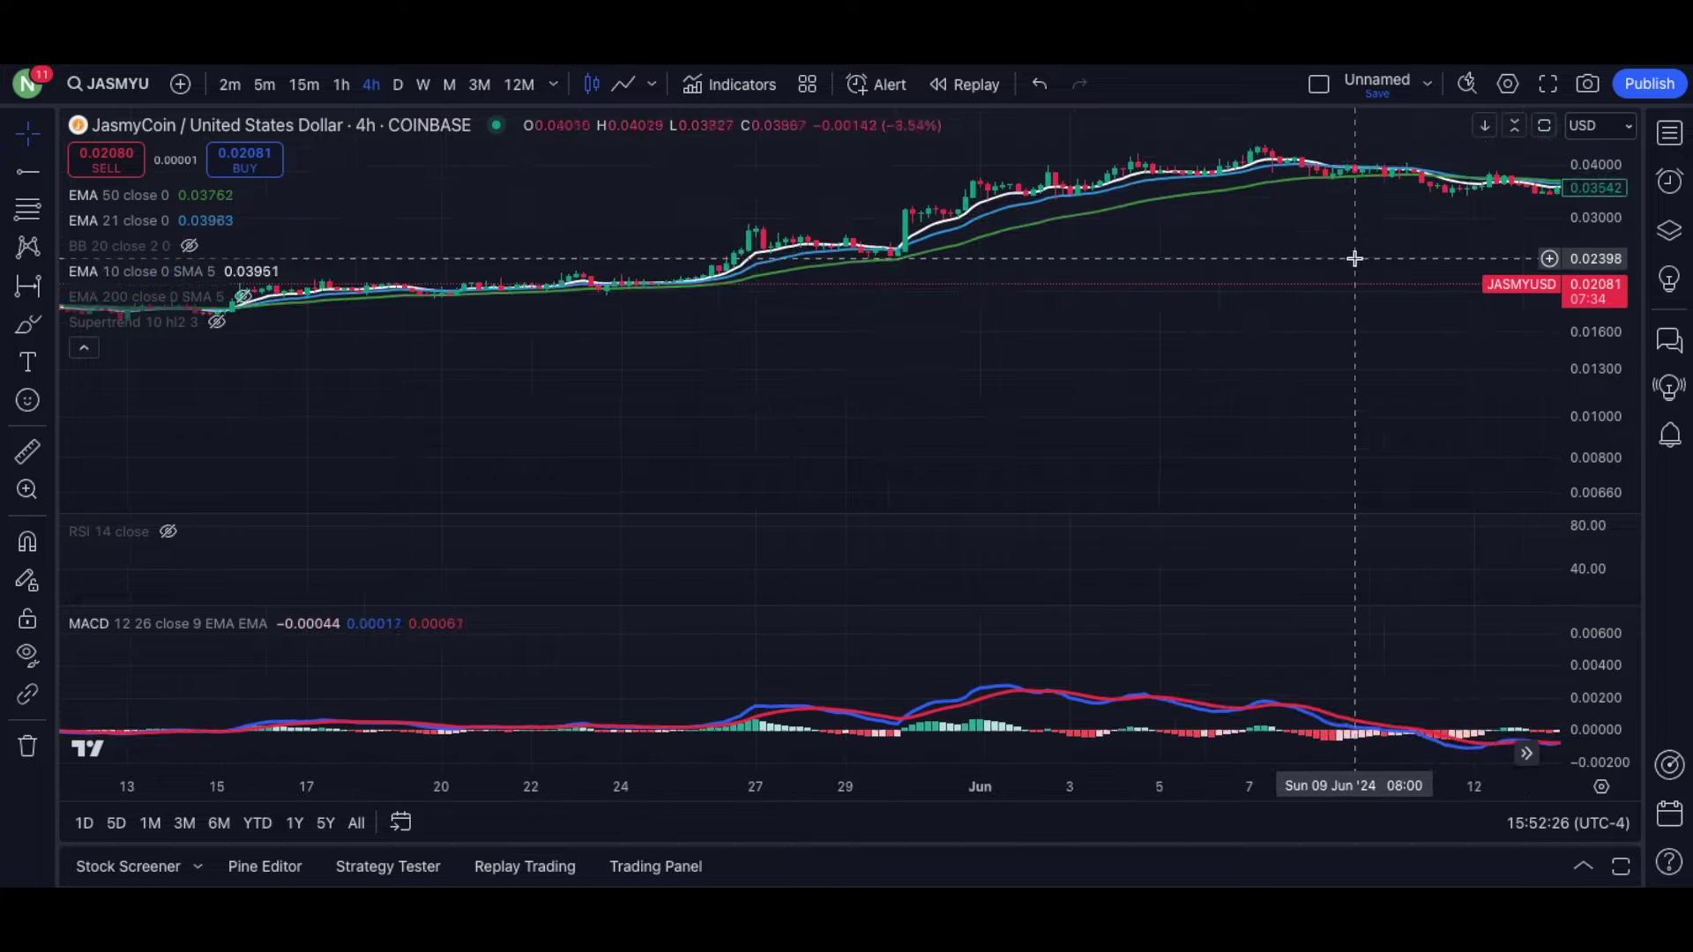
scroll(1086, 216, "right", 15)
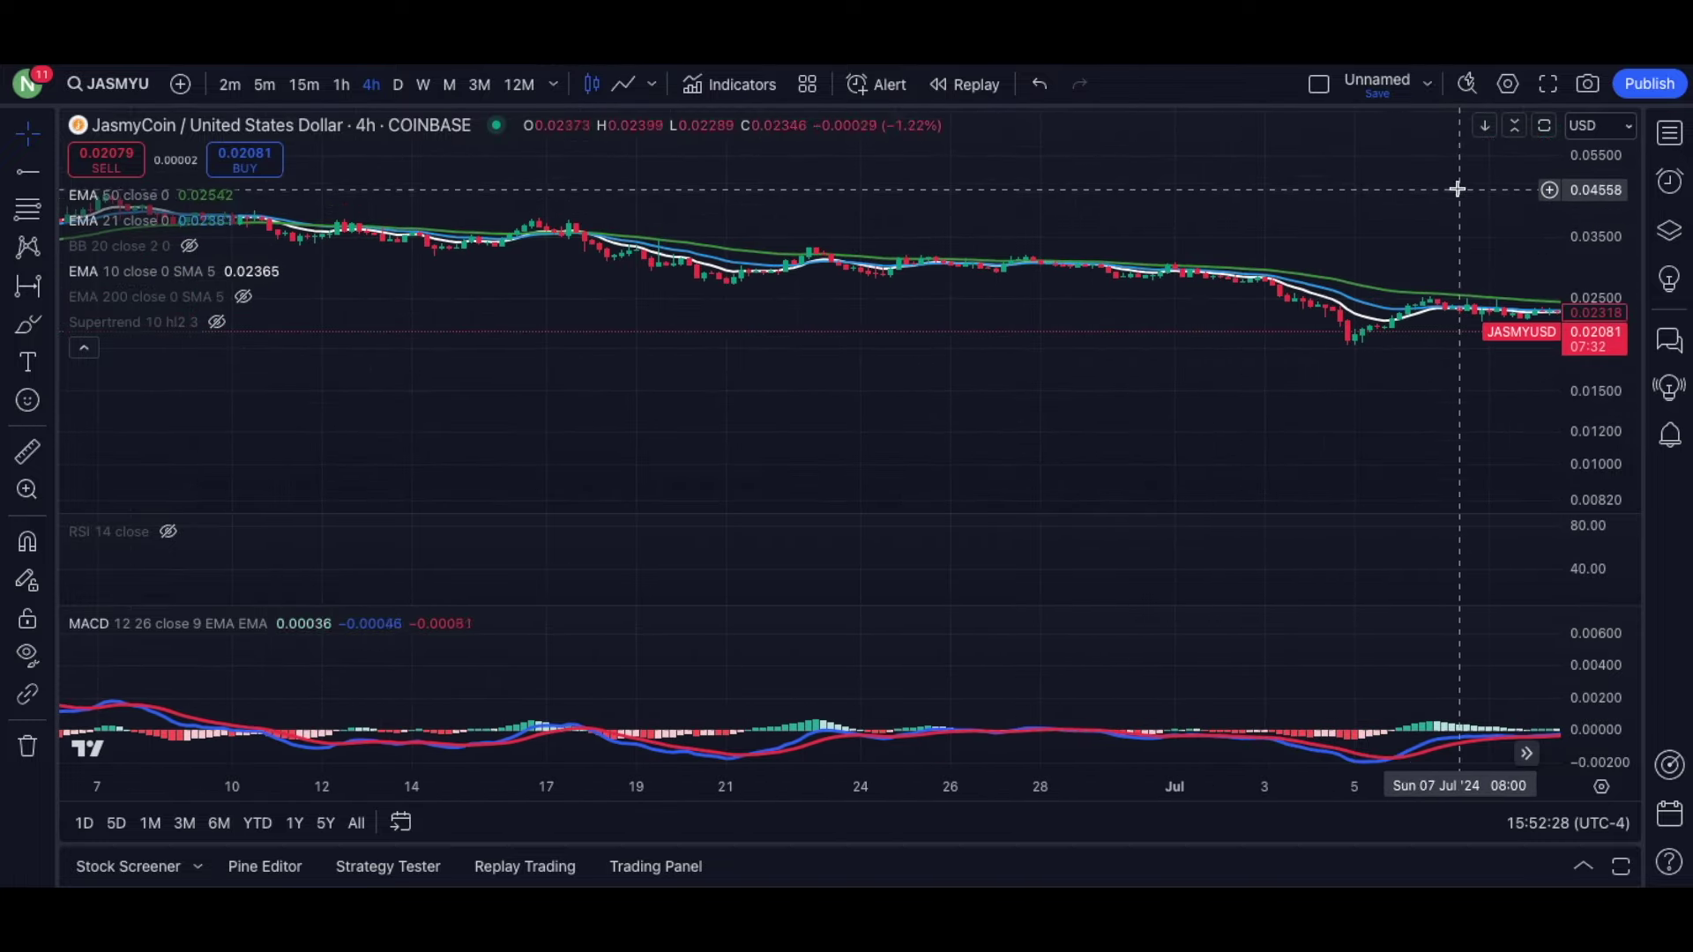
scroll(1394, 338, "right", 15)
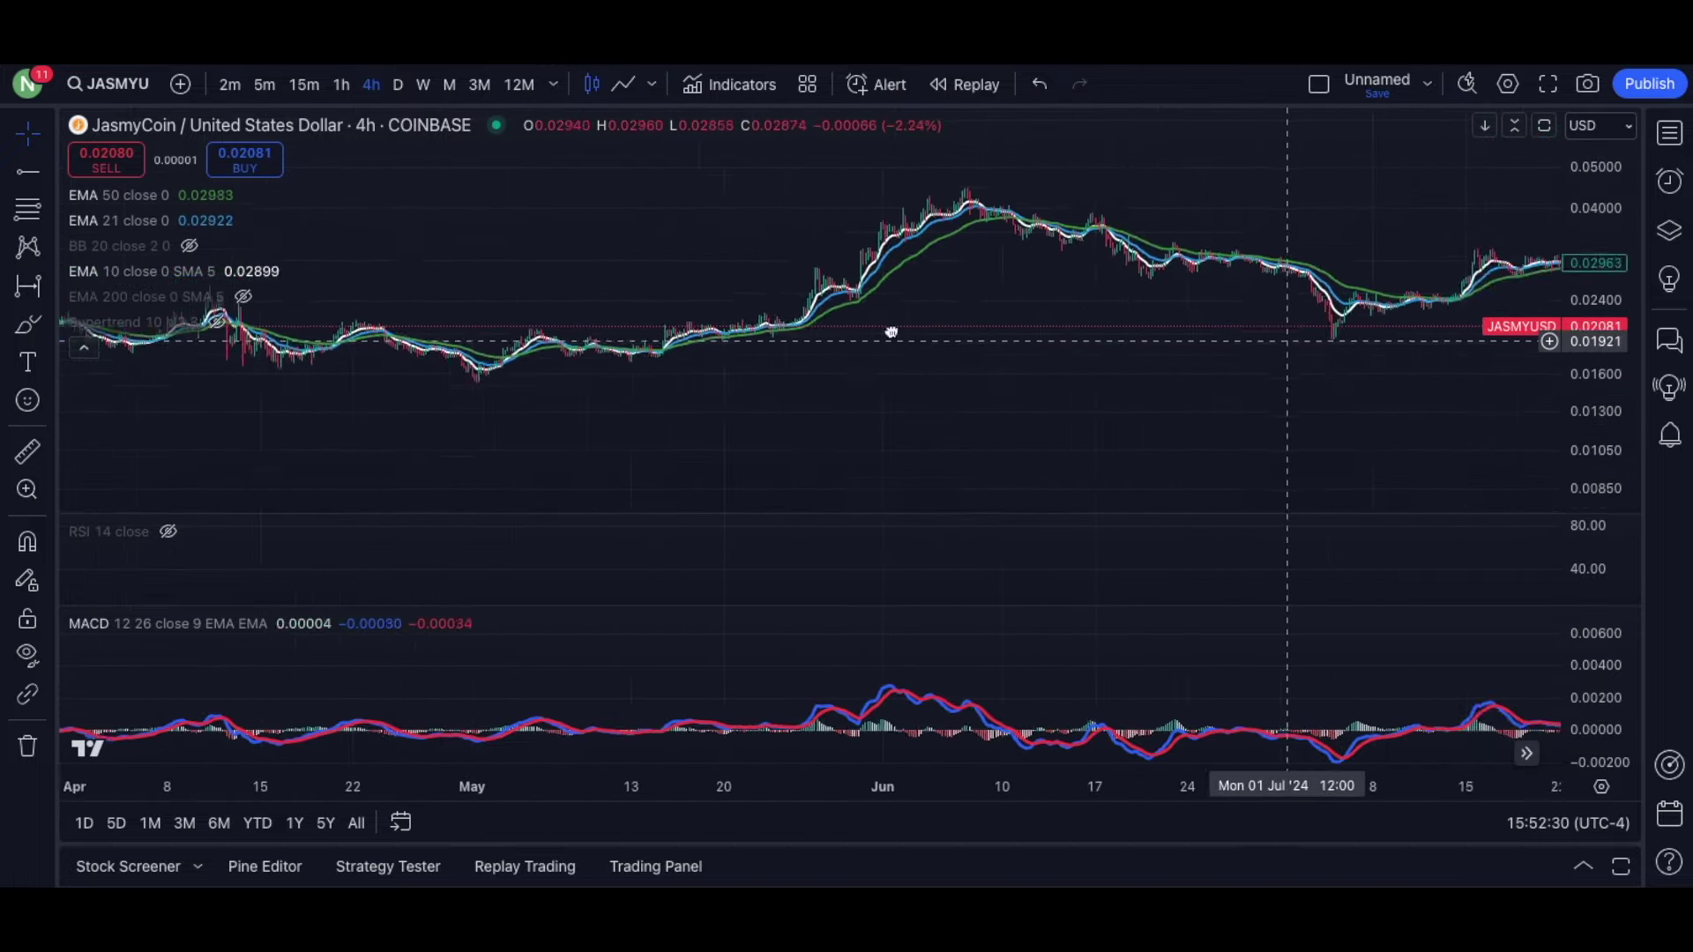
left_click_drag(1592, 392, 1602, 284)
scroll(1359, 342, "up", 10)
scroll(1227, 242, "up", 5)
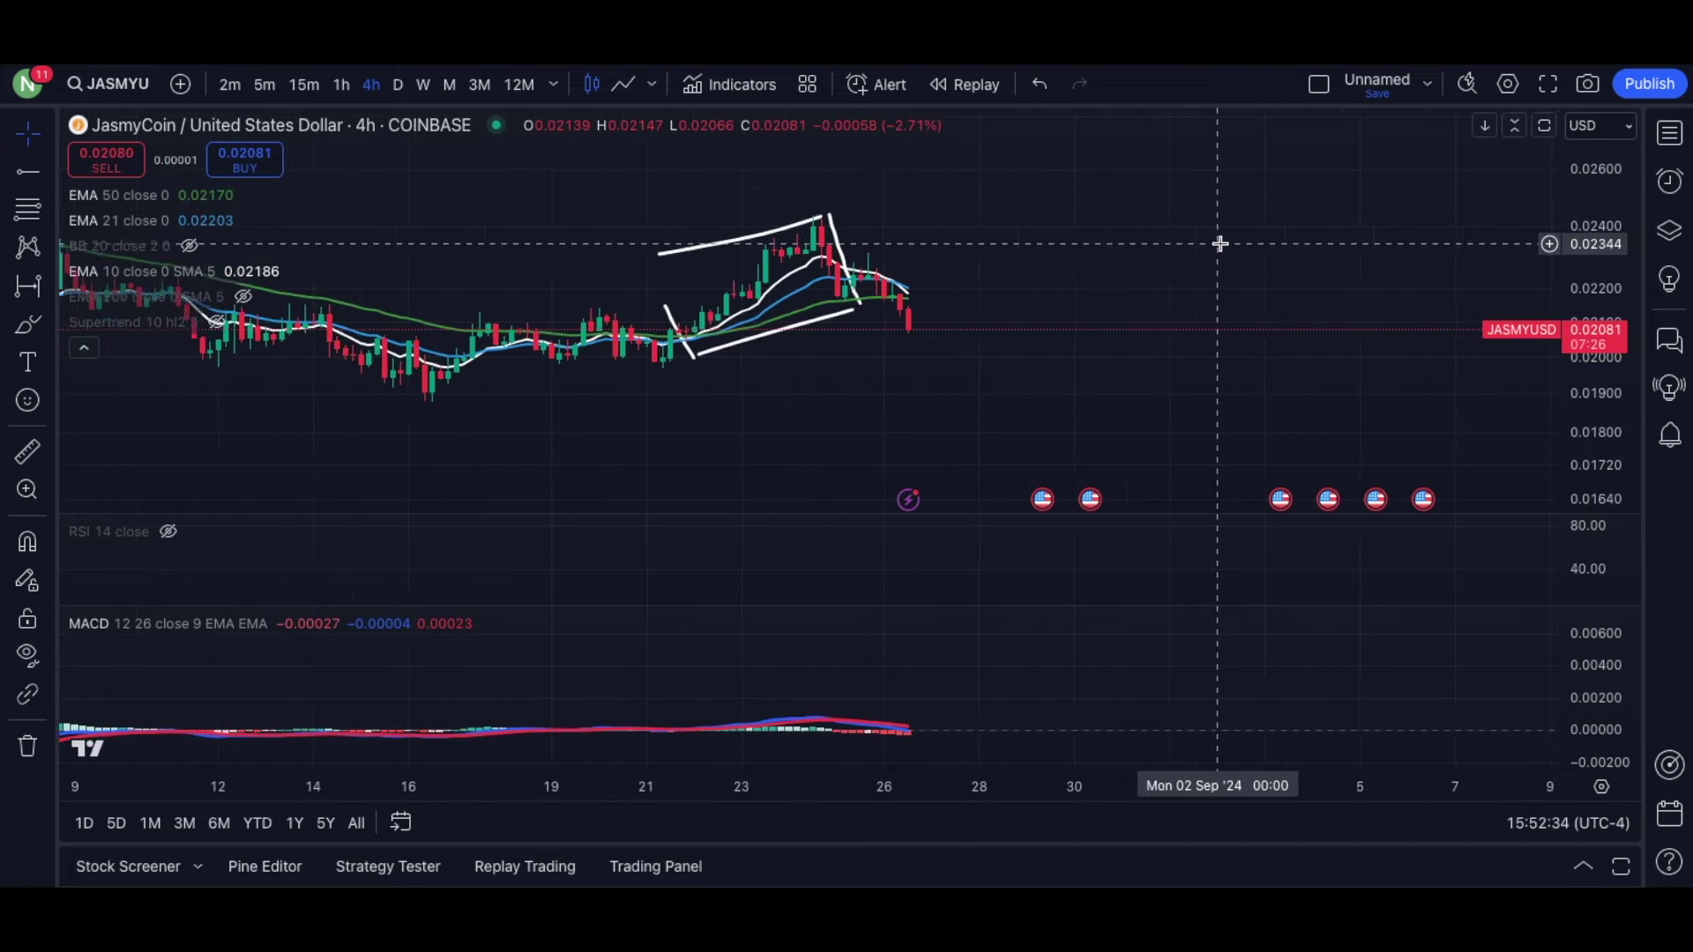
Remove all drawings from the chart.
left_click_drag(1640, 322, 1535, 242)
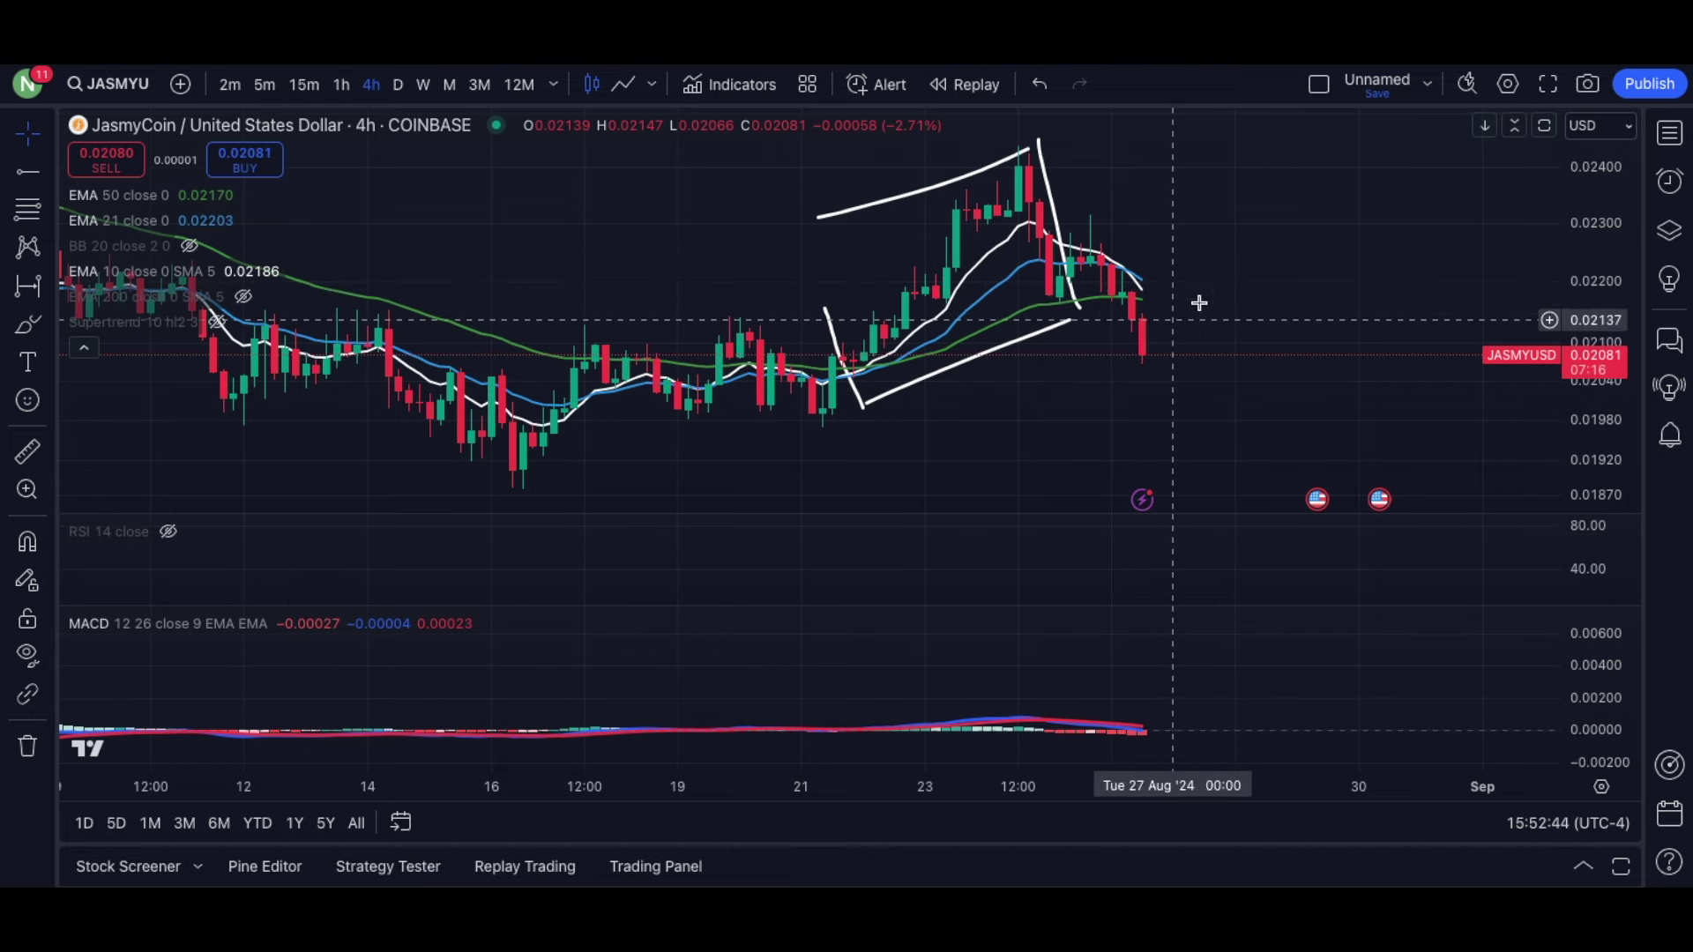
right_click(1204, 225)
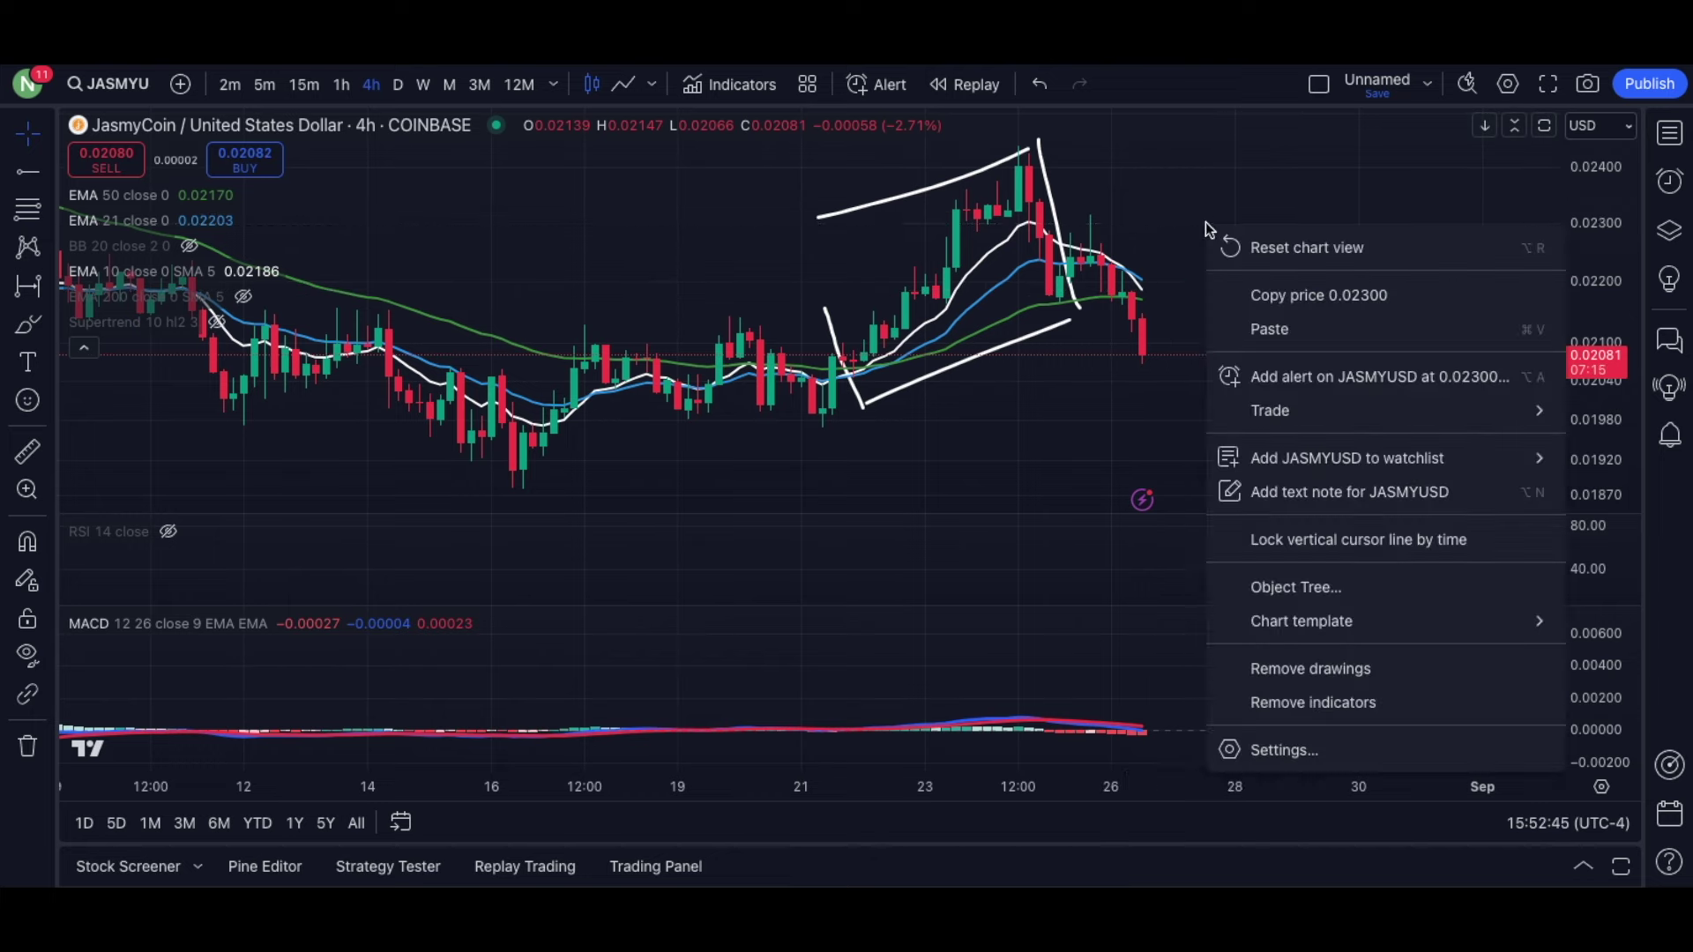
left_click(1319, 667)
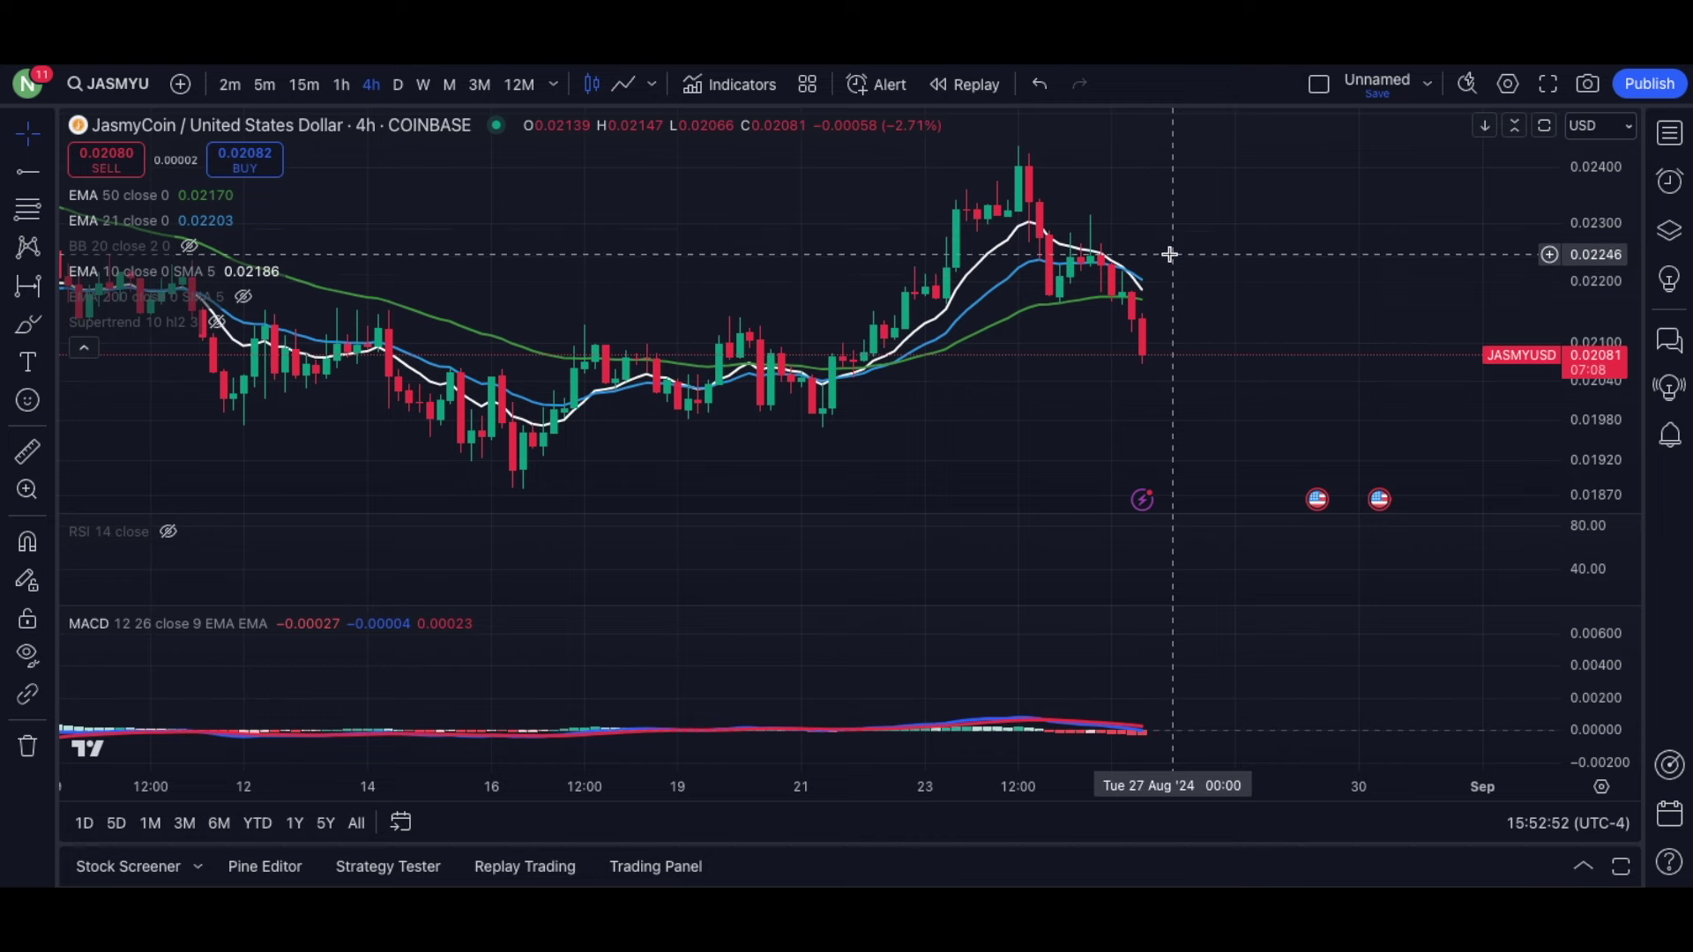
Place a horizontal ray at about 0.02314, level with the 25 August swing high.
left_click_drag(1168, 228, 1148, 247)
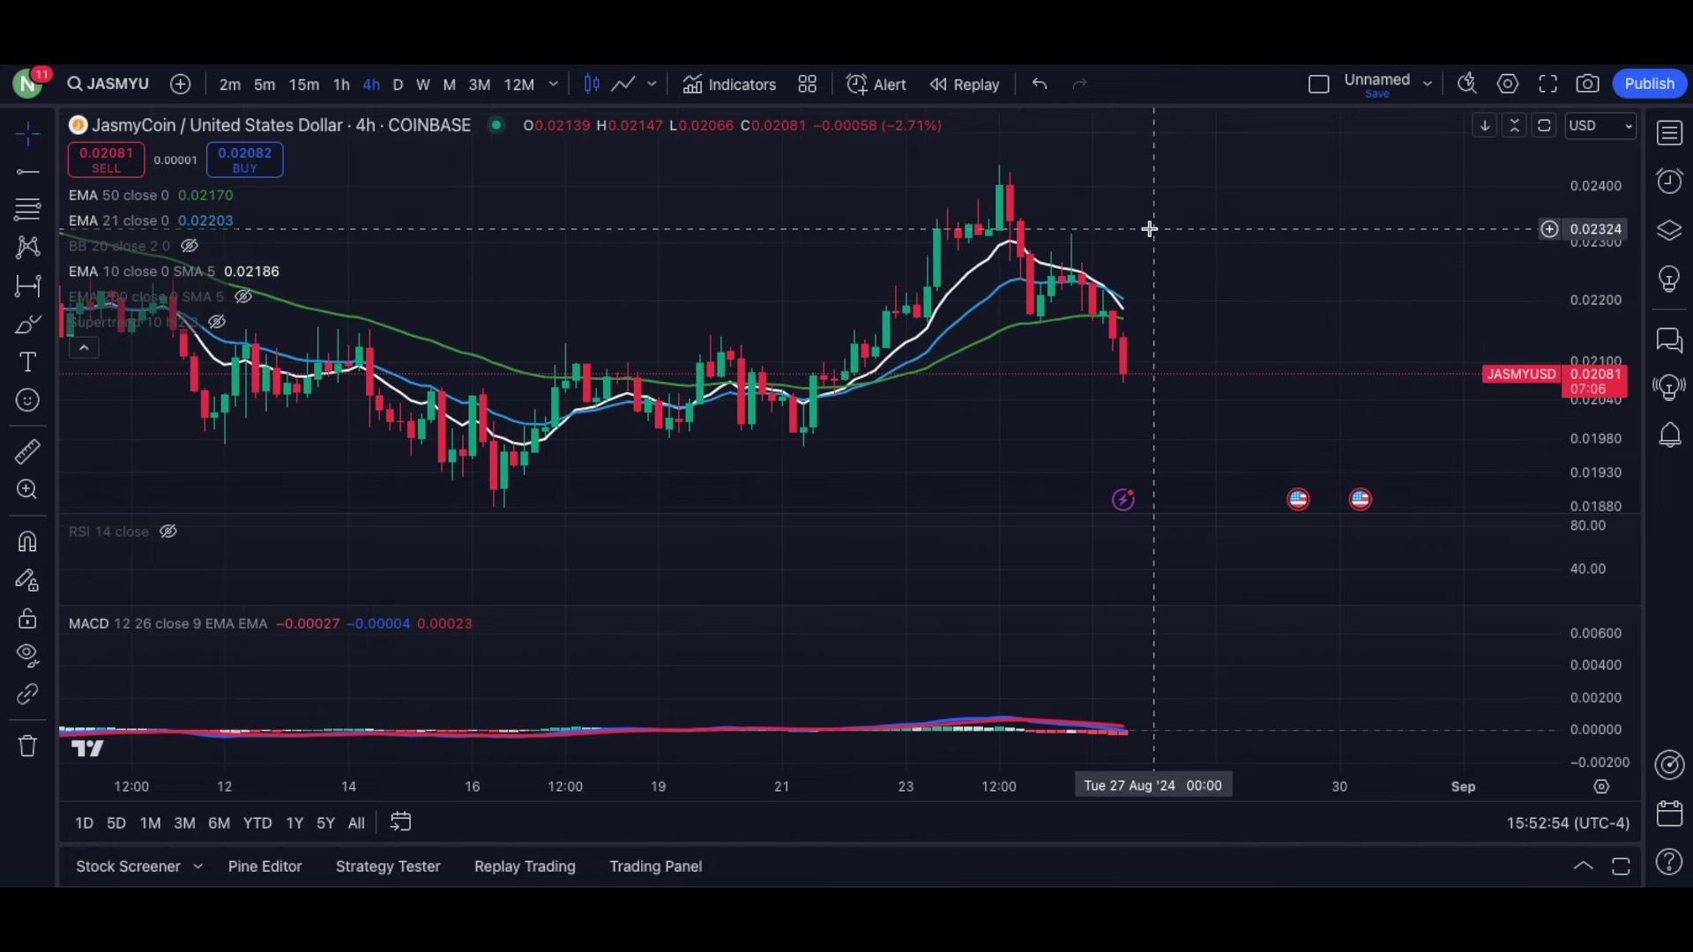
left_click(37, 179)
left_click(1043, 234)
left_click_drag(1132, 197, 994, 211)
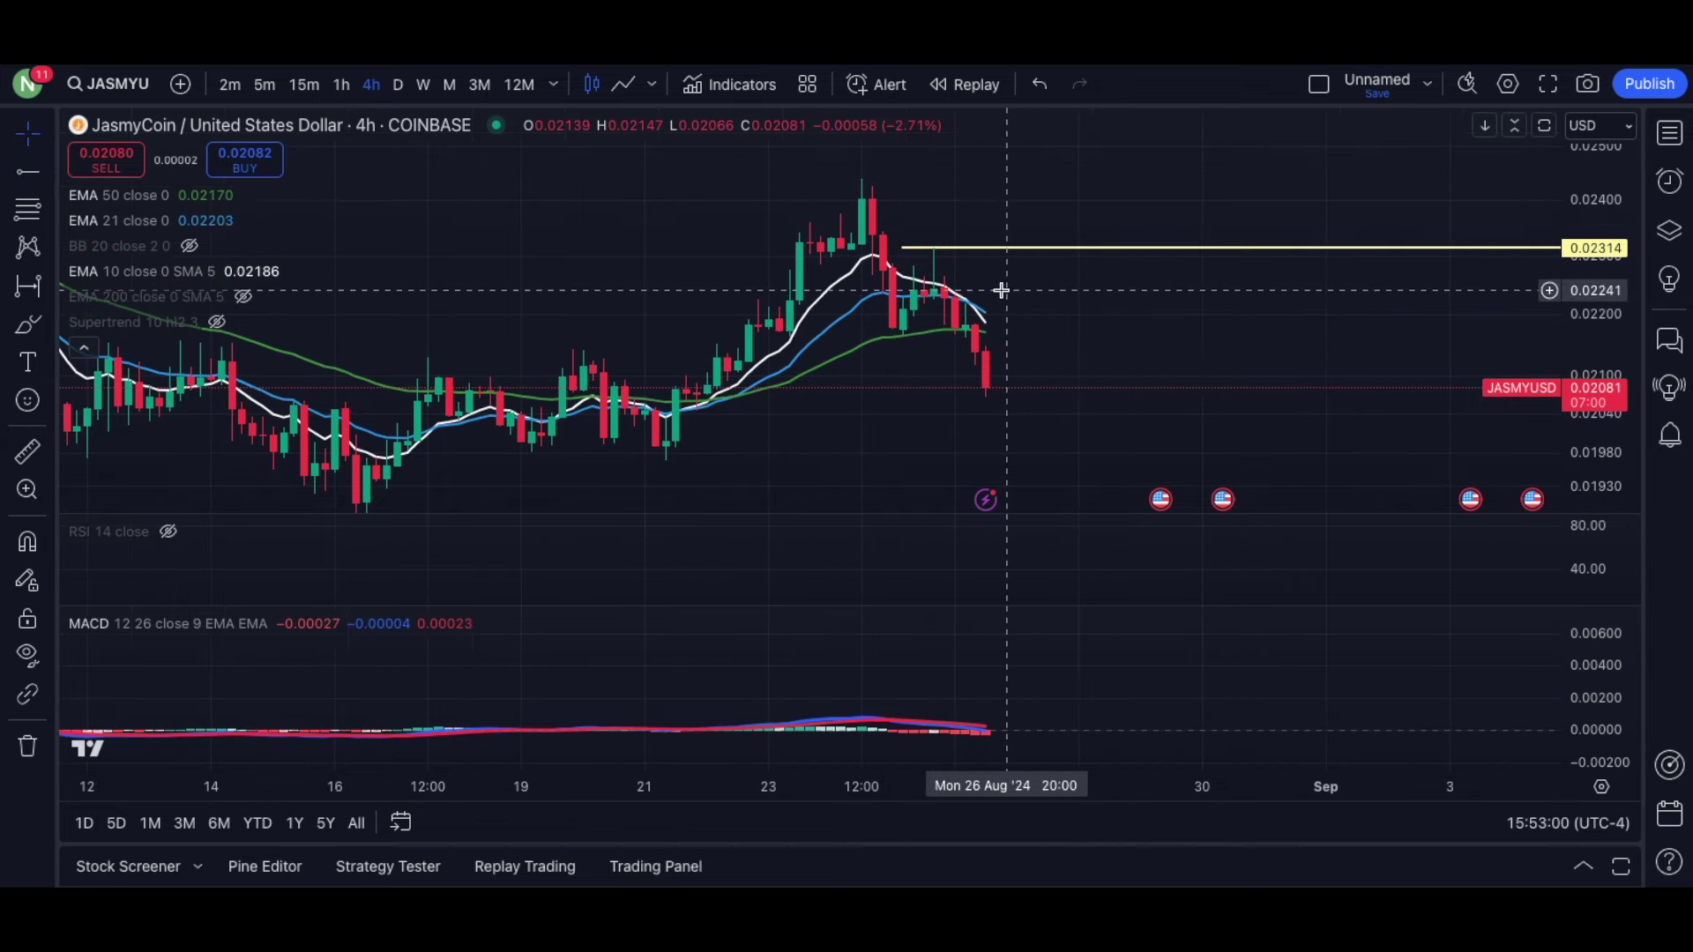
Switch the chart to the daily timeframe and review the price action from April through late August 2024.
scroll(983, 300, "up", 1)
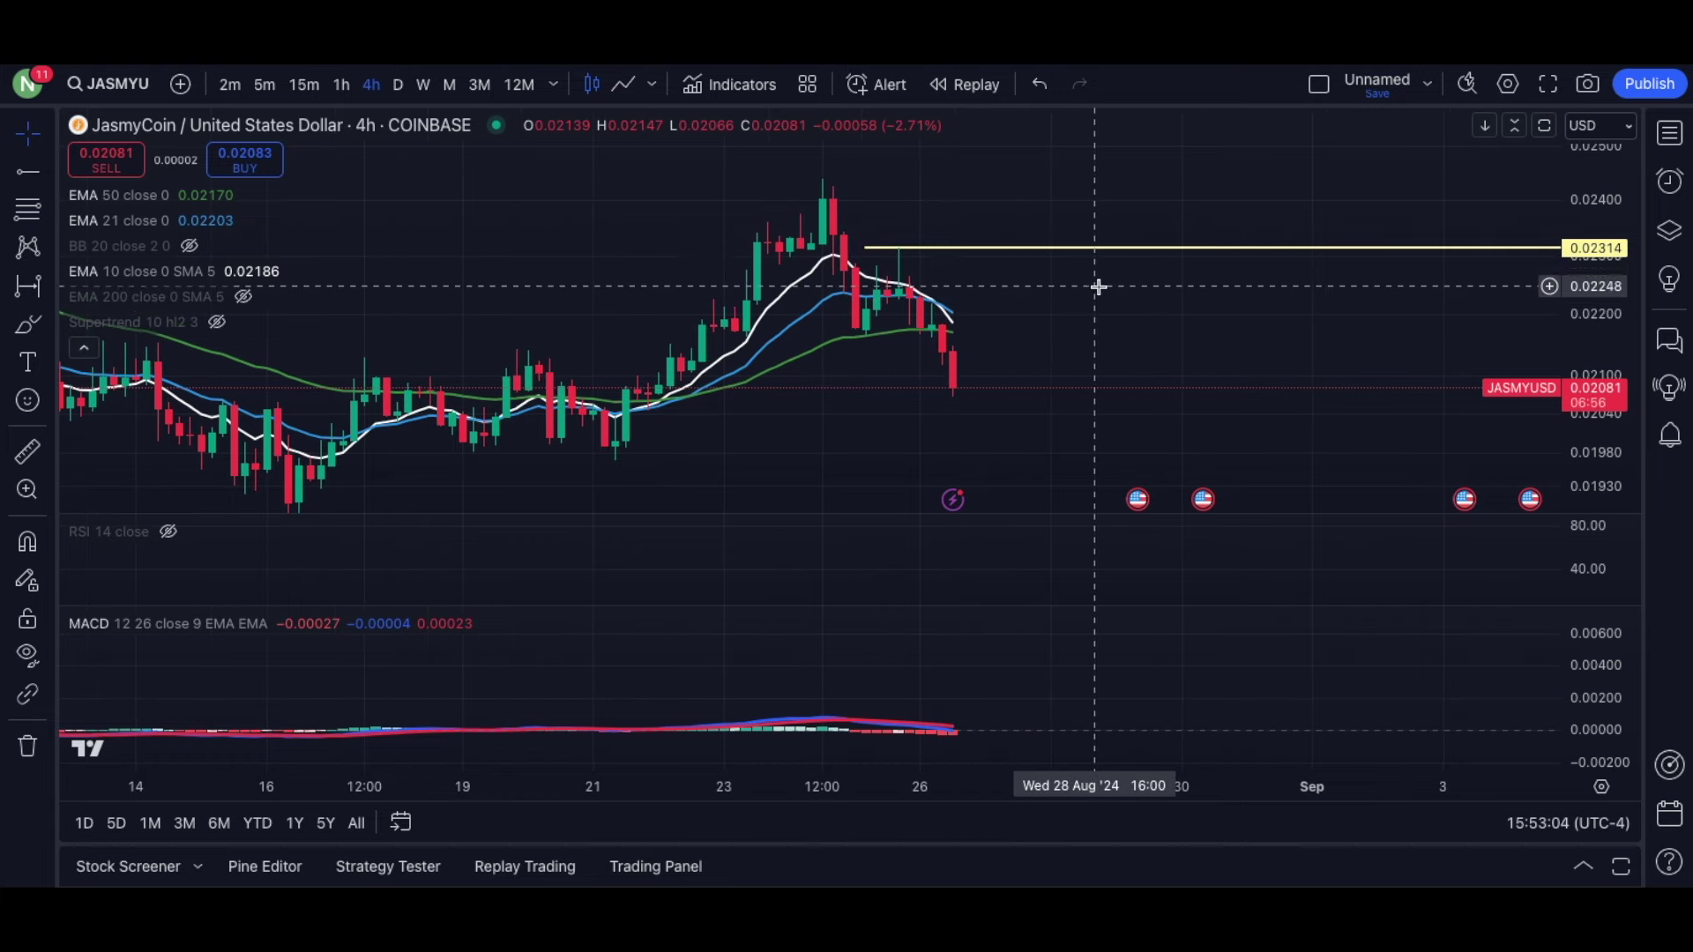
left_click(394, 84)
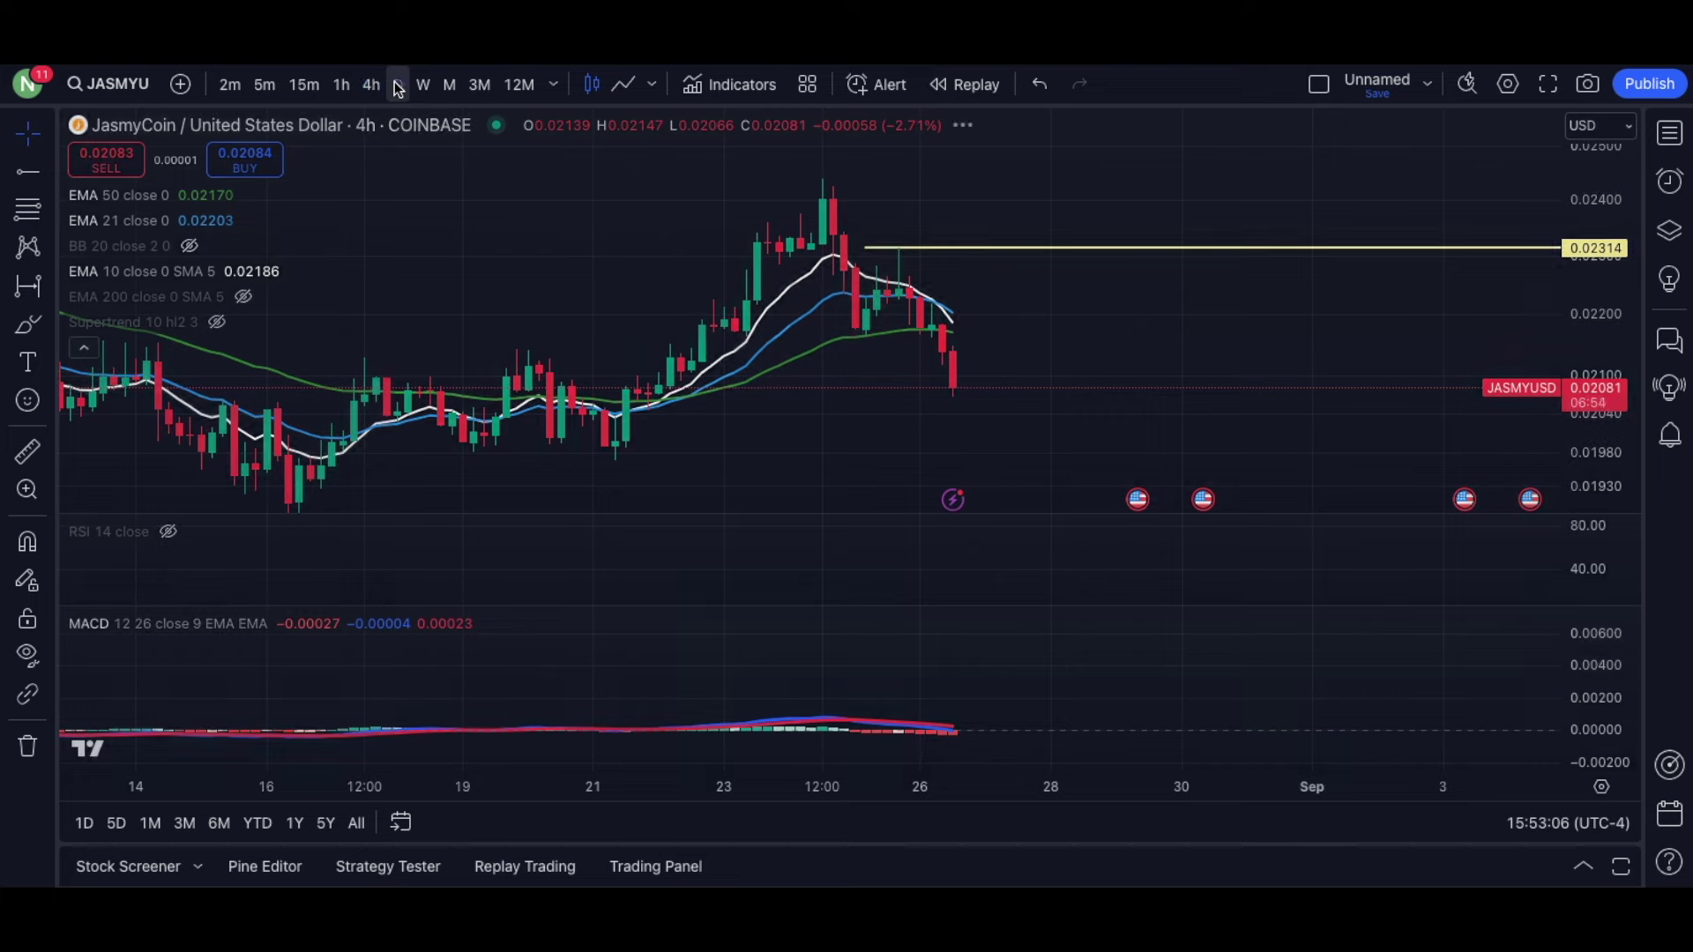
left_click_drag(1612, 145, 1605, 335)
left_click_drag(915, 216, 922, 224)
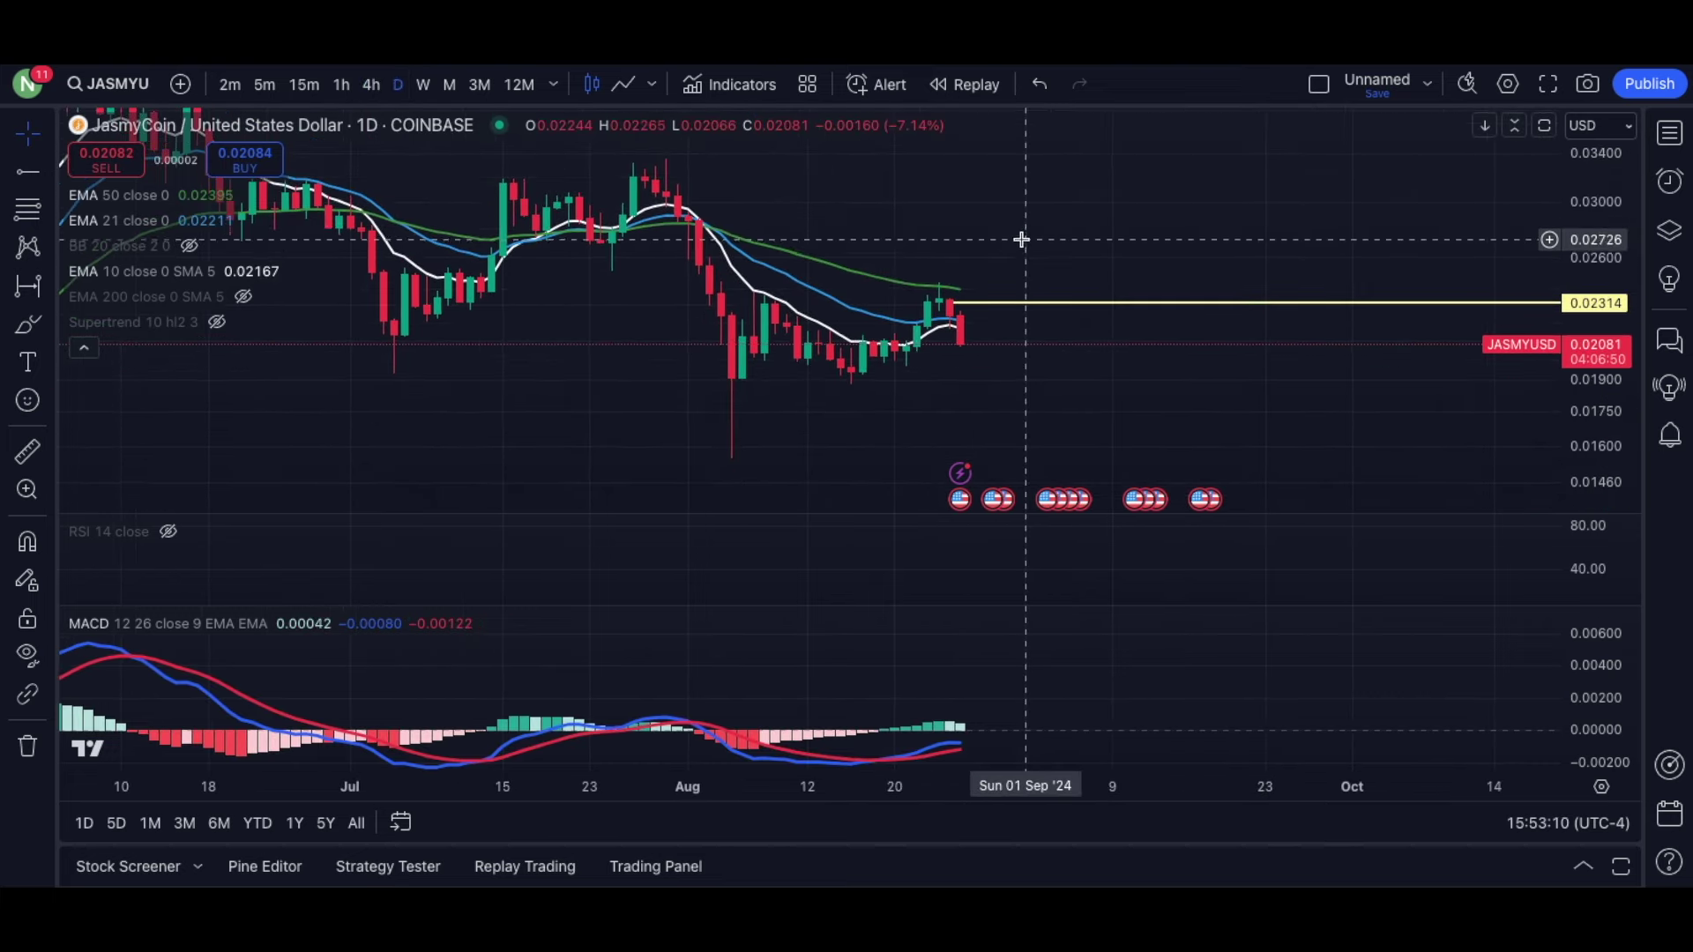
scroll(764, 257, "down", 4)
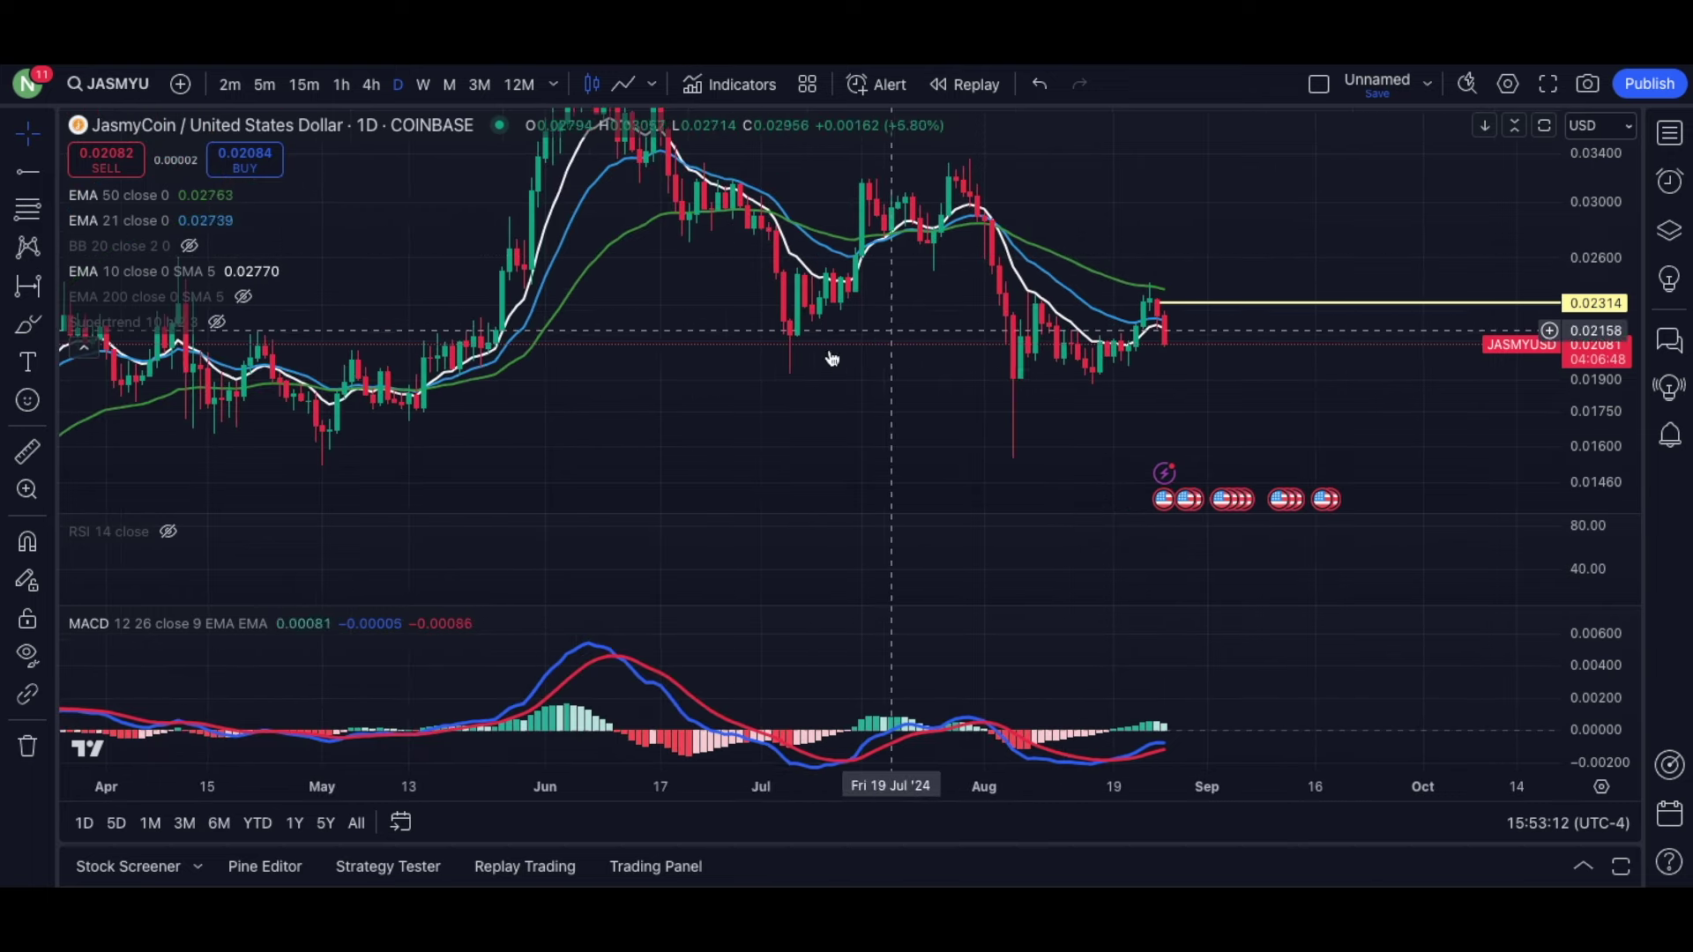
left_click_drag(670, 467, 712, 477)
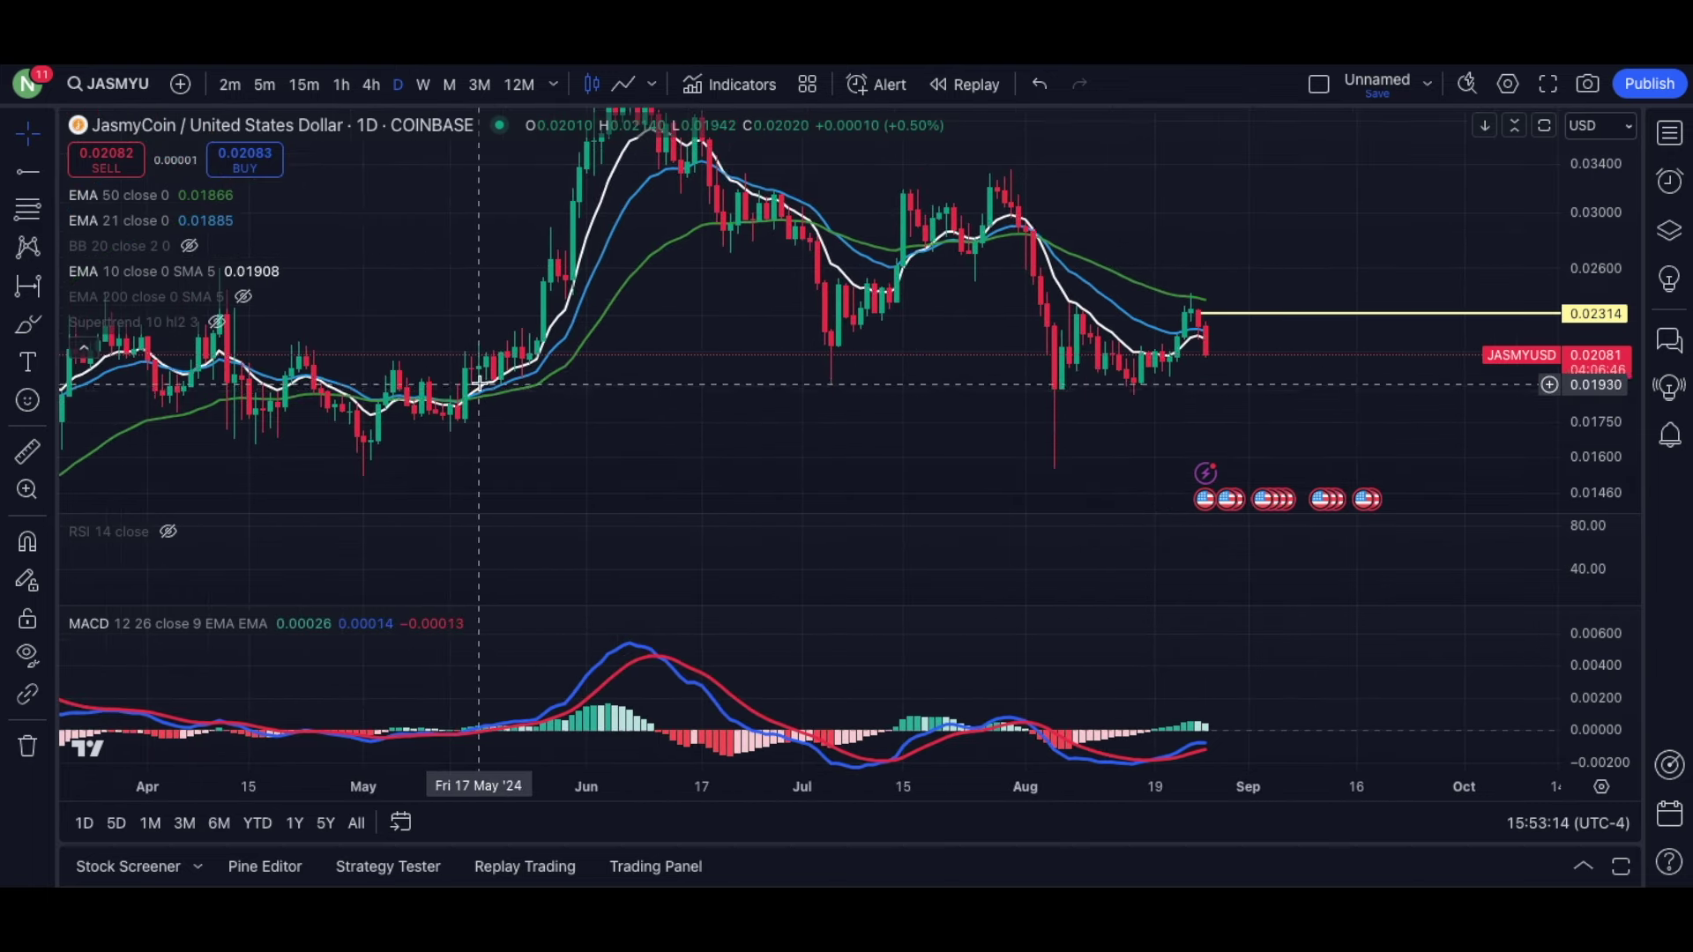
left_click_drag(686, 407, 687, 441)
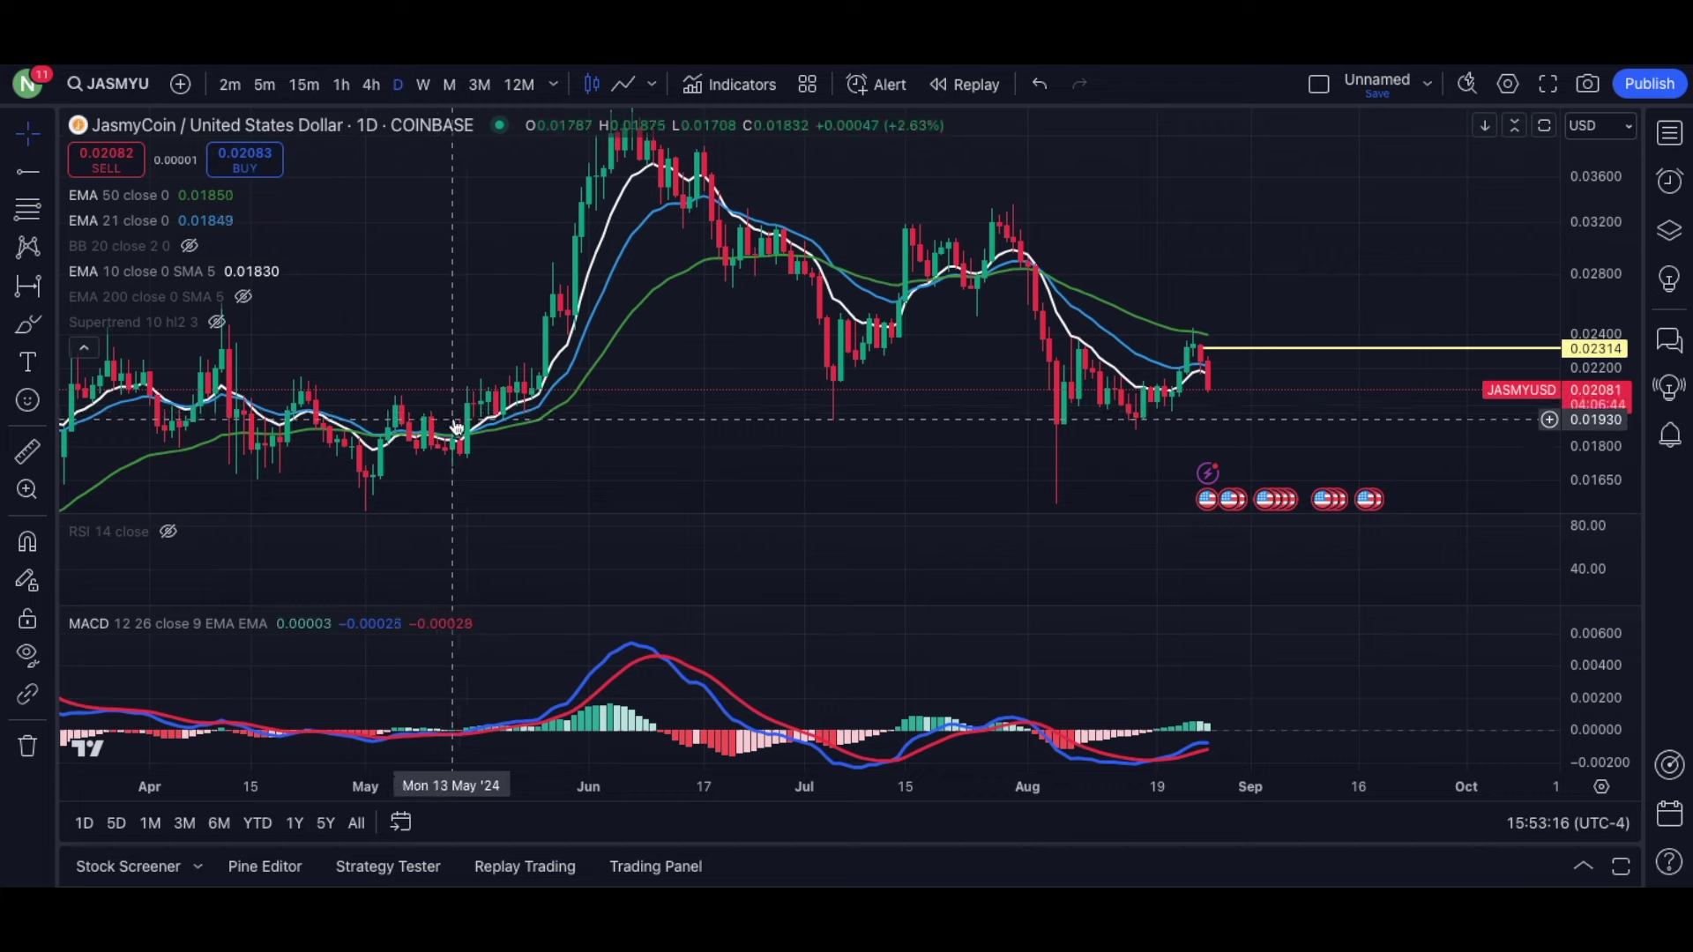
left_click_drag(1593, 261, 1593, 300)
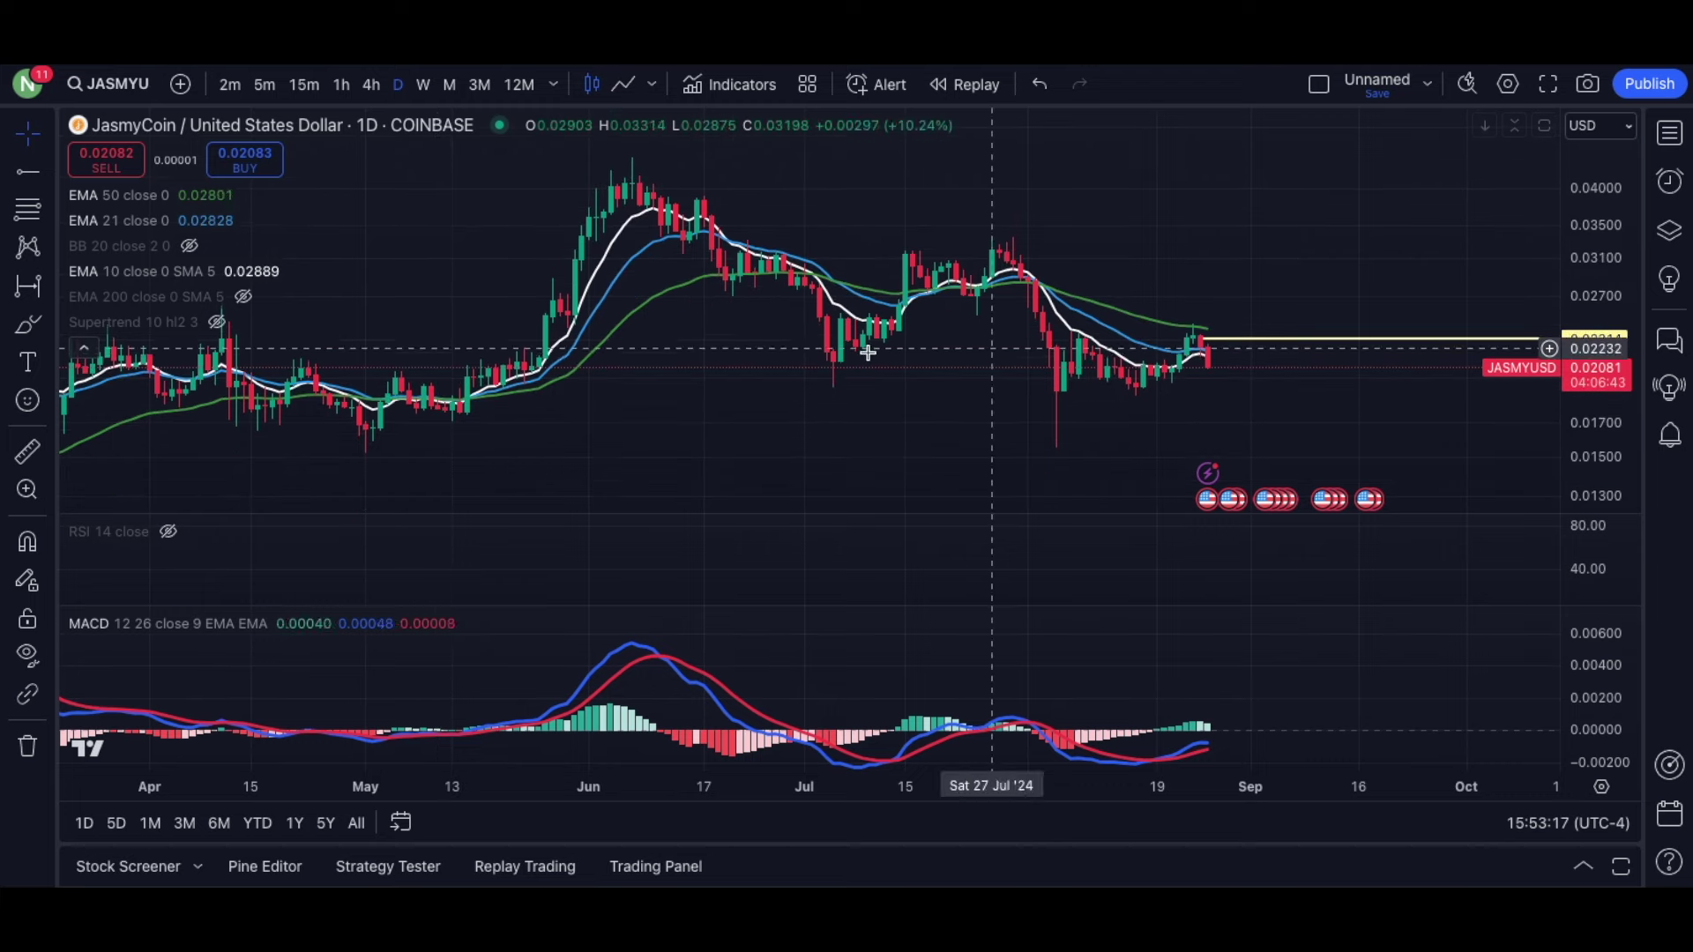
Measure the rally from the mid-May lows to the June peak with a price range, and delete the measurement.
left_click(51, 288)
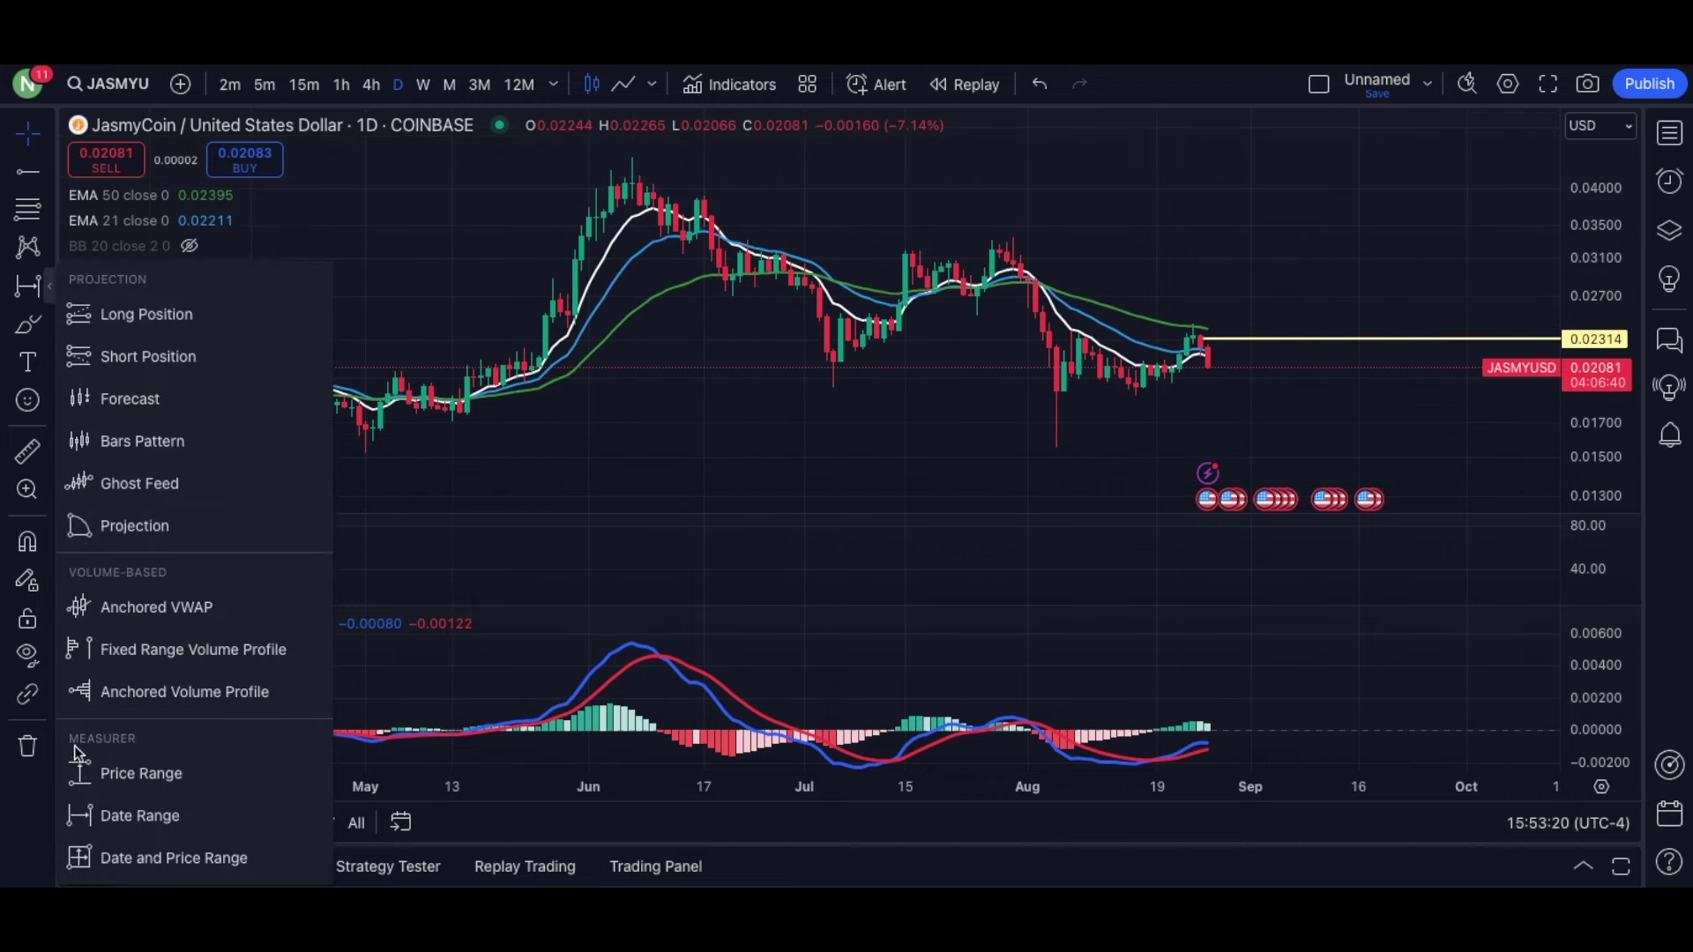
left_click(106, 759)
left_click(458, 390)
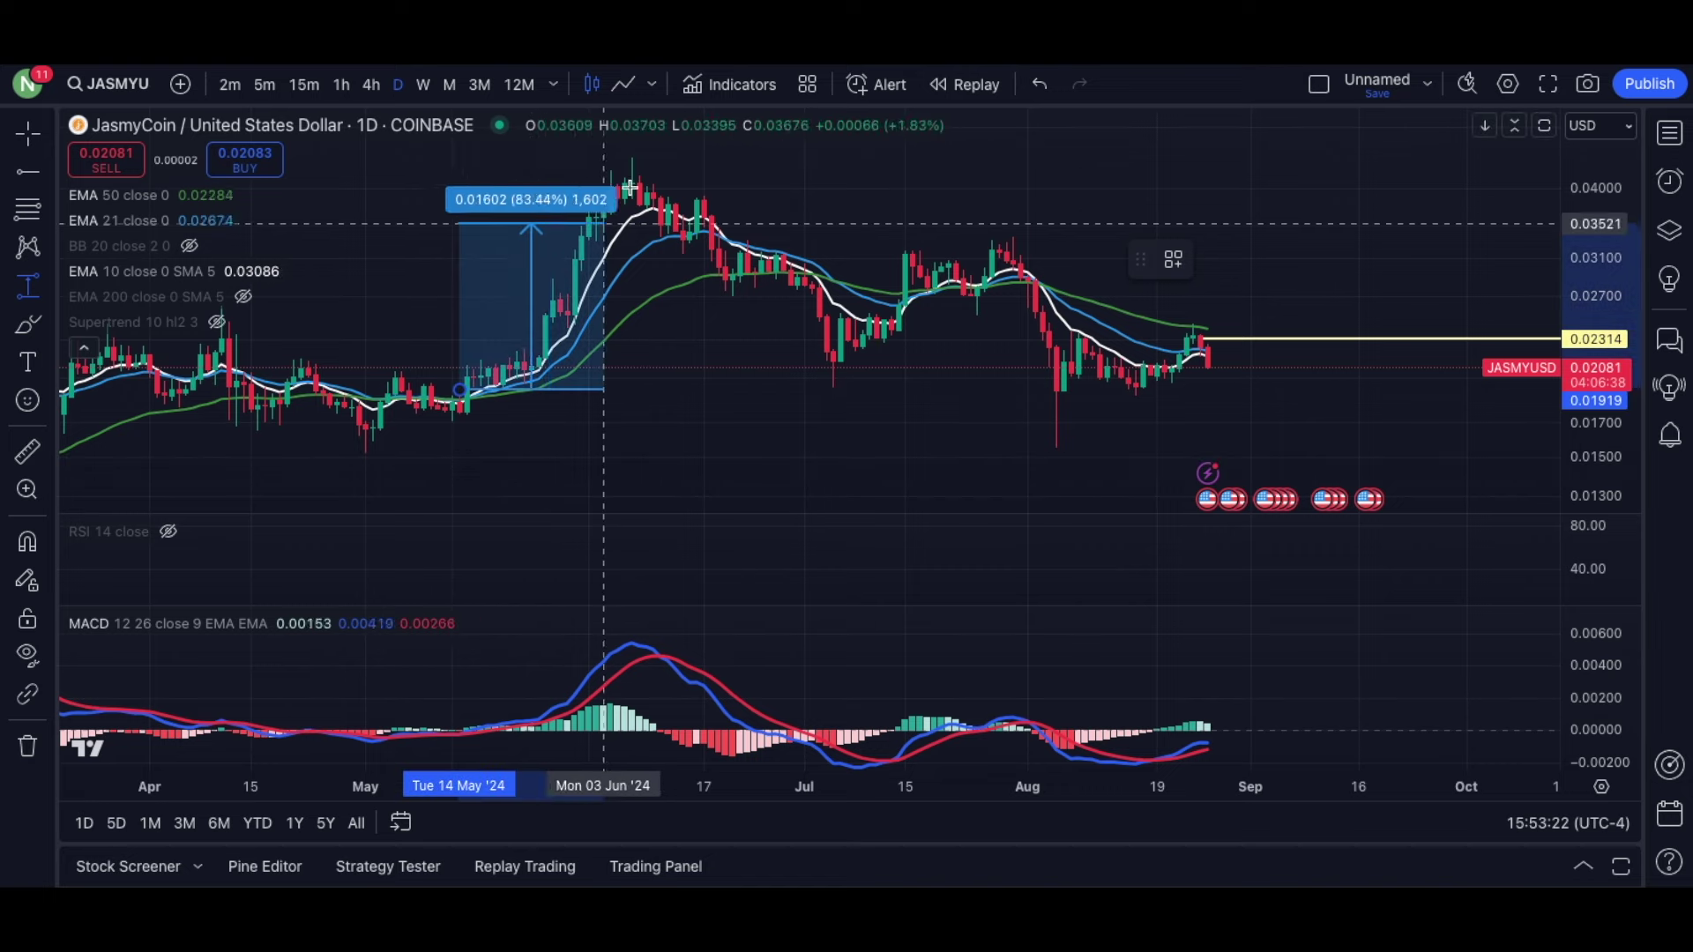
left_click(692, 163)
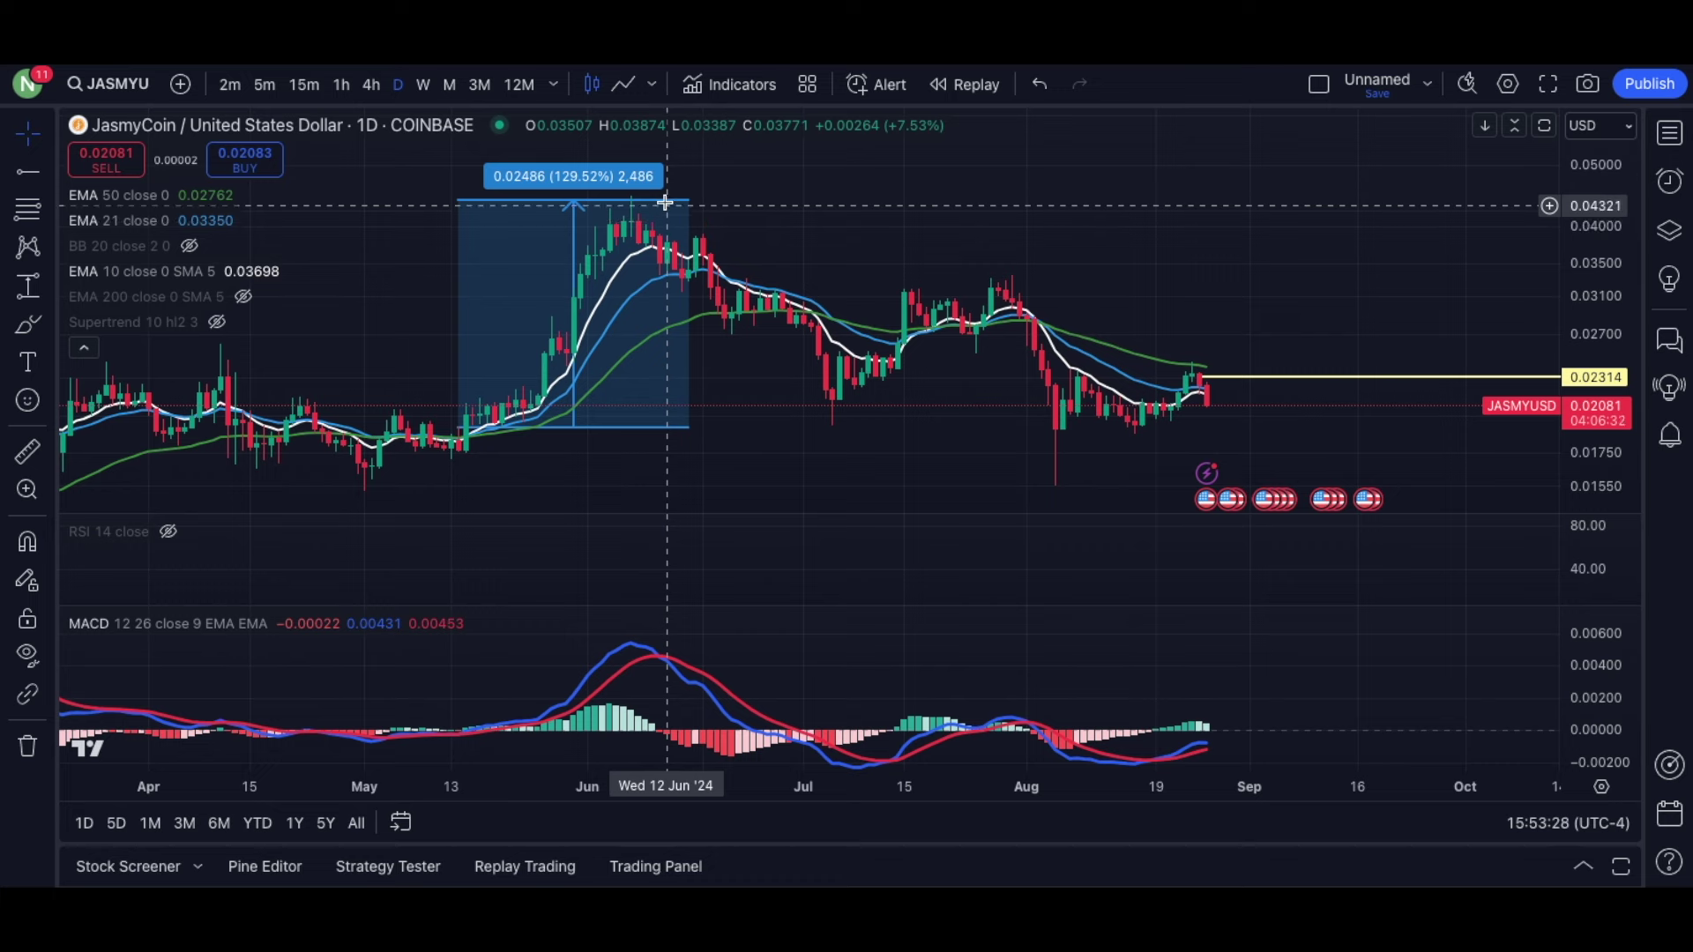
left_click(669, 208)
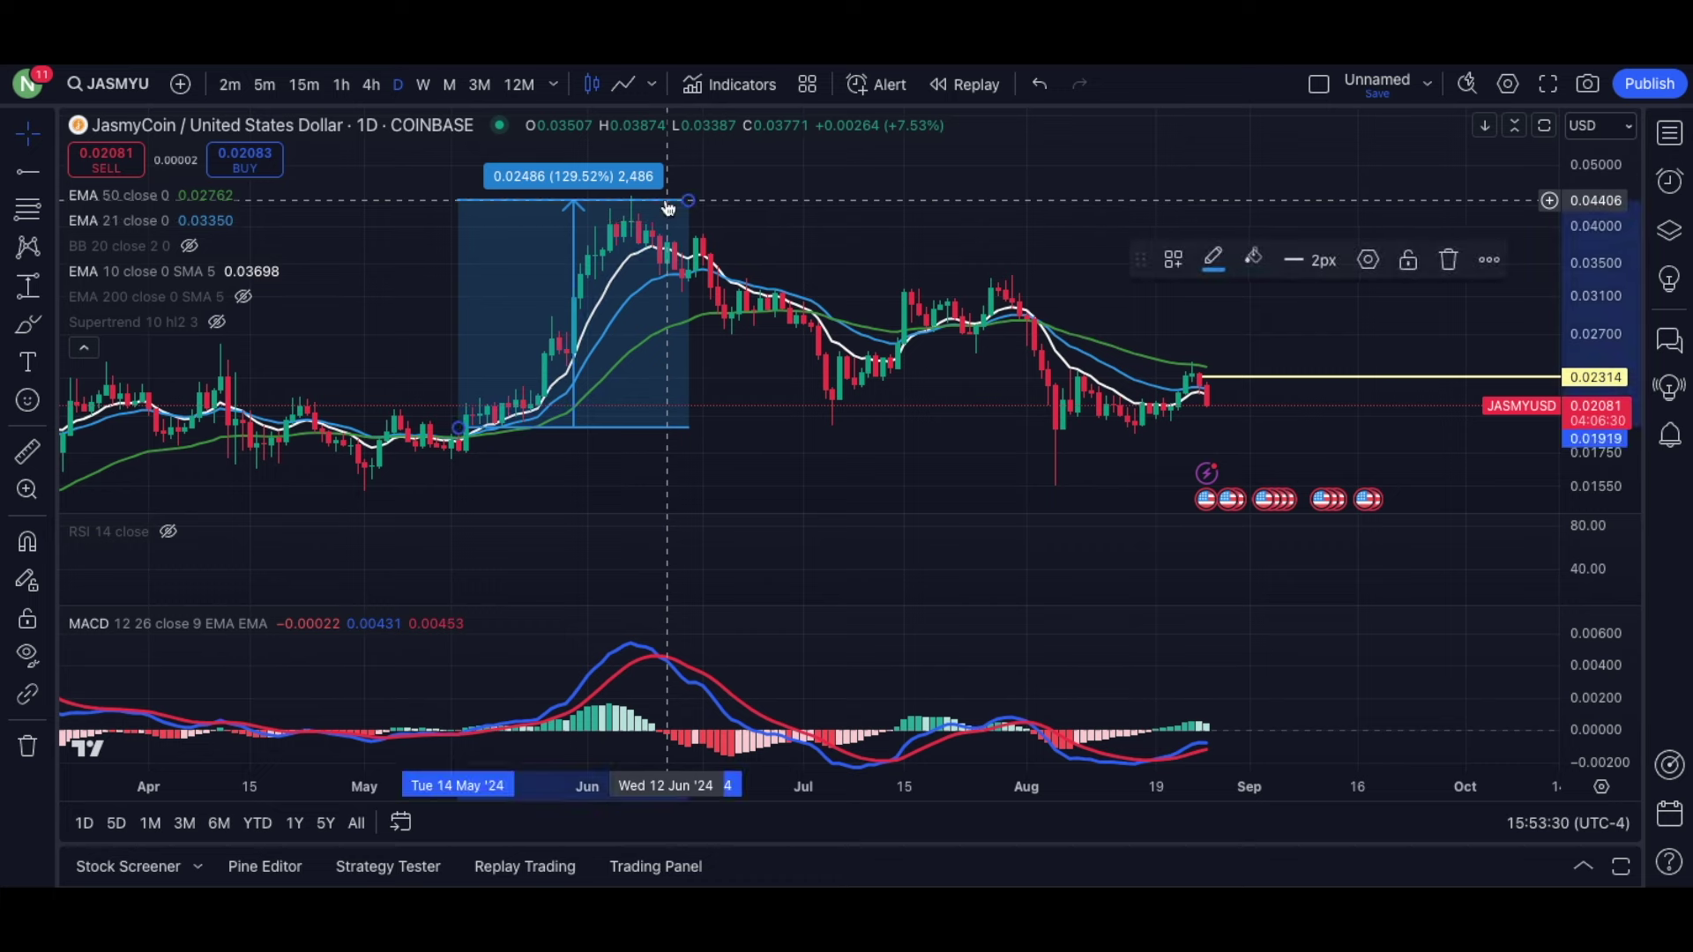
key("Delete")
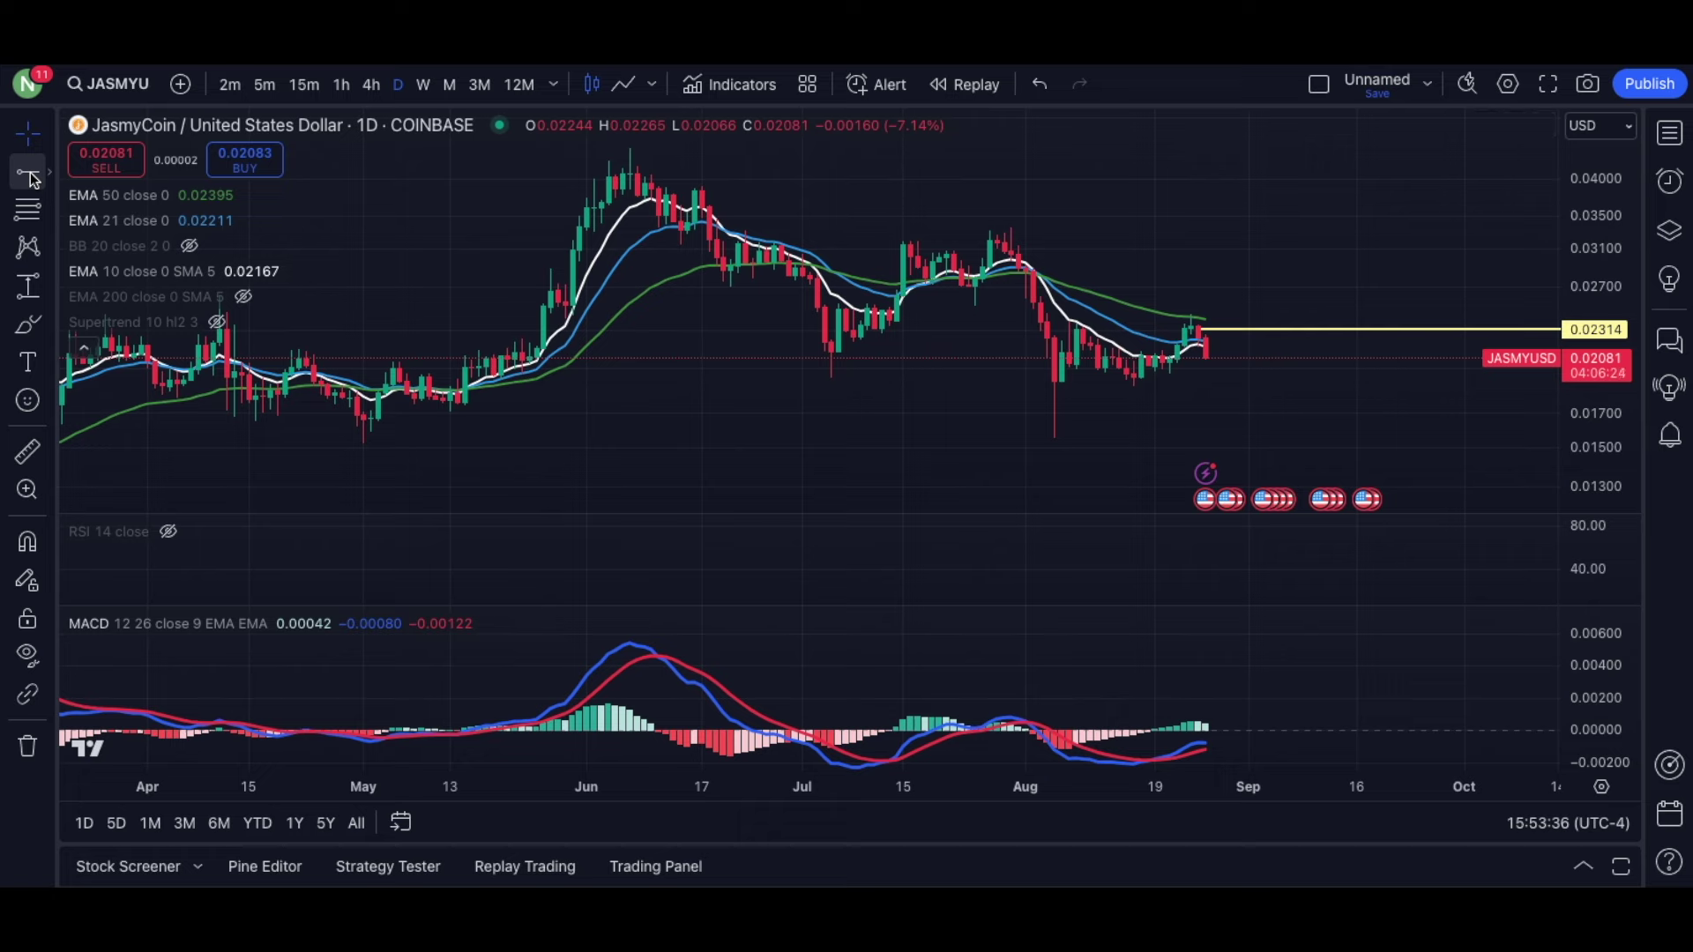
Place a horizontal ray from 11 July at about 0.03349, level with the late July swing high, and compare recent candles against it.
left_click(876, 227)
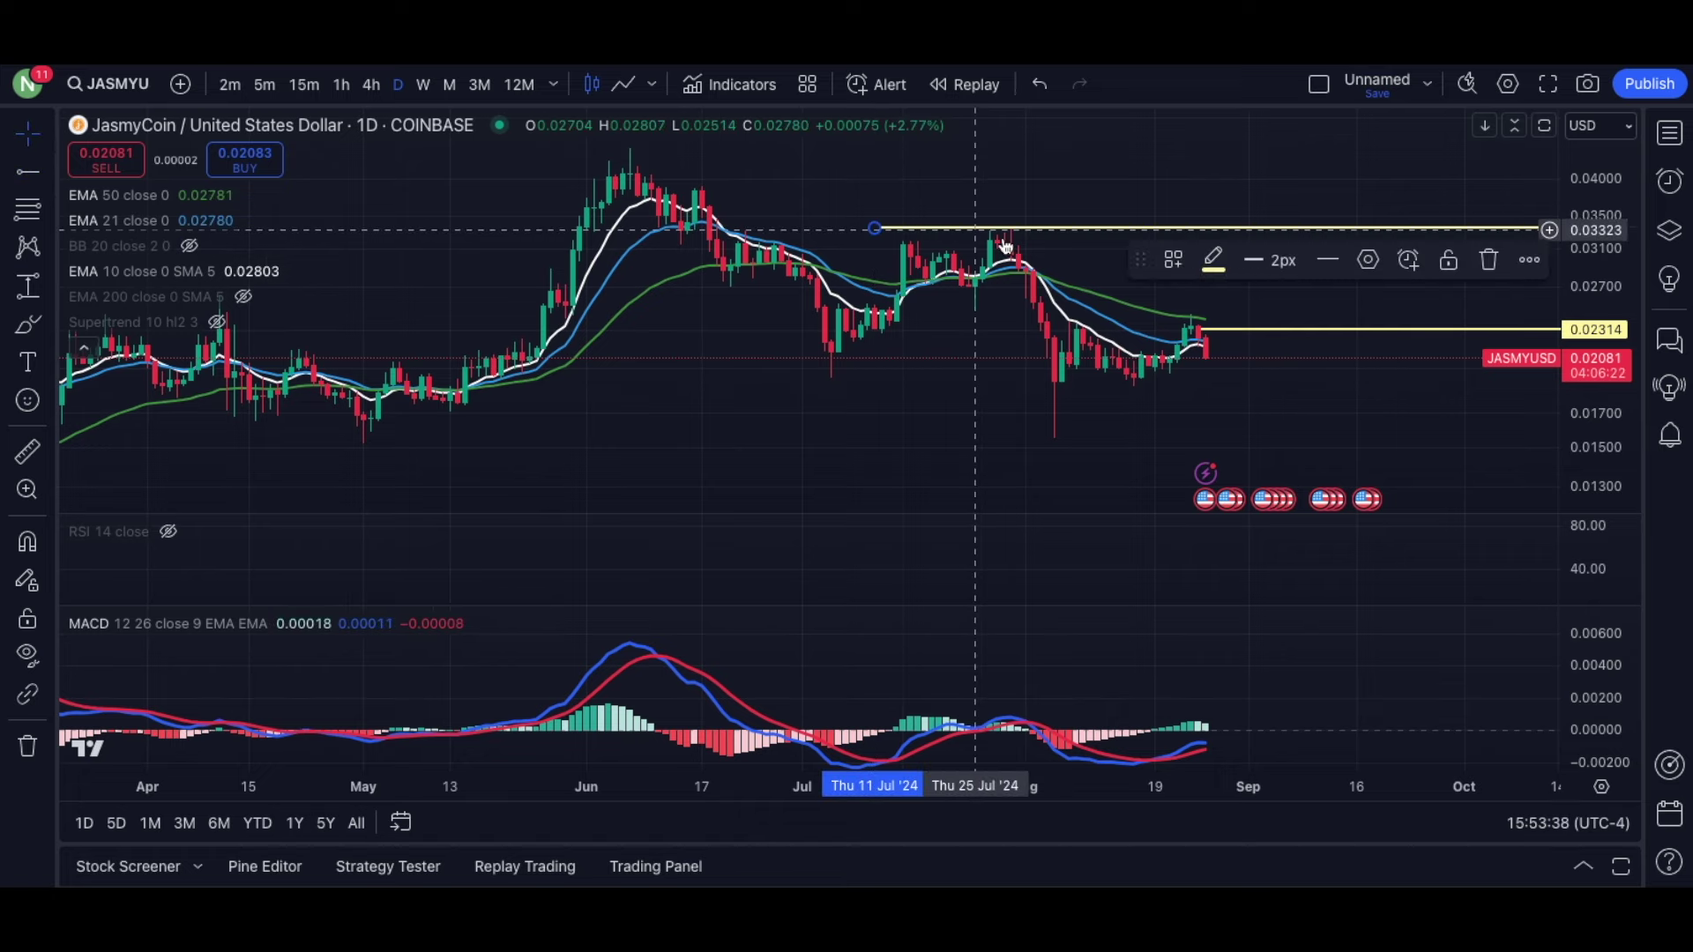
left_click_drag(1096, 256, 926, 272)
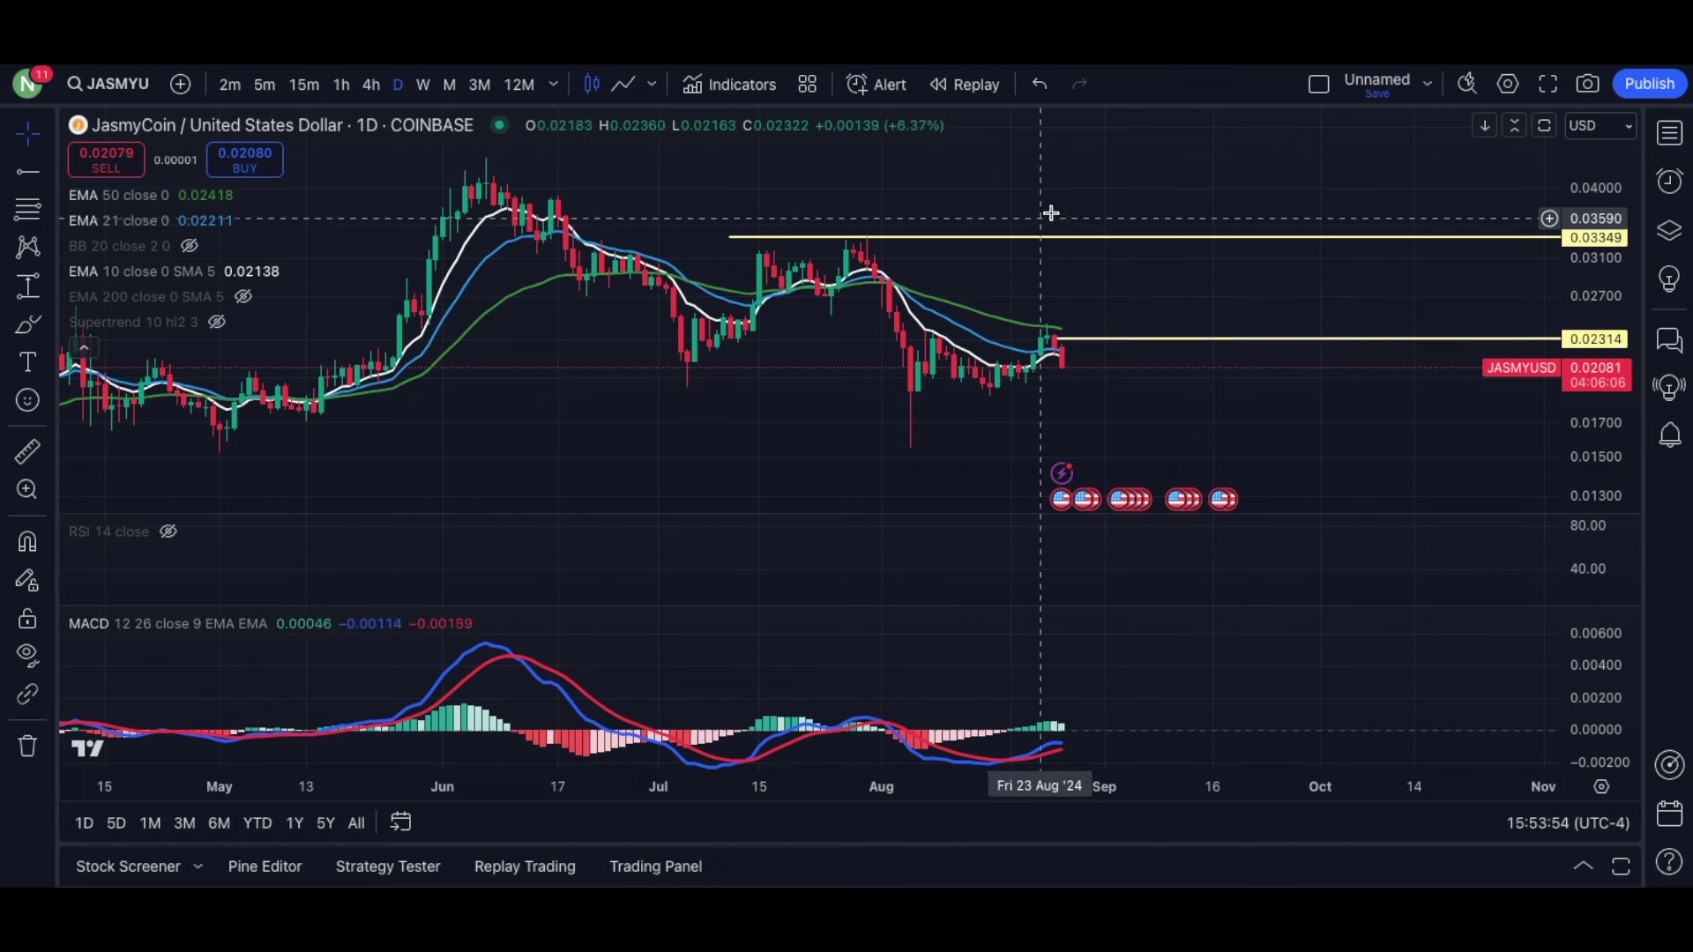
left_click_drag(1085, 391, 1020, 352)
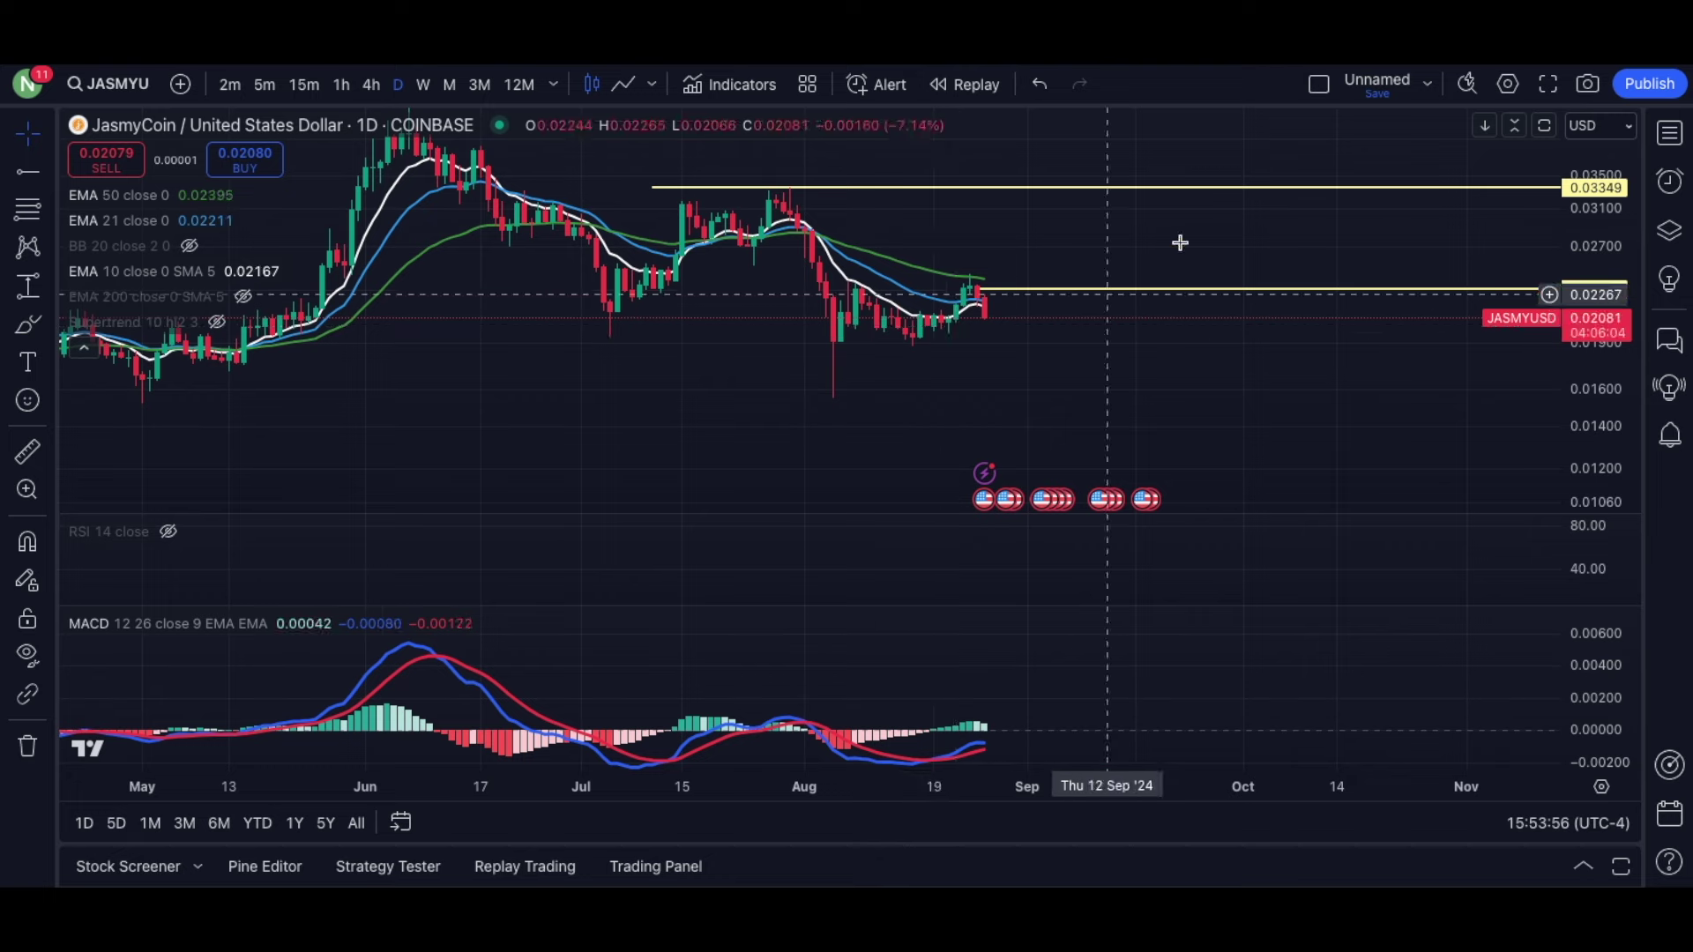
left_click_drag(1013, 405, 1129, 429)
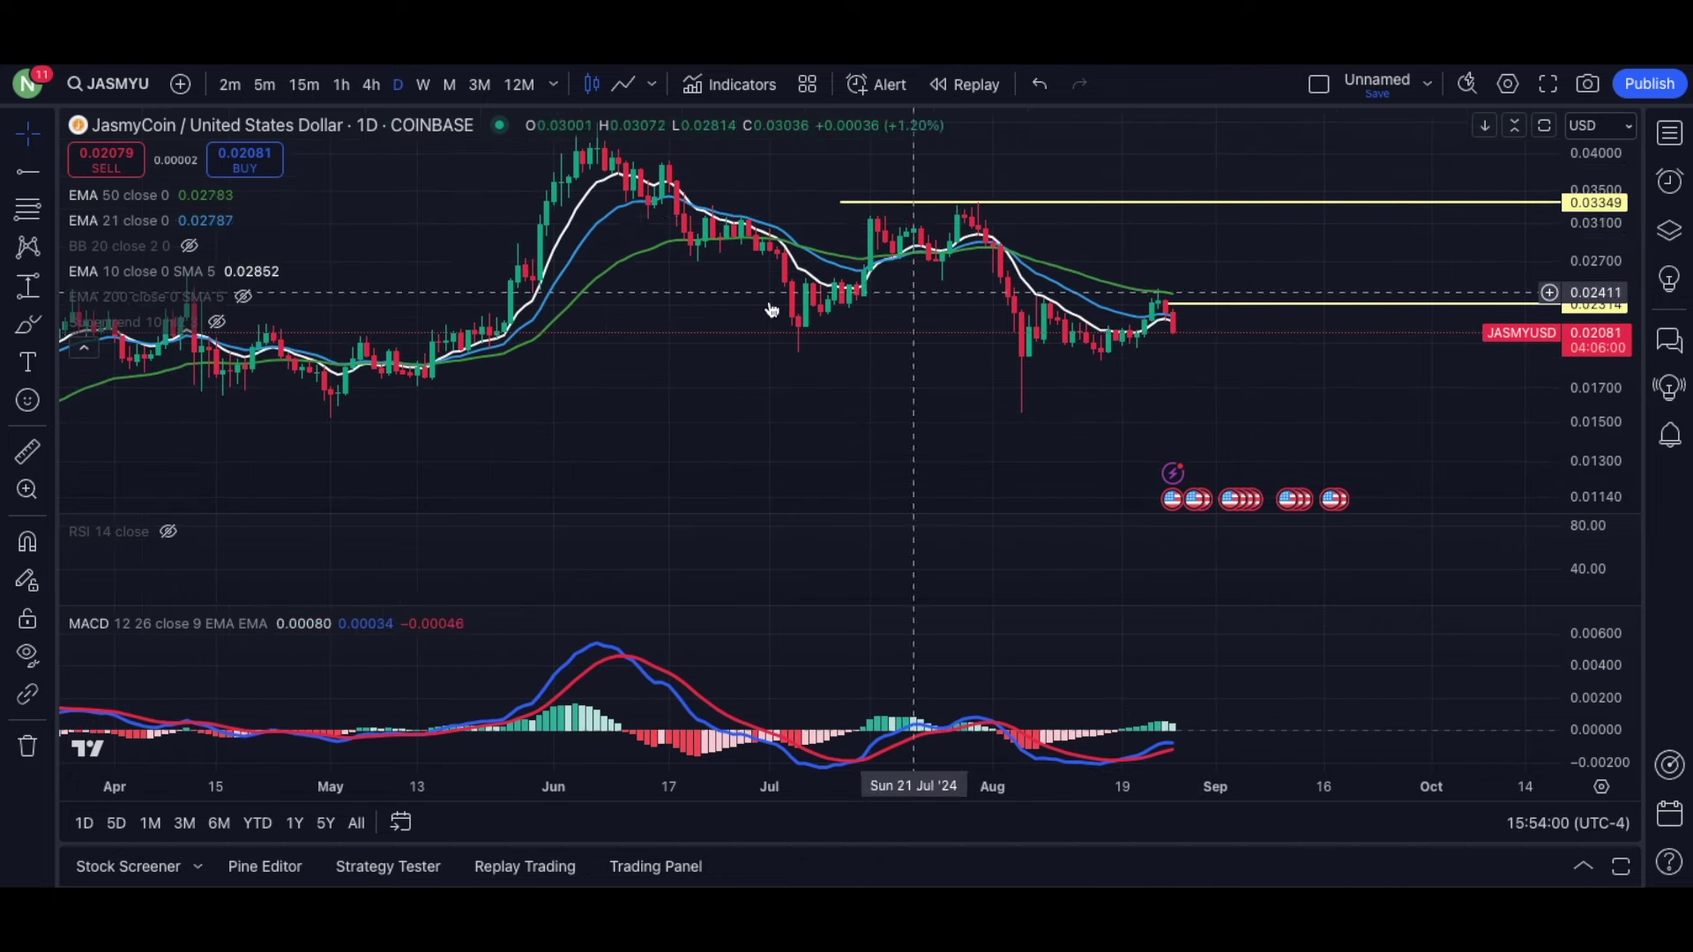
left_click_drag(796, 173, 779, 200)
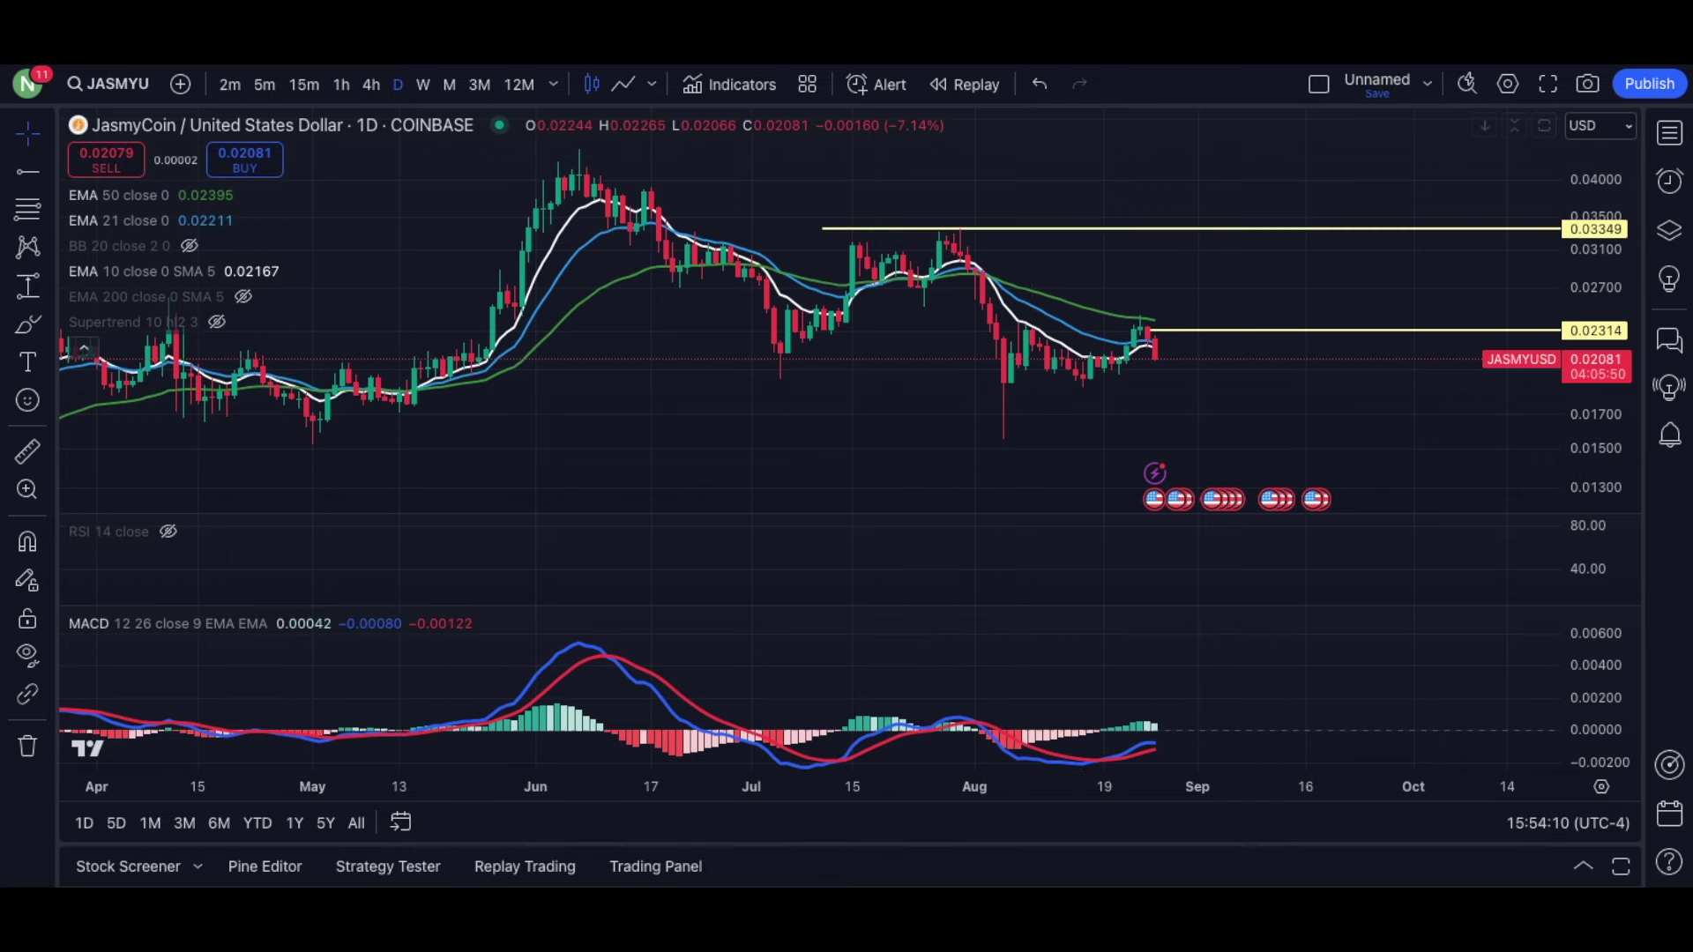
Add horizontal rays at about 0.01912 and 0.02311, marking the bottom and top of the August consolidation range.
left_click(27, 172)
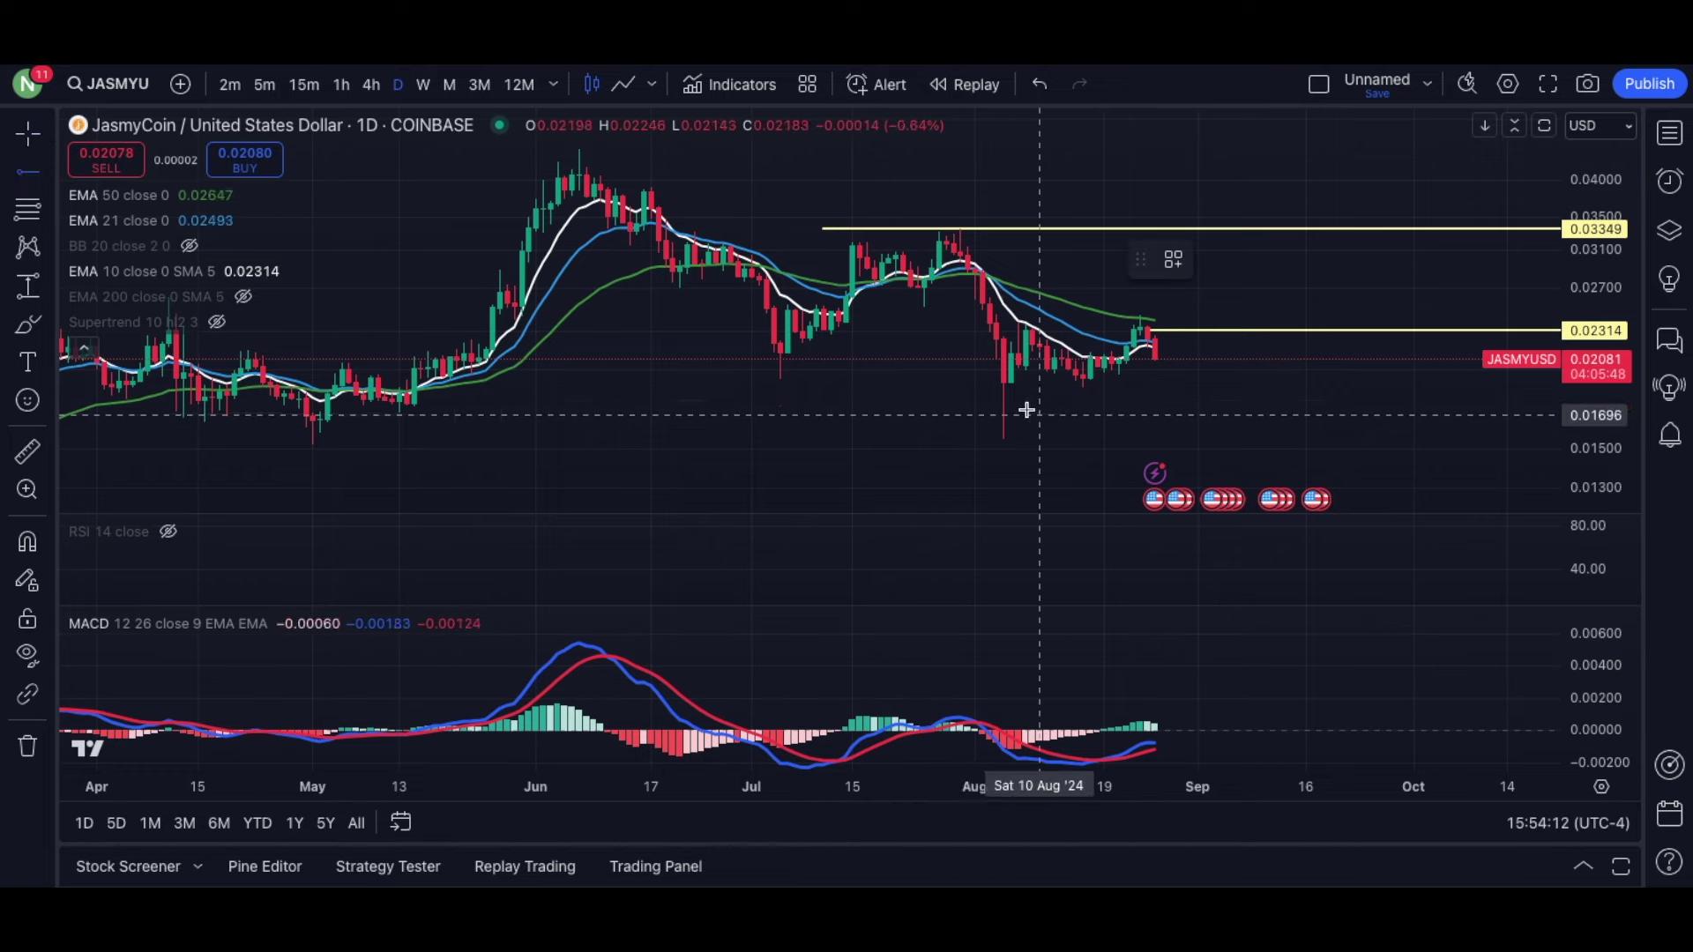
left_click(998, 383)
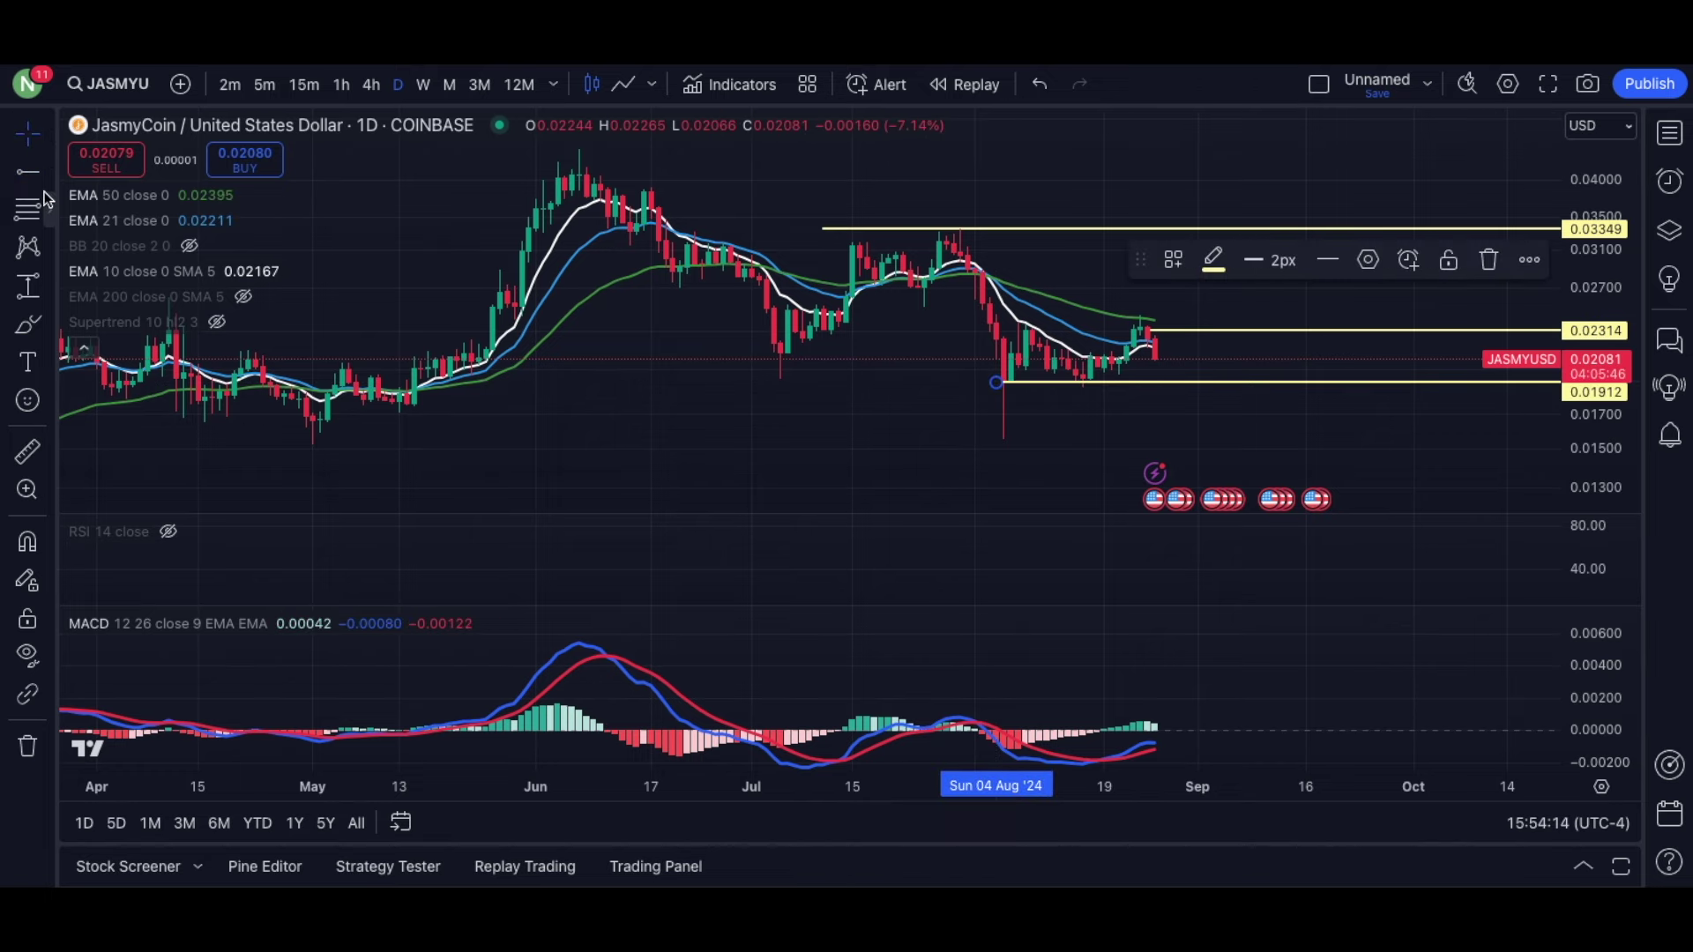
left_click(28, 173)
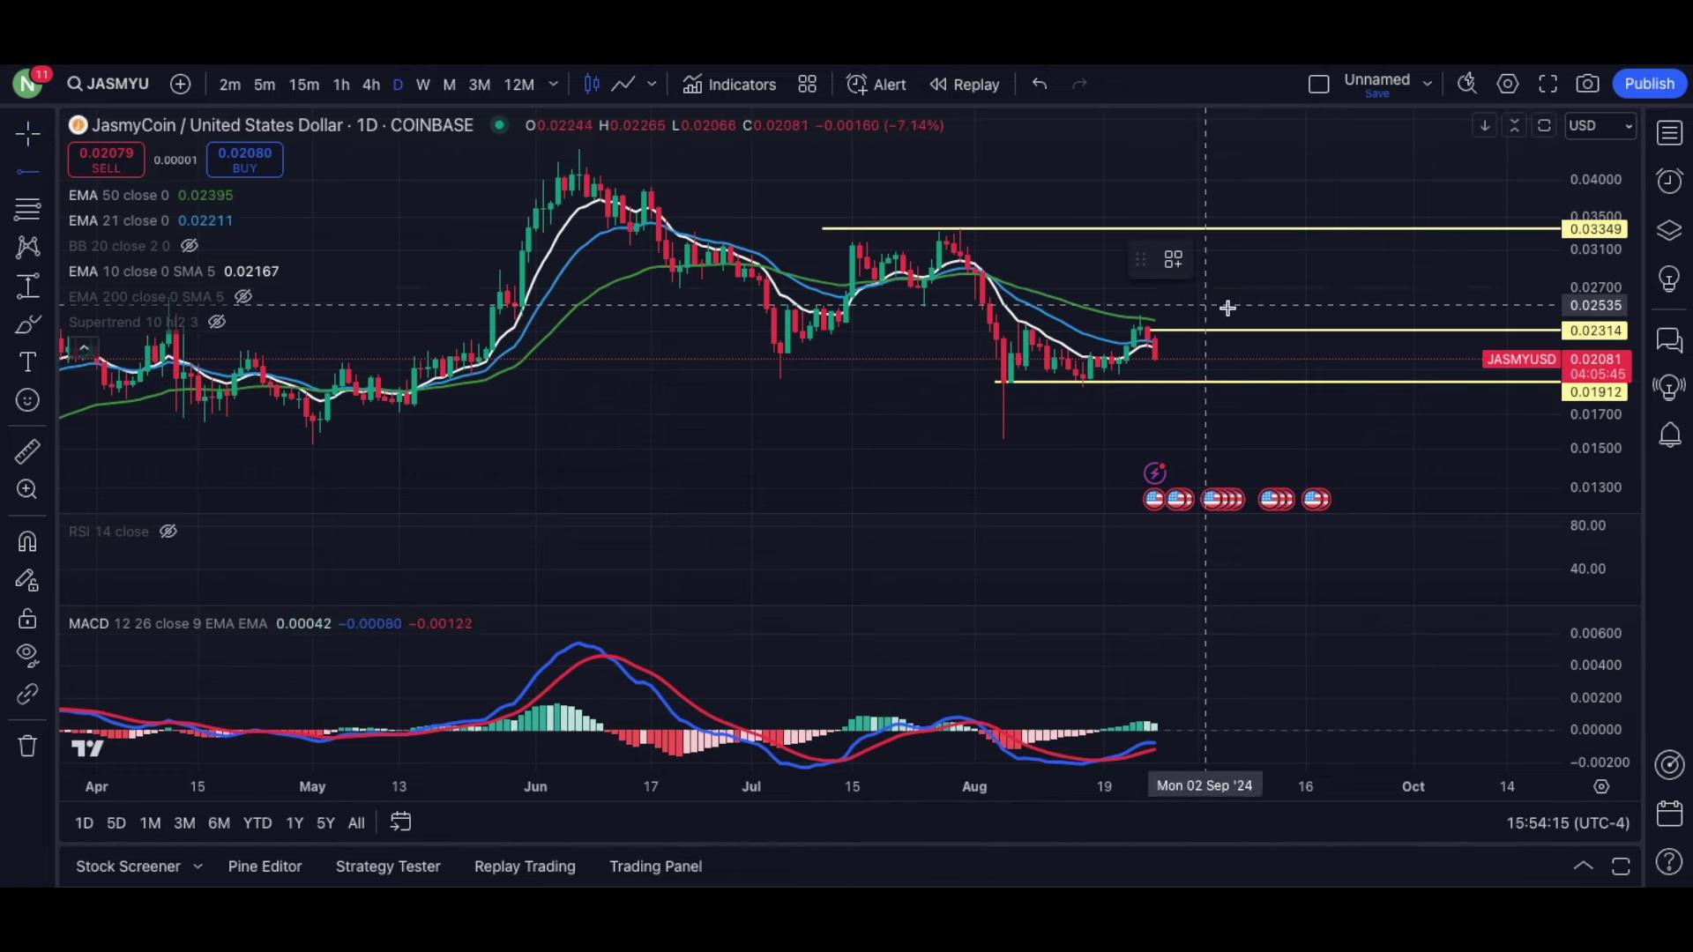
left_click(979, 331)
Draw a projected path from the latest candles below the lower ray, back up slightly, and down to about 0.010 in late September.
left_click_drag(1053, 388, 803, 296)
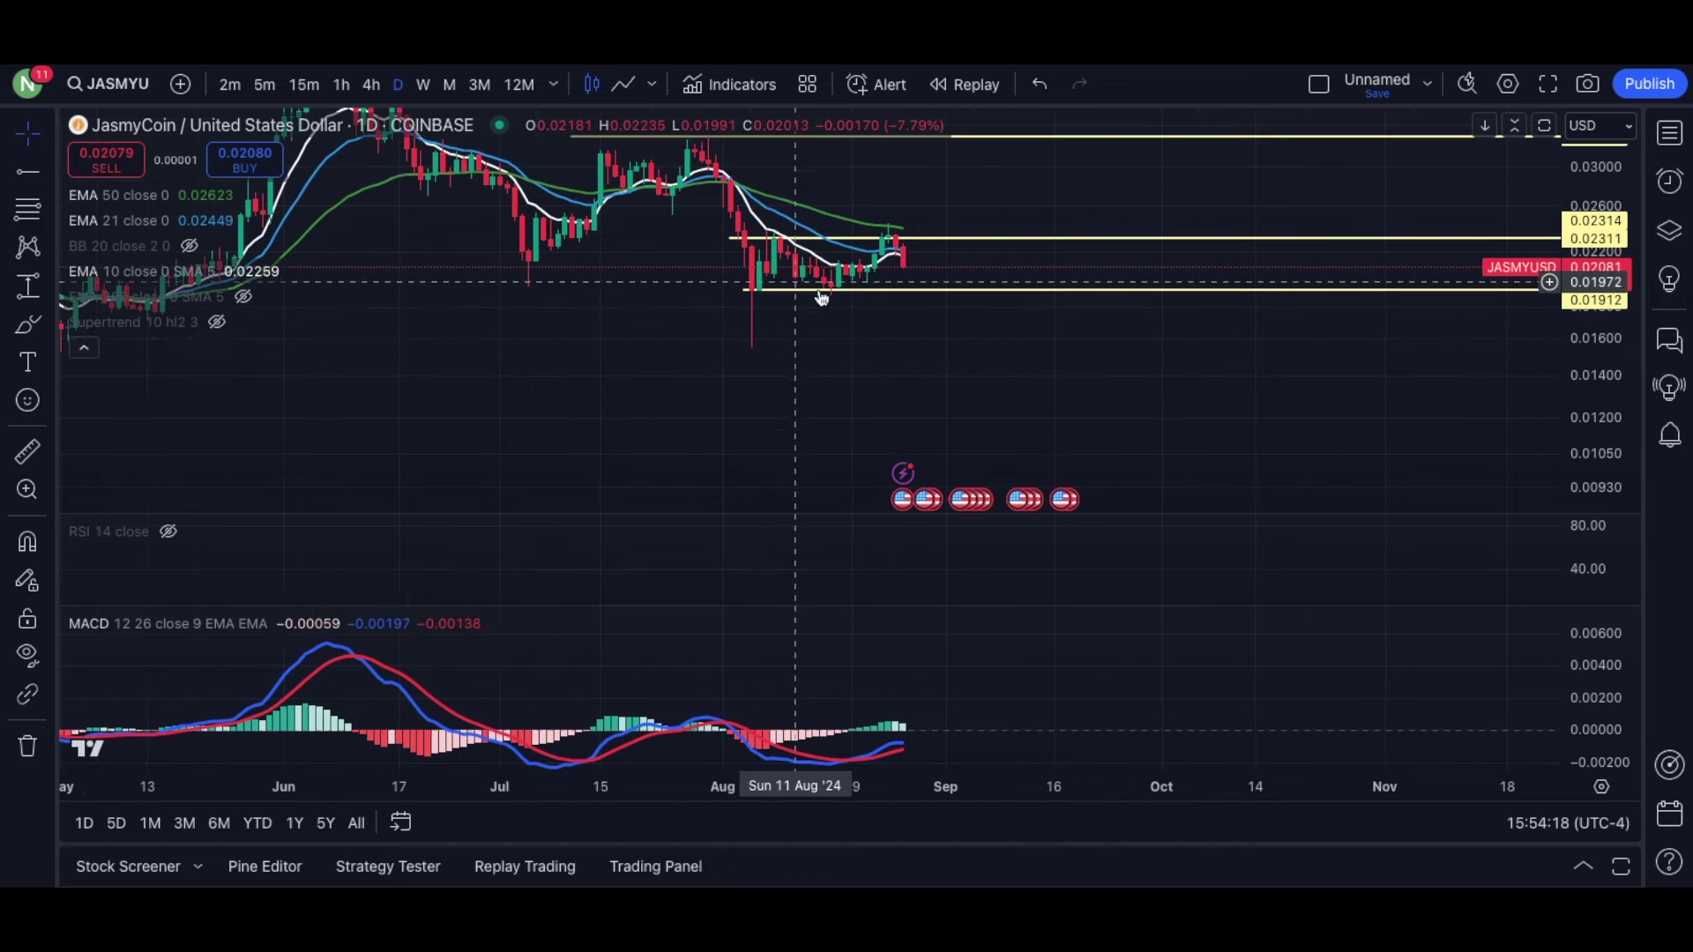
left_click(48, 326)
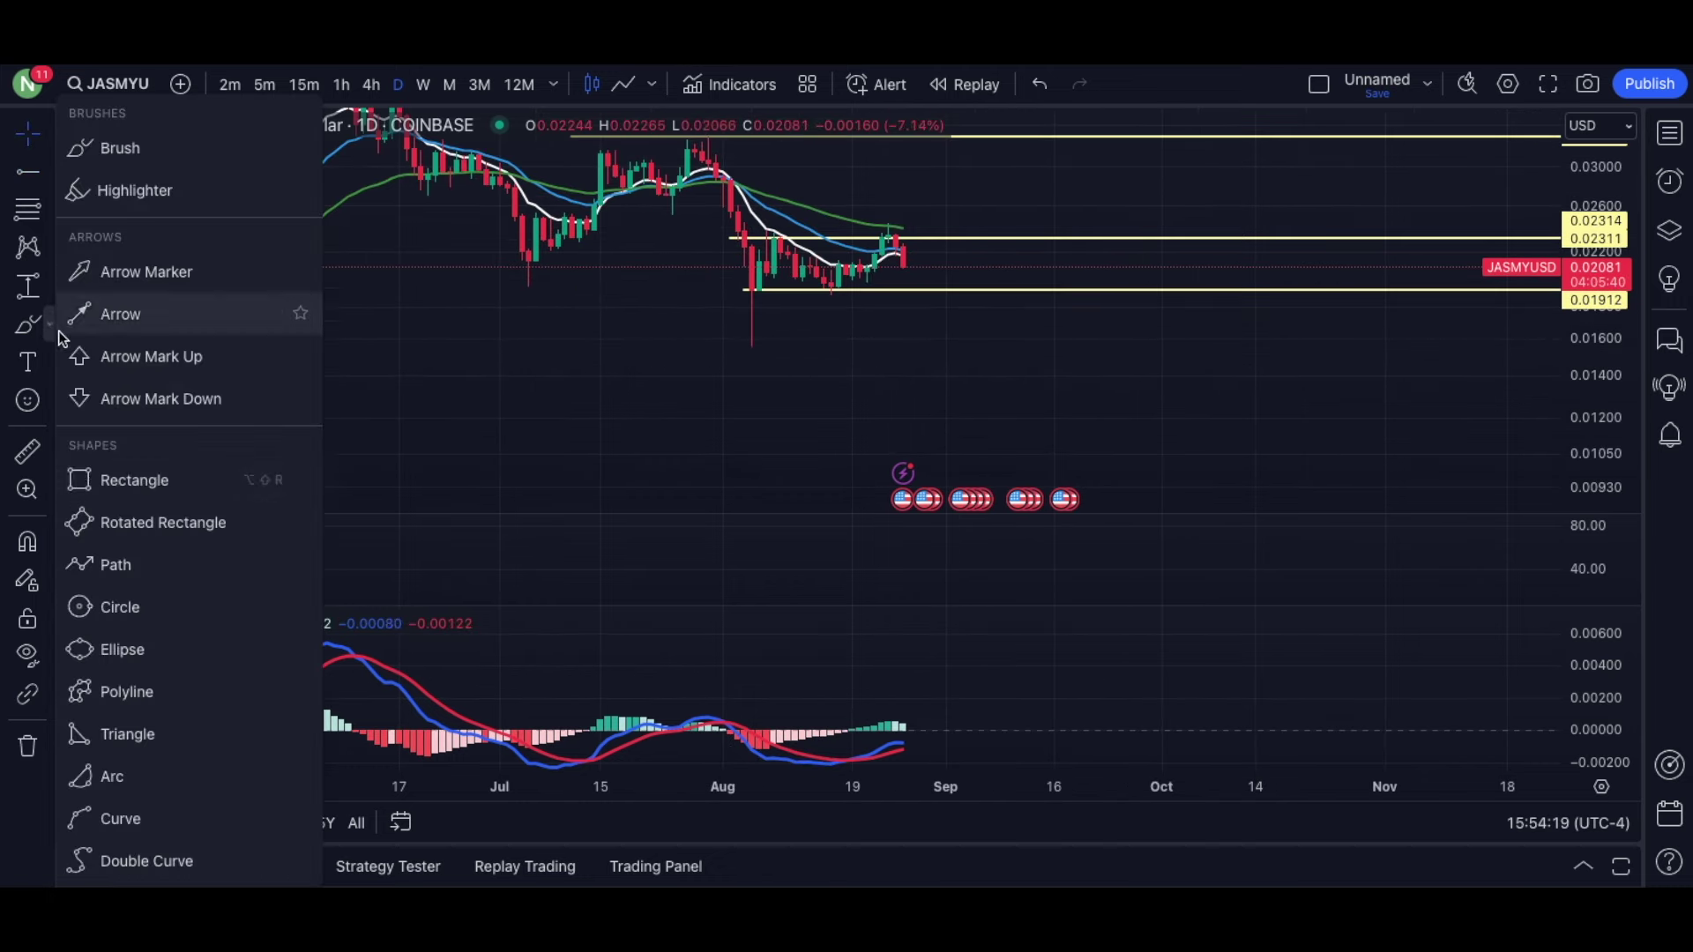
left_click(87, 569)
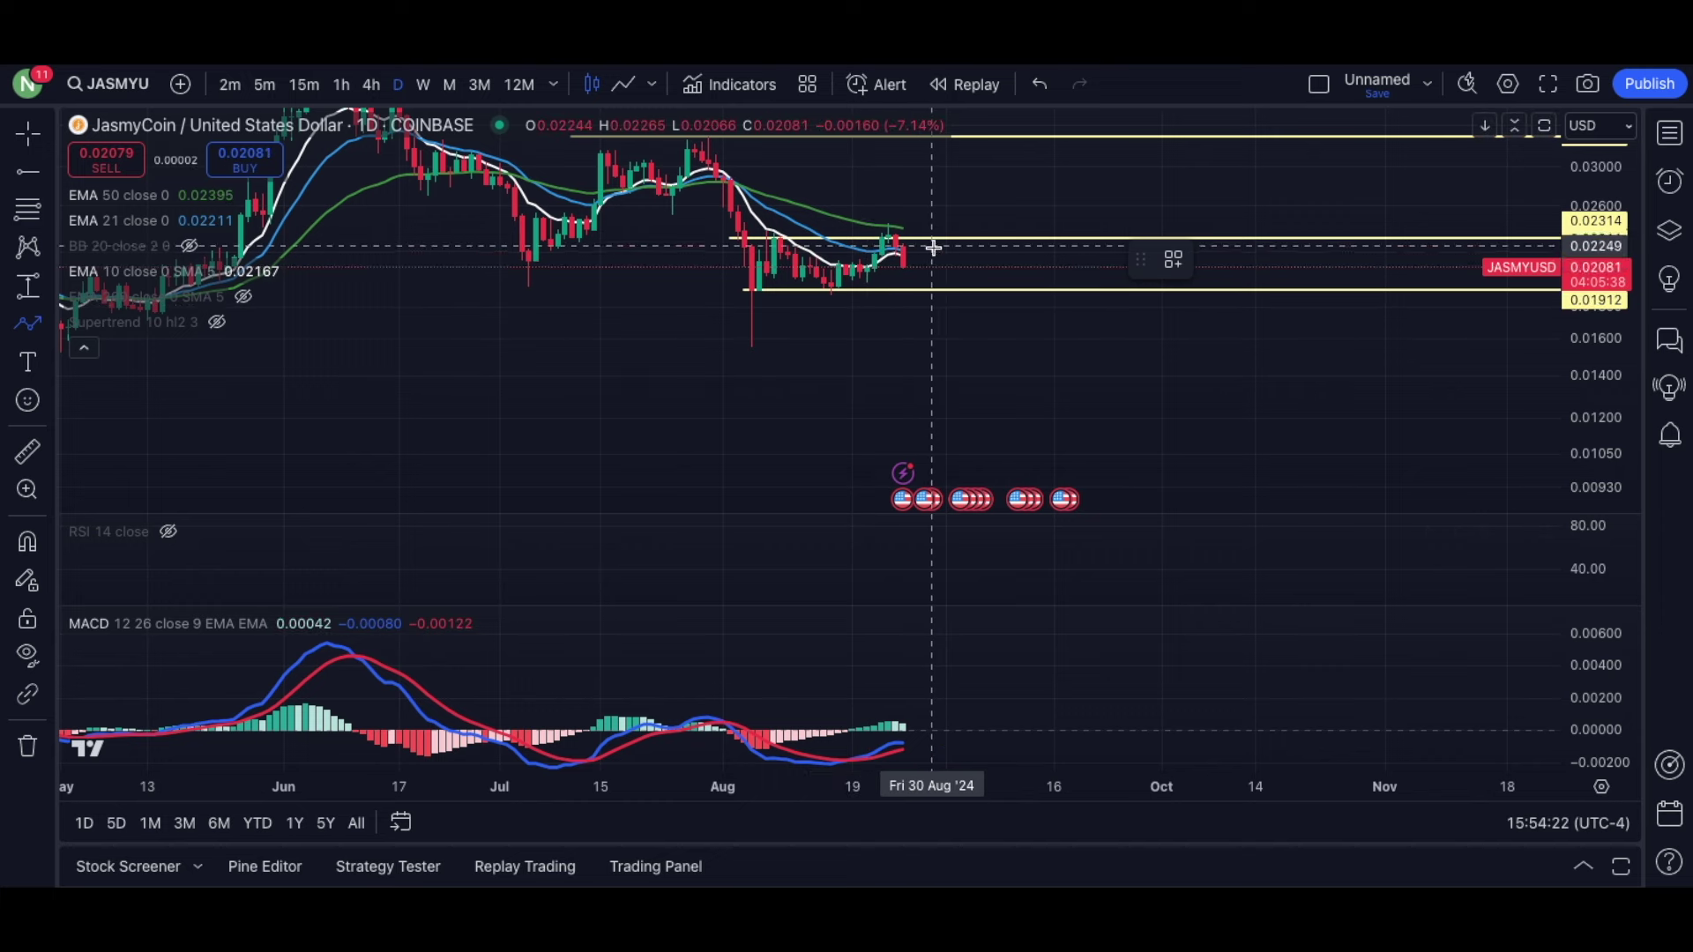
left_click(896, 240)
left_click(939, 302)
left_click(975, 267)
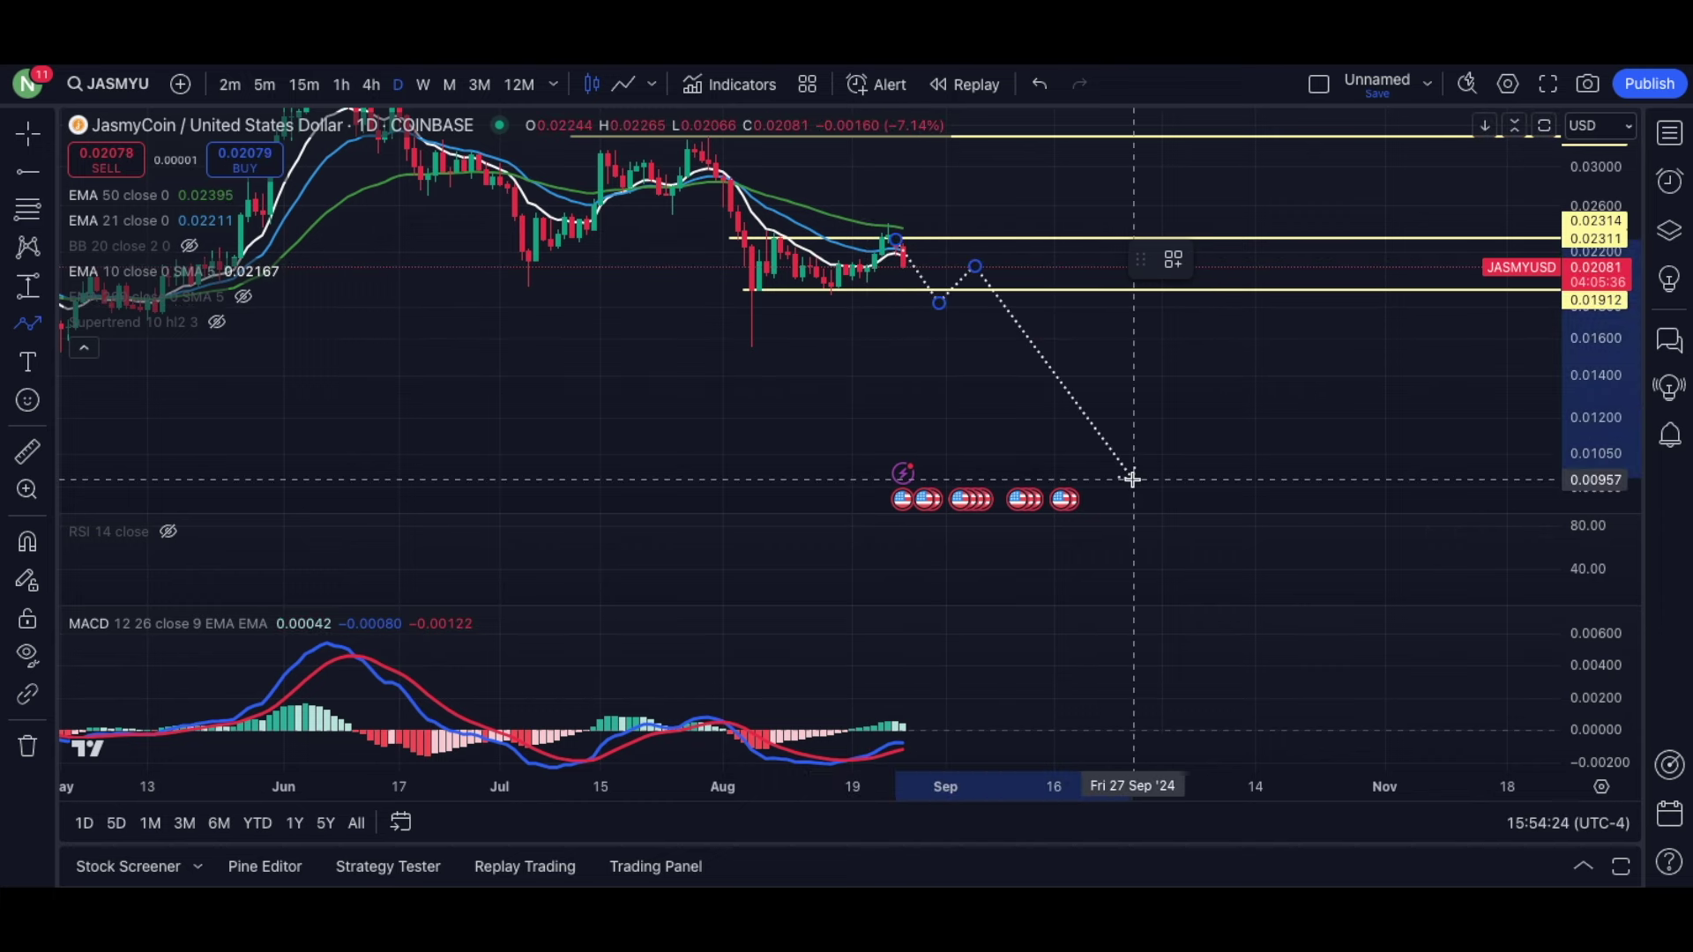
double_click(1125, 467)
left_click(1218, 405)
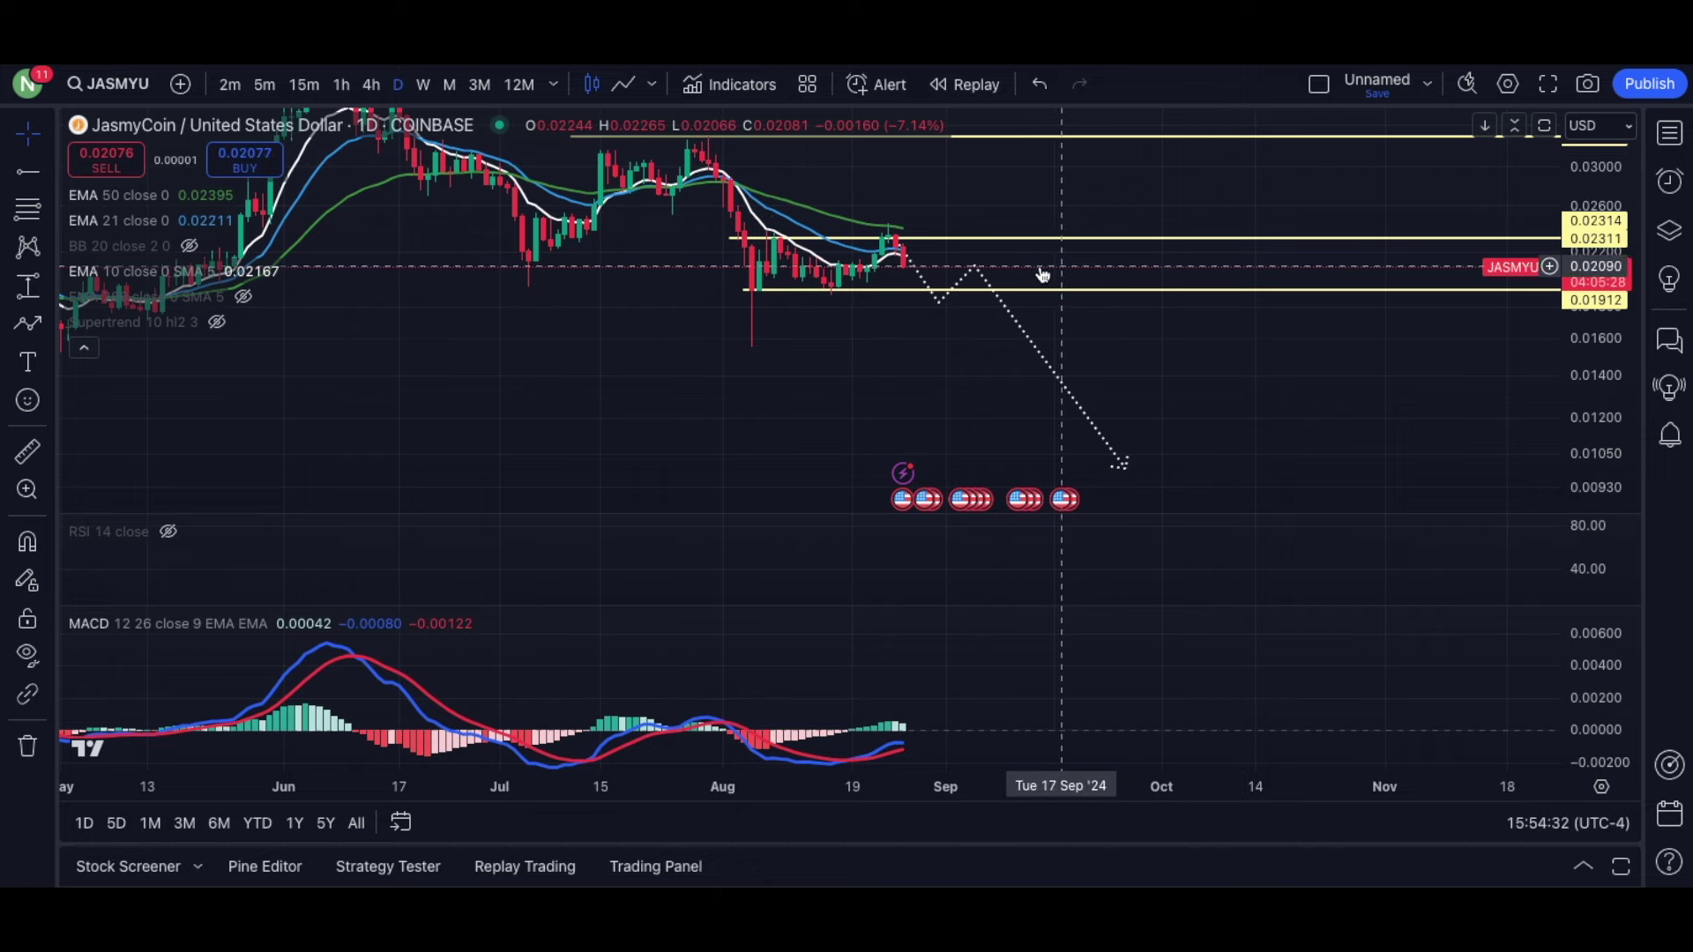
Remove all drawings from the daily chart.
left_click_drag(531, 270, 537, 306)
right_click(652, 300)
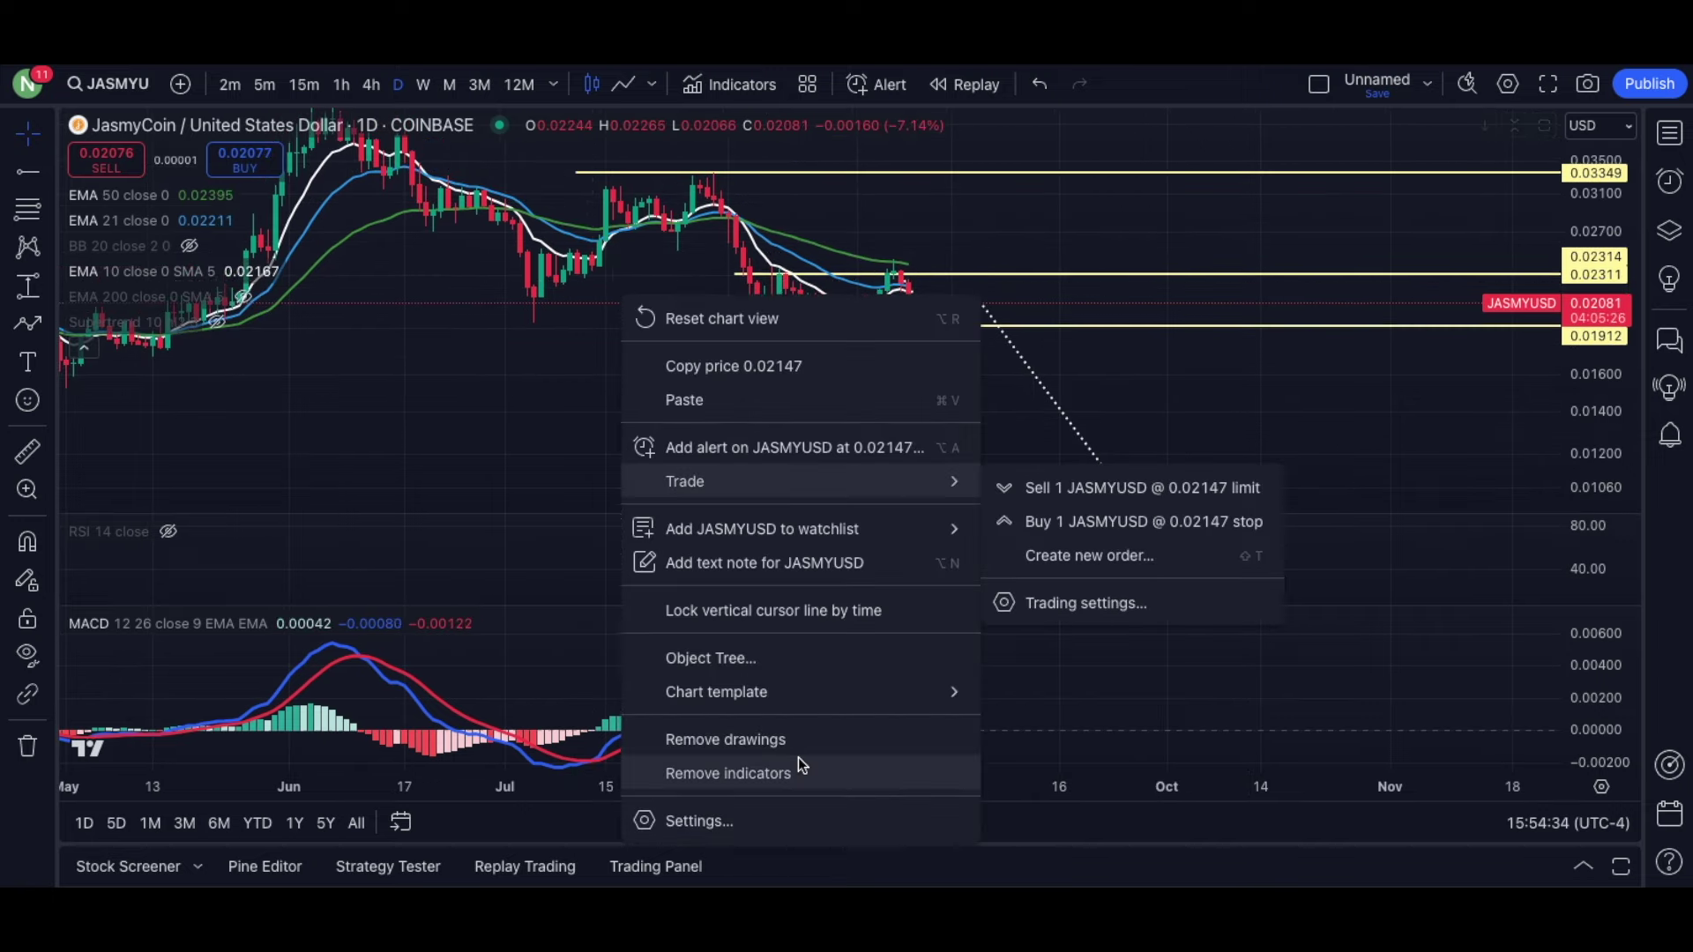
left_click(771, 740)
left_click_drag(677, 313, 675, 354)
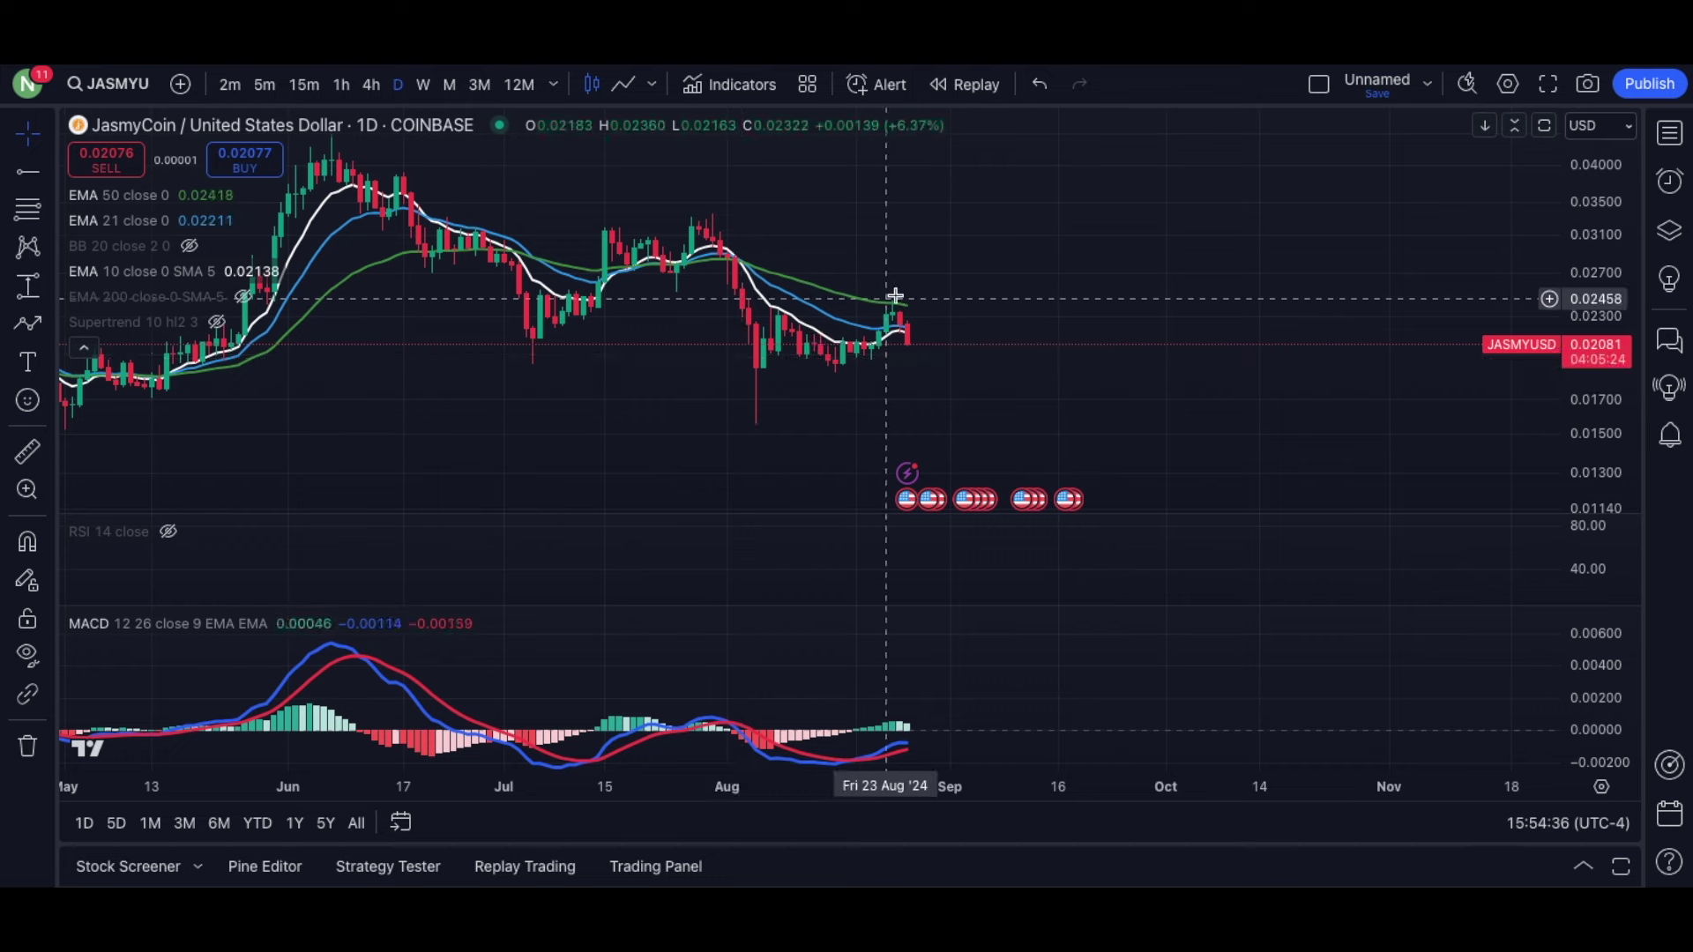
Place a horizontal ray from 11 July at about 0.03362, level with the late July swing high.
left_click_drag(926, 378, 926, 246)
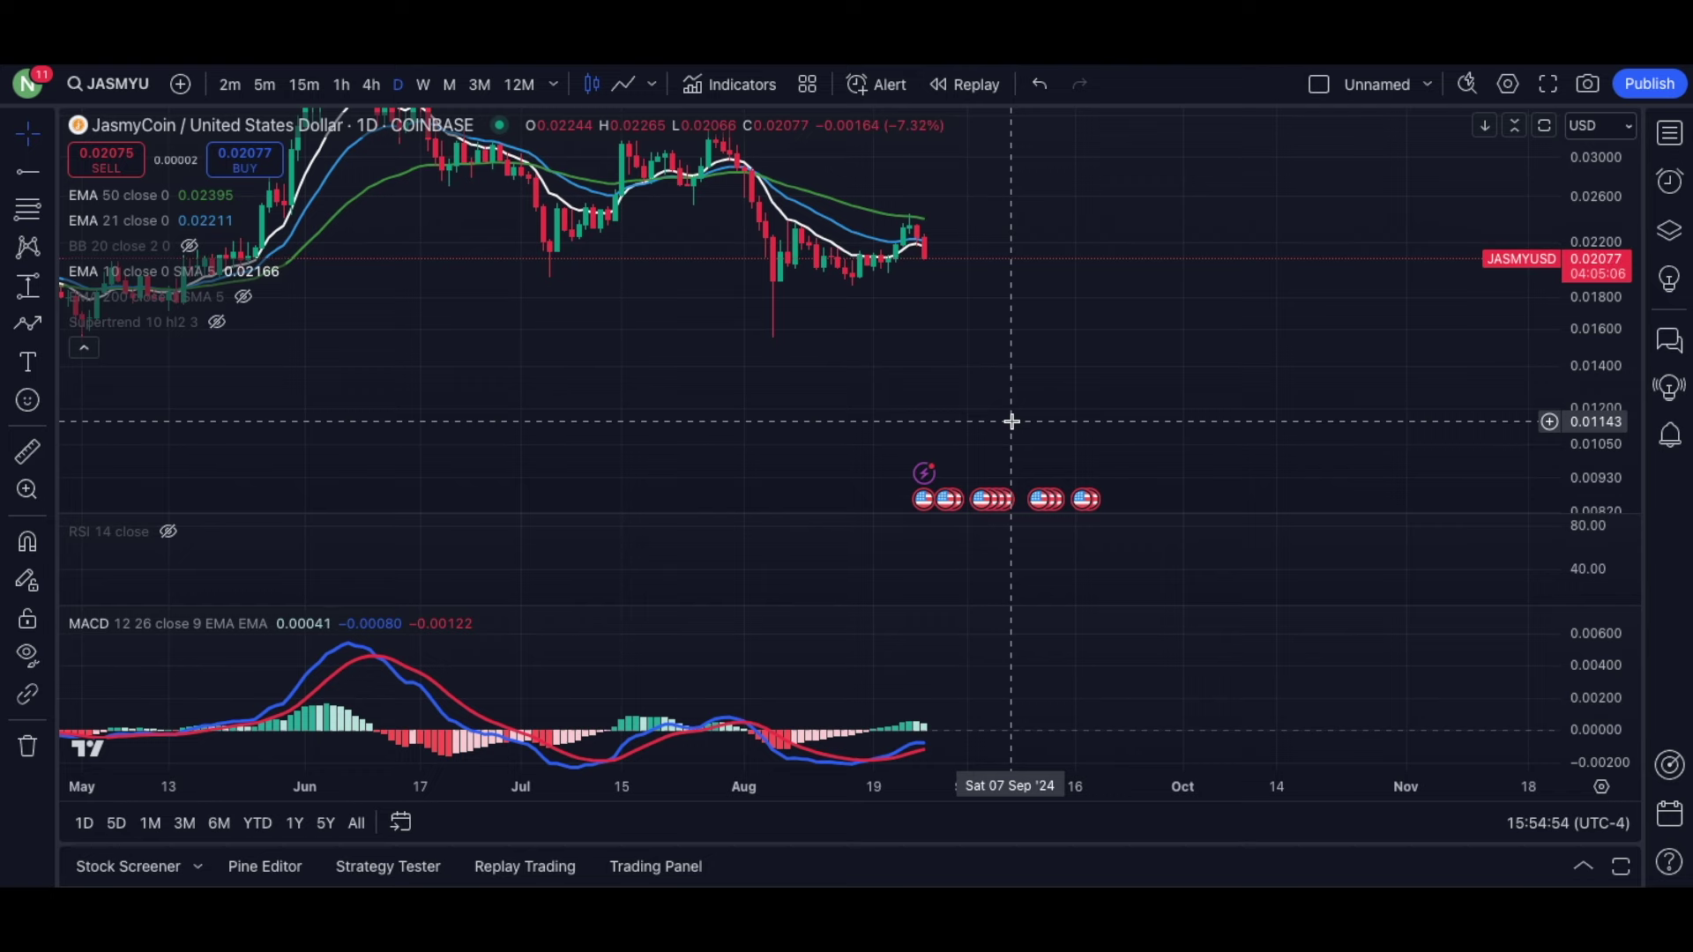
left_click_drag(703, 346, 723, 416)
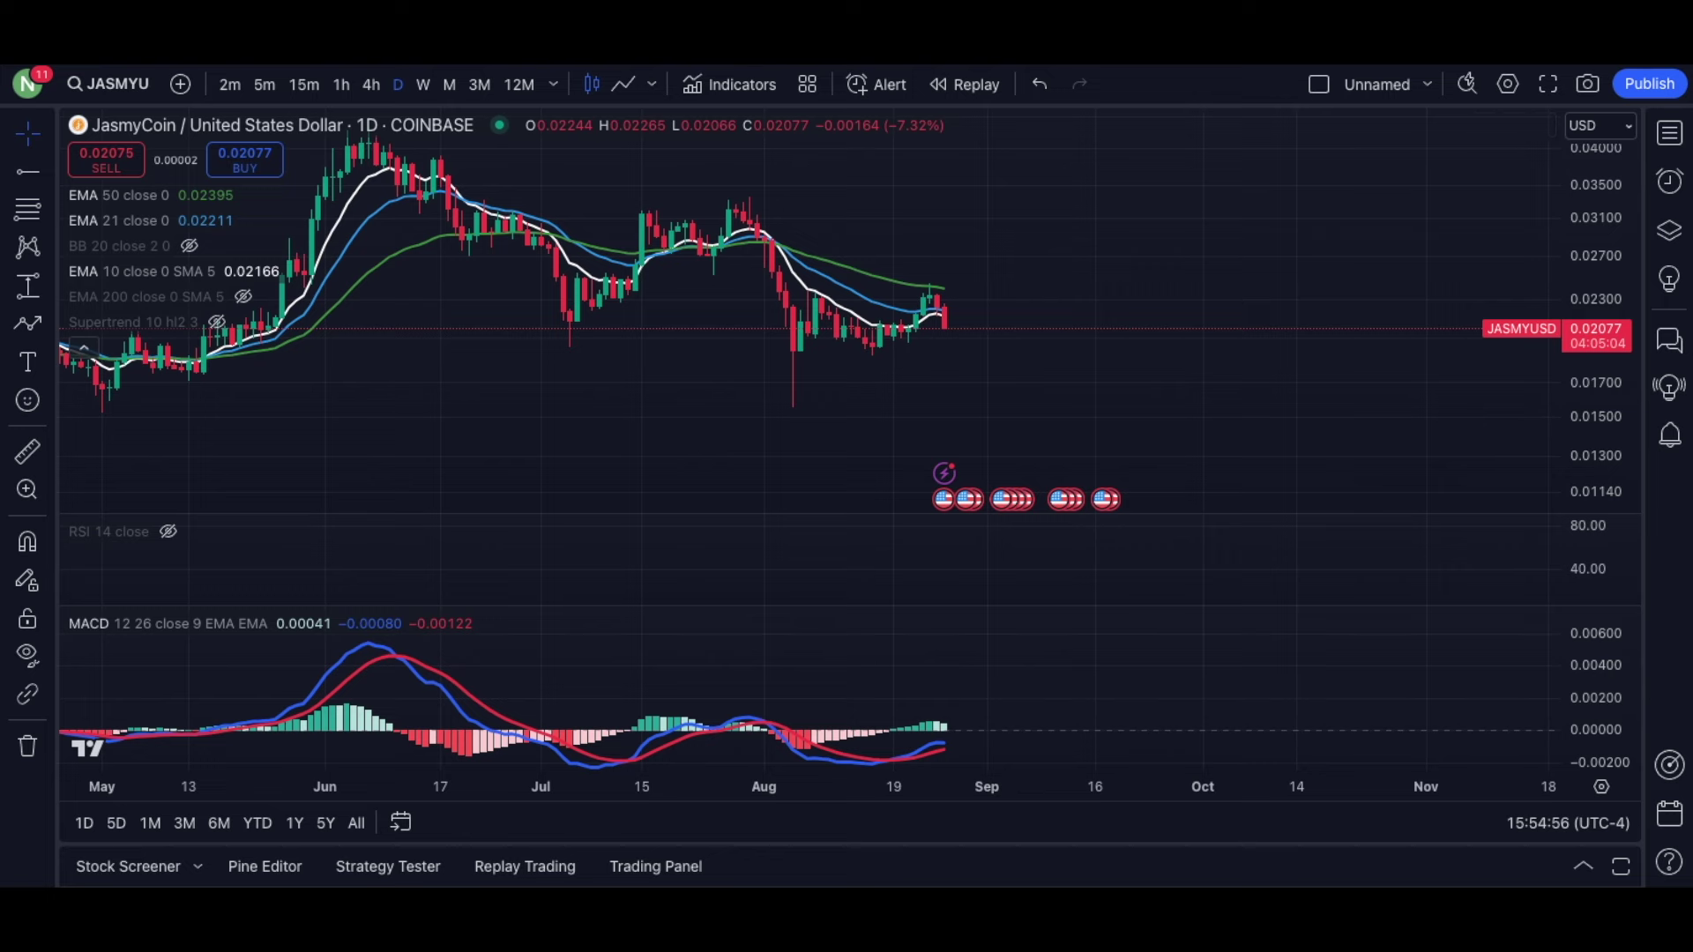
left_click(27, 172)
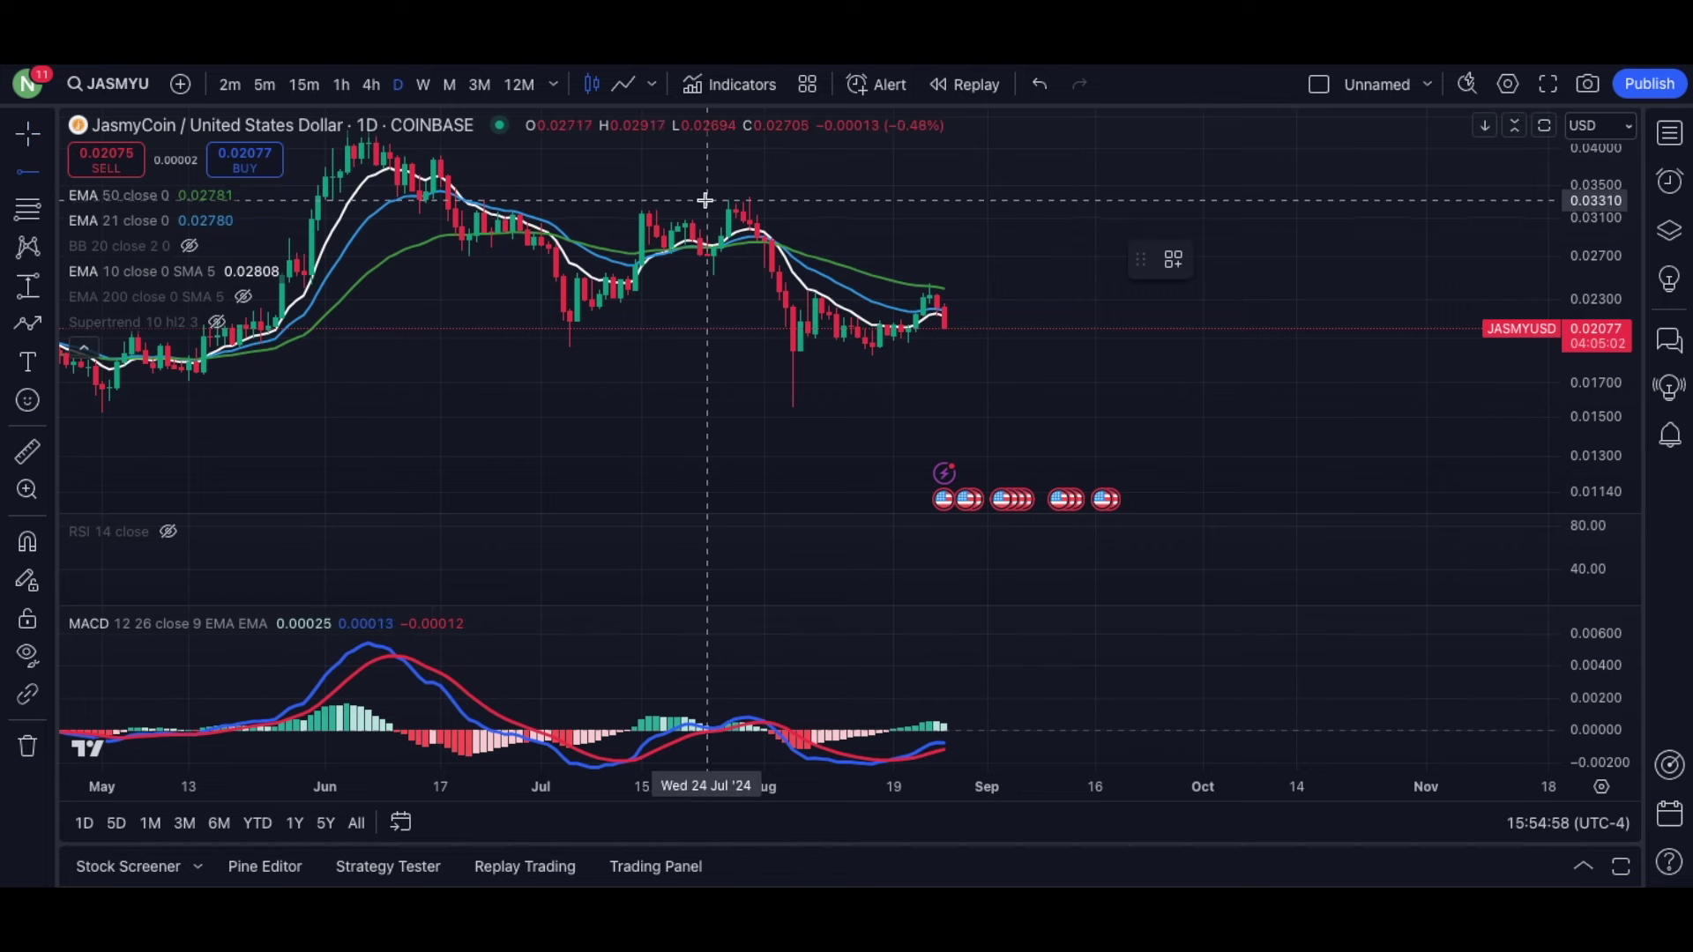
left_click(617, 196)
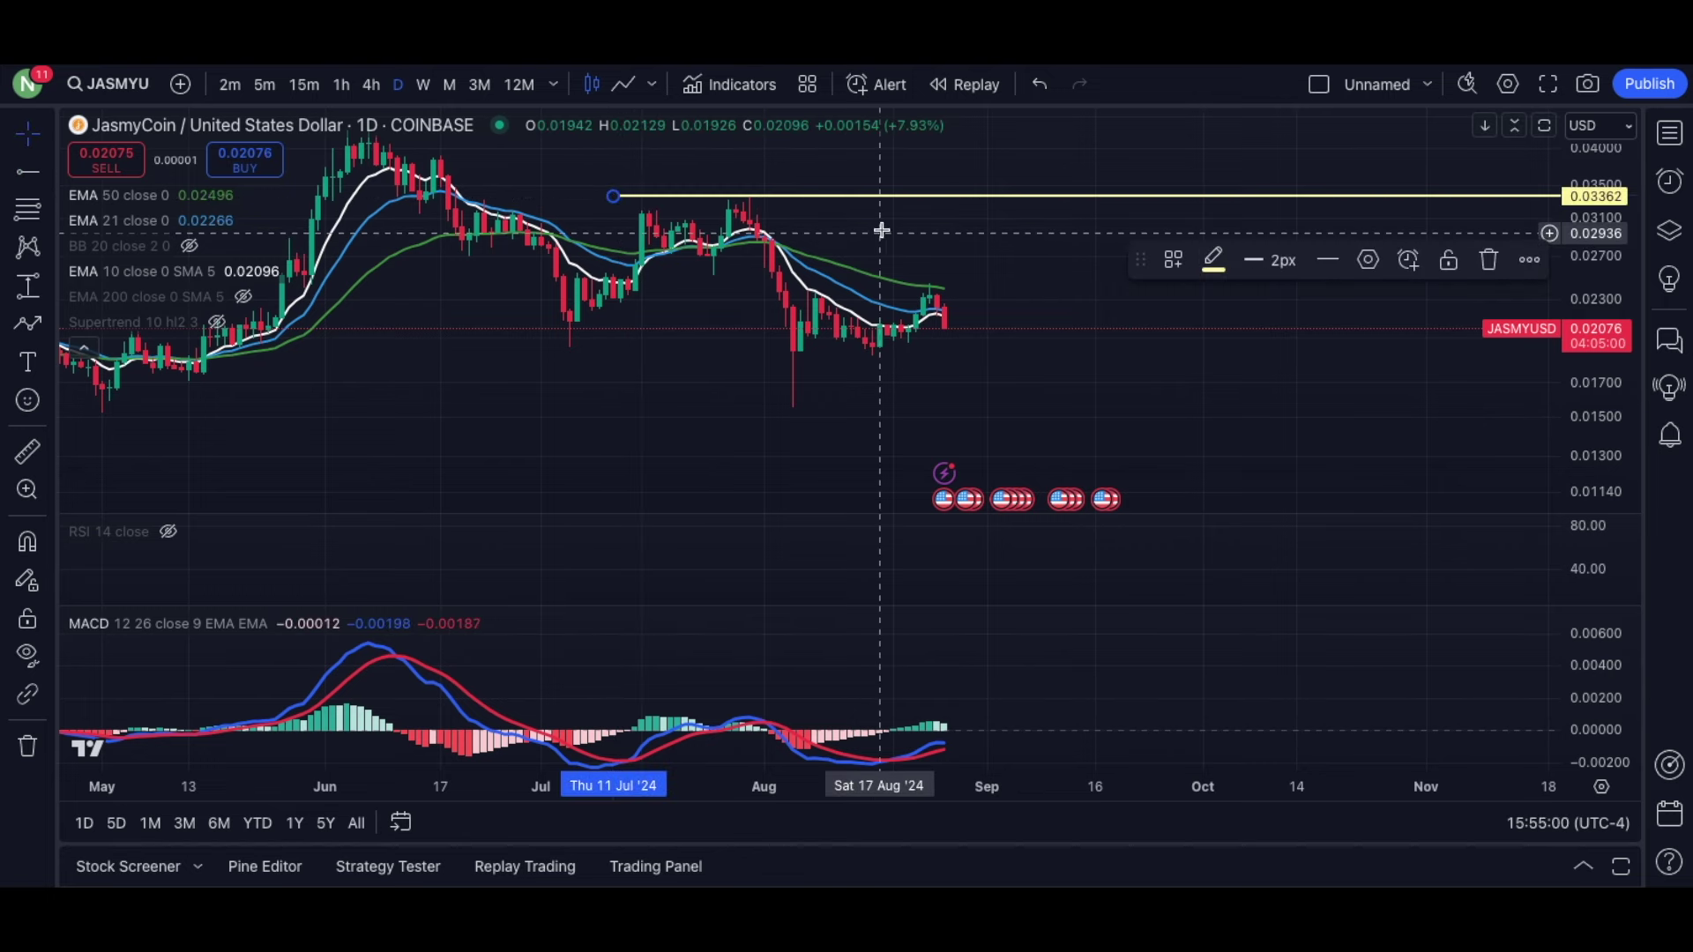
Switch to the 1-hour timeframe and trace a path along the swings from the 24 August peak, ending in a short projected bounce to about 0.0212.
left_click(371, 84)
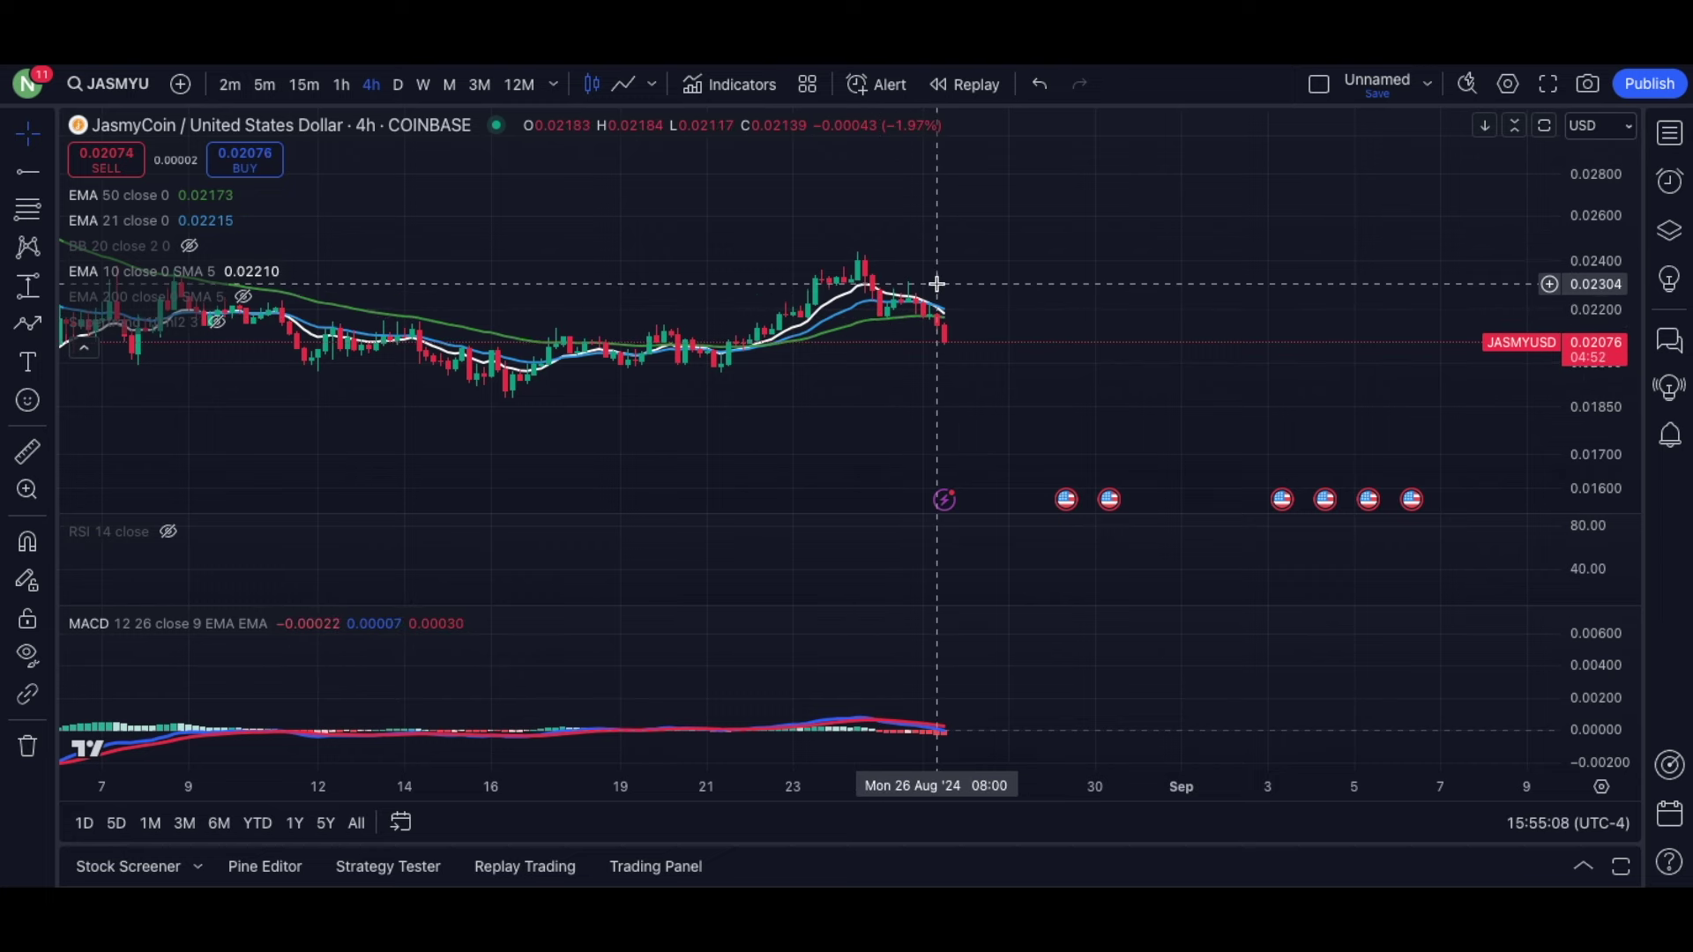
left_click(342, 84)
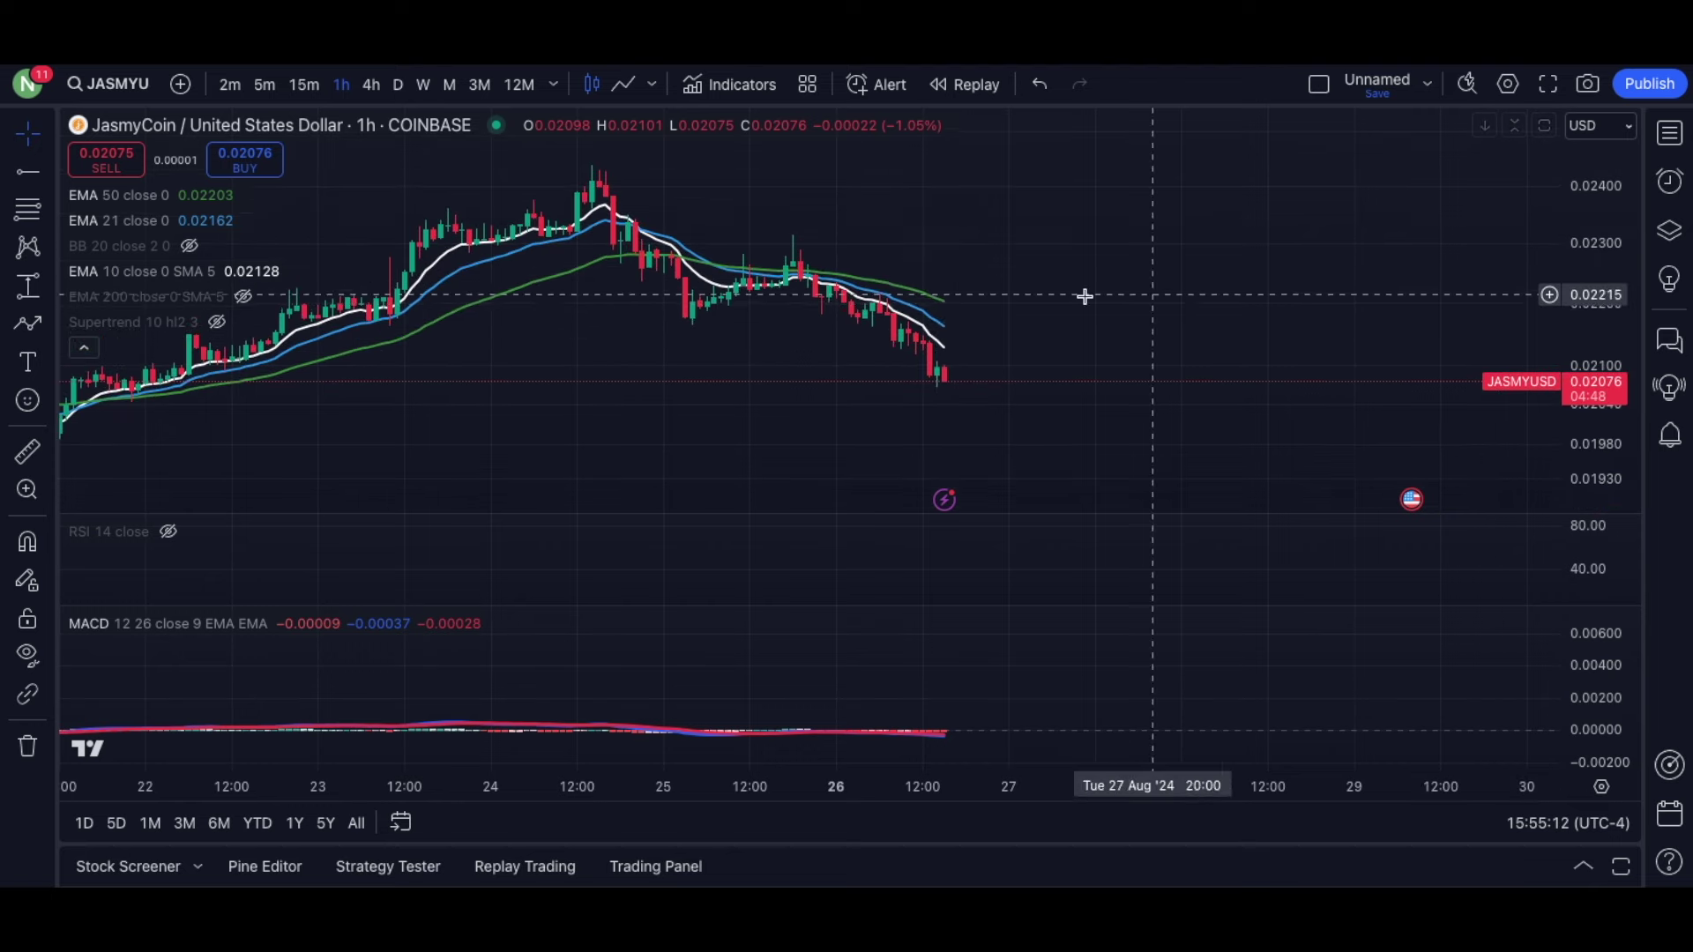
left_click(28, 323)
left_click(593, 175)
left_click(685, 318)
left_click(800, 234)
left_click(959, 394)
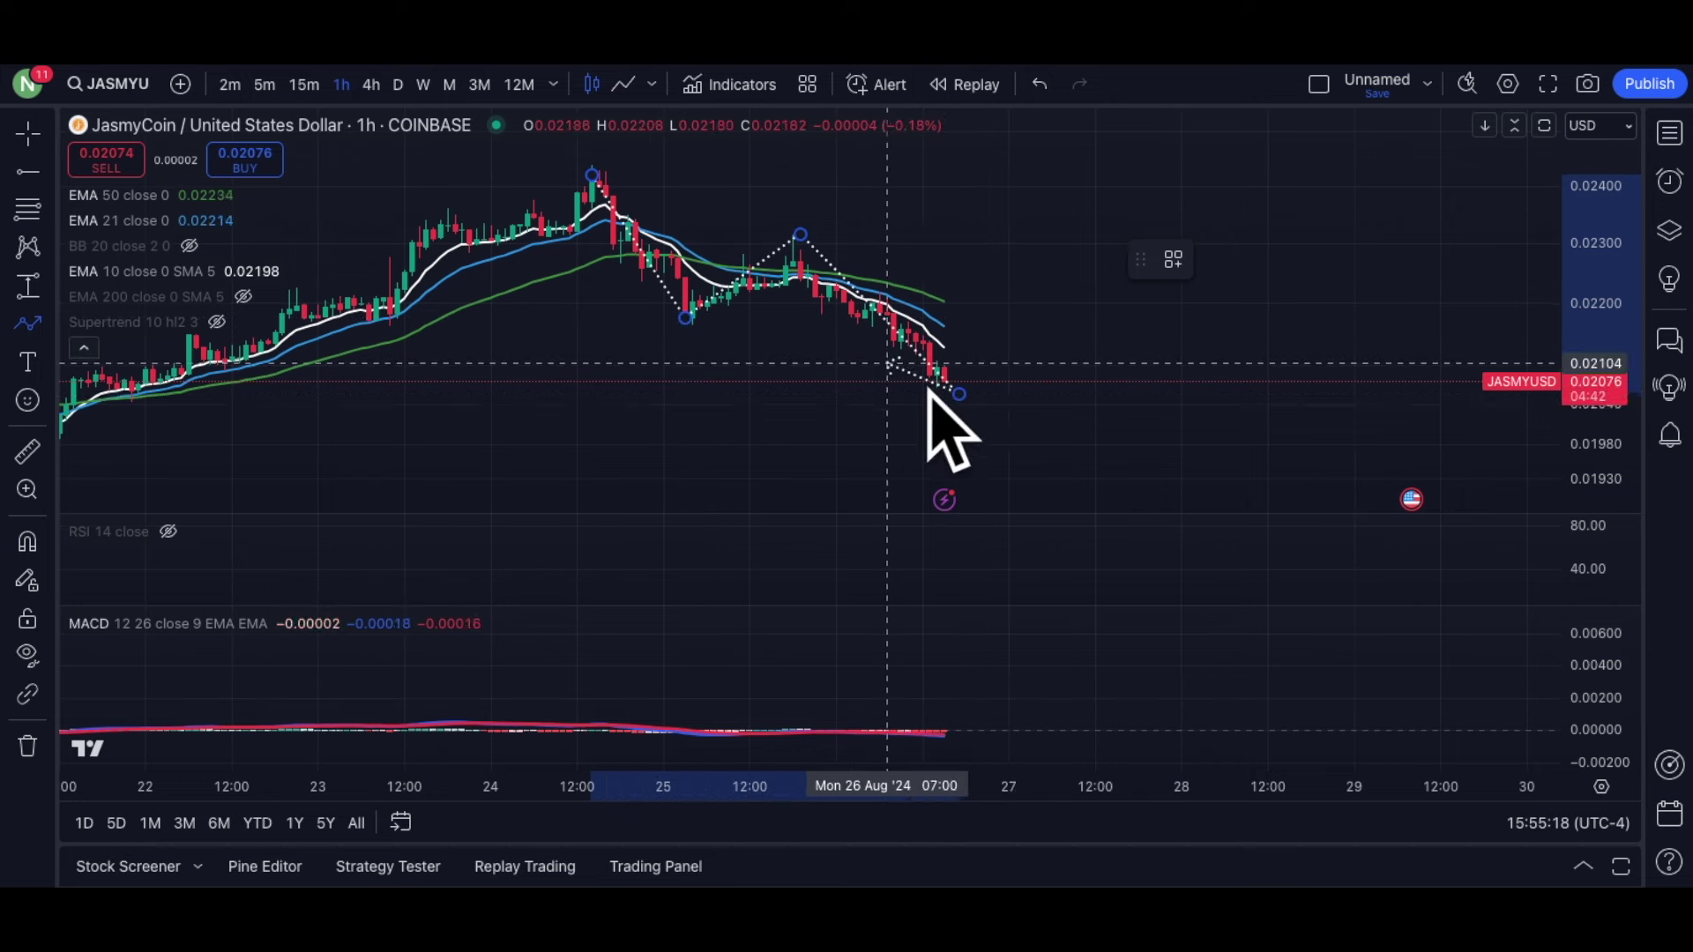
left_click(998, 355)
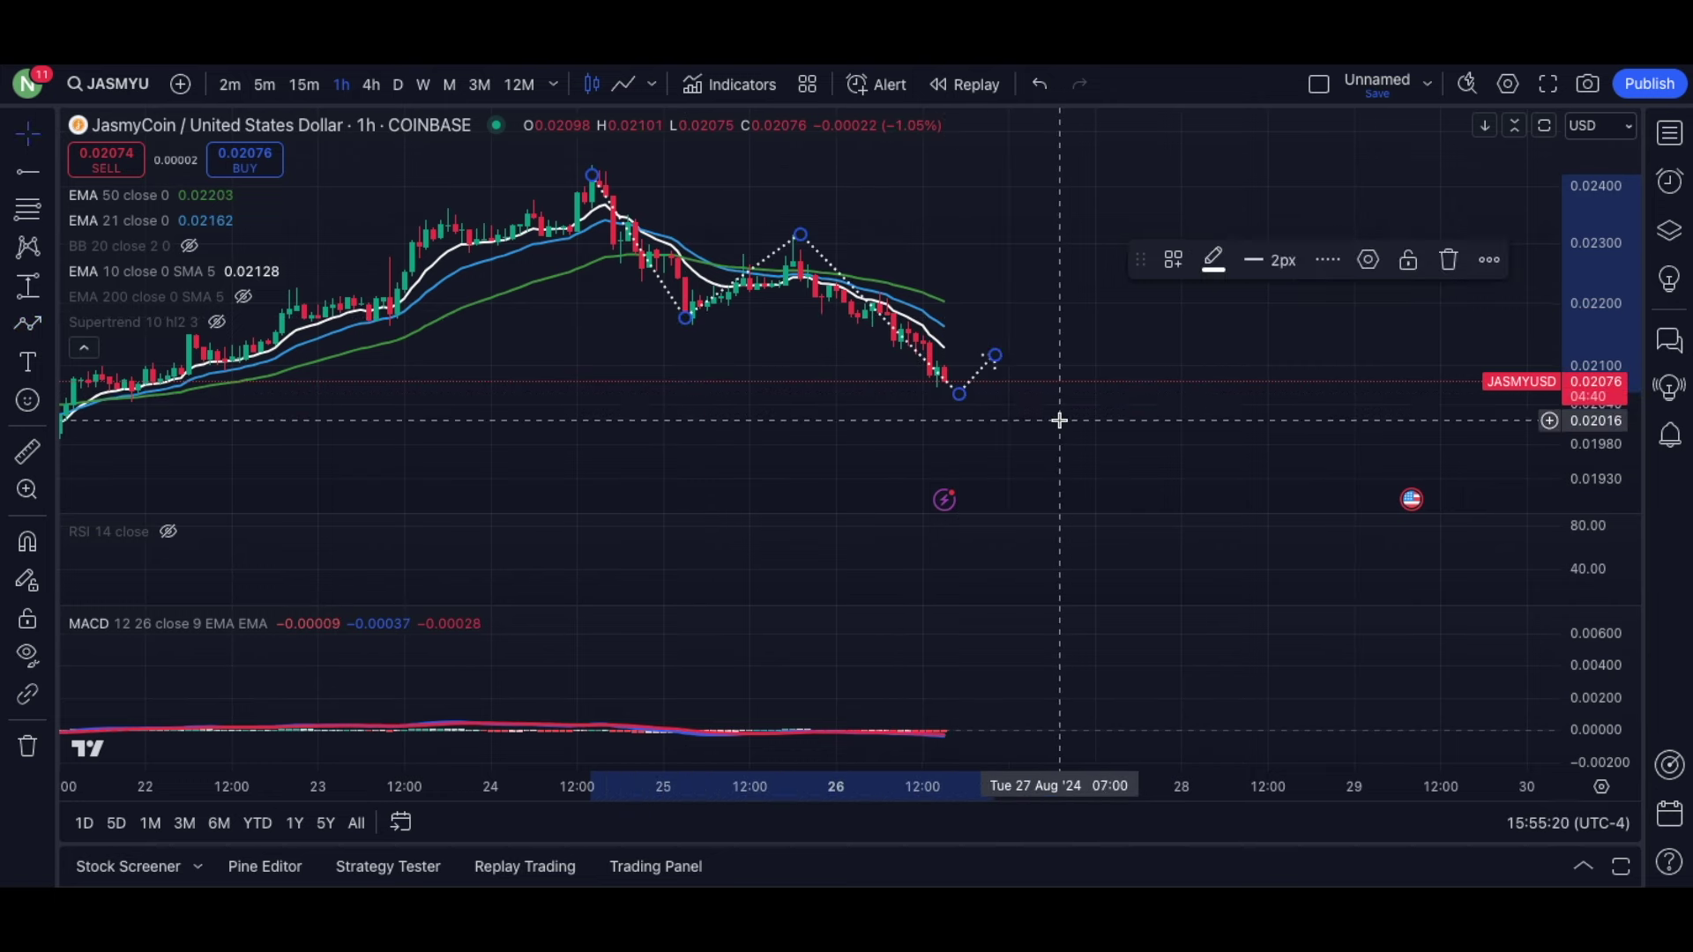
Trace a path along the 1-hour swings from the 21 August low near 0.0198 up to the 24 August peak.
left_click(888, 450)
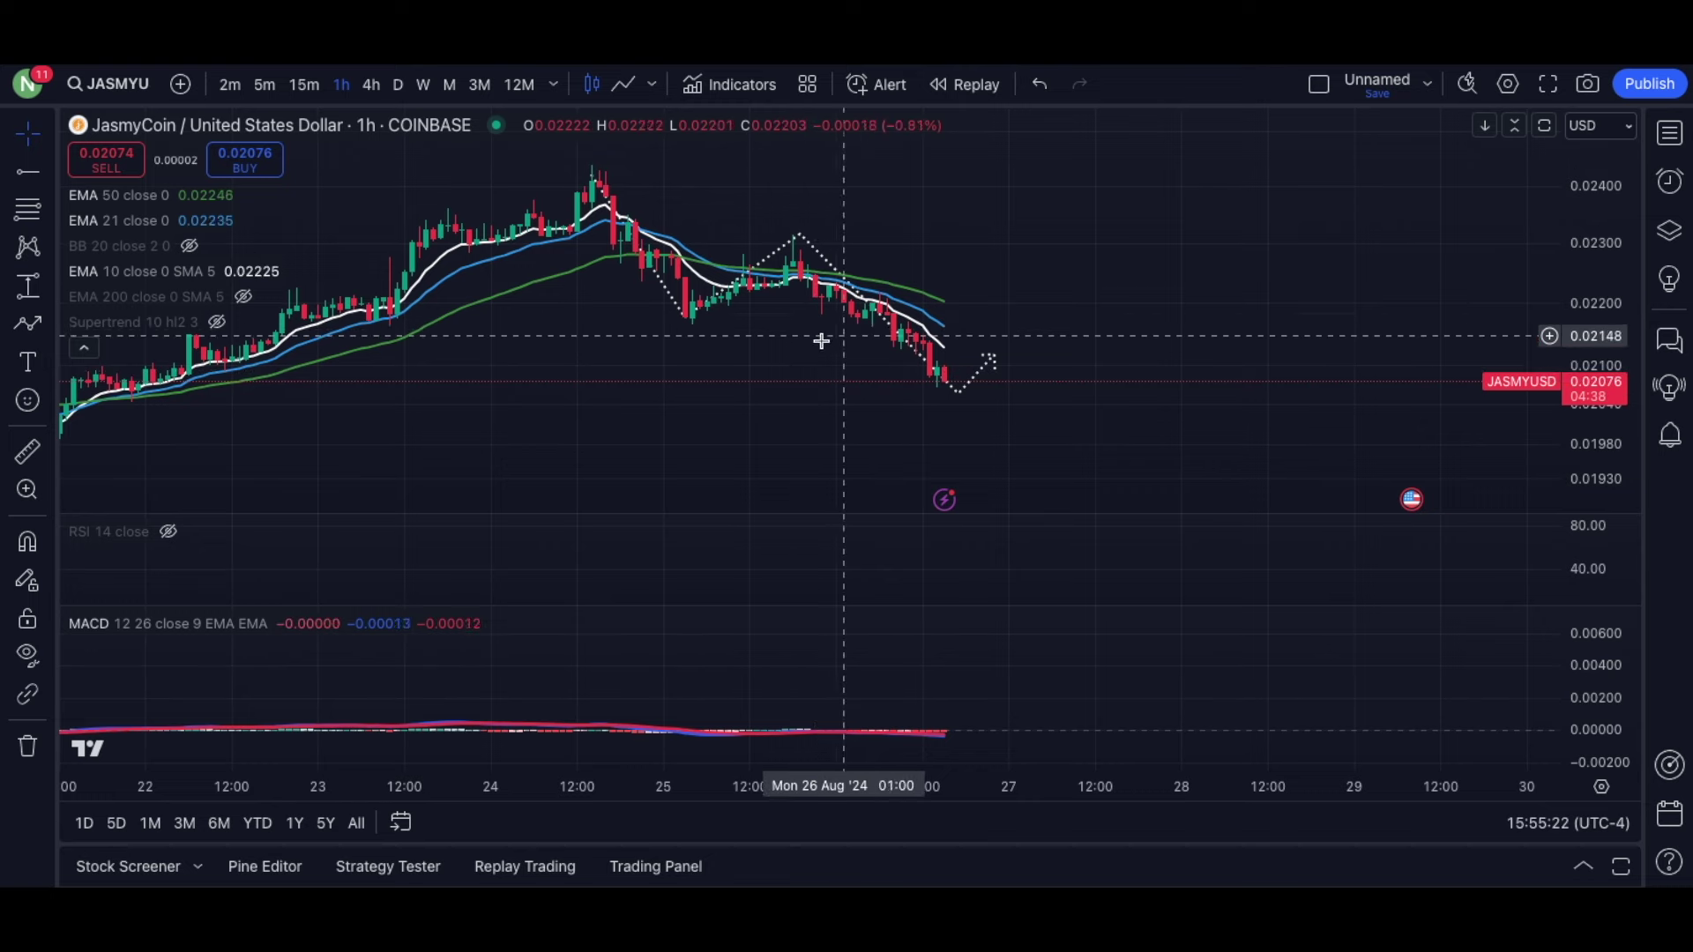
left_click_drag(592, 421, 752, 392)
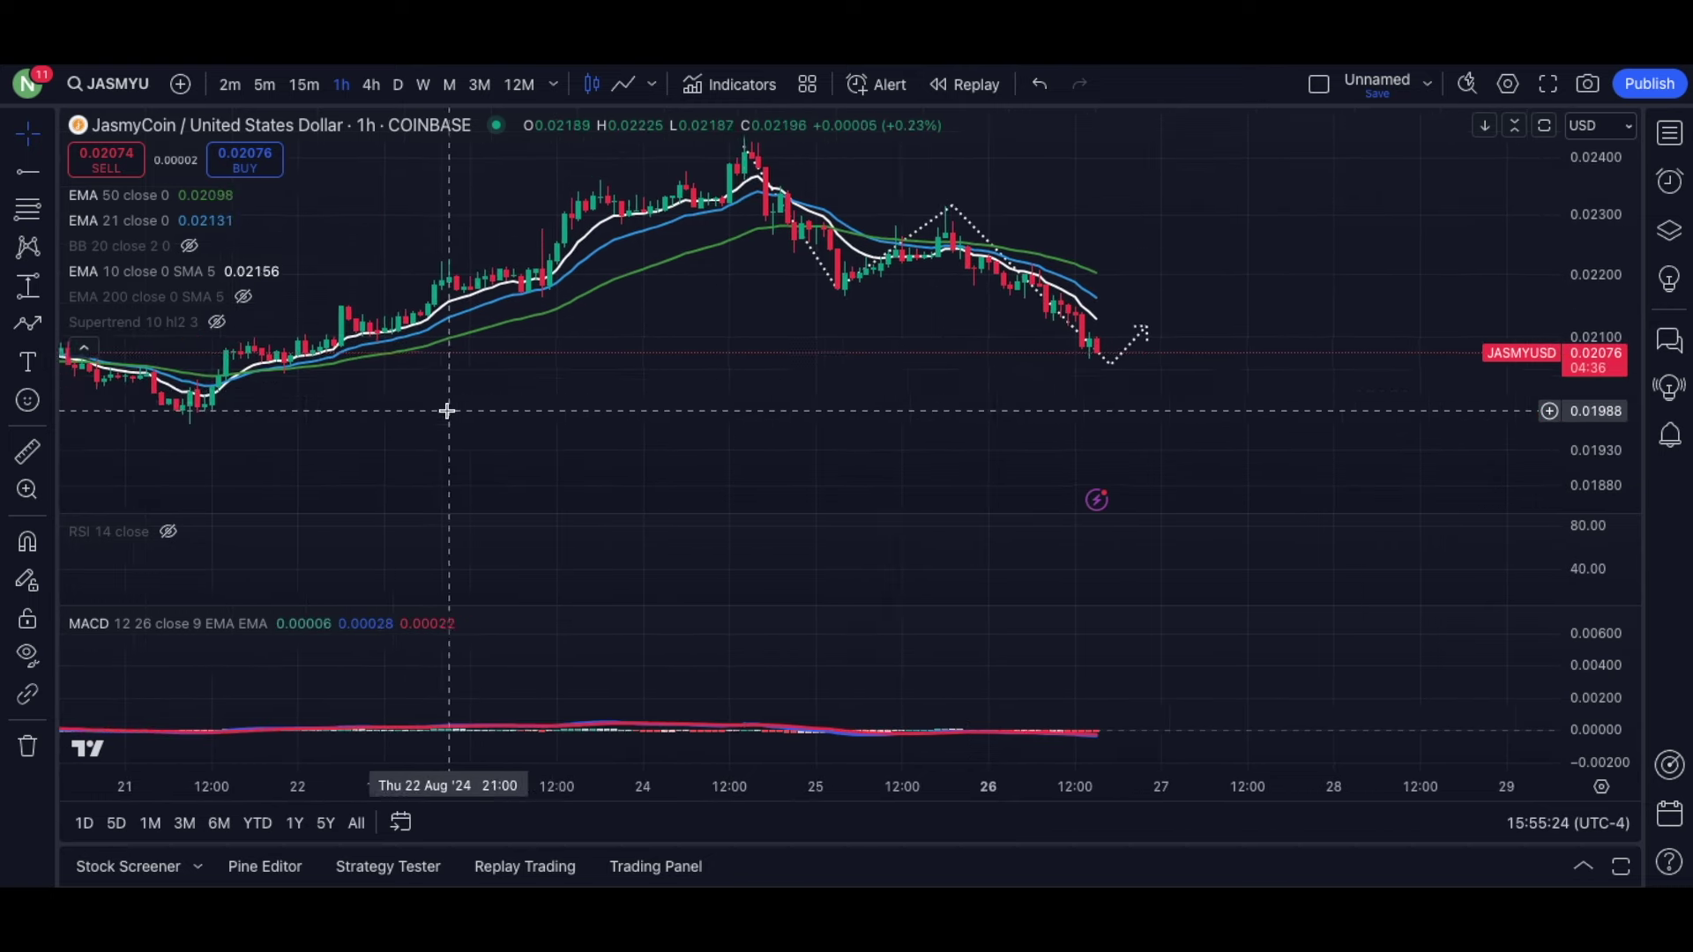
scroll(446, 408, "left", 3)
left_click(396, 468)
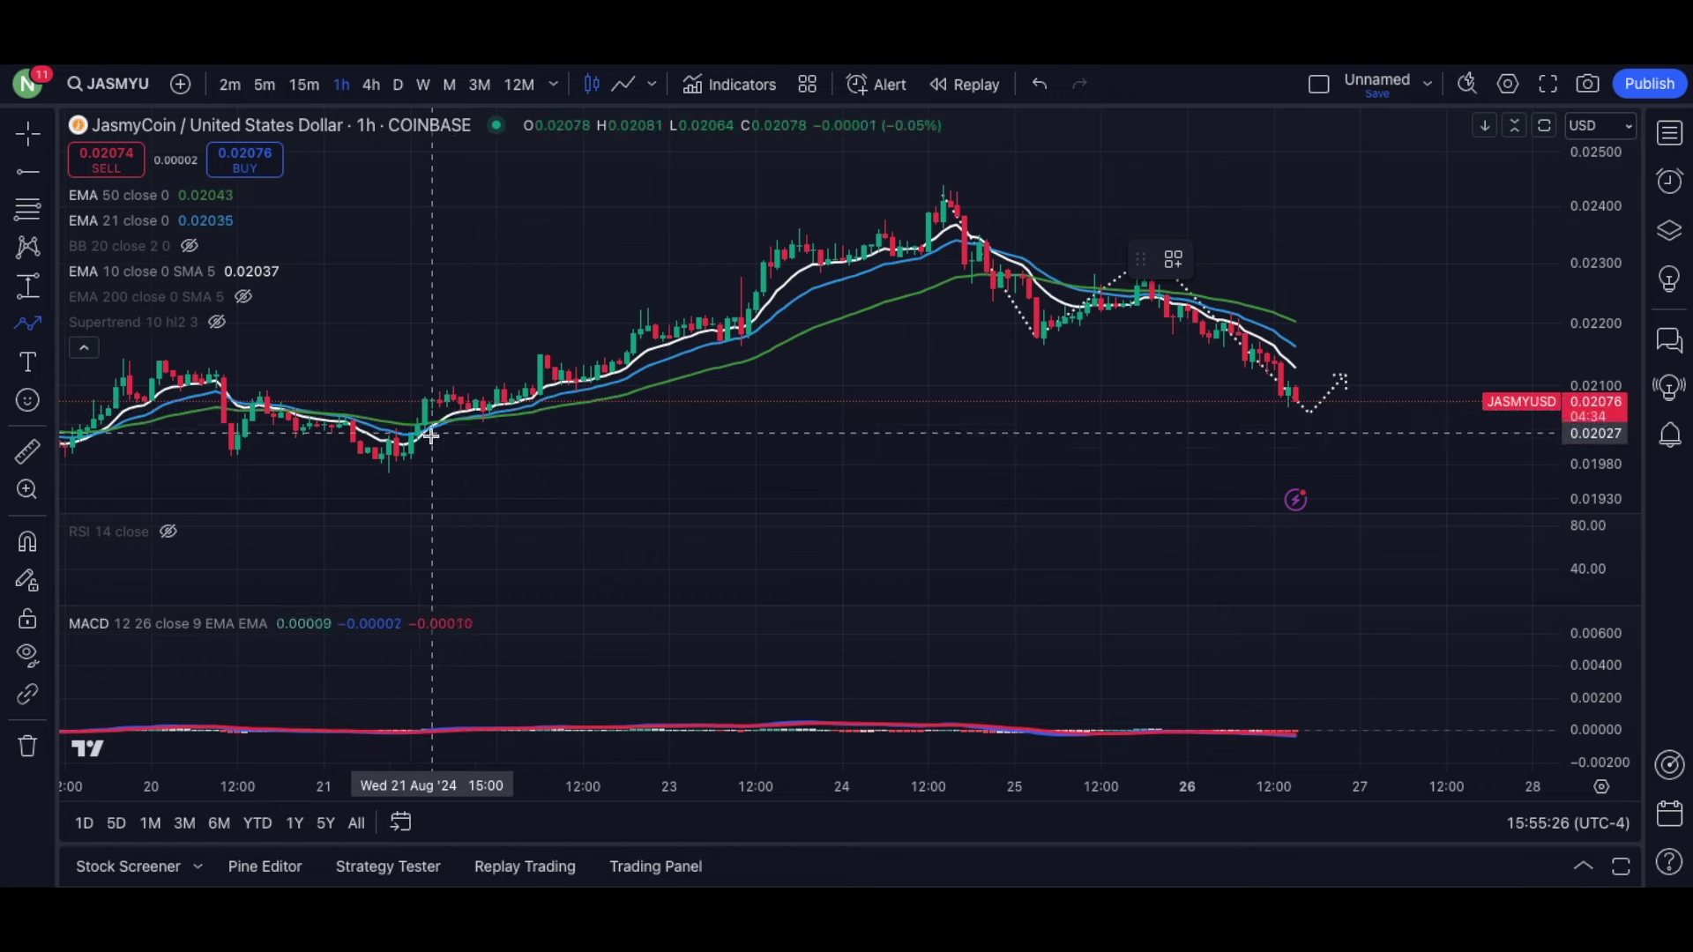
left_click(476, 380)
left_click(511, 406)
left_click(626, 309)
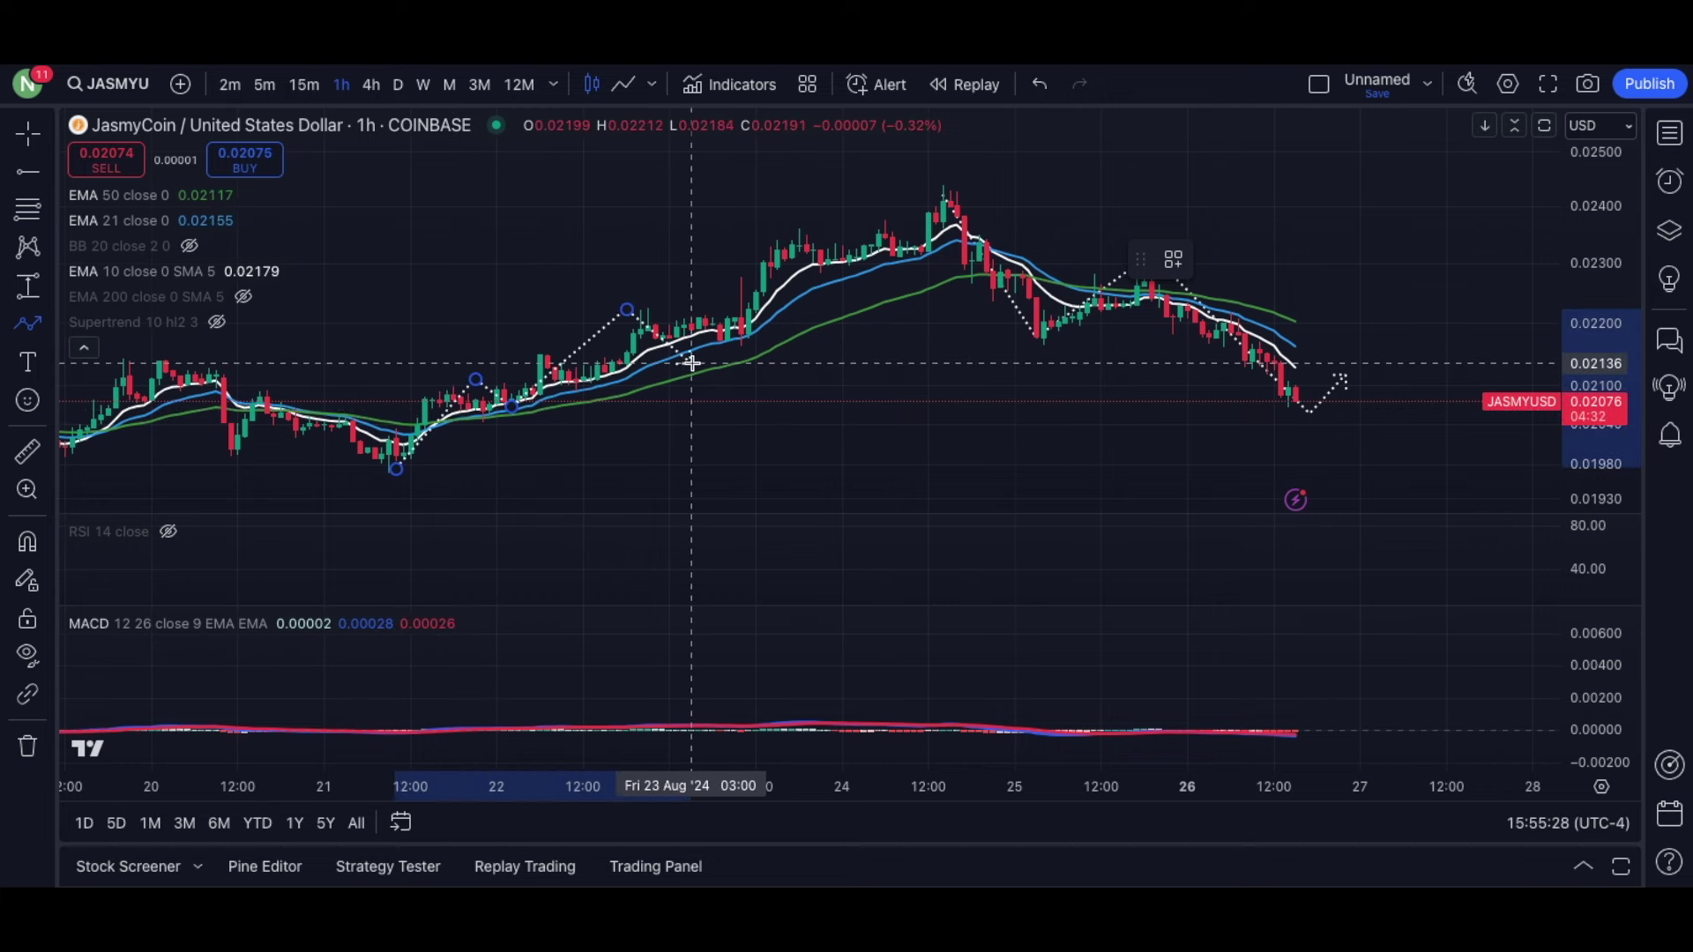
left_click(692, 363)
left_click(949, 190)
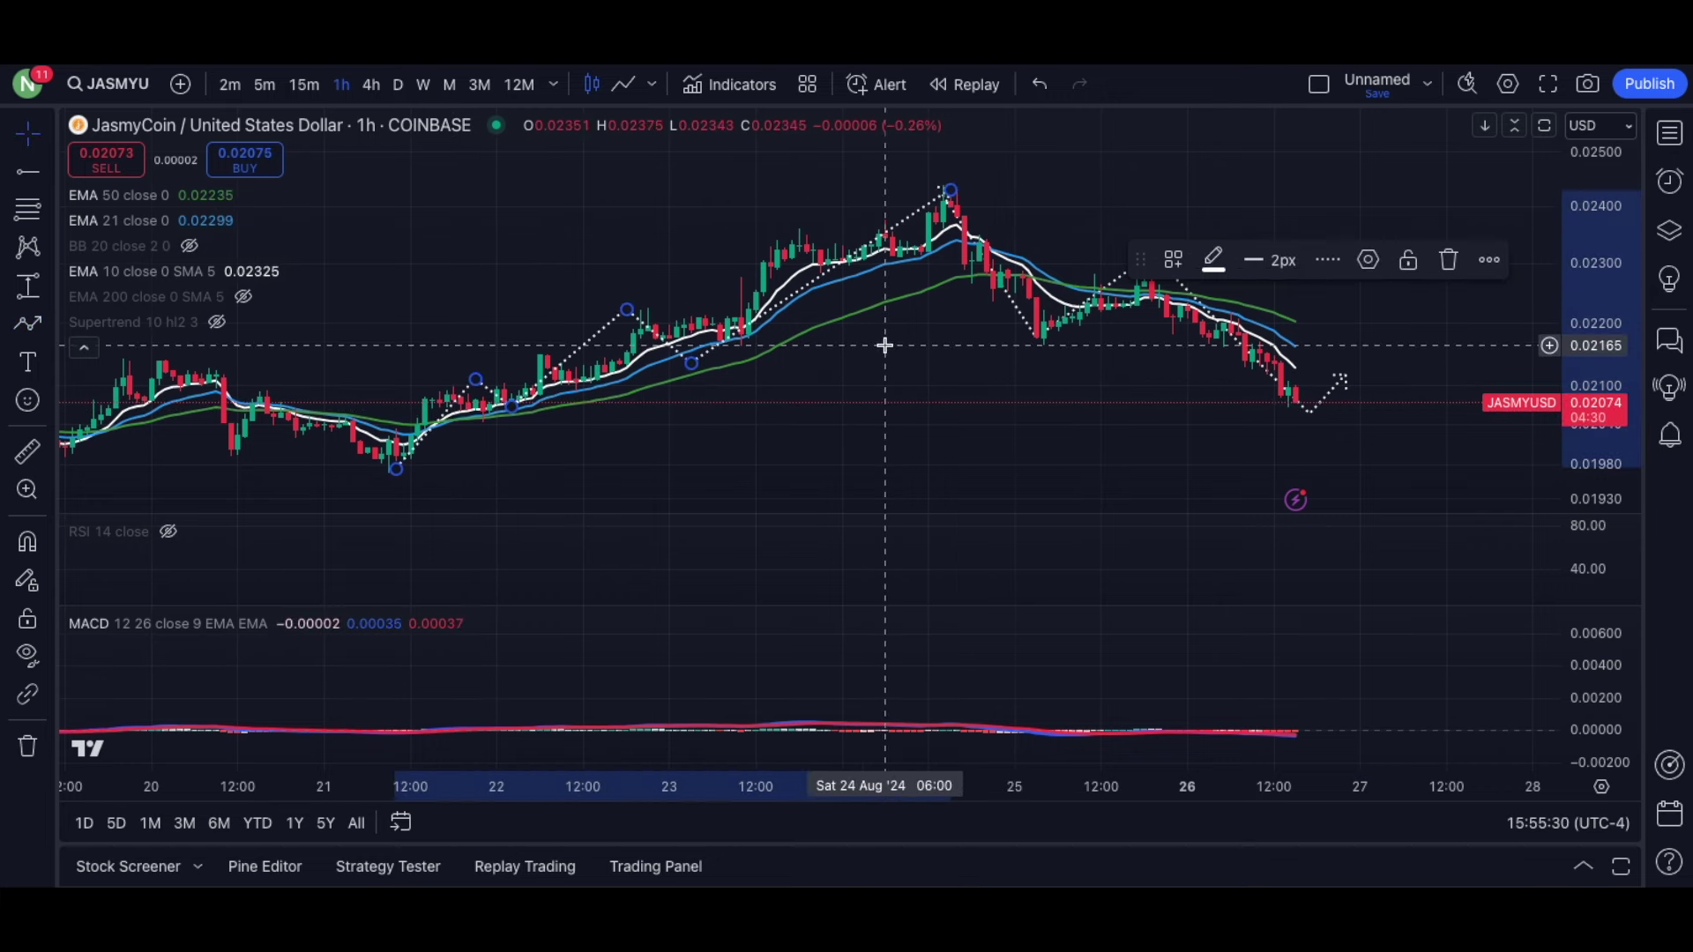
Delete both traced paths from the 1-hour chart and switch to the 4-hour timeframe.
key("Delete")
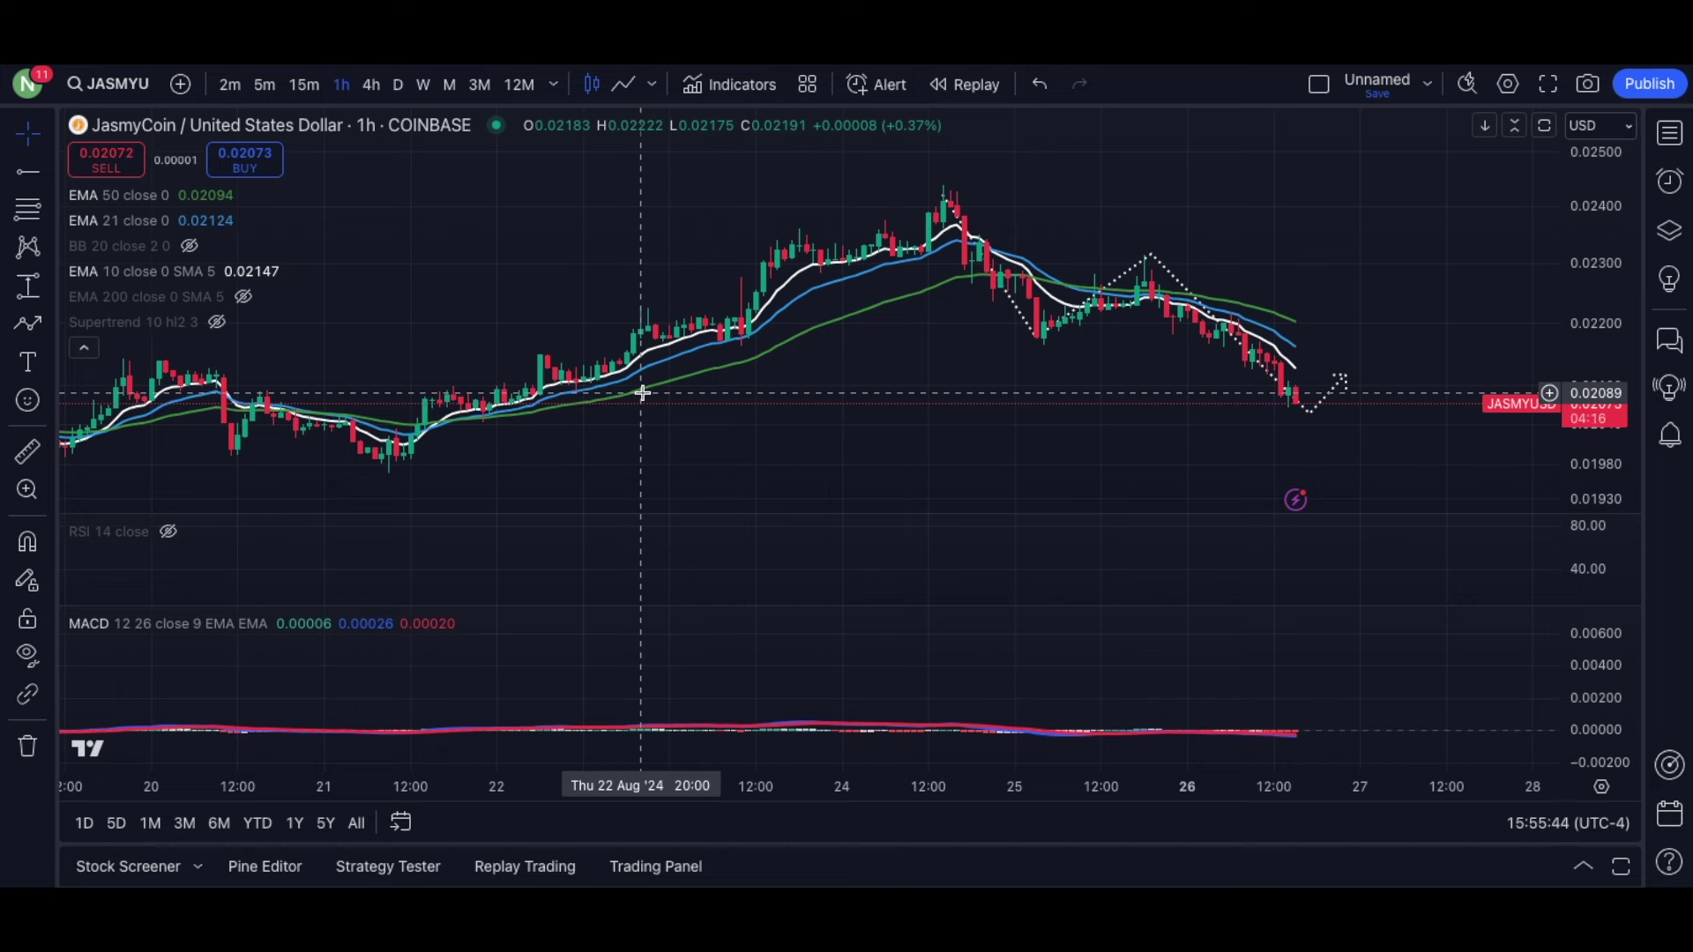
left_click(1150, 257)
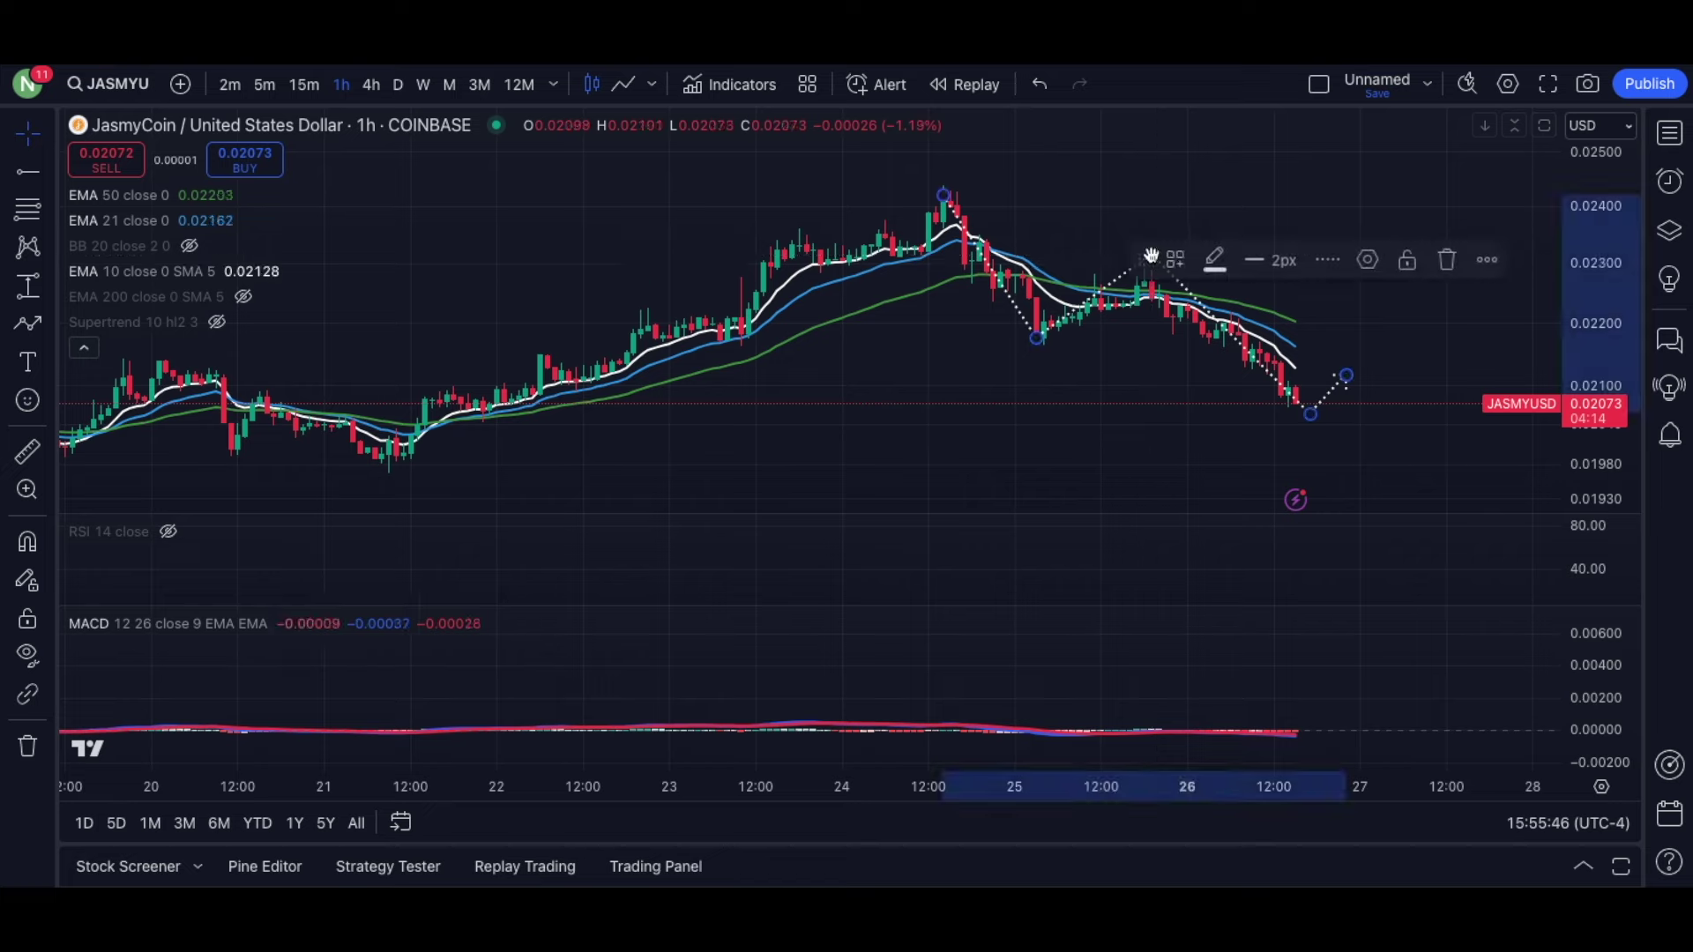
key("Delete")
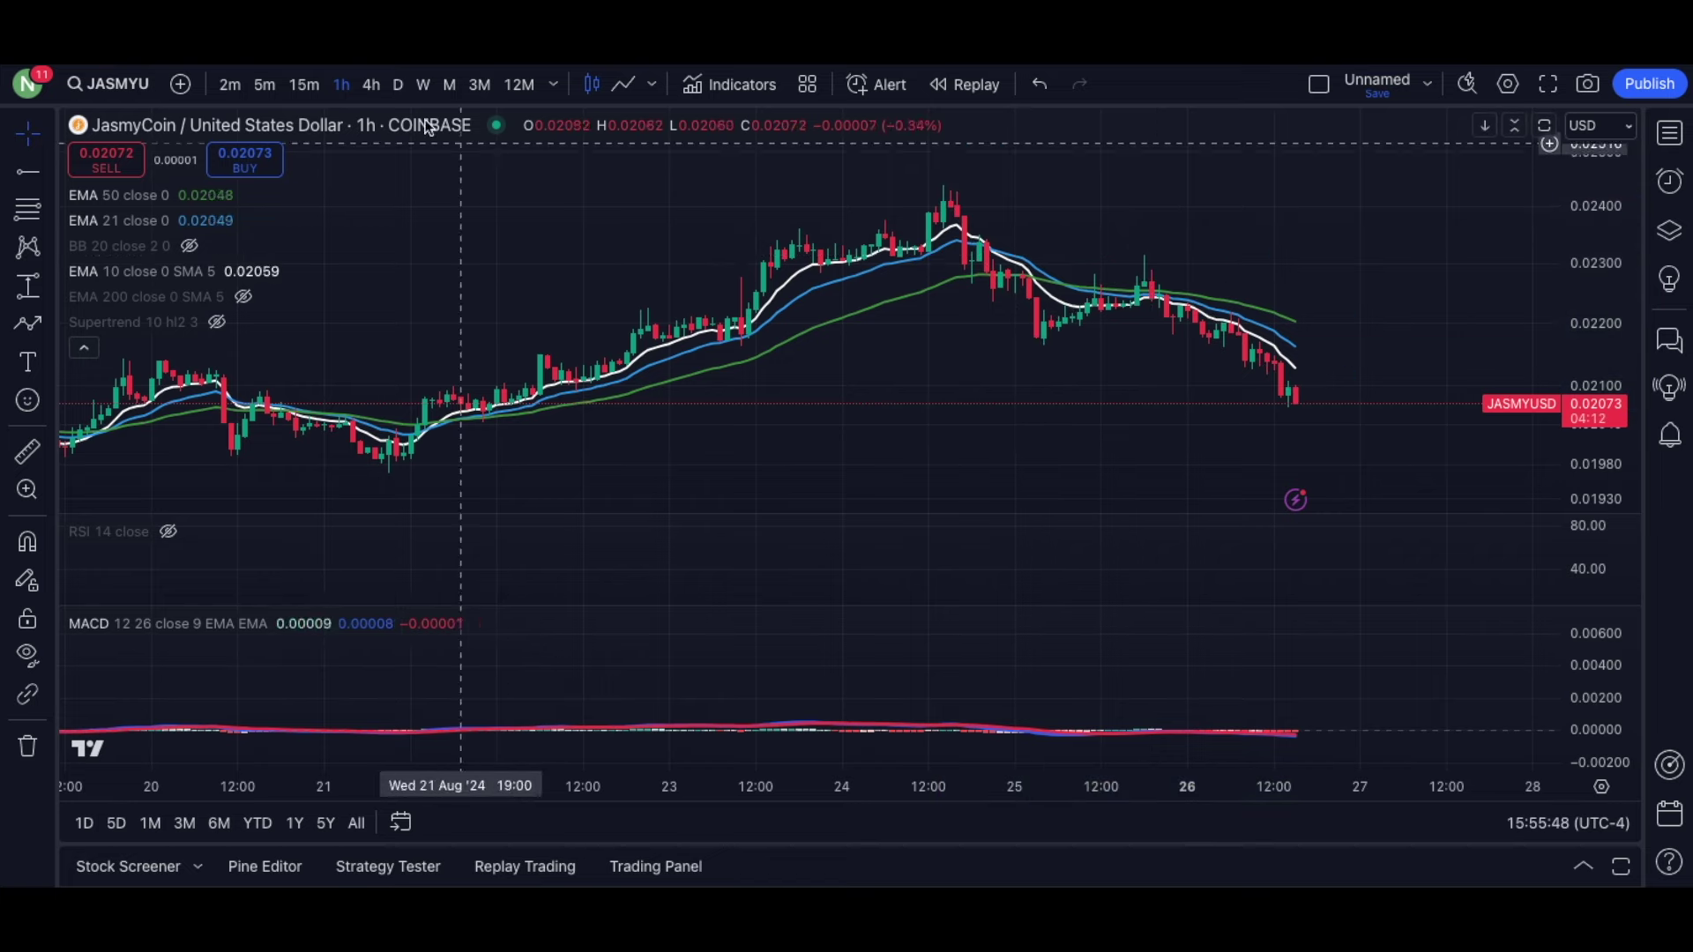
left_click(372, 84)
scroll(1086, 357, "up", 3)
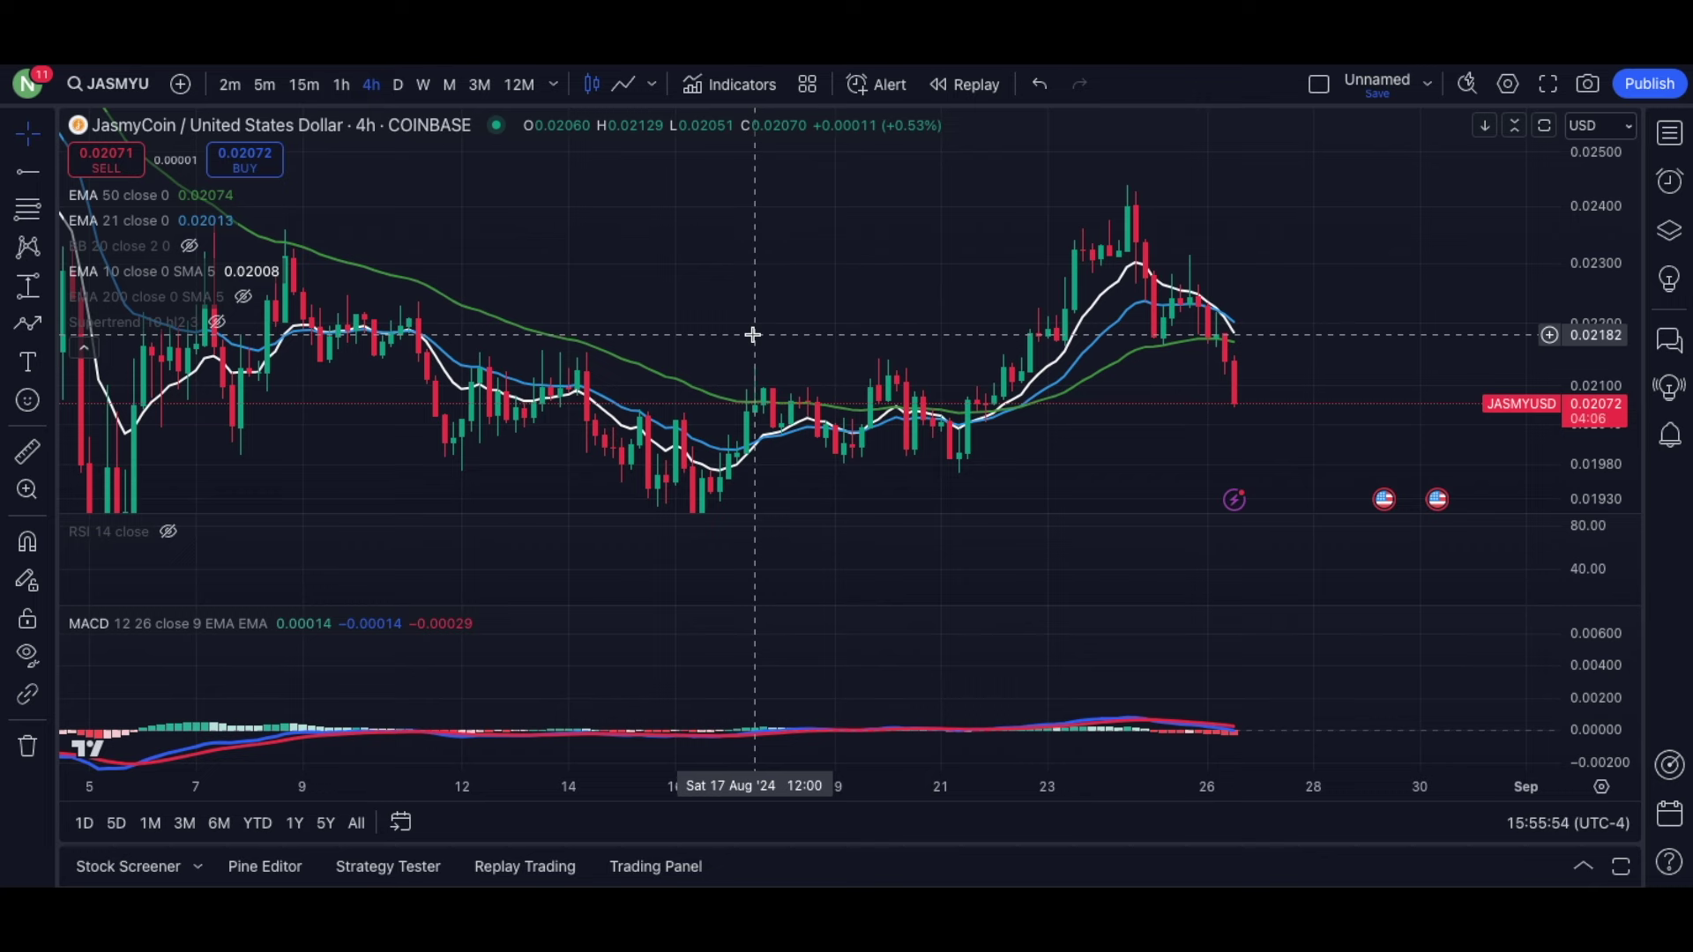
scroll(793, 328, "up", 2)
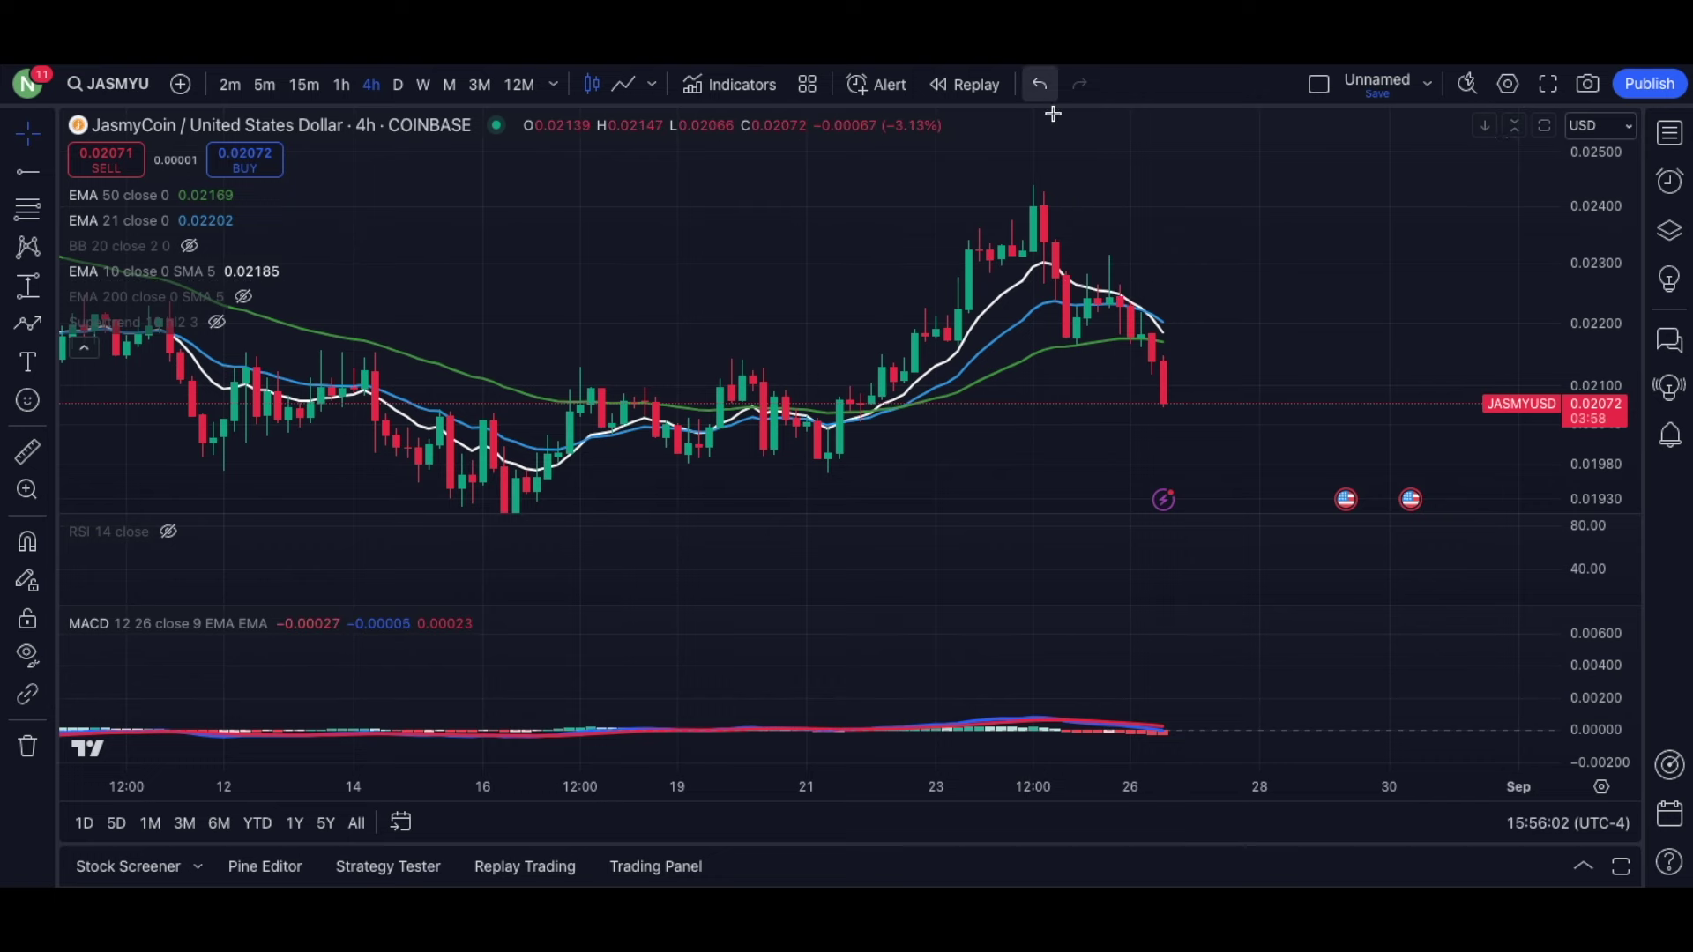
Hide the 50, 21 and 10 EMAs and show the Supertrend indicator on the 4-hour chart.
left_click(189, 195)
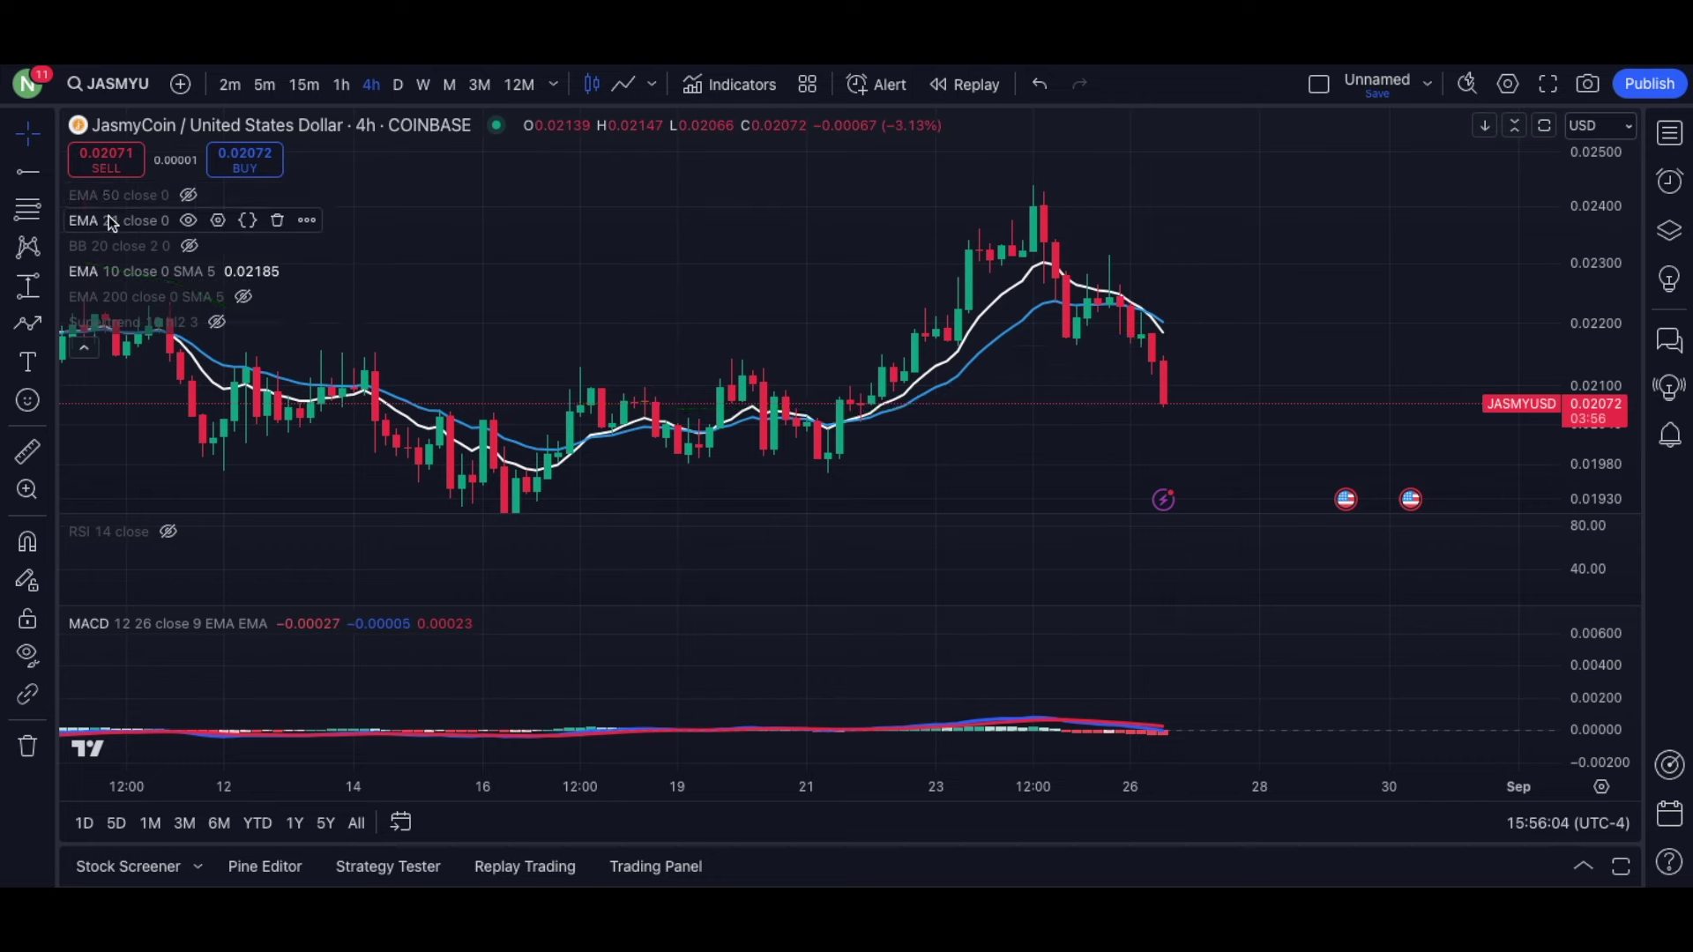
left_click(188, 221)
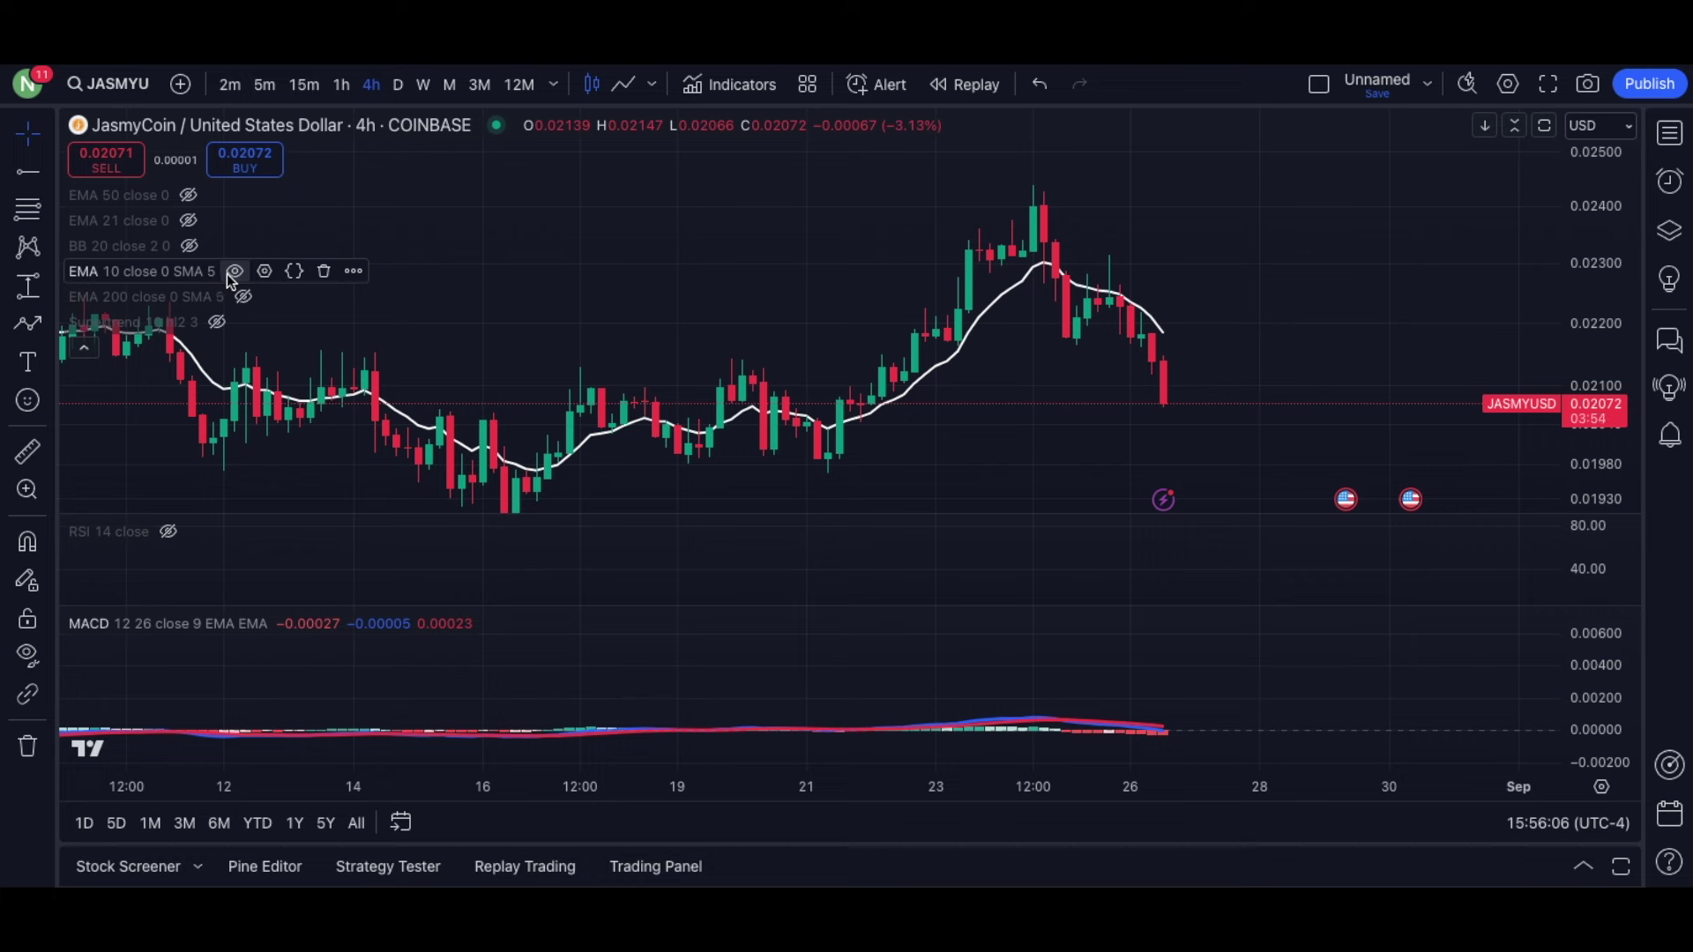
left_click(229, 273)
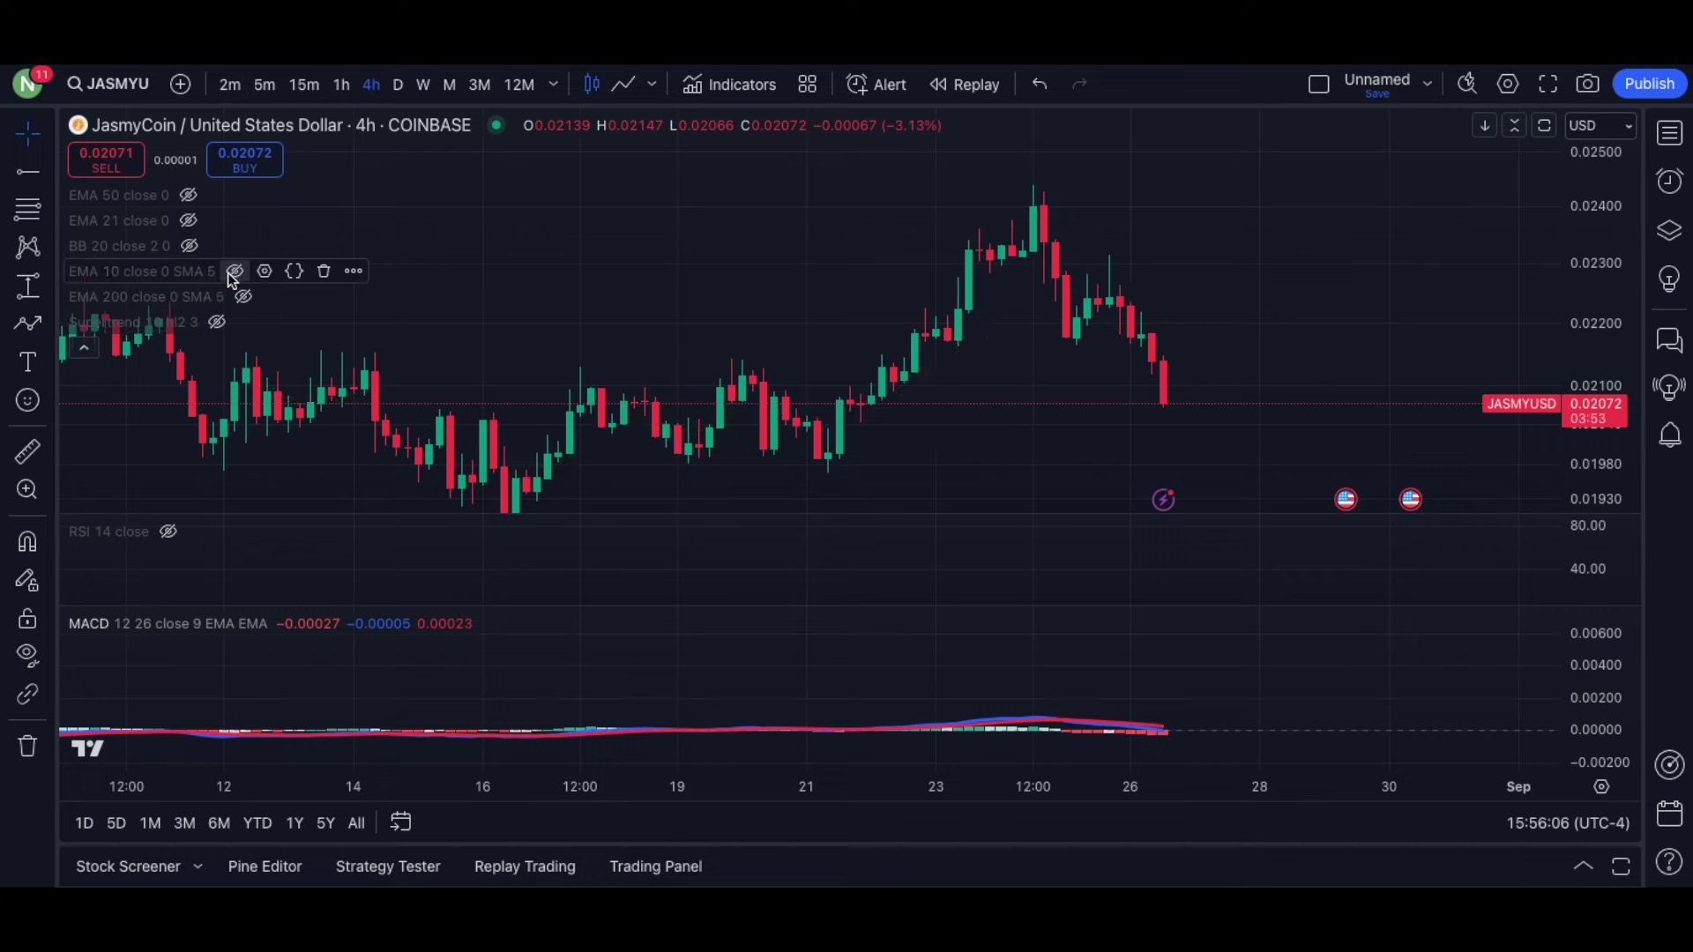
left_click(216, 323)
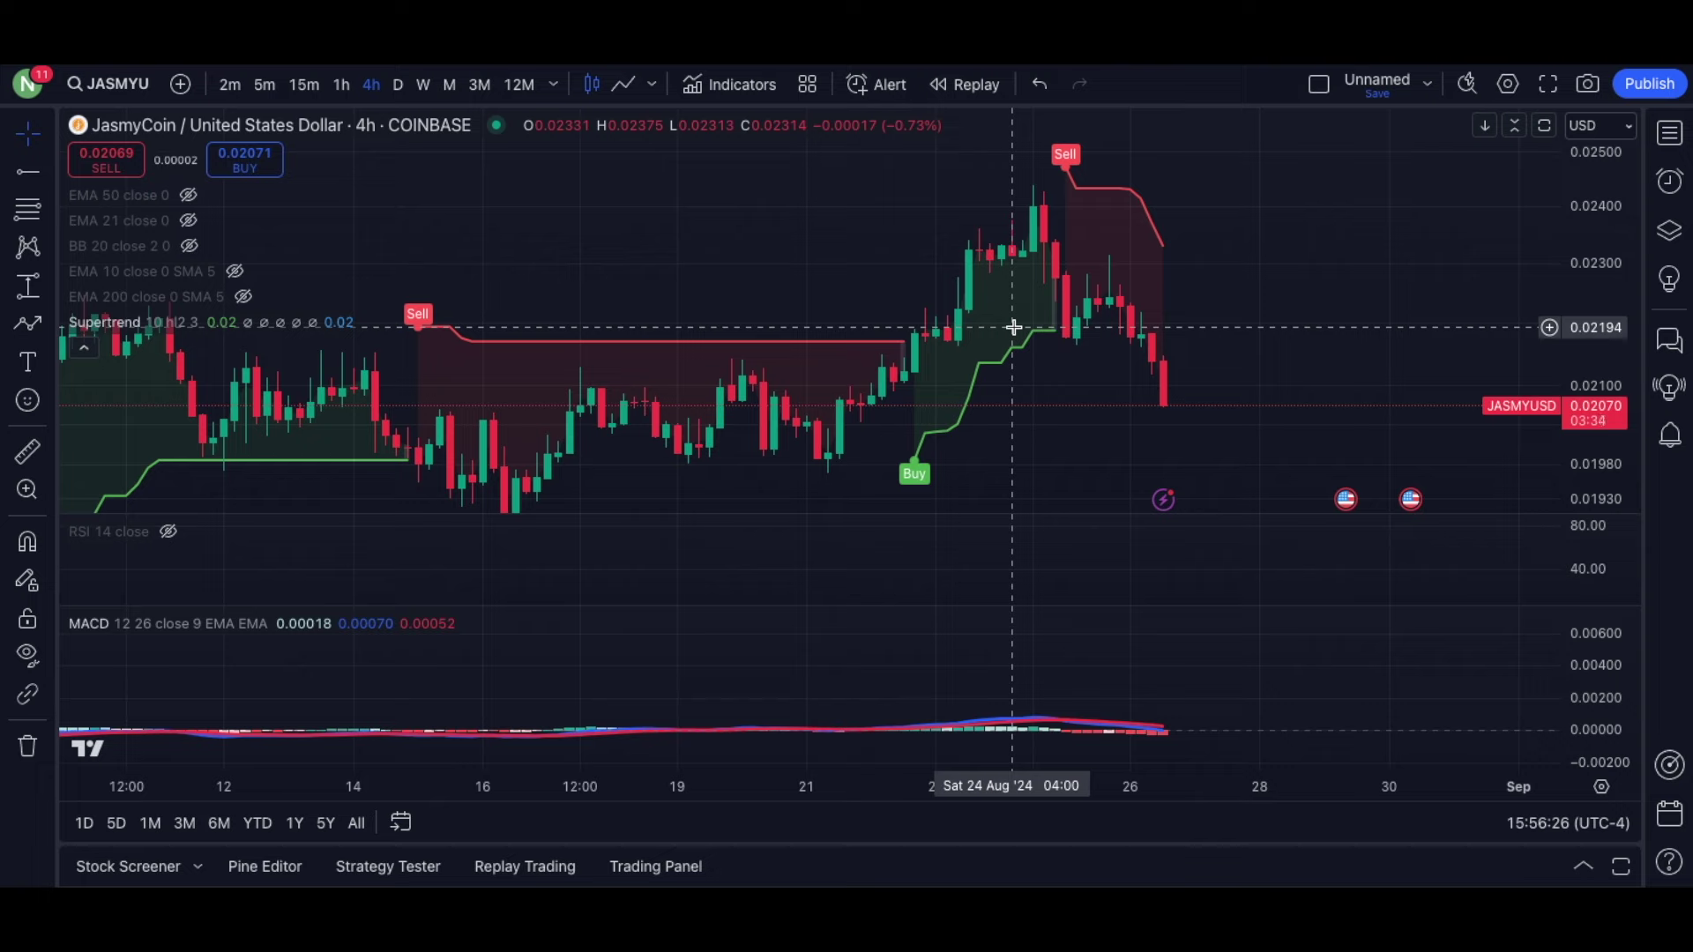
Trace a zigzag path across the Supertrend swings from early August at about 0.0229 to 26 August at about 0.0245.
left_click_drag(491, 283, 609, 304)
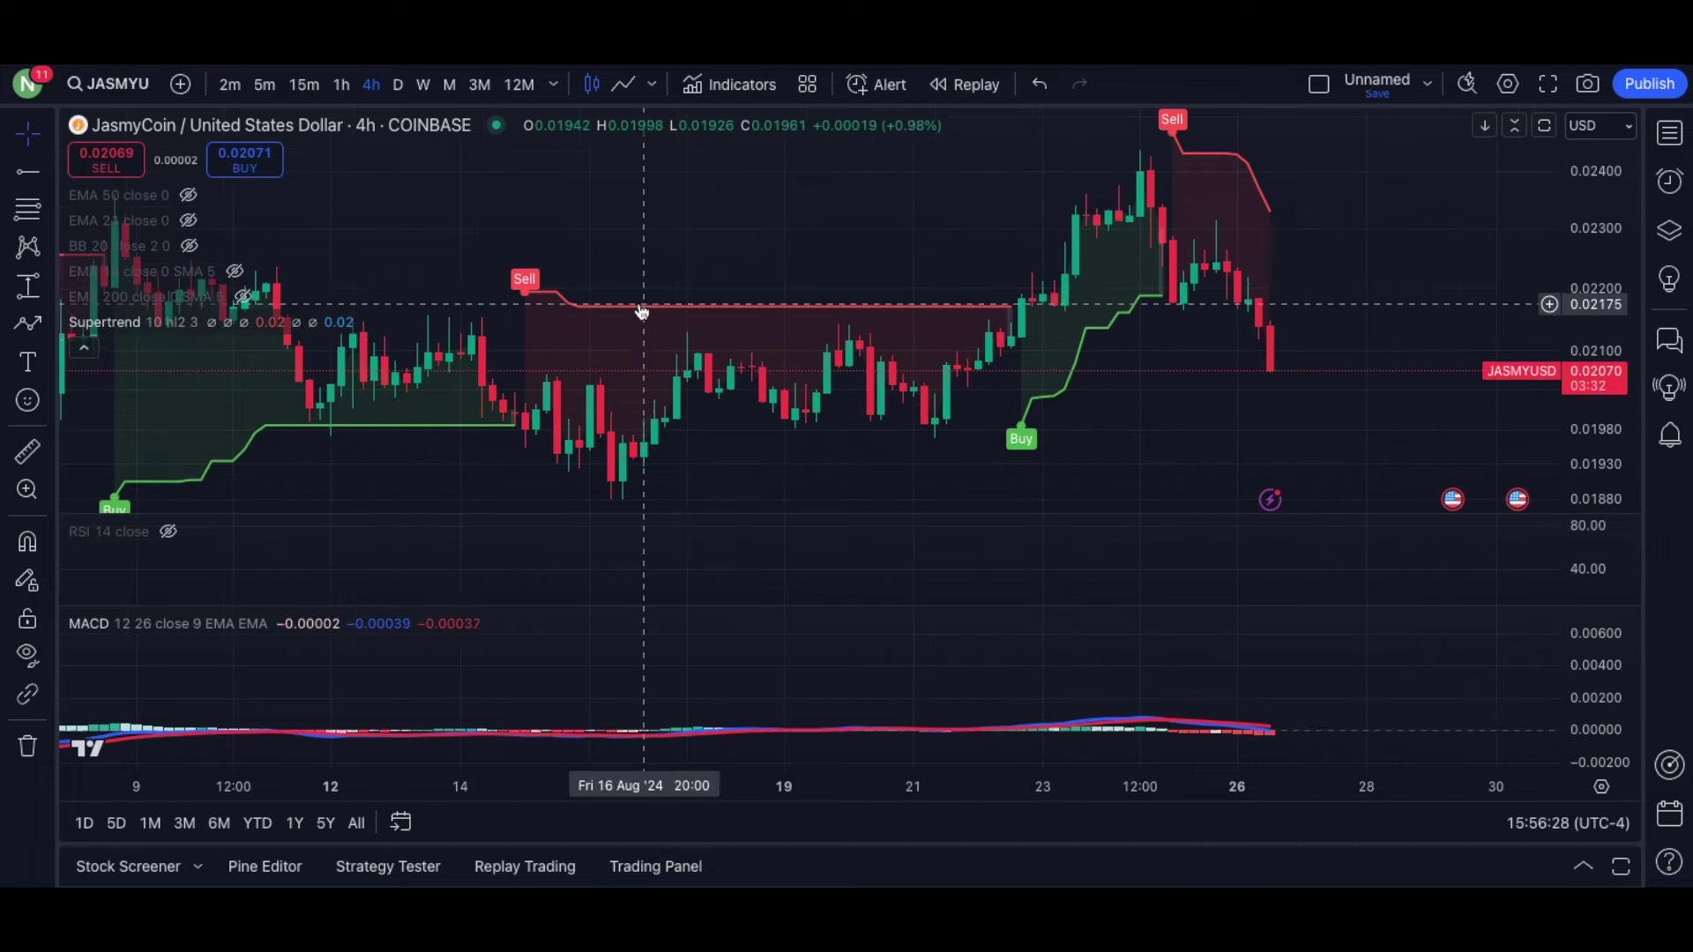
scroll(615, 327, "down", 5)
left_click_drag(1586, 308, 1589, 366)
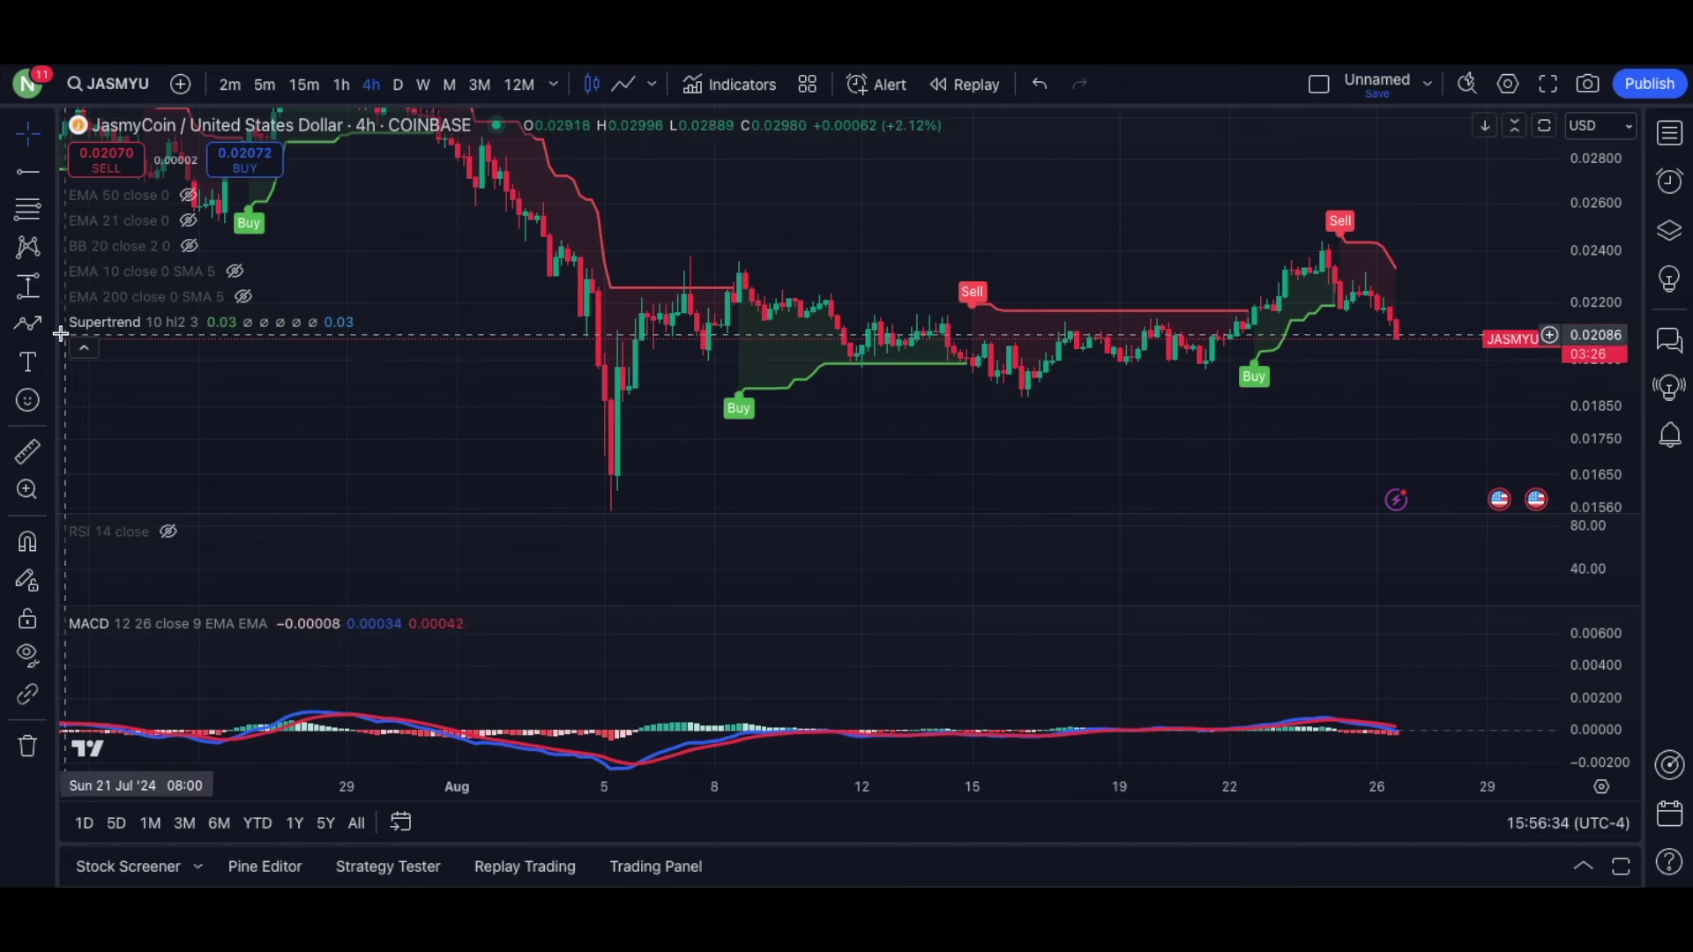
left_click(28, 326)
left_click(592, 279)
left_click(647, 490)
left_click(783, 297)
left_click(874, 429)
left_click(1041, 306)
left_click(1152, 423)
left_click(1304, 255)
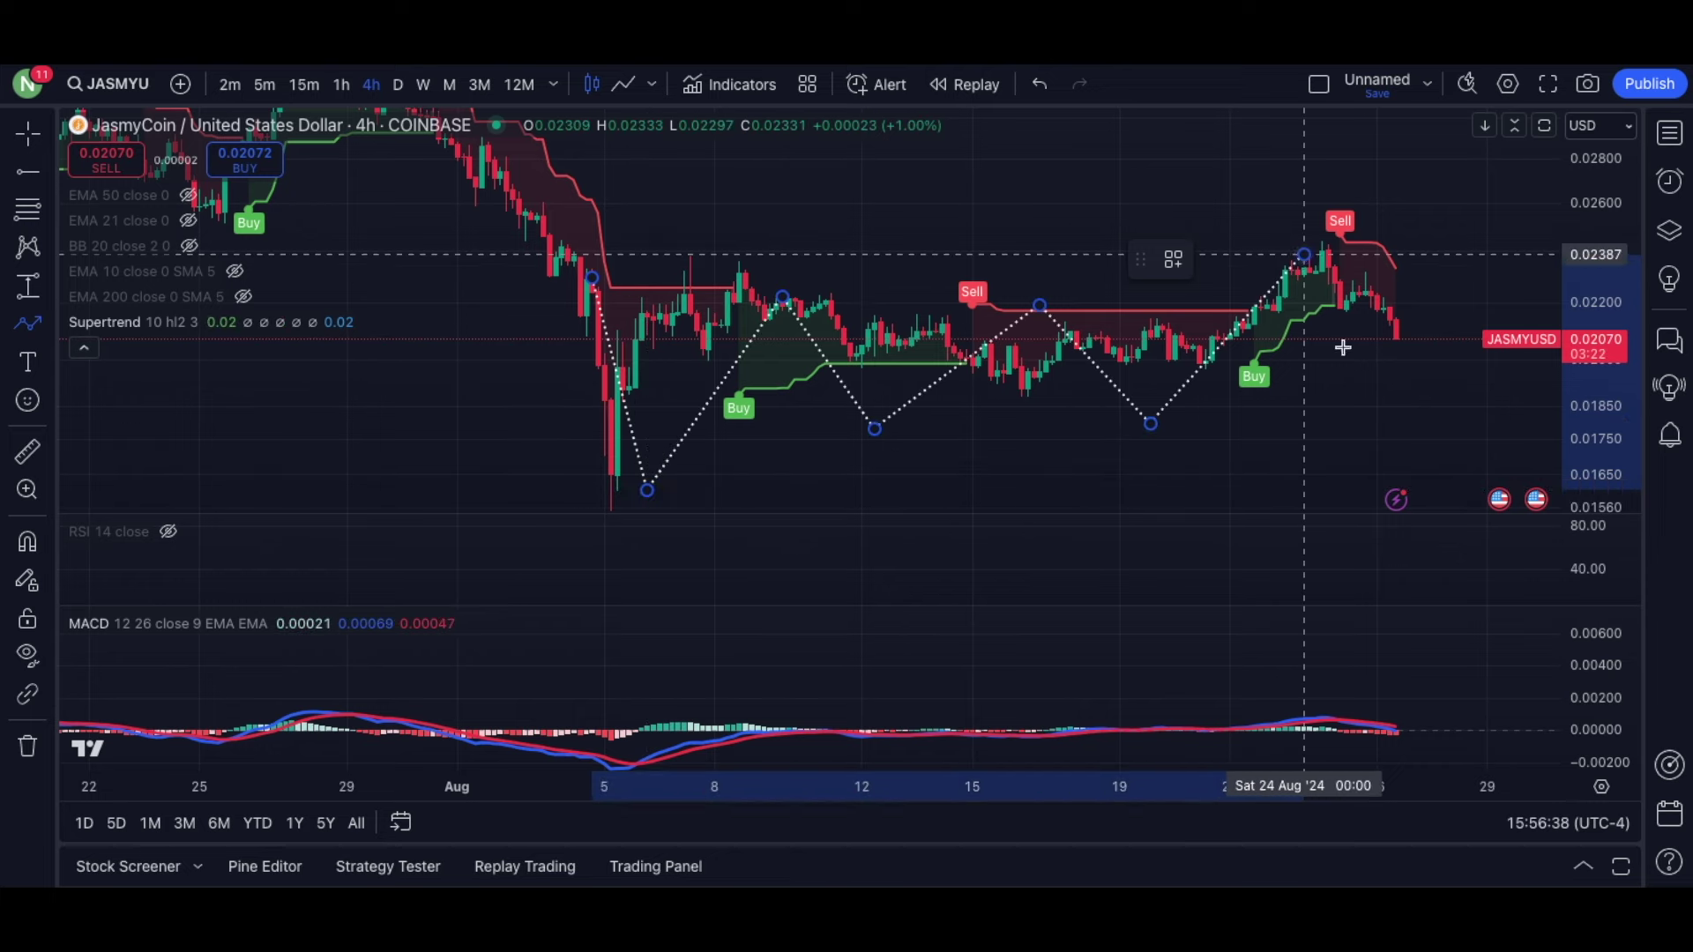
left_click(1346, 349)
left_click(1398, 239)
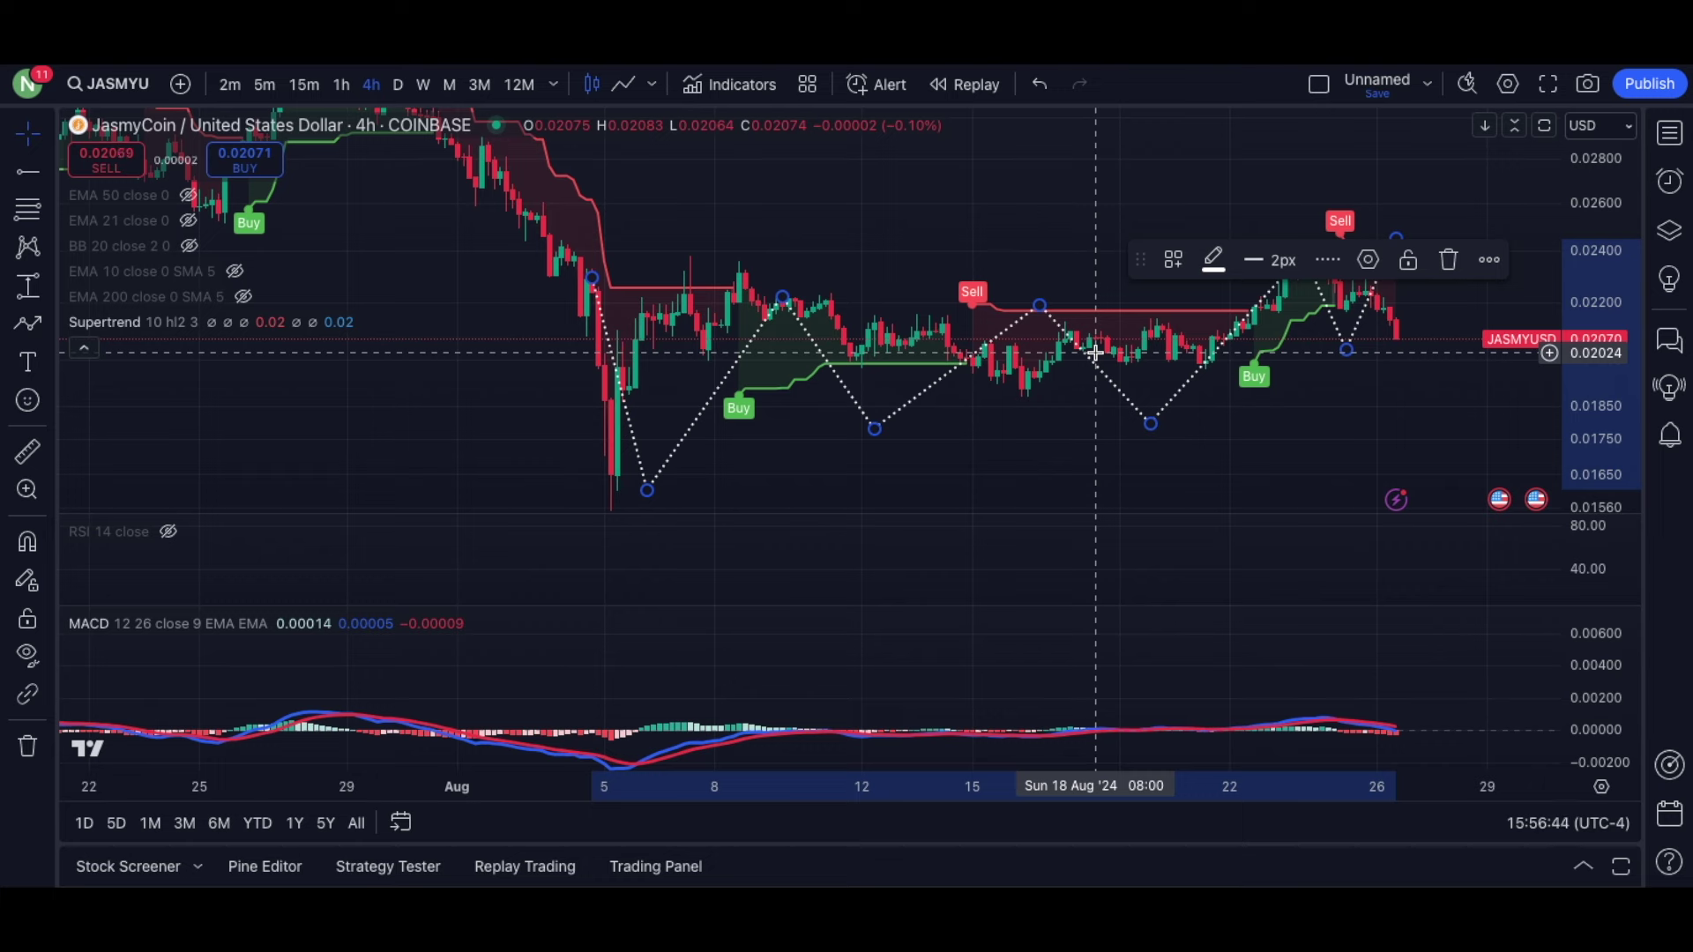
Remove all drawings from the 4-hour chart.
right_click(886, 192)
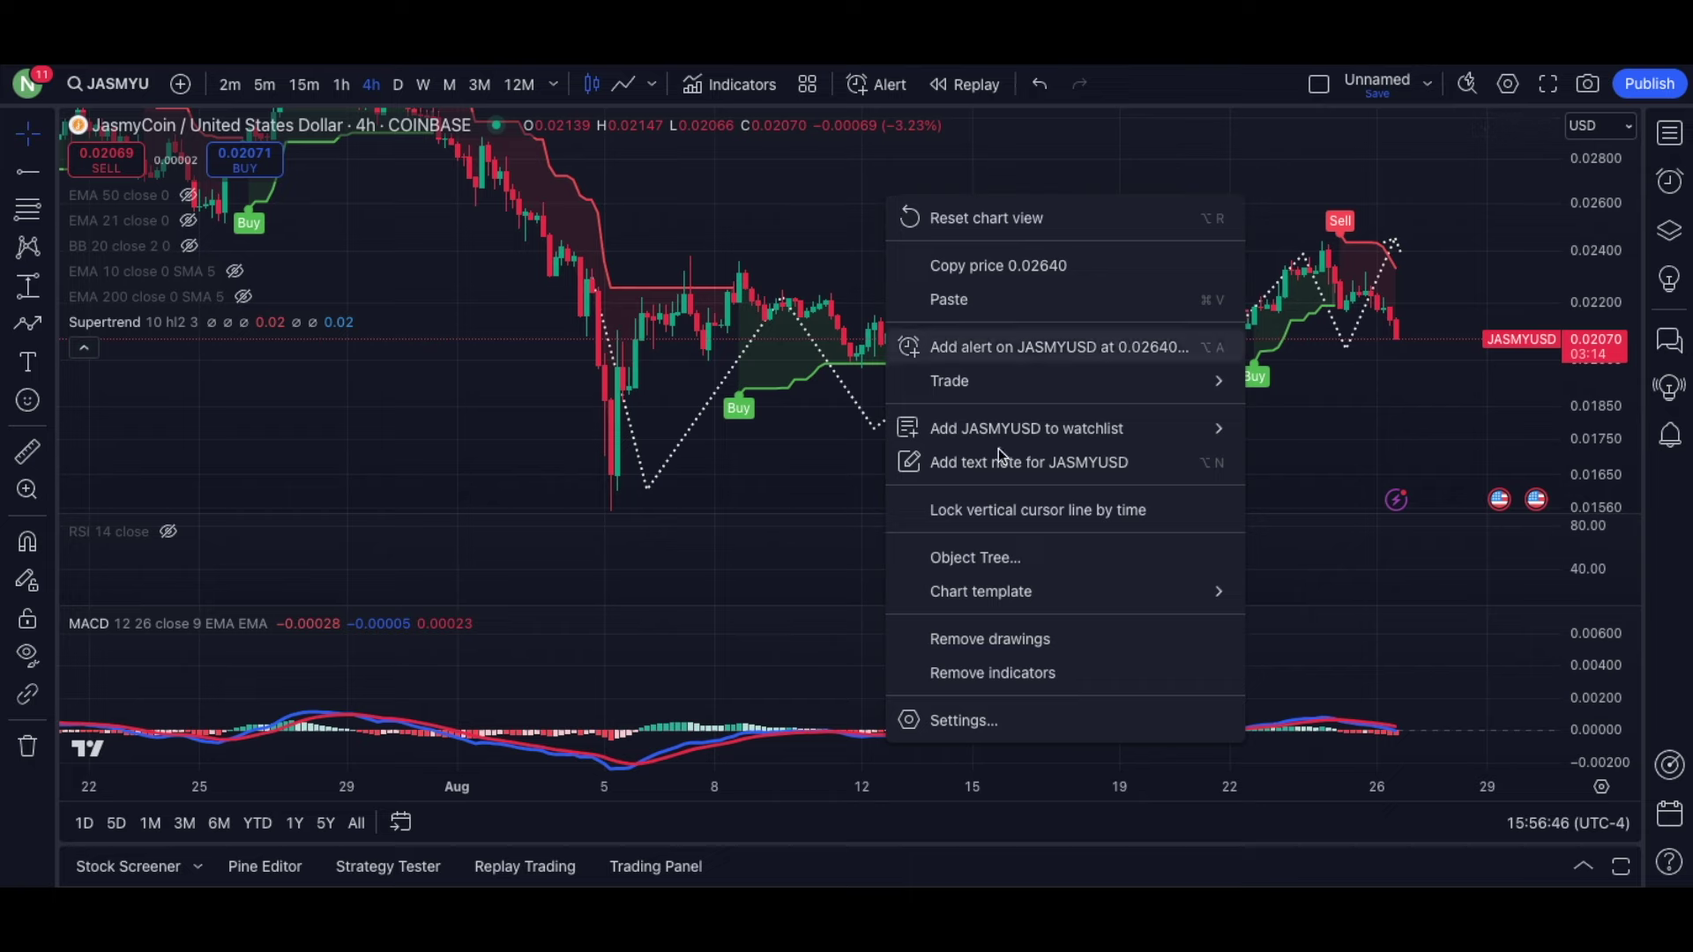
left_click(1042, 642)
Examine the Supertrend buy and sell signals on the 4-hour chart from March to August, including the May to June rally.
scroll(878, 518, "down", 5)
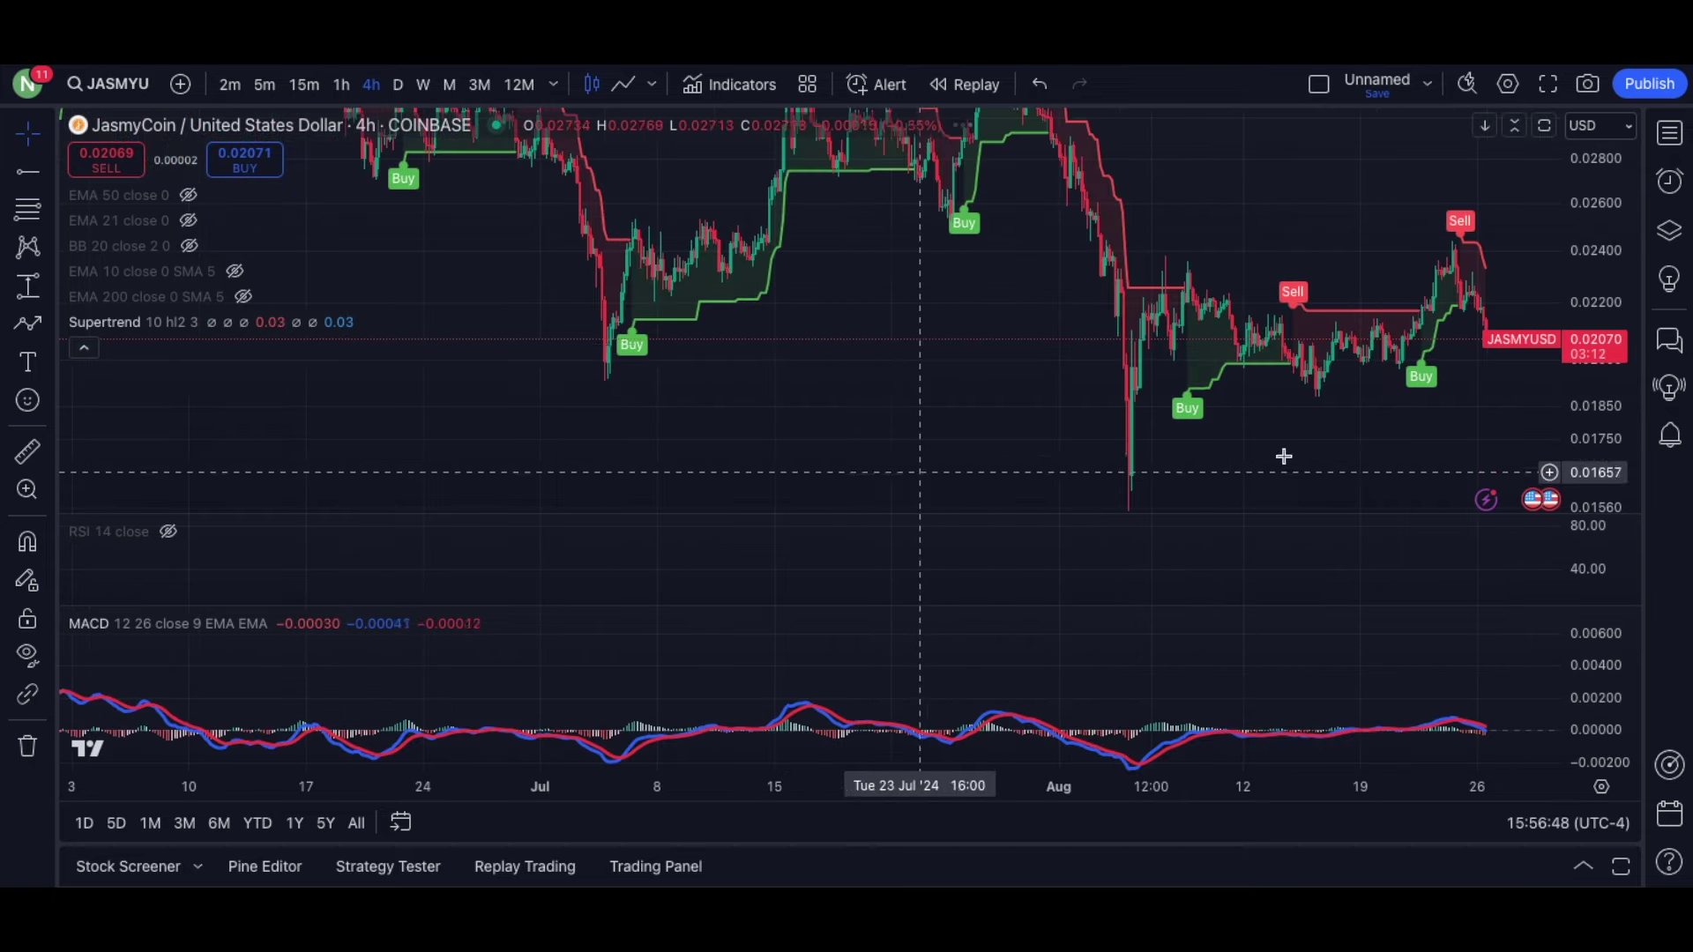
scroll(1007, 462, "down", 6)
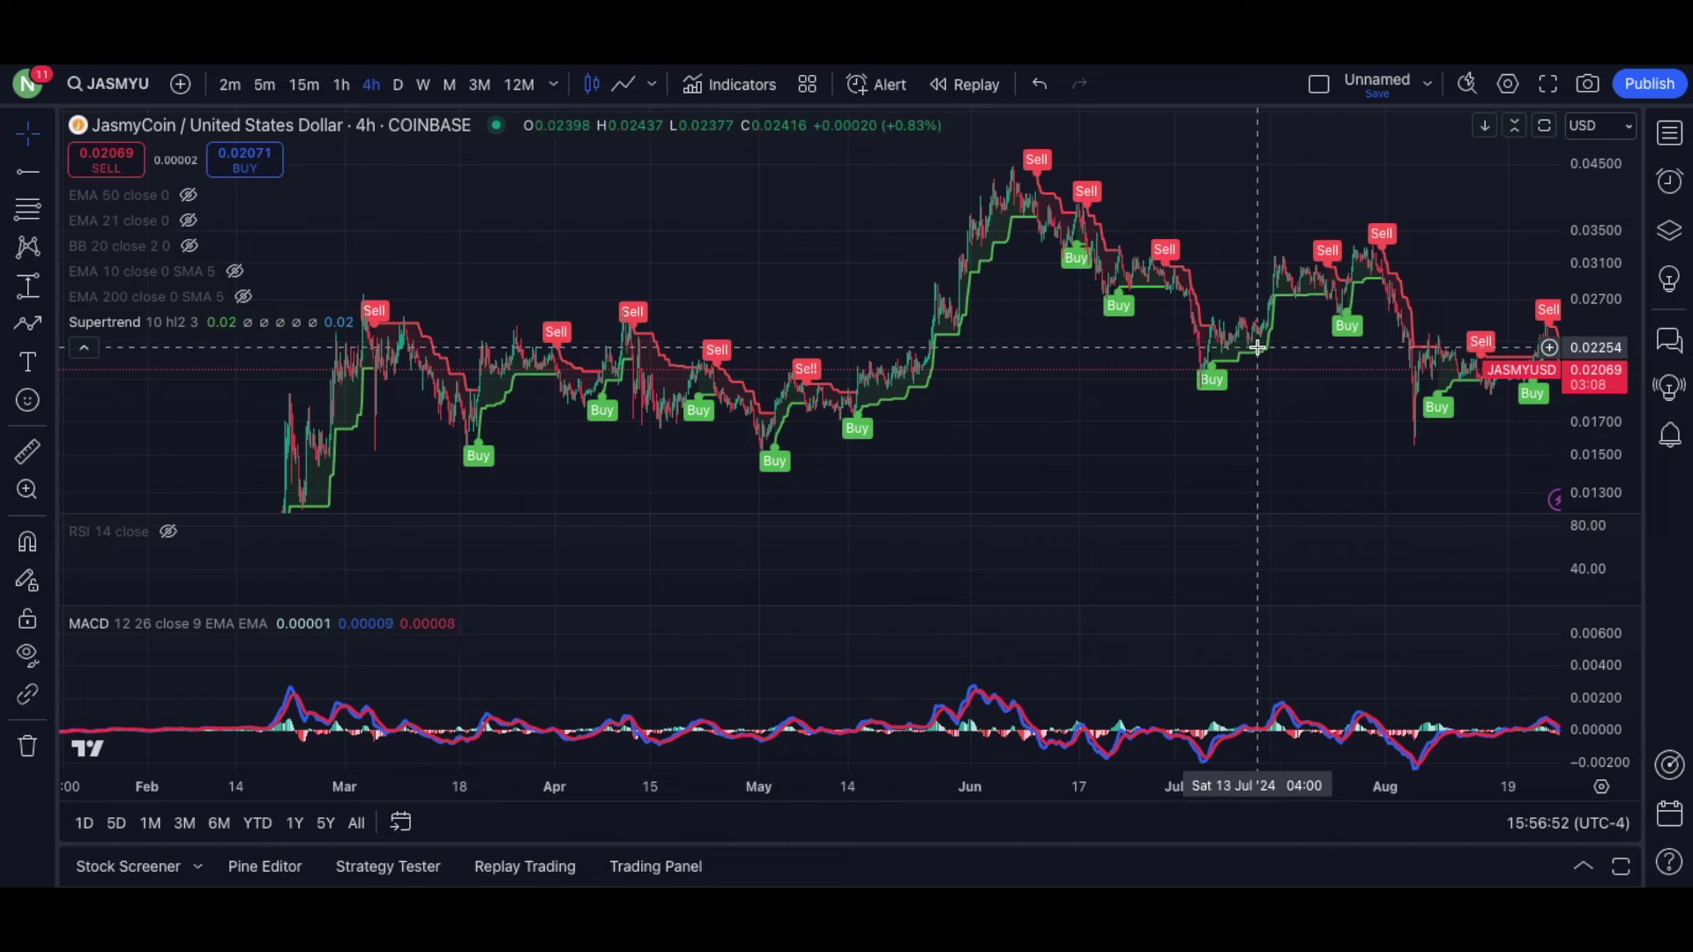
left_click_drag(1581, 408, 1581, 388)
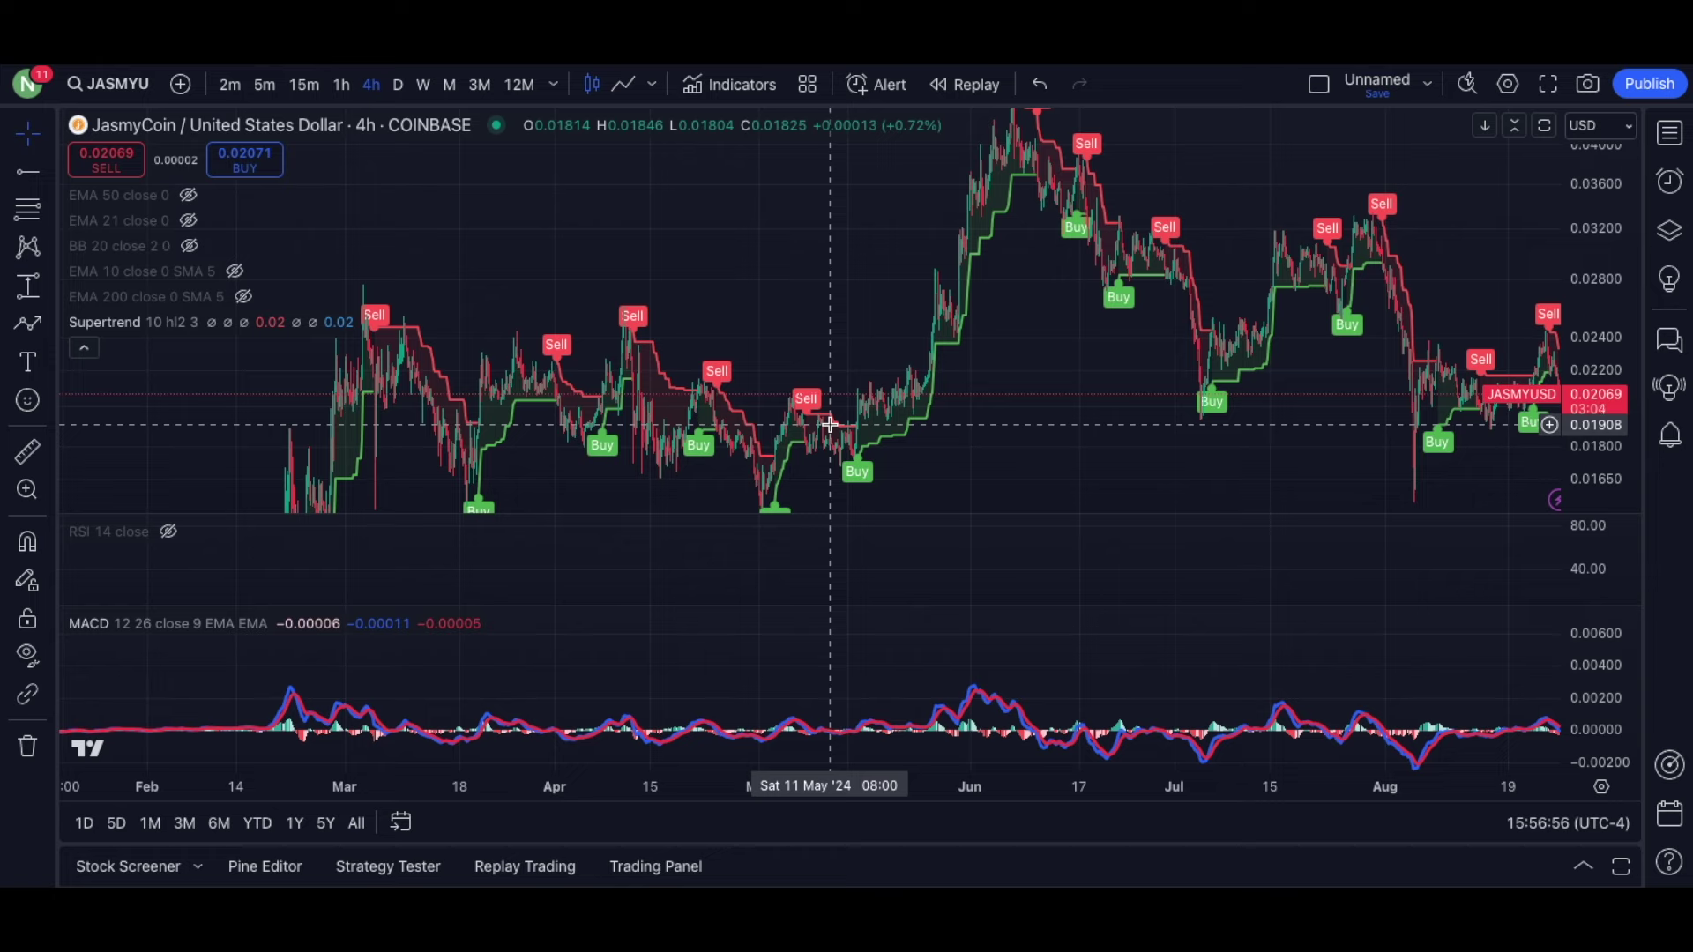
left_click_drag(1053, 342, 1032, 367)
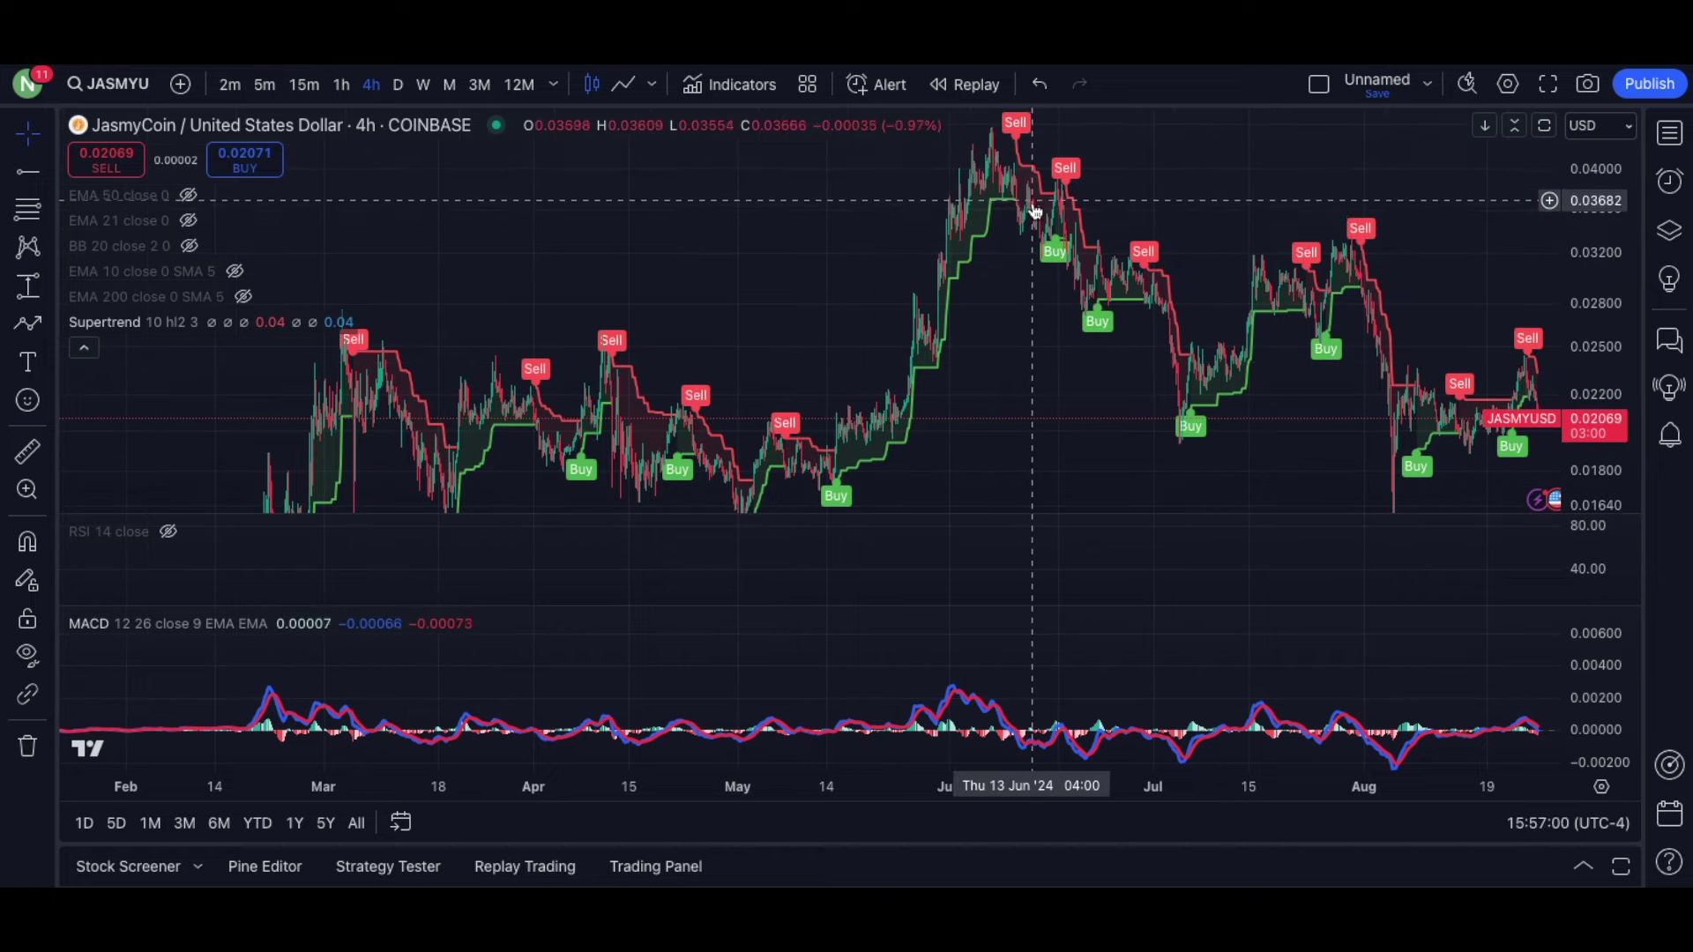
scroll(998, 344, "up", 3)
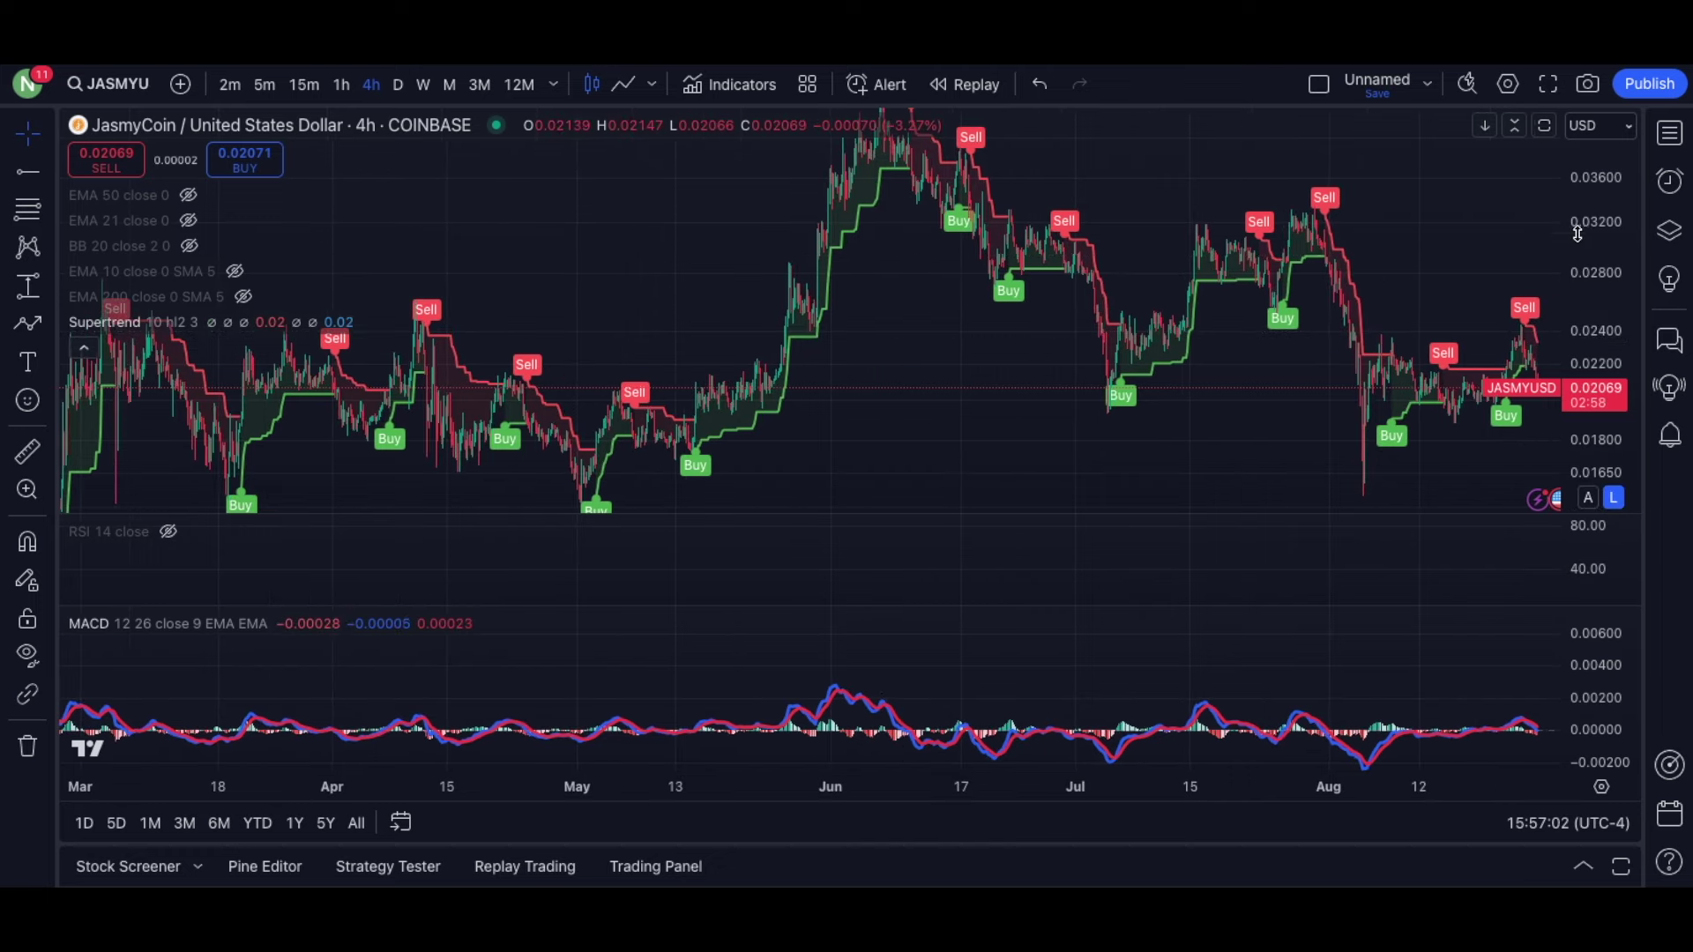
left_click_drag(1064, 308, 1413, 325)
scroll(964, 394, "up", 3)
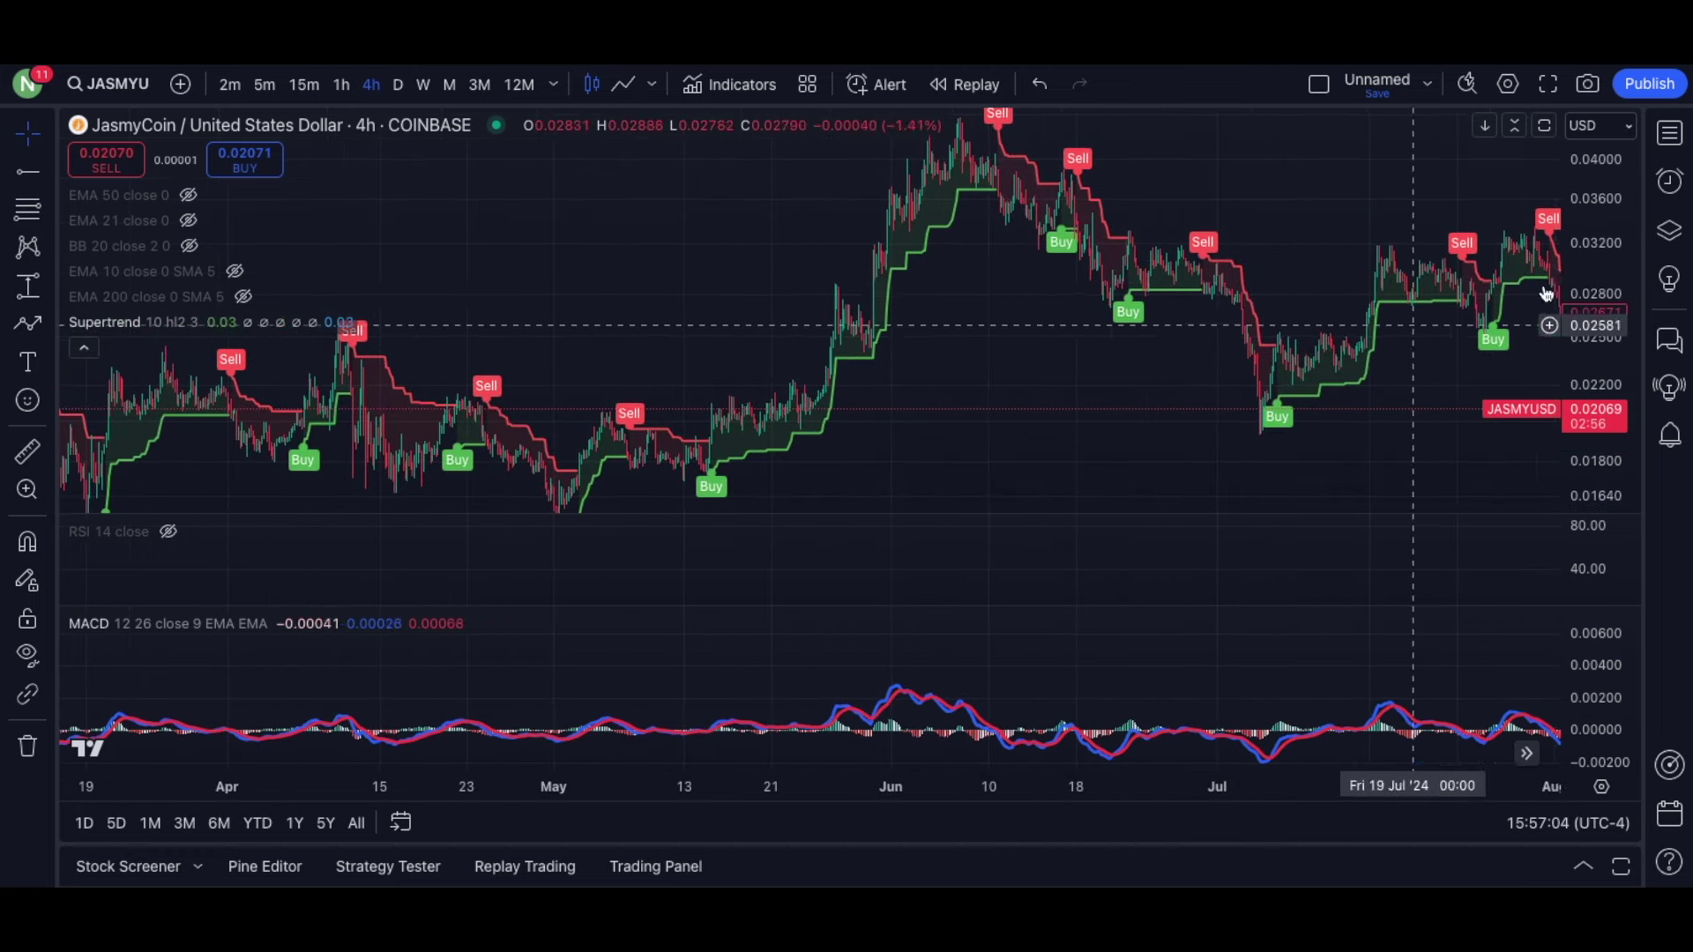
left_click_drag(1592, 220, 1591, 314)
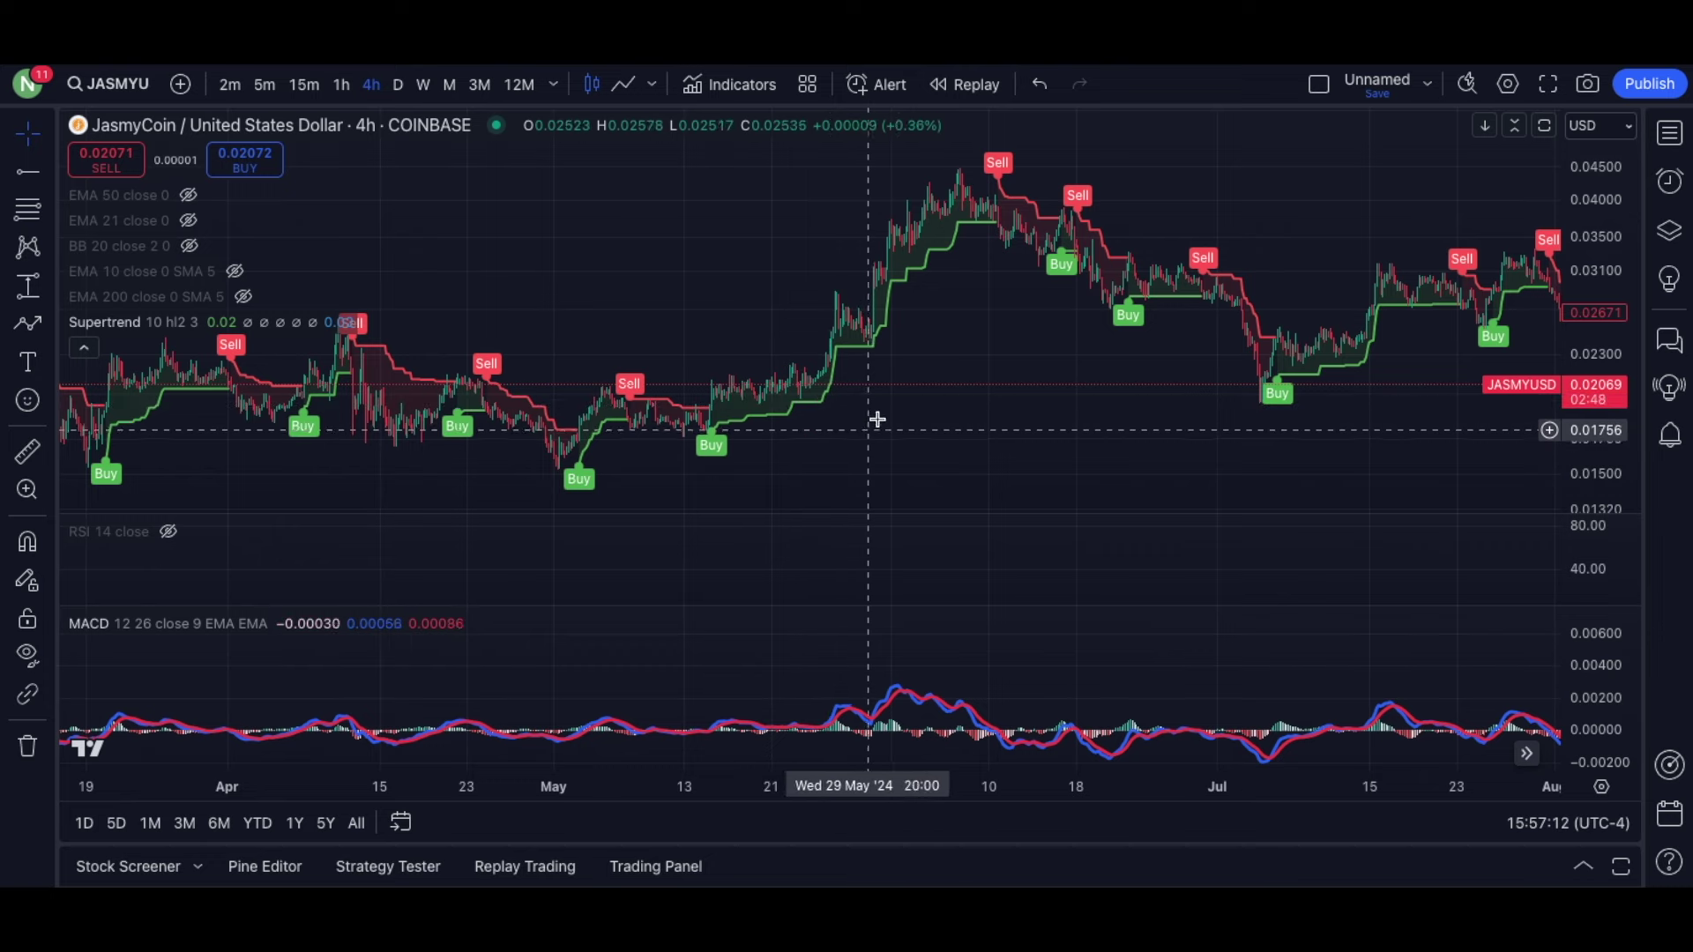
left_click_drag(877, 419, 899, 401)
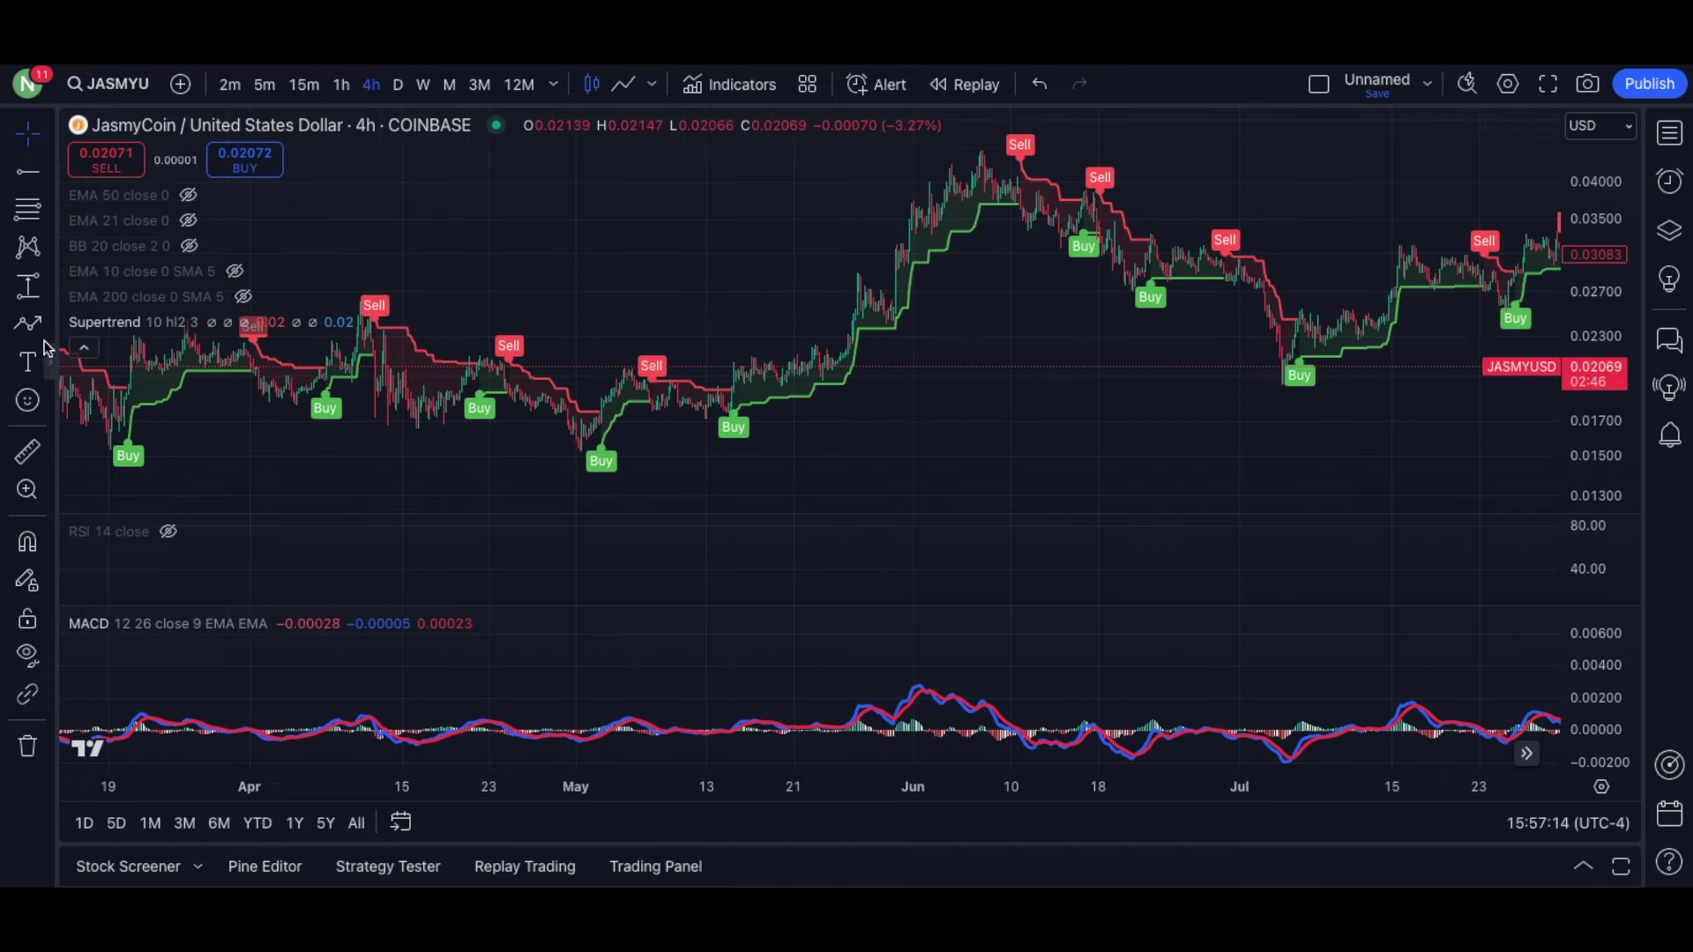
Place a price range measurement from about 0.01717 on 13 May up to the mid-May Supertrend buy signal.
left_click(29, 289)
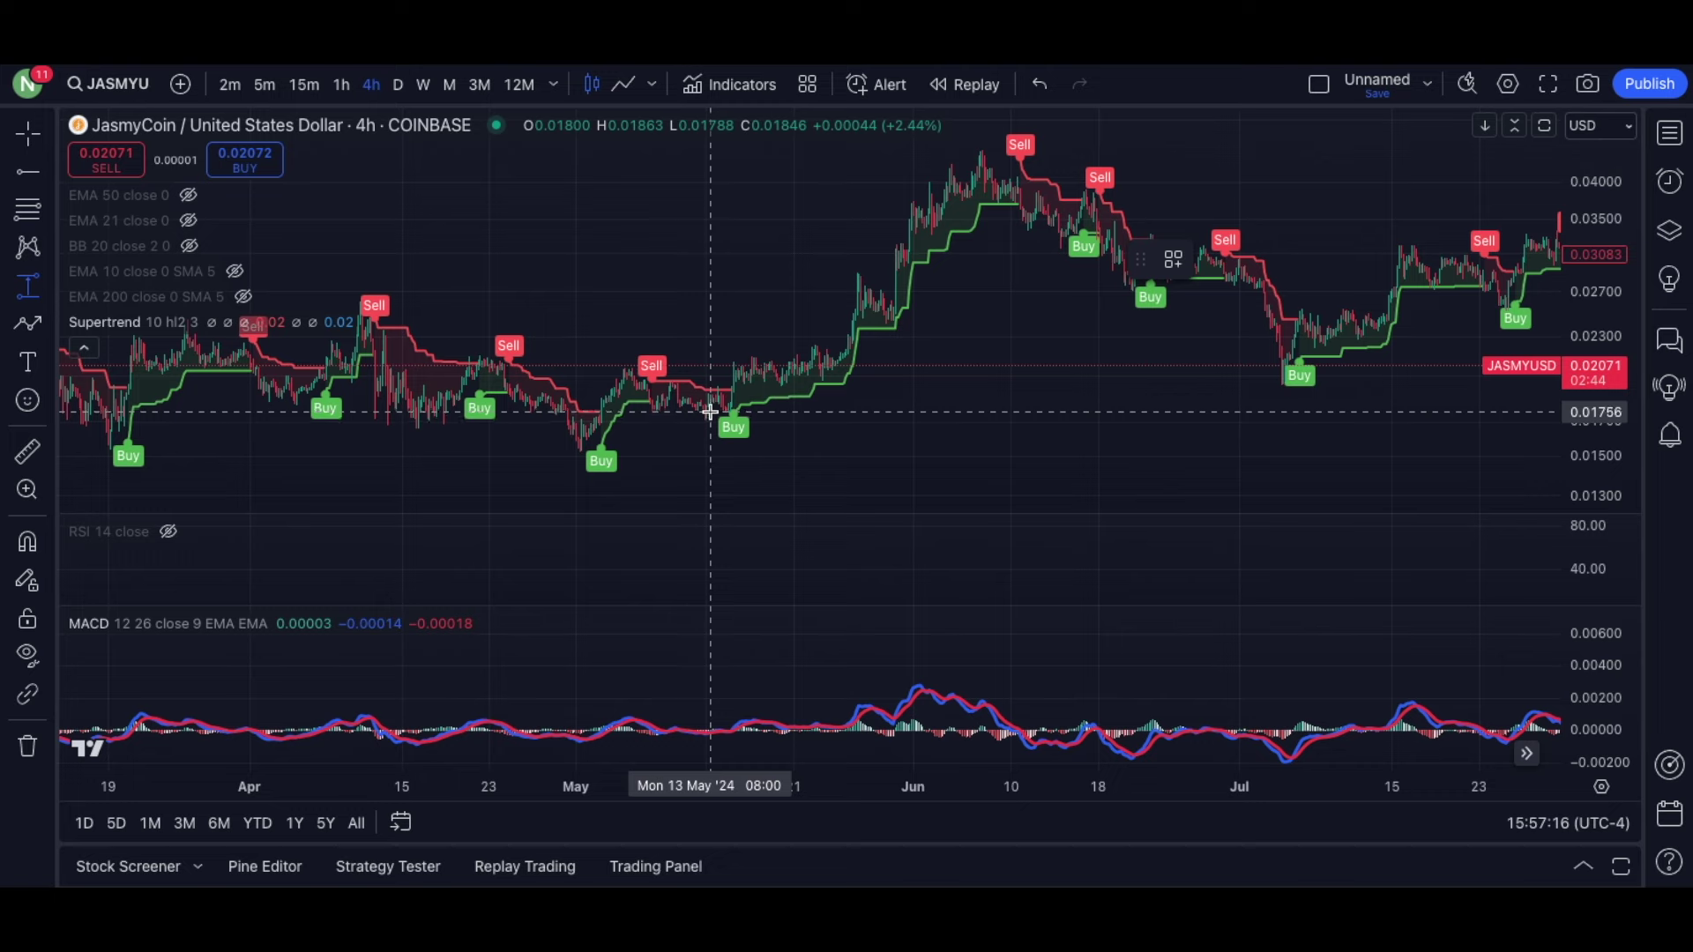
left_click(709, 409, "shift")
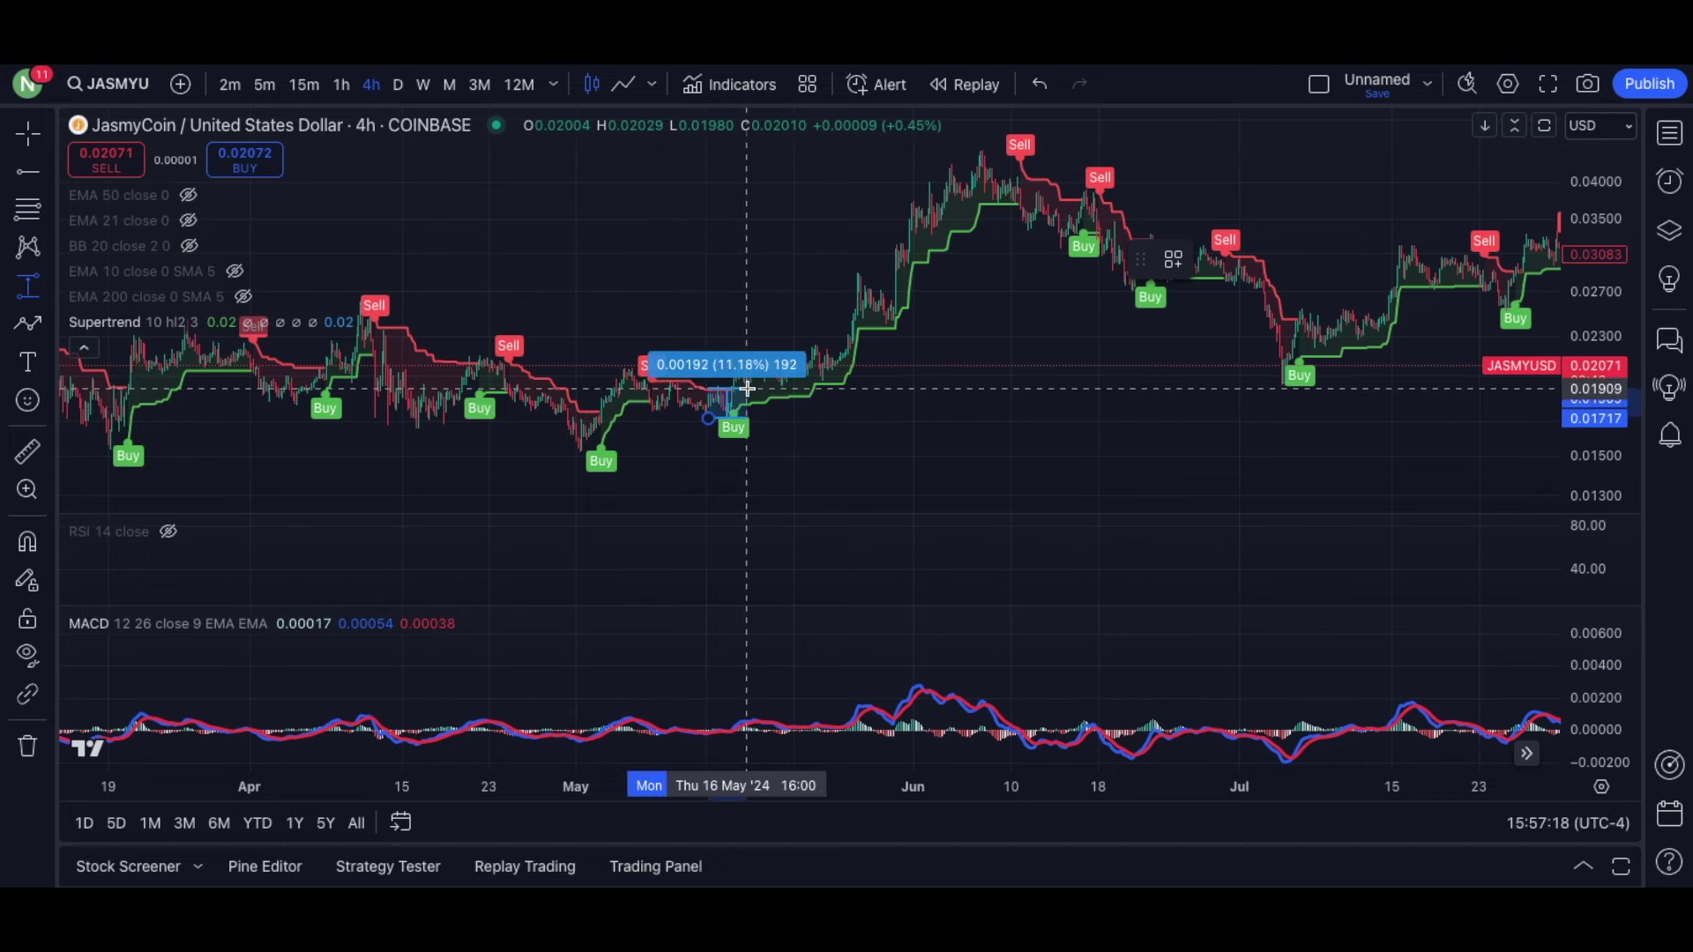
left_click(746, 389)
Place a price range measurement from the June peak at about 0.04457 down to about 0.03688 on 12 June.
left_click_drag(1028, 332, 952, 373)
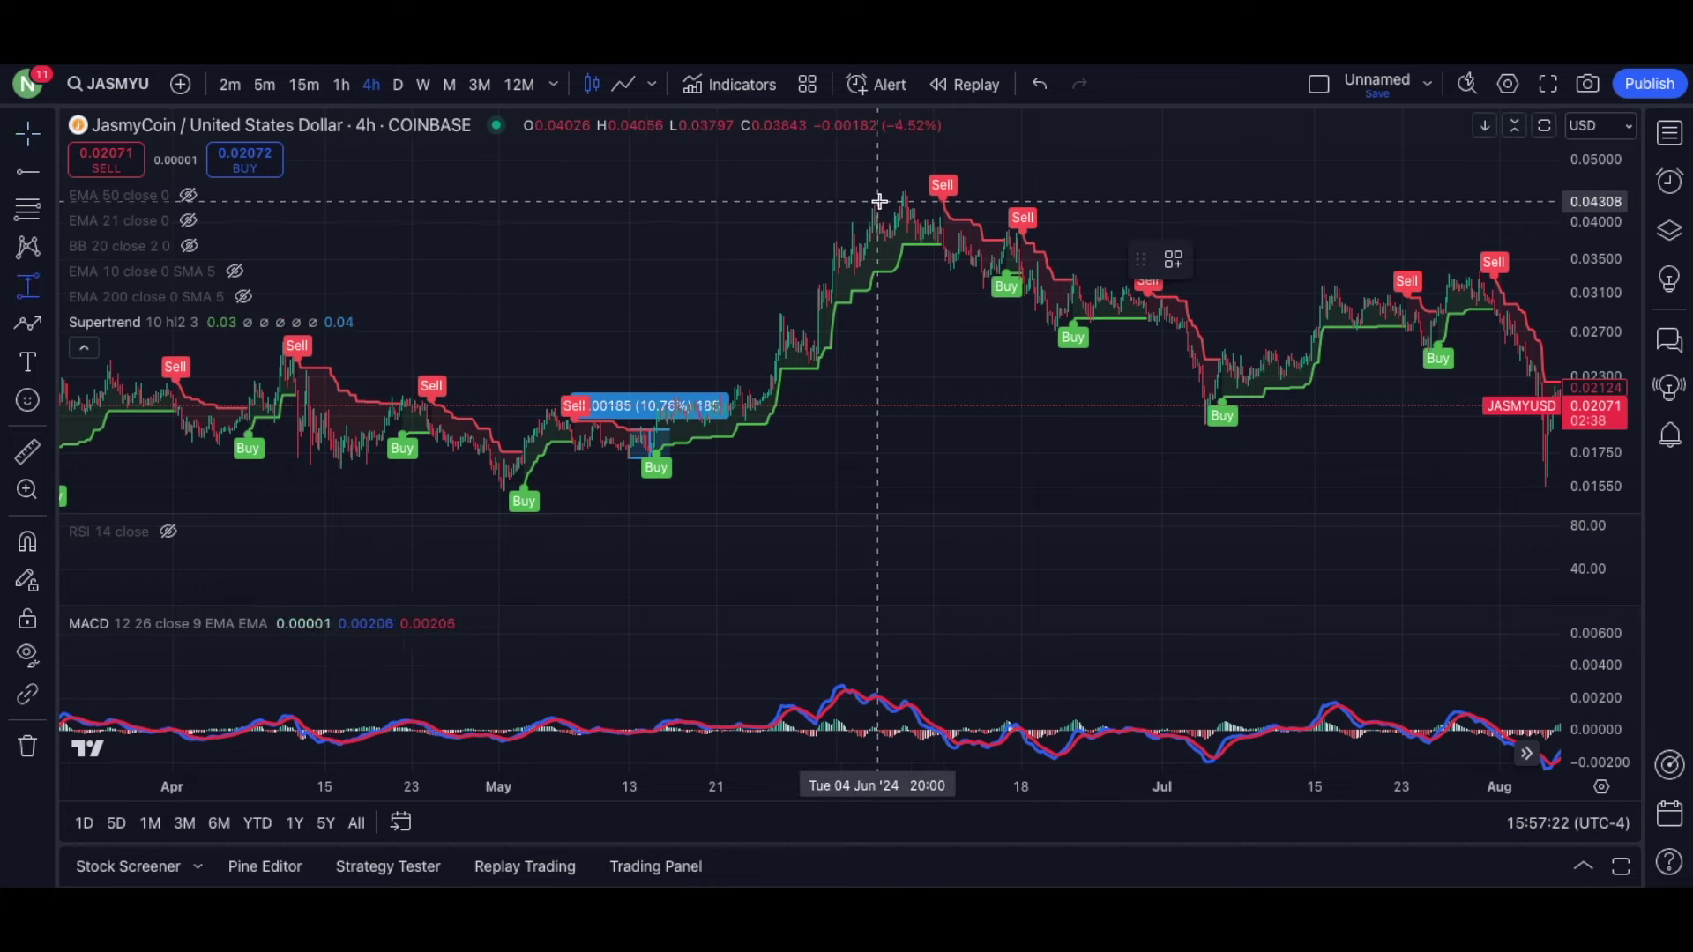
left_click(915, 192)
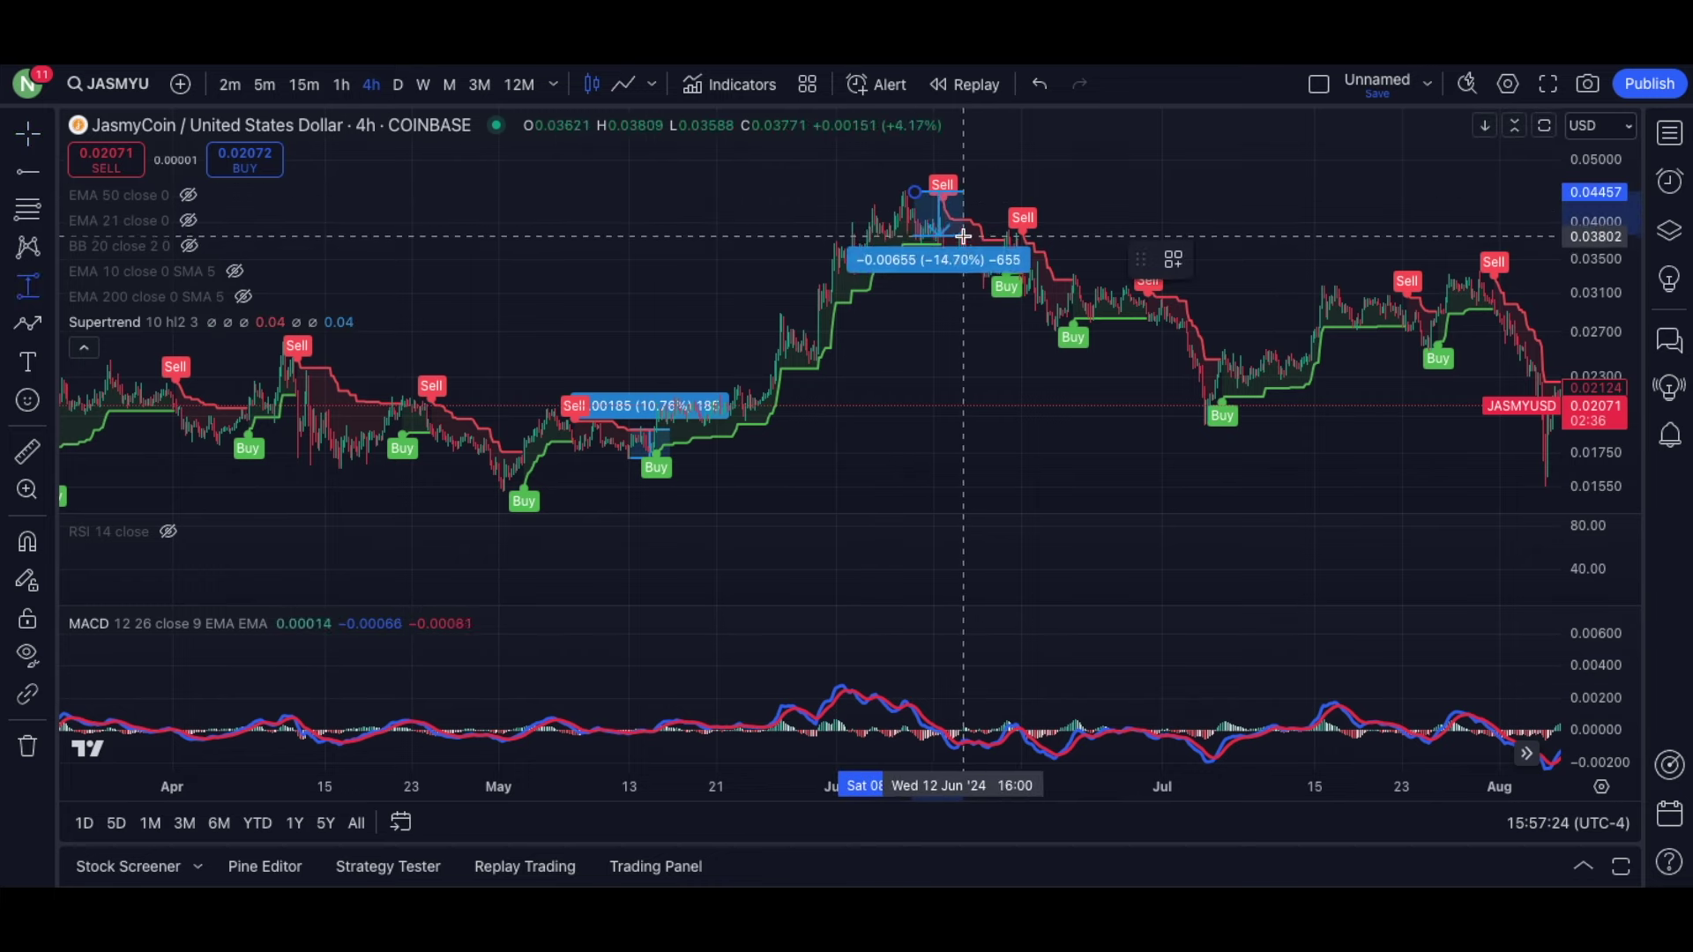
left_click(965, 244)
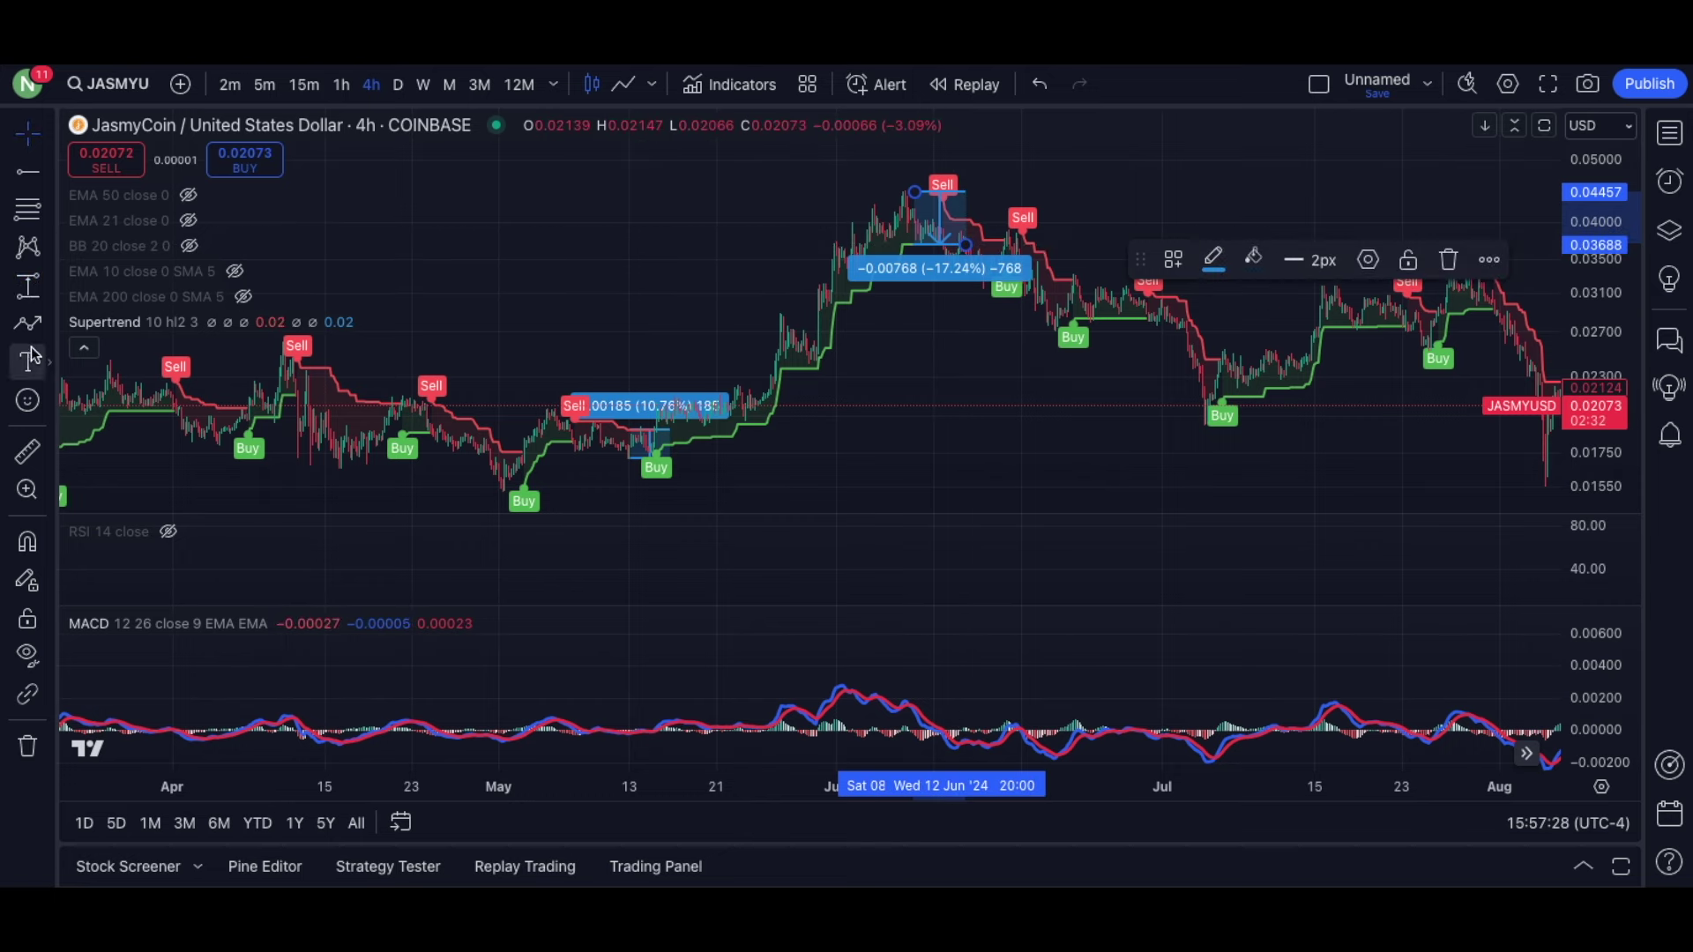
Circle the mid-May and early June price range measurements with the Brush.
left_click(49, 323)
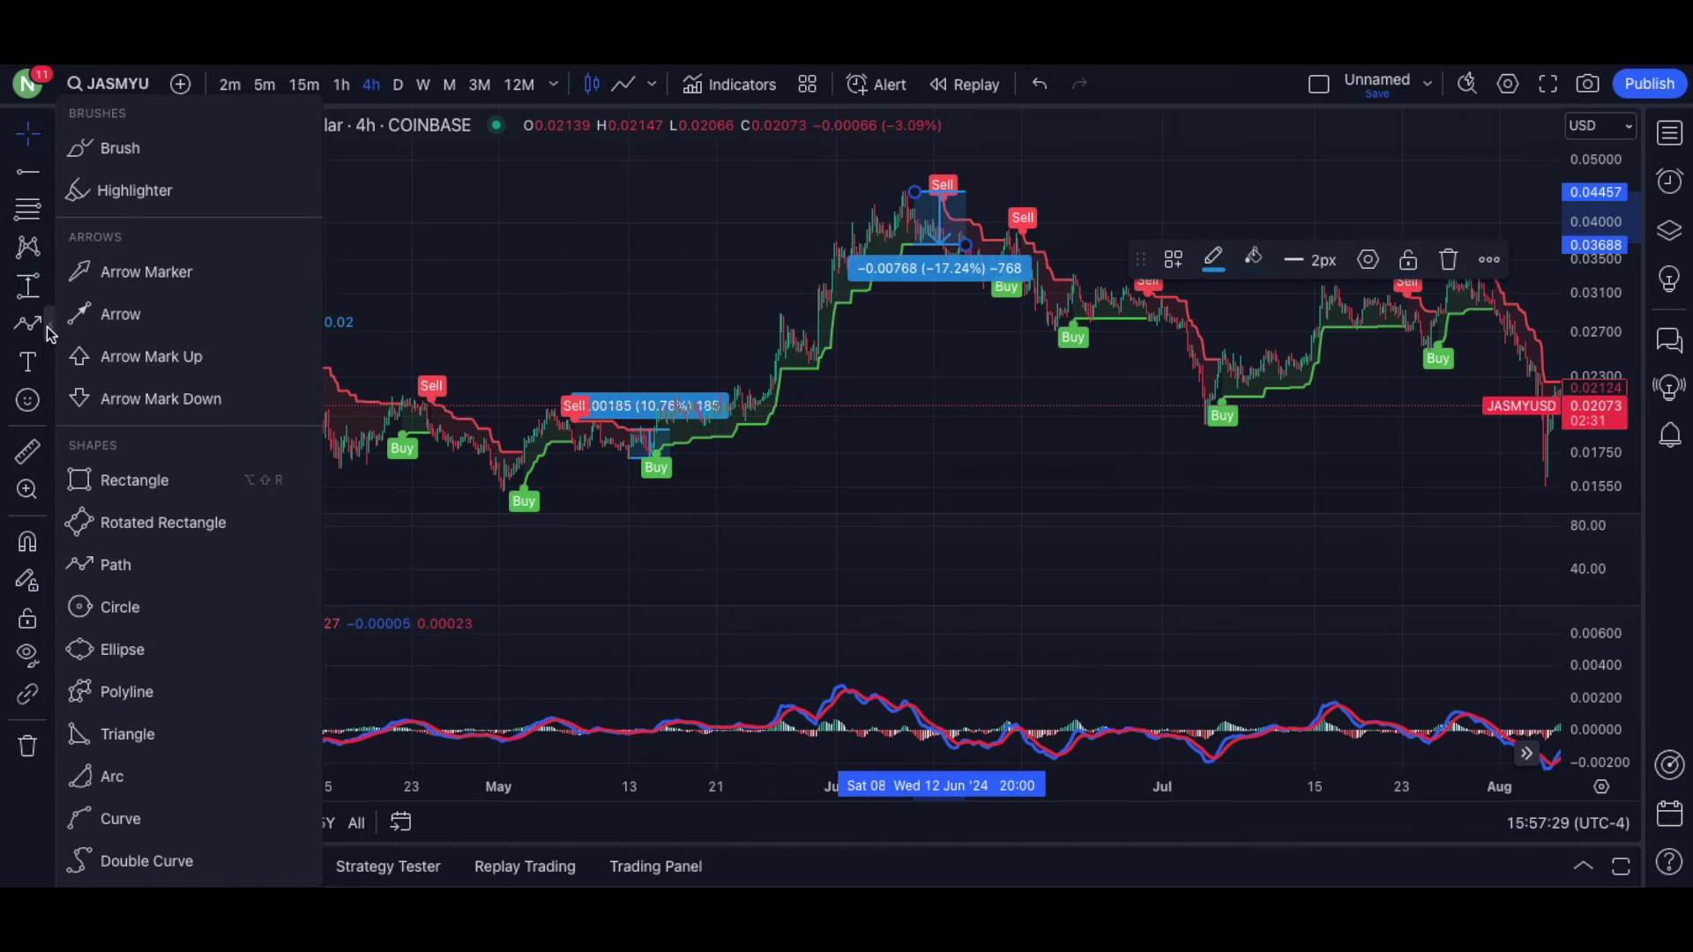
left_click(93, 155)
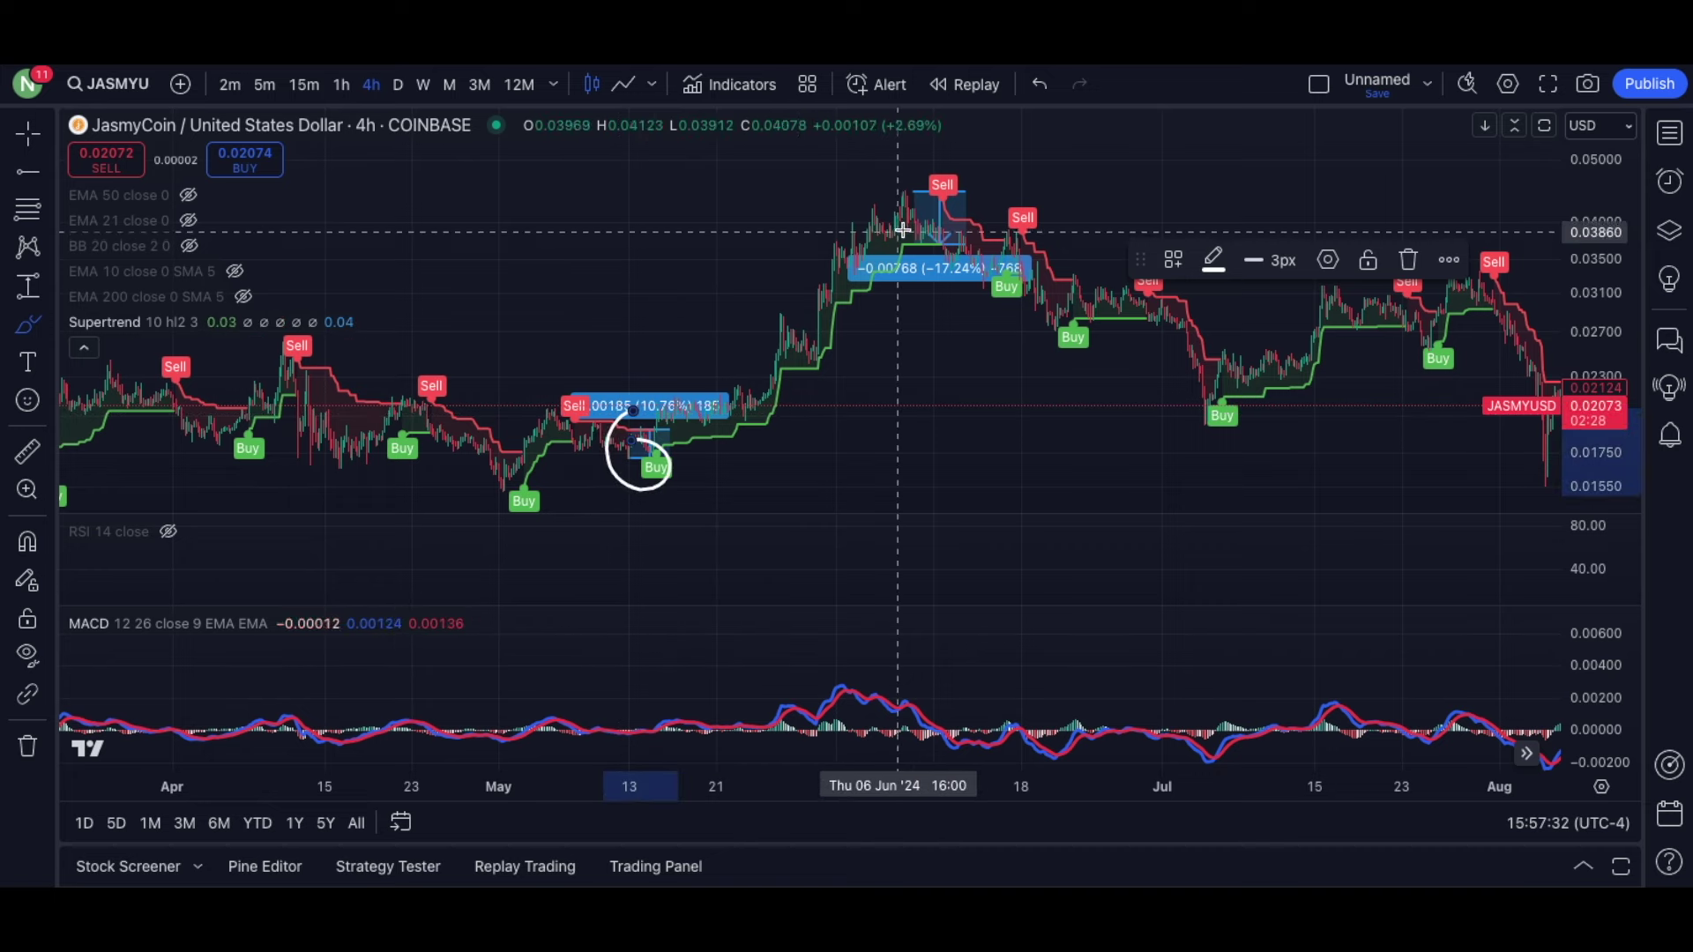
mouse_move(899, 196)
left_mouse_down()
mouse_move(990, 231)
mouse_move(917, 213)
left_mouse_up()
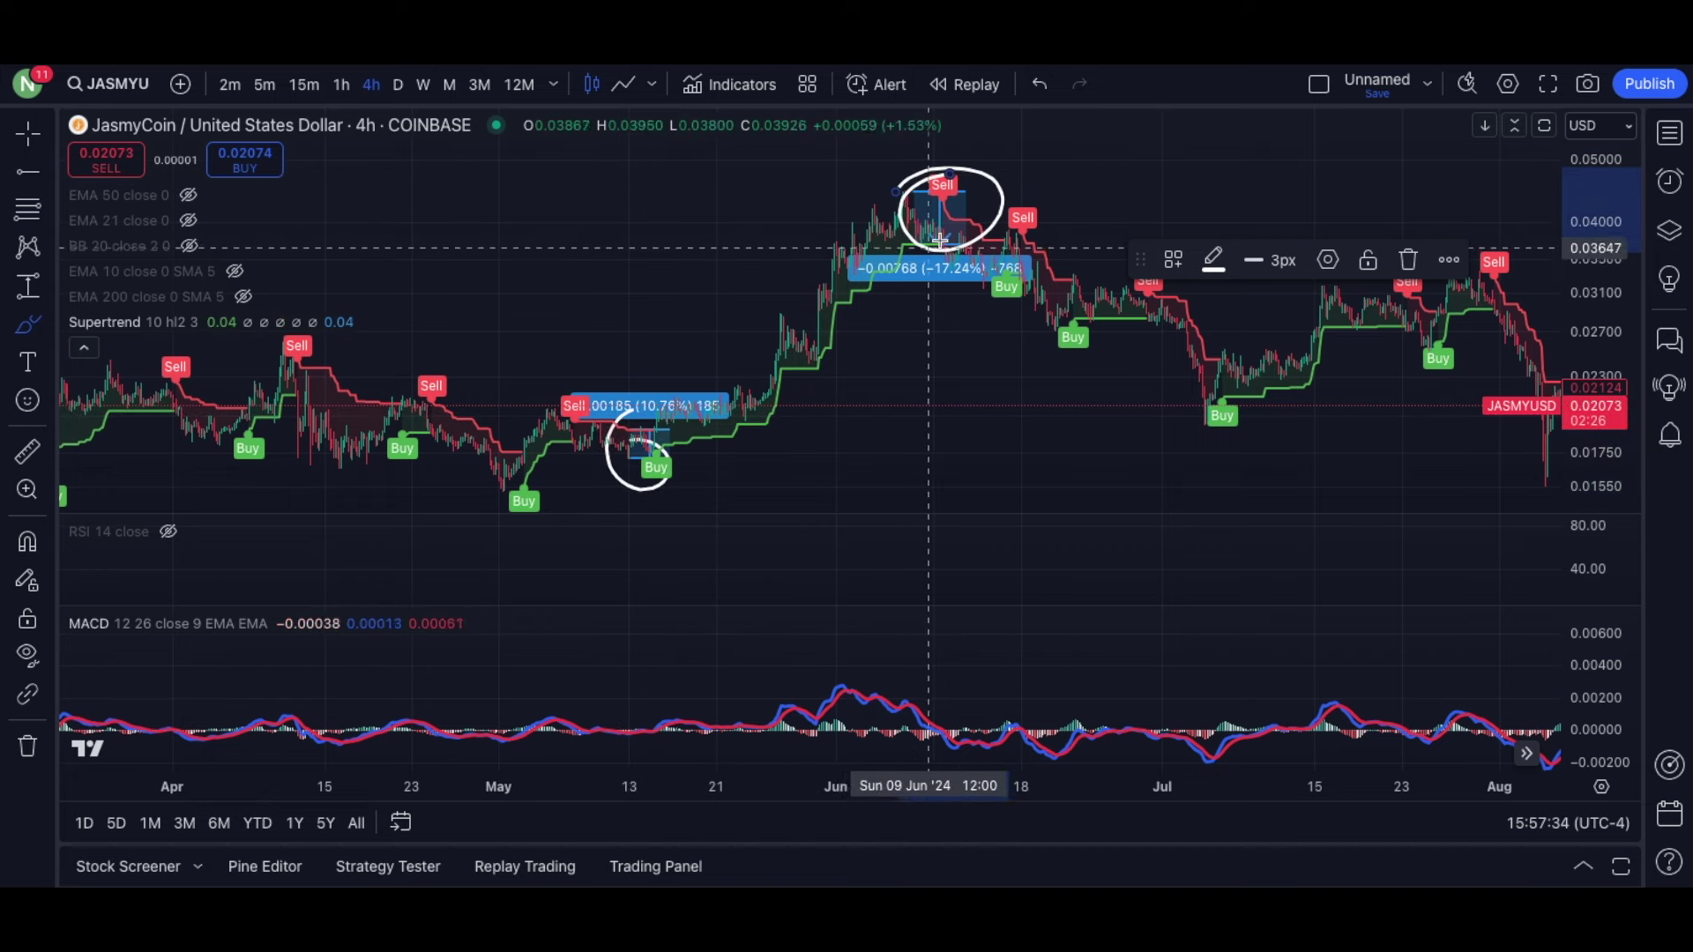
Place a price range measurement from about 0.01909 on 18 May up to about 0.03717 in early June.
left_click(27, 287)
left_click(692, 428)
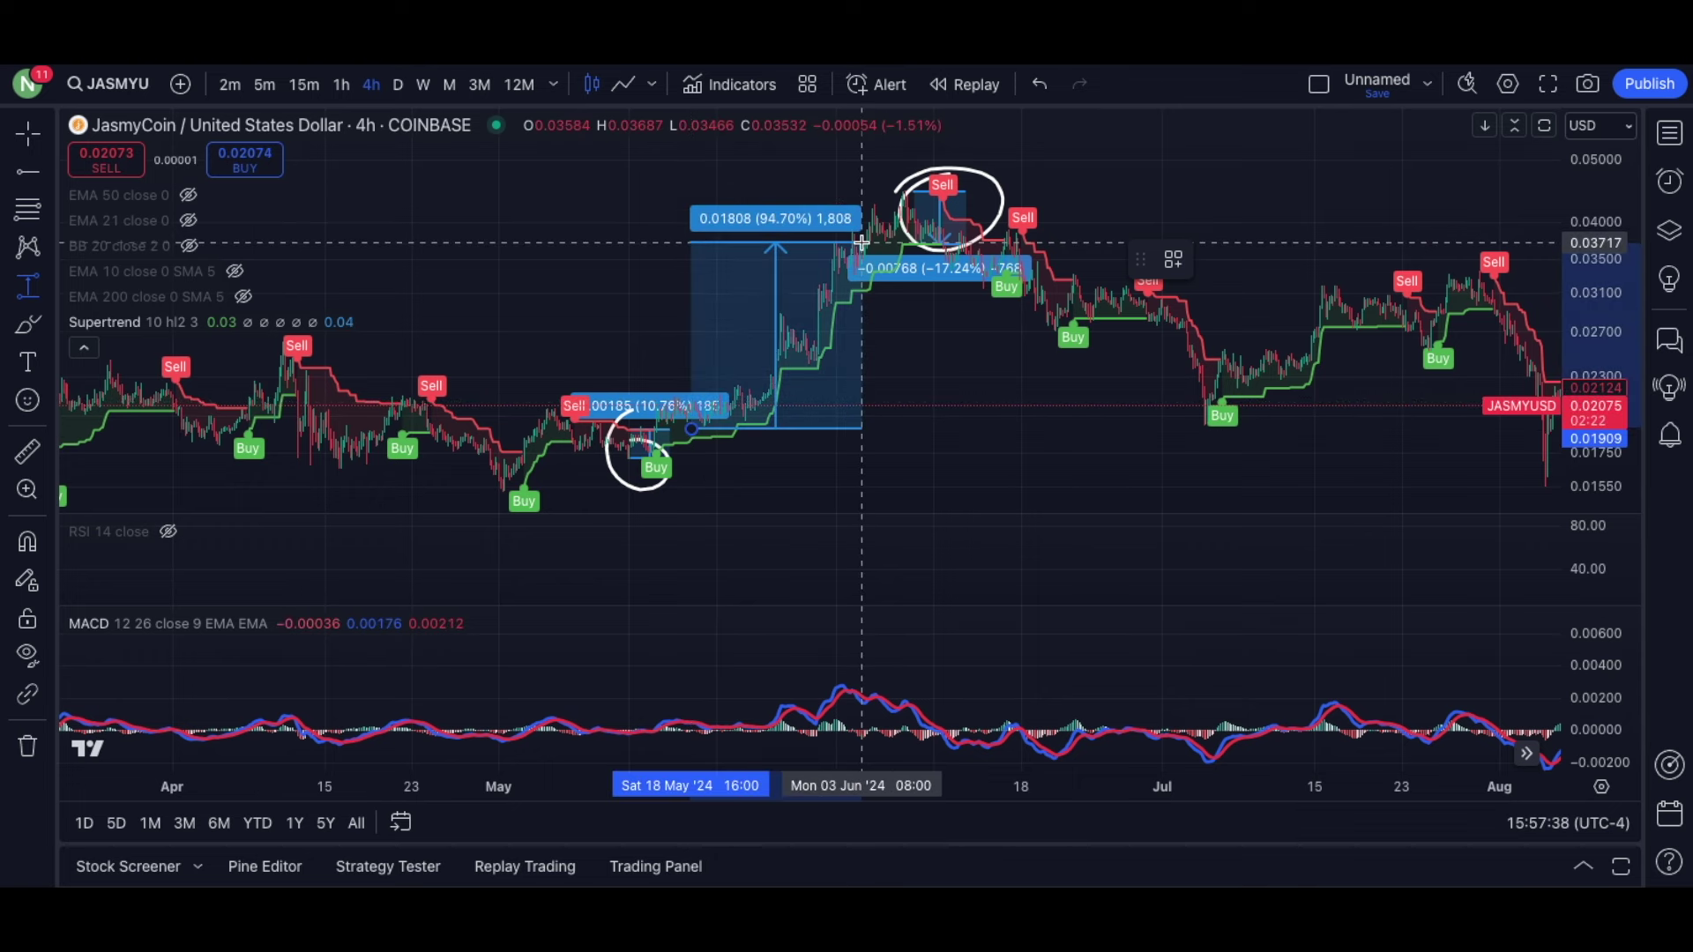
left_click(863, 242)
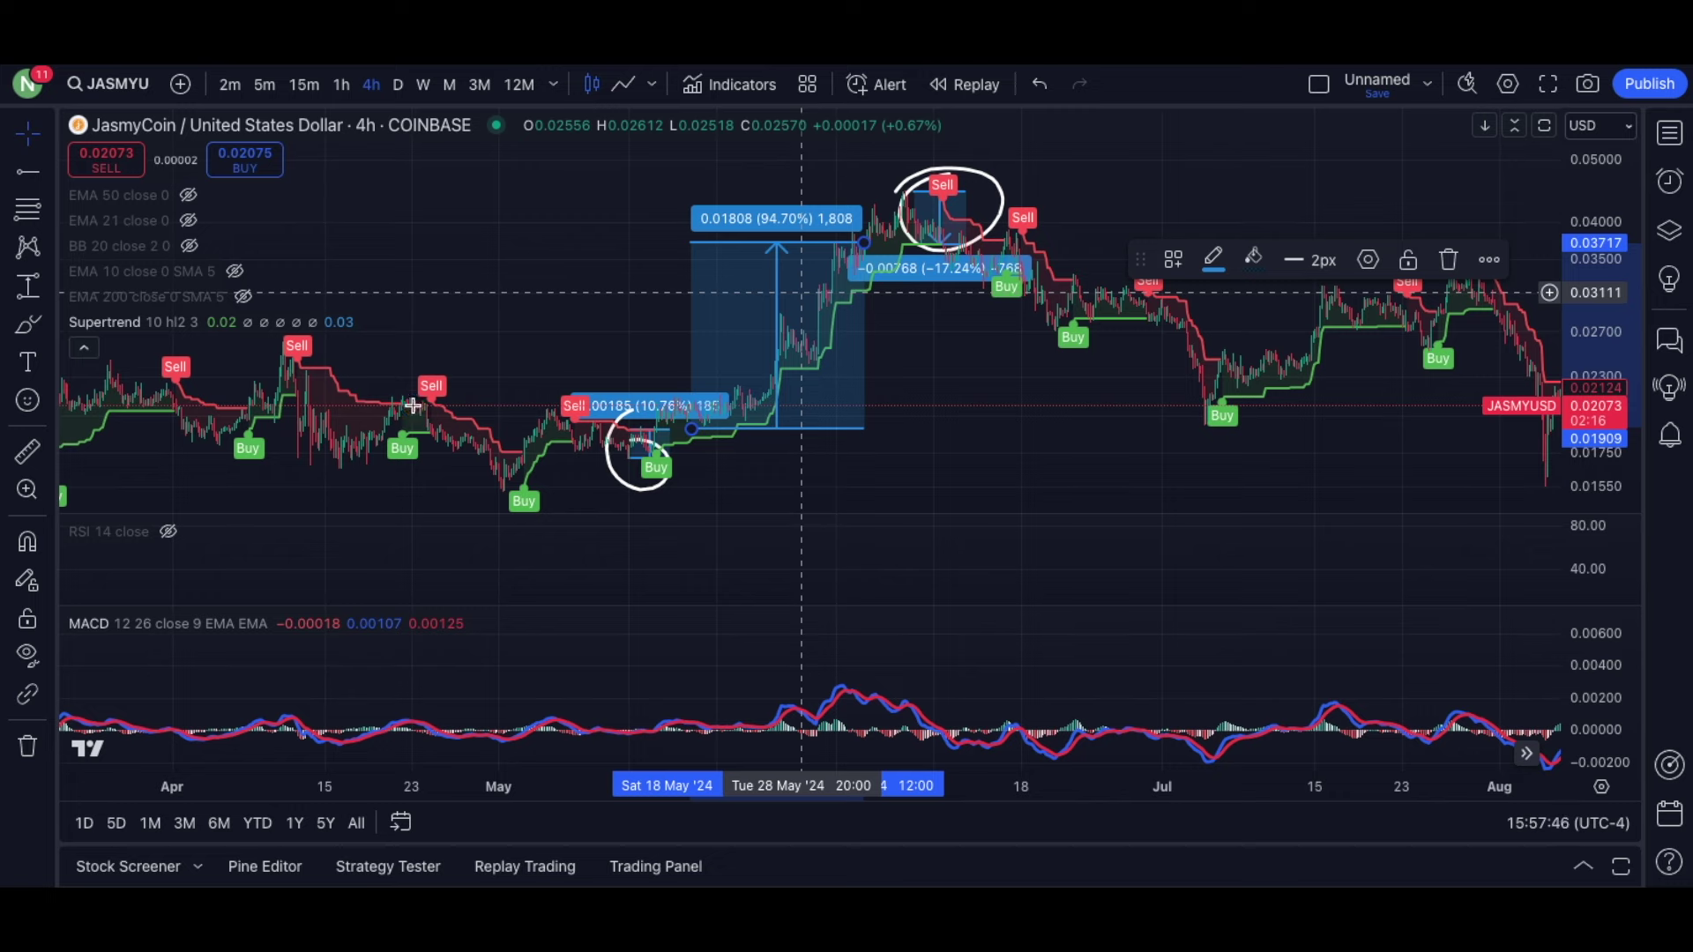
left_click(537, 325)
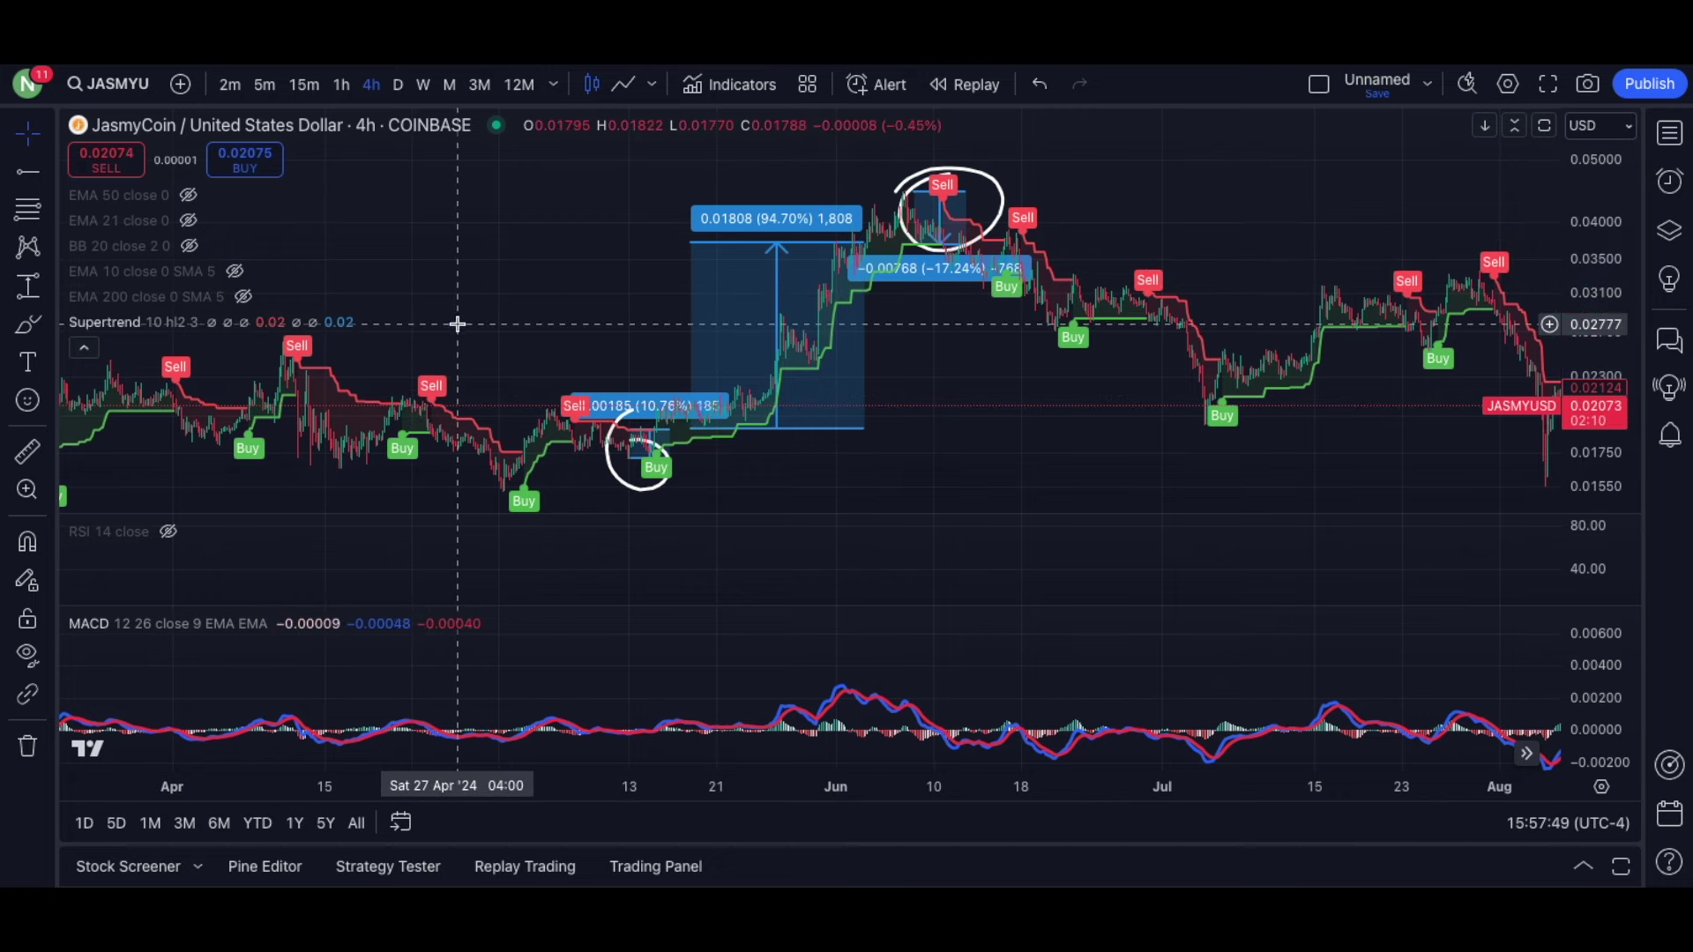
Remove all drawings from the 4-hour chart.
scroll(778, 302, "left", 1)
scroll(730, 371, "left", 5)
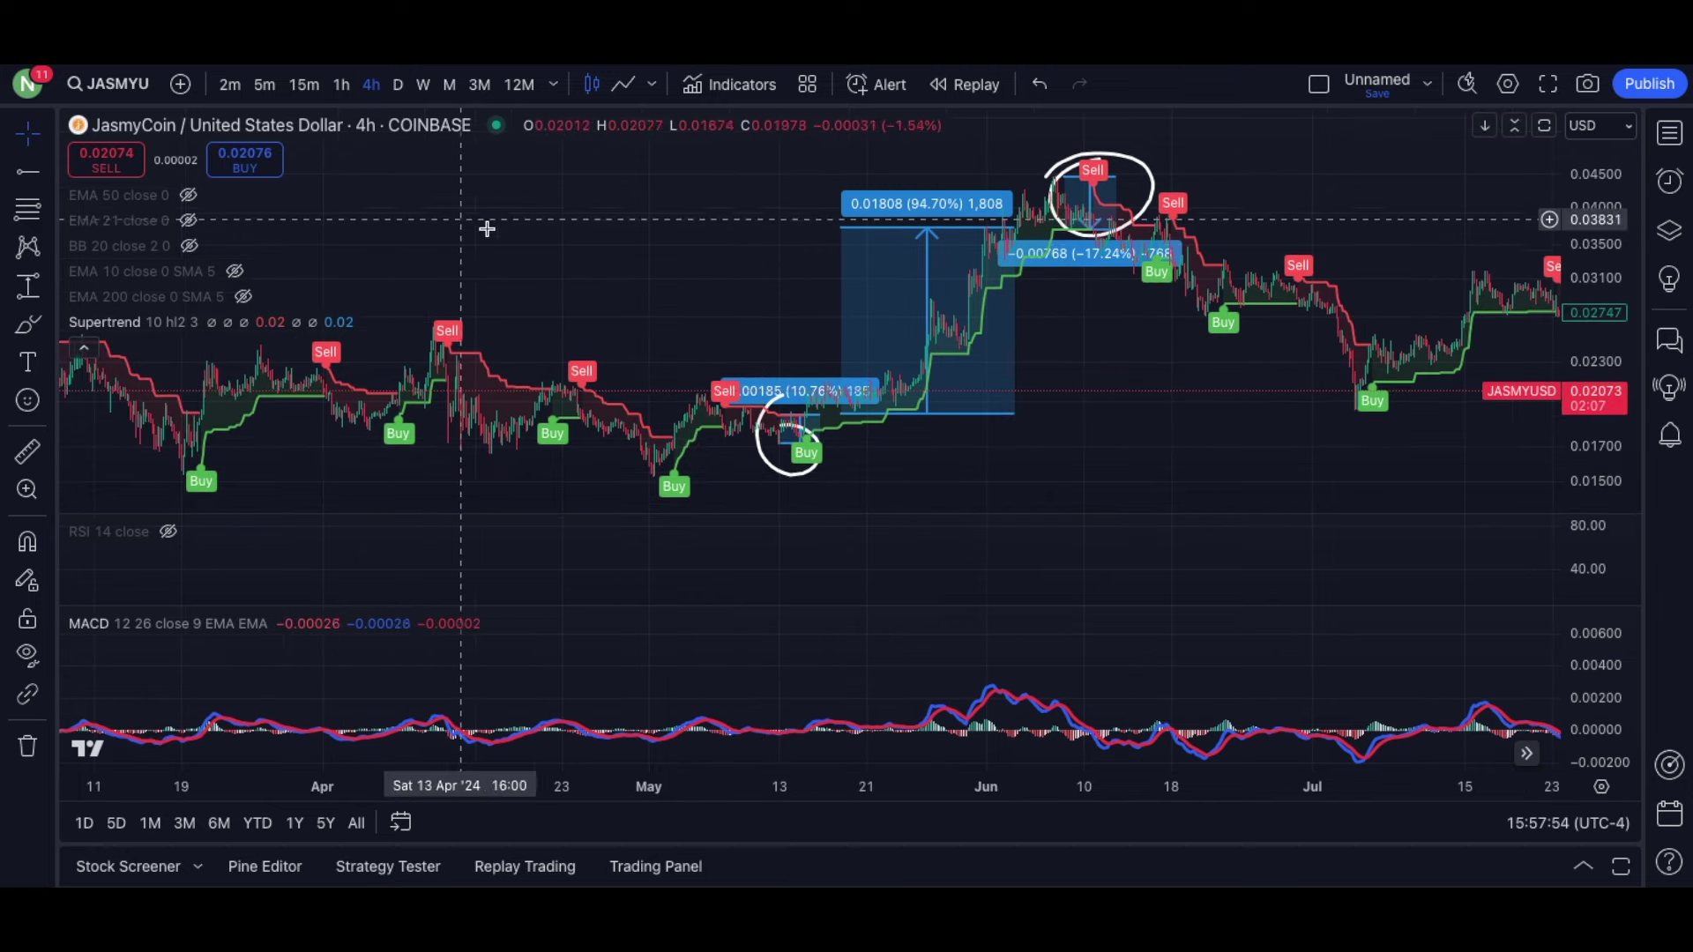
scroll(487, 230, "down", 2)
scroll(529, 242, "up", 2)
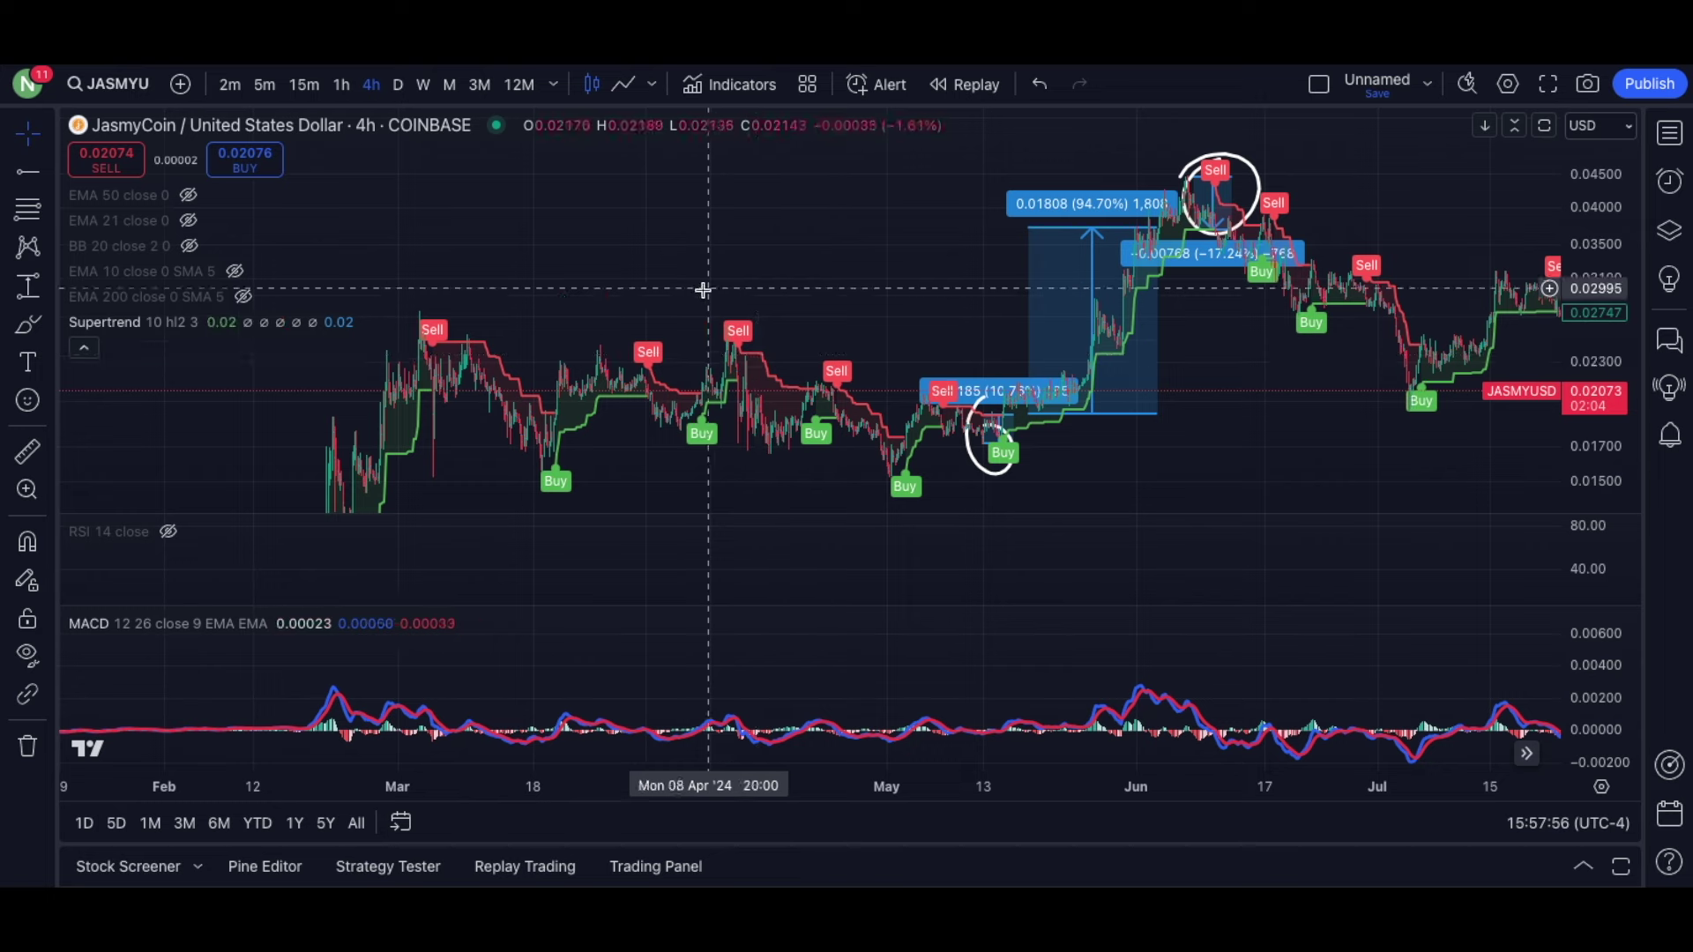
right_click(641, 254)
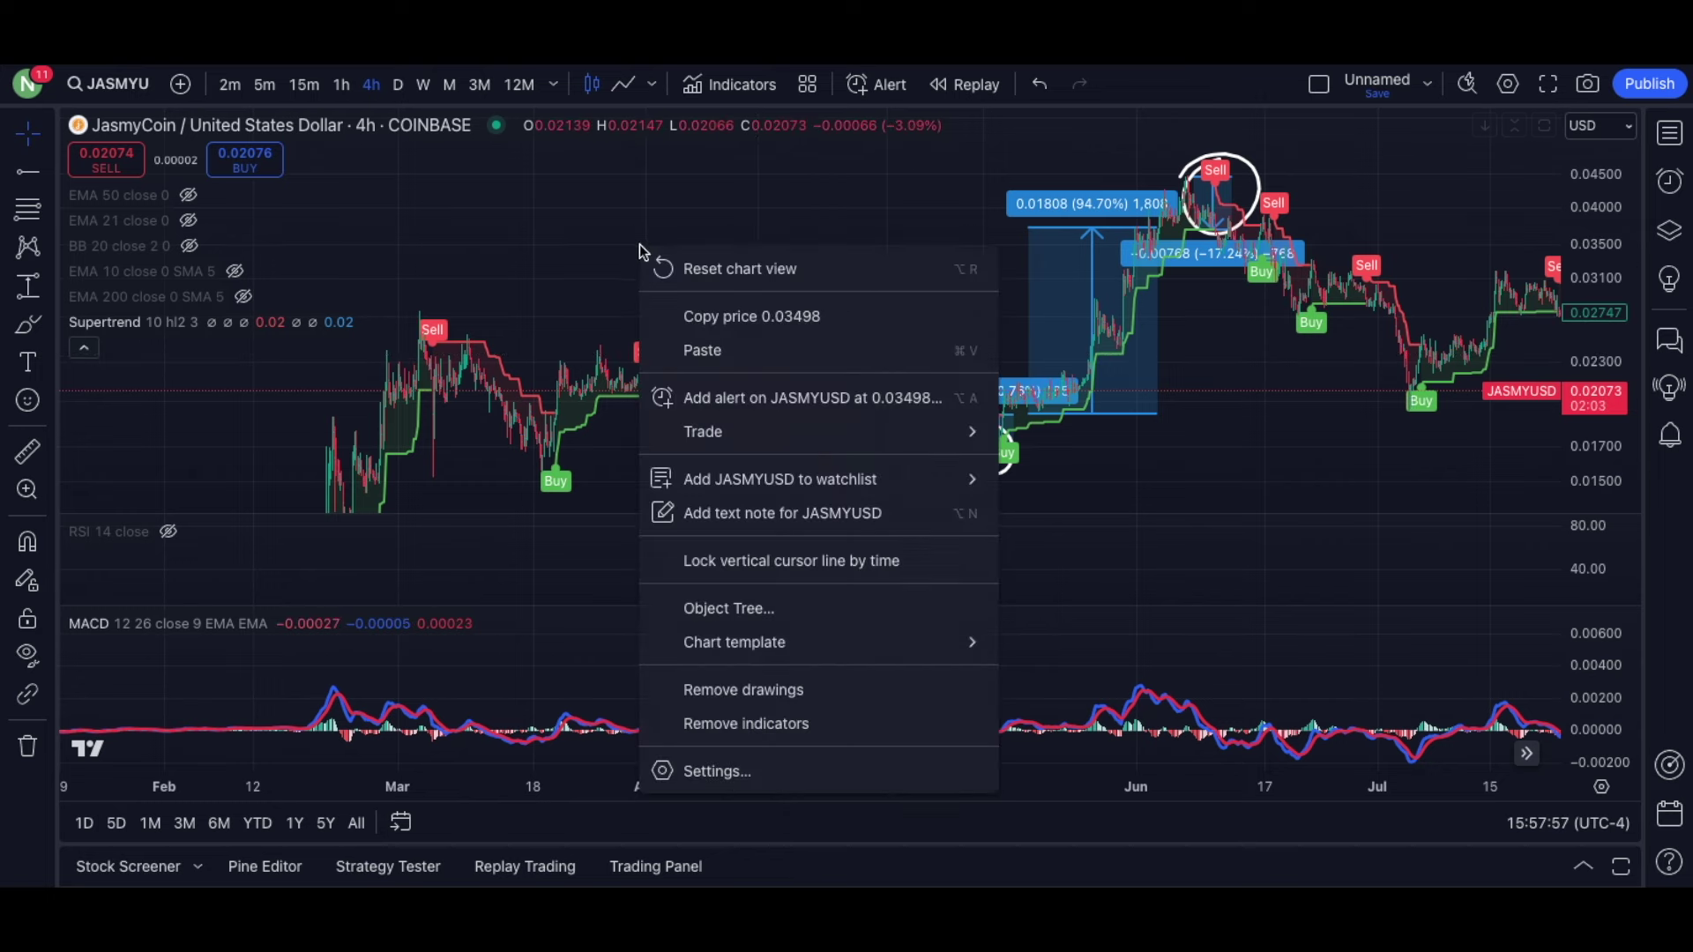
left_click(743, 690)
Examine the Supertrend buy and sell signals on the 4-hour chart from early 2024 through the sideways March to May range.
left_click_drag(700, 256, 778, 215)
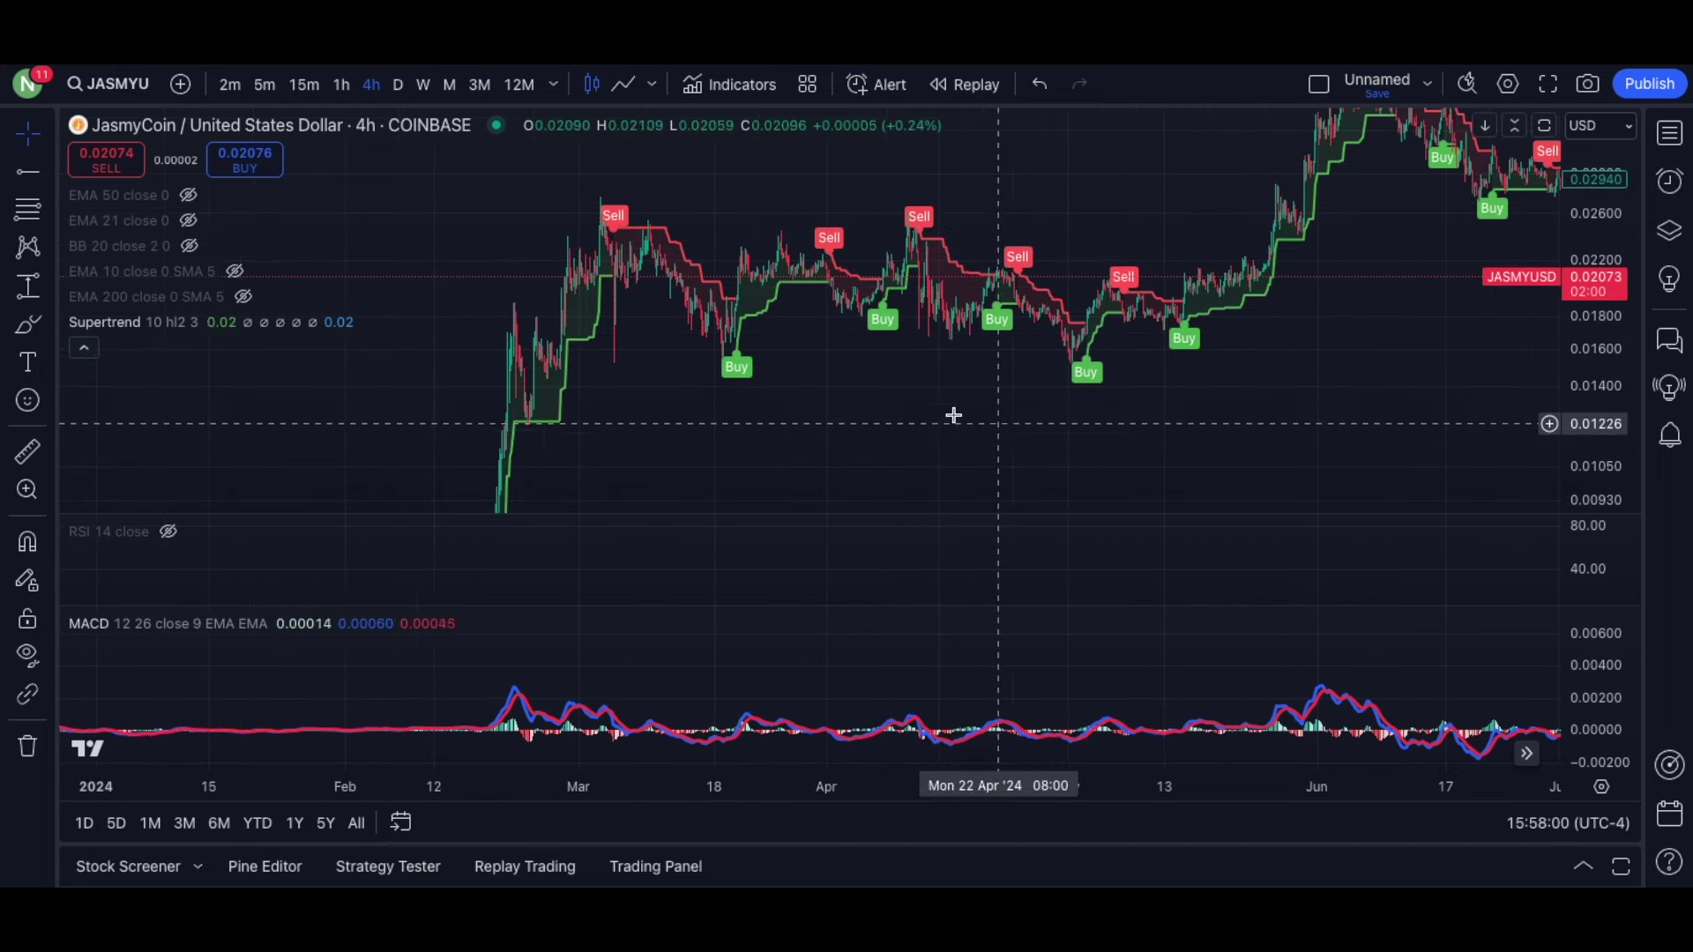
left_click_drag(1594, 318, 1594, 367)
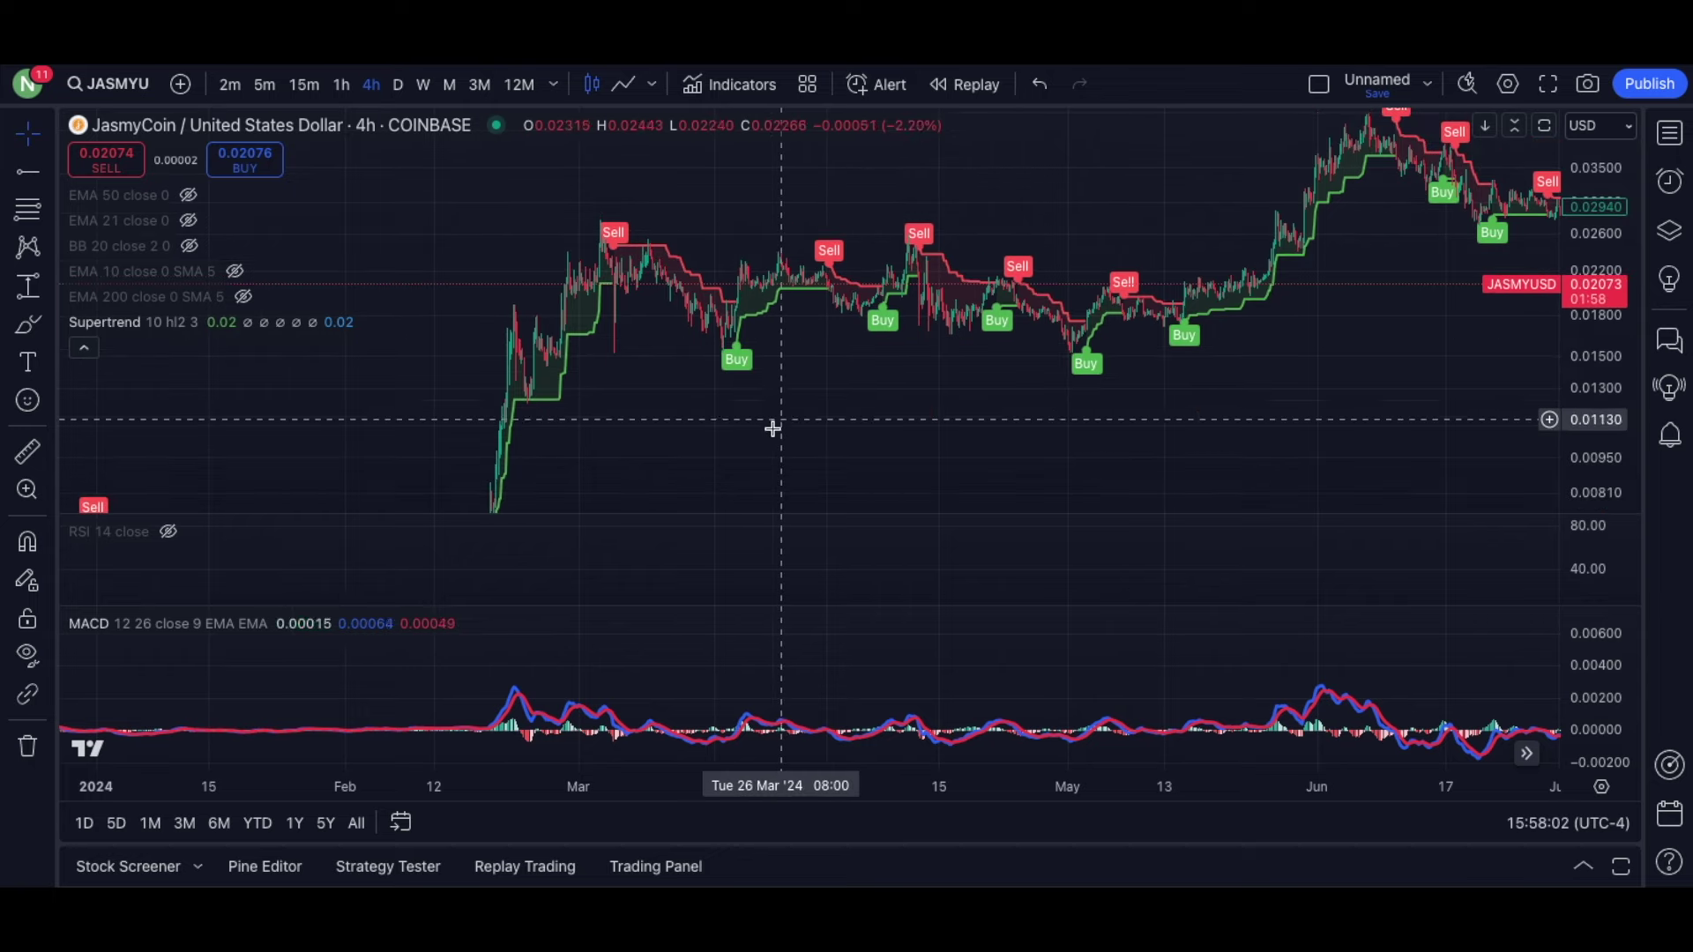
left_click_drag(736, 452, 855, 367)
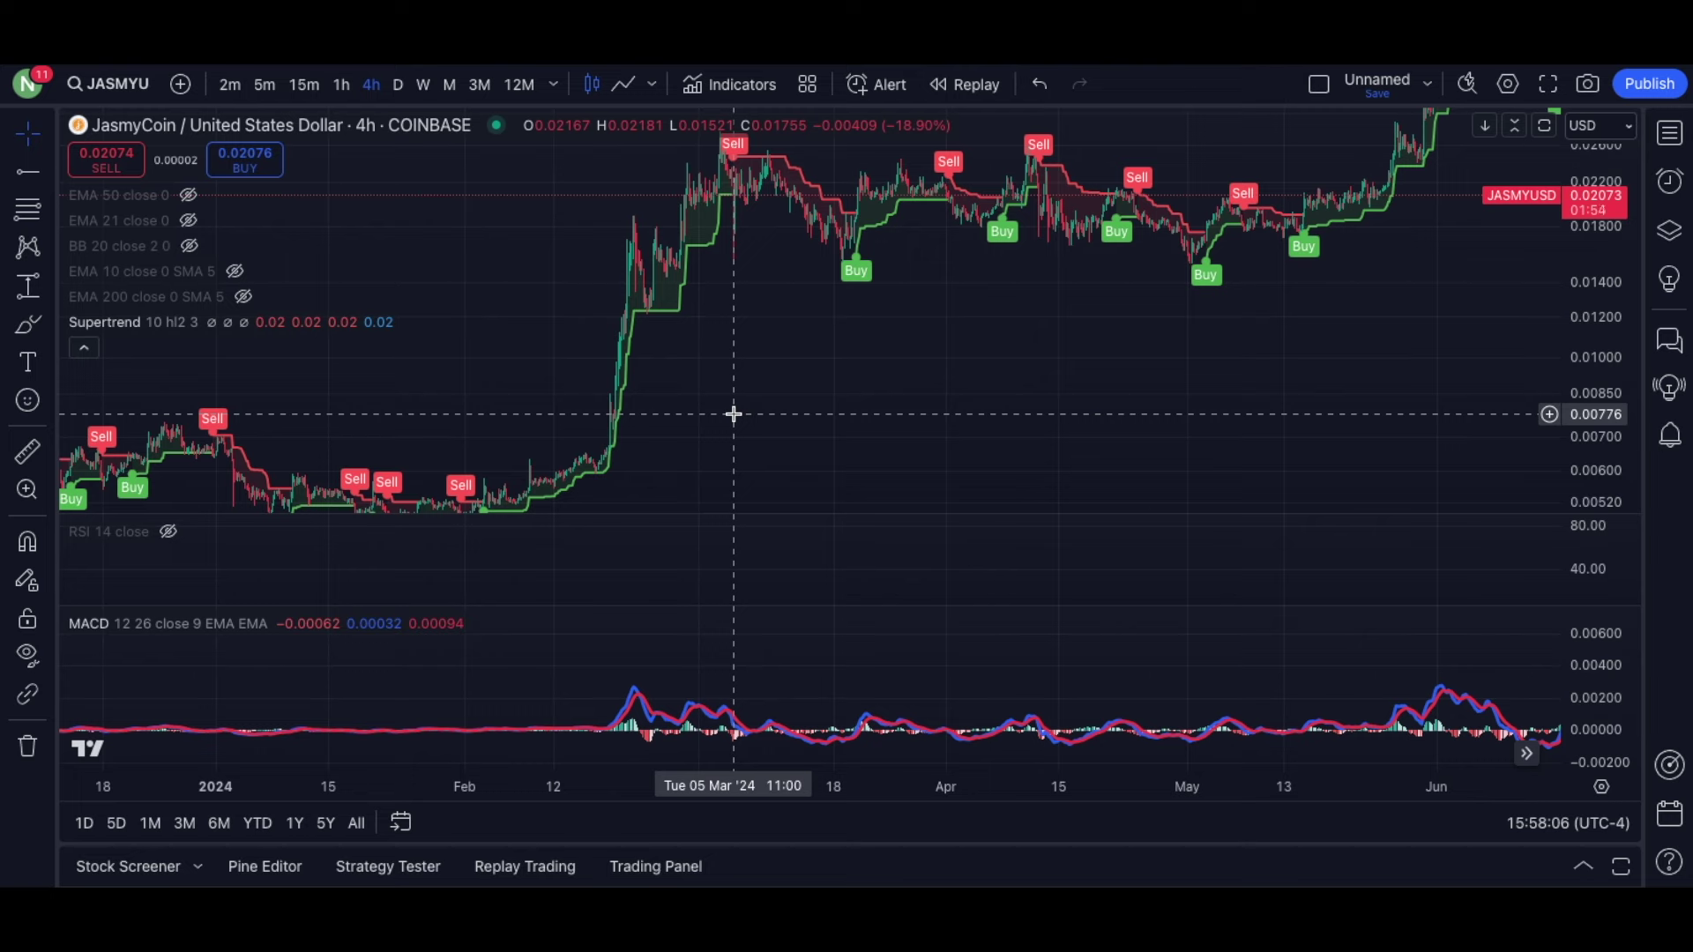
scroll(730, 408, "left", 3)
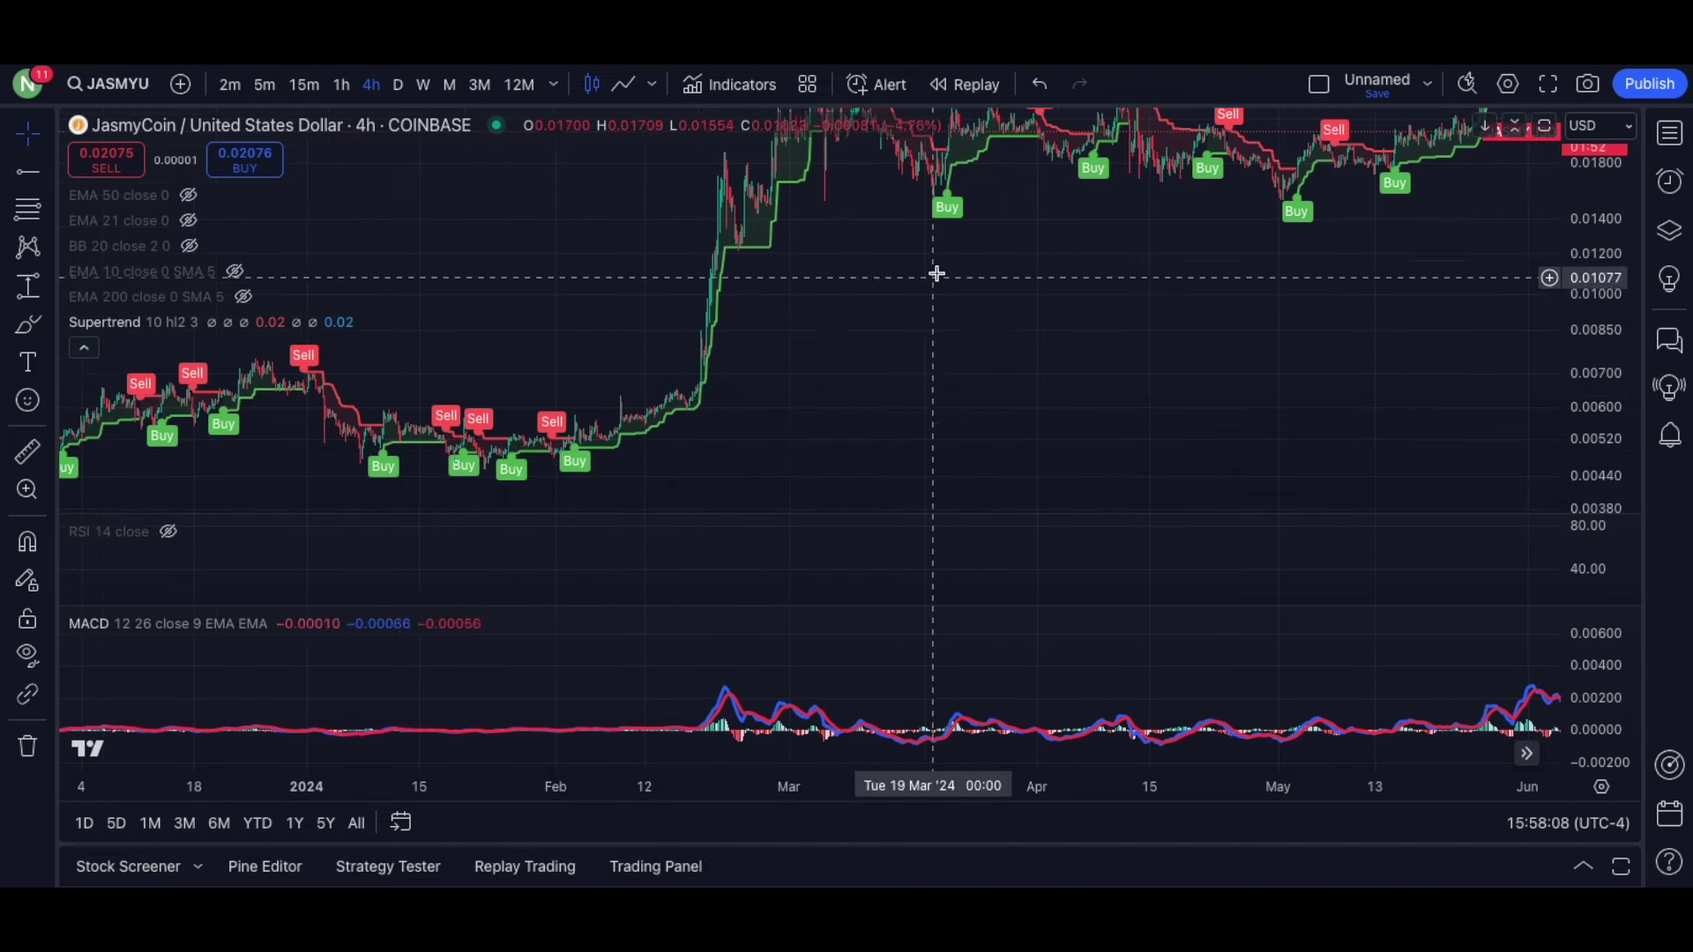
scroll(948, 224, "right", 2)
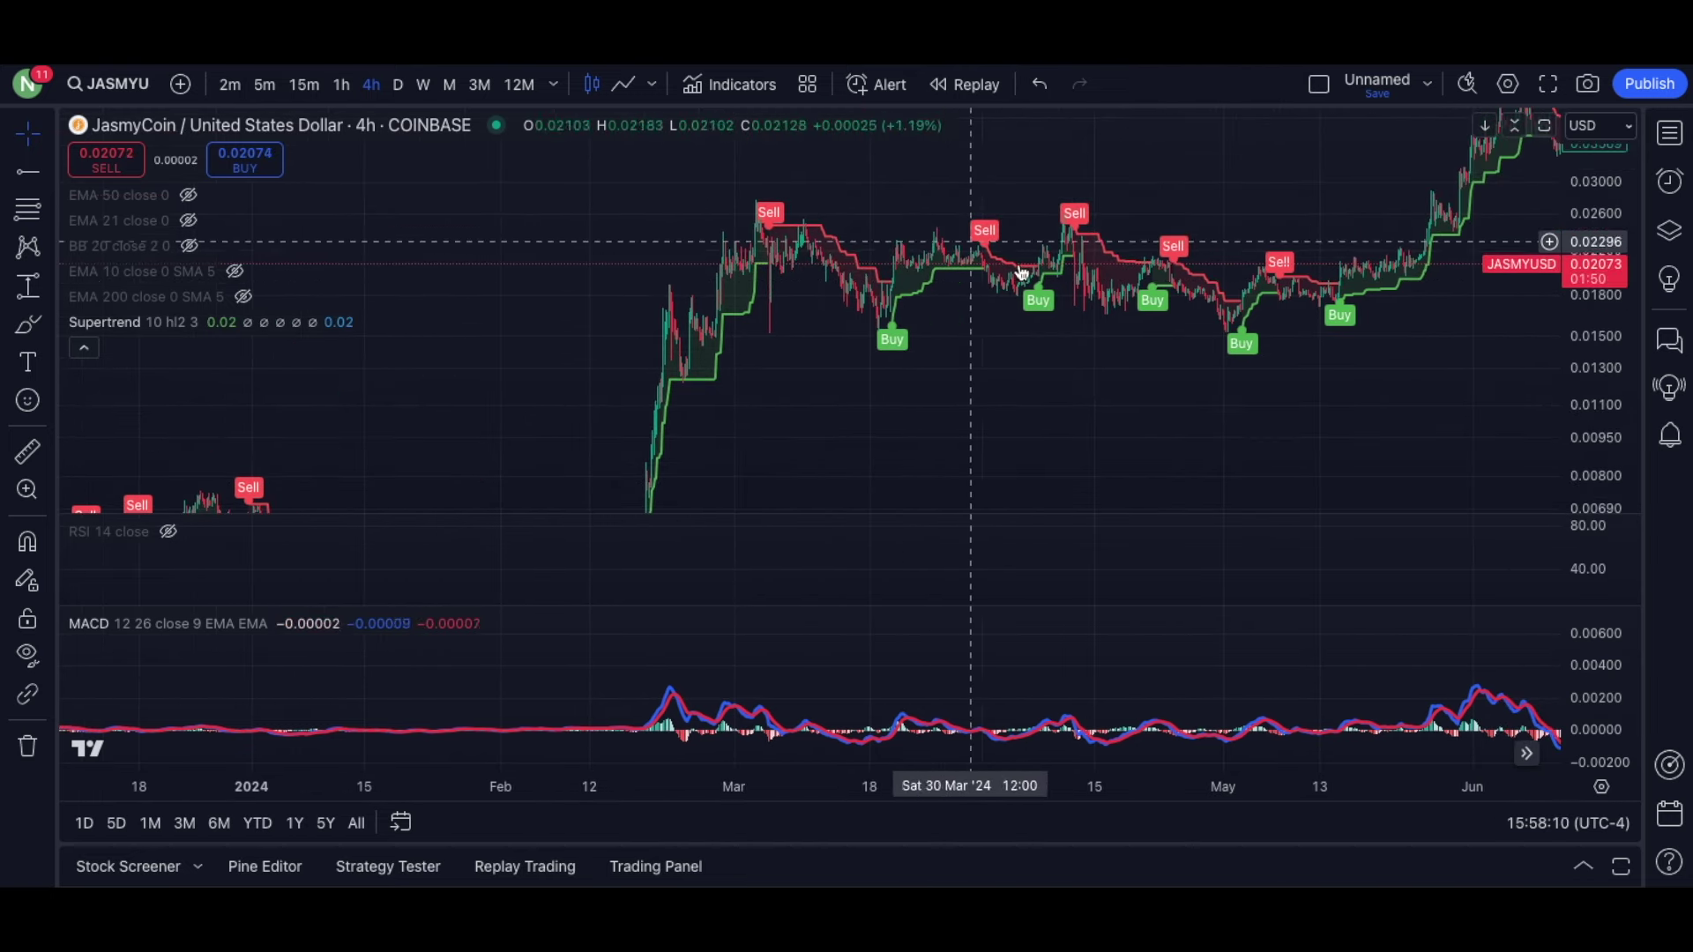
scroll(1039, 403, "right", 2)
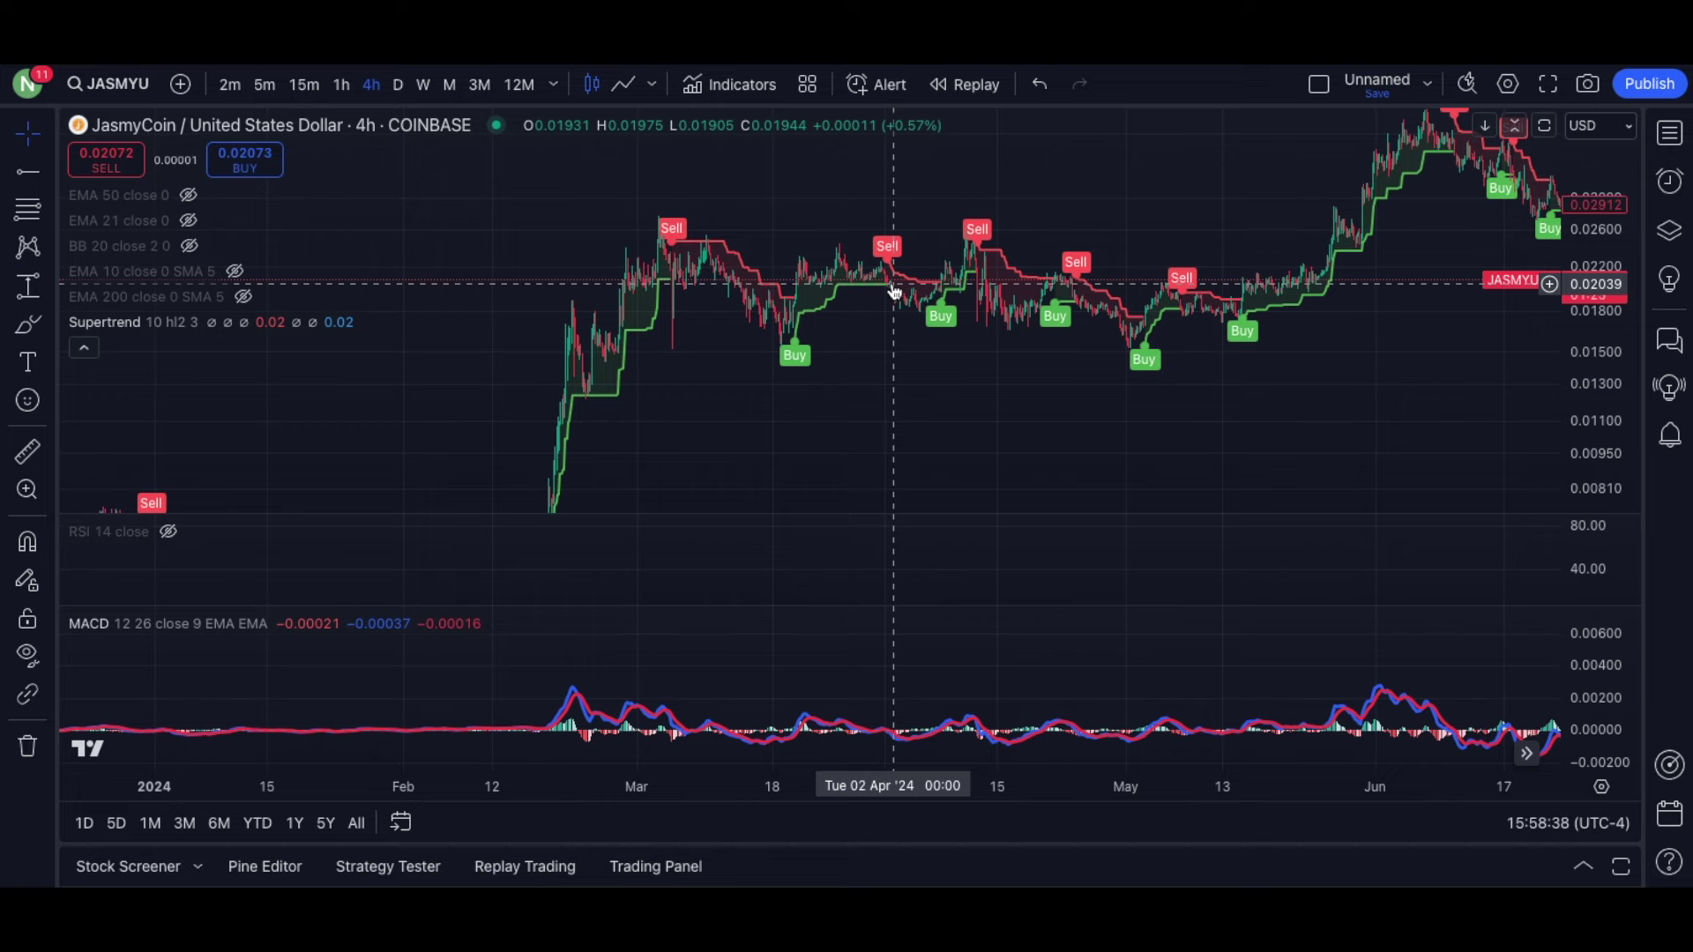
scroll(798, 296, "up", 2)
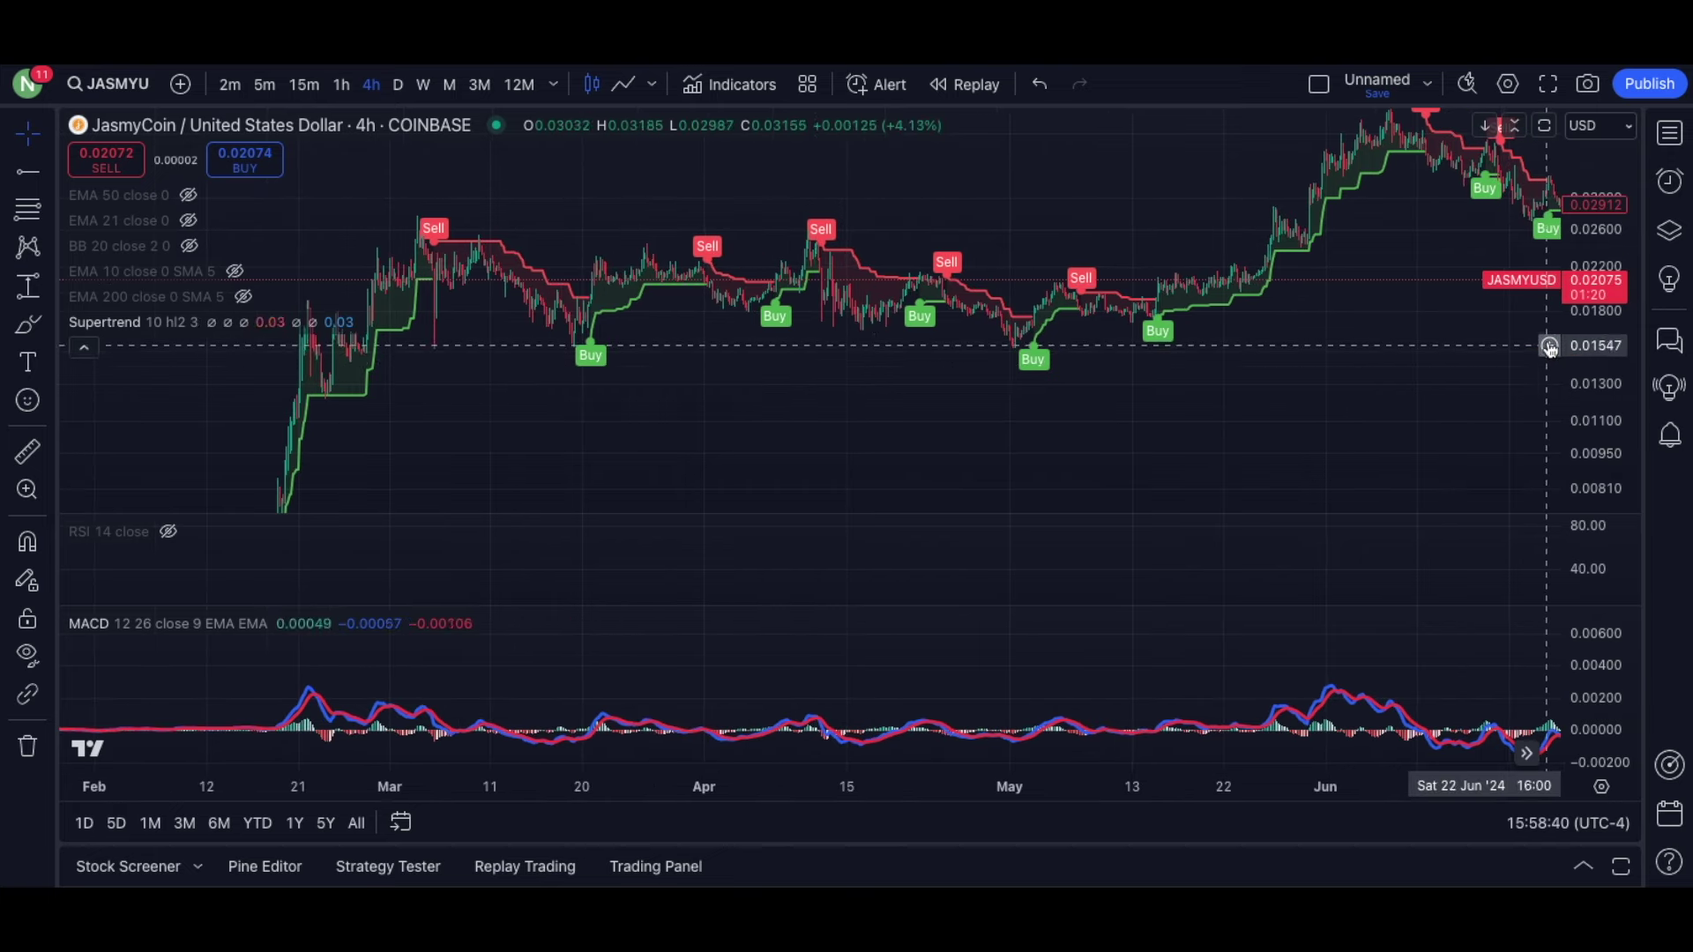
left_click_drag(1584, 371, 1584, 258)
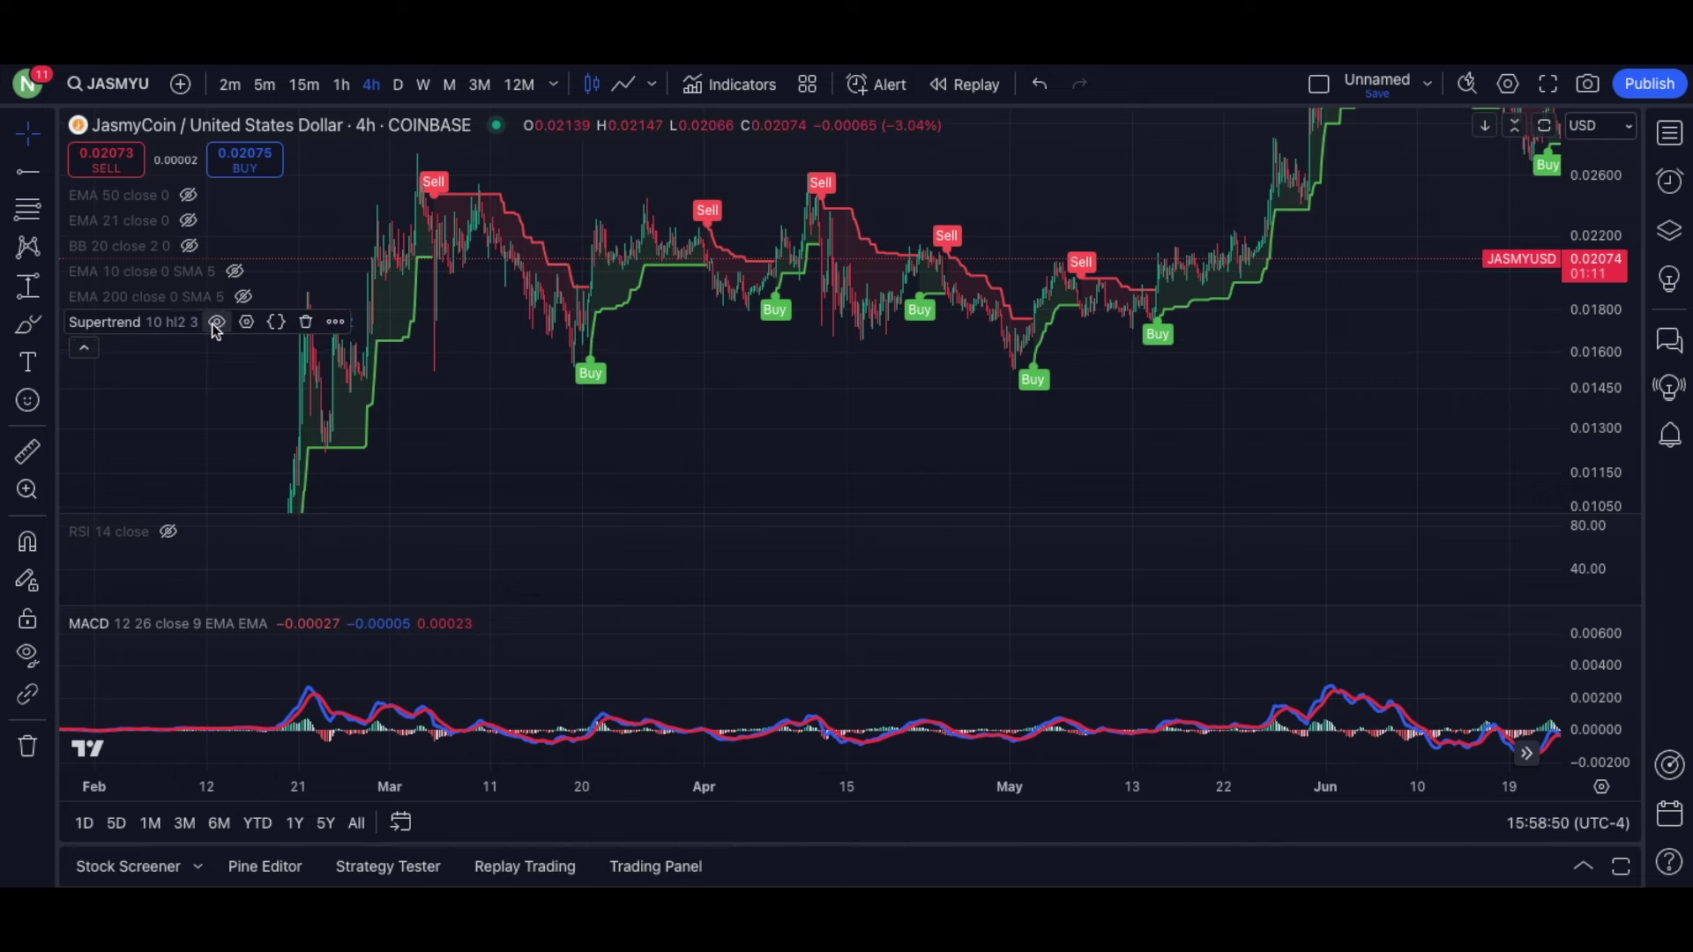
Hide the Supertrend indicator on the 4-hour chart.
left_click(216, 322)
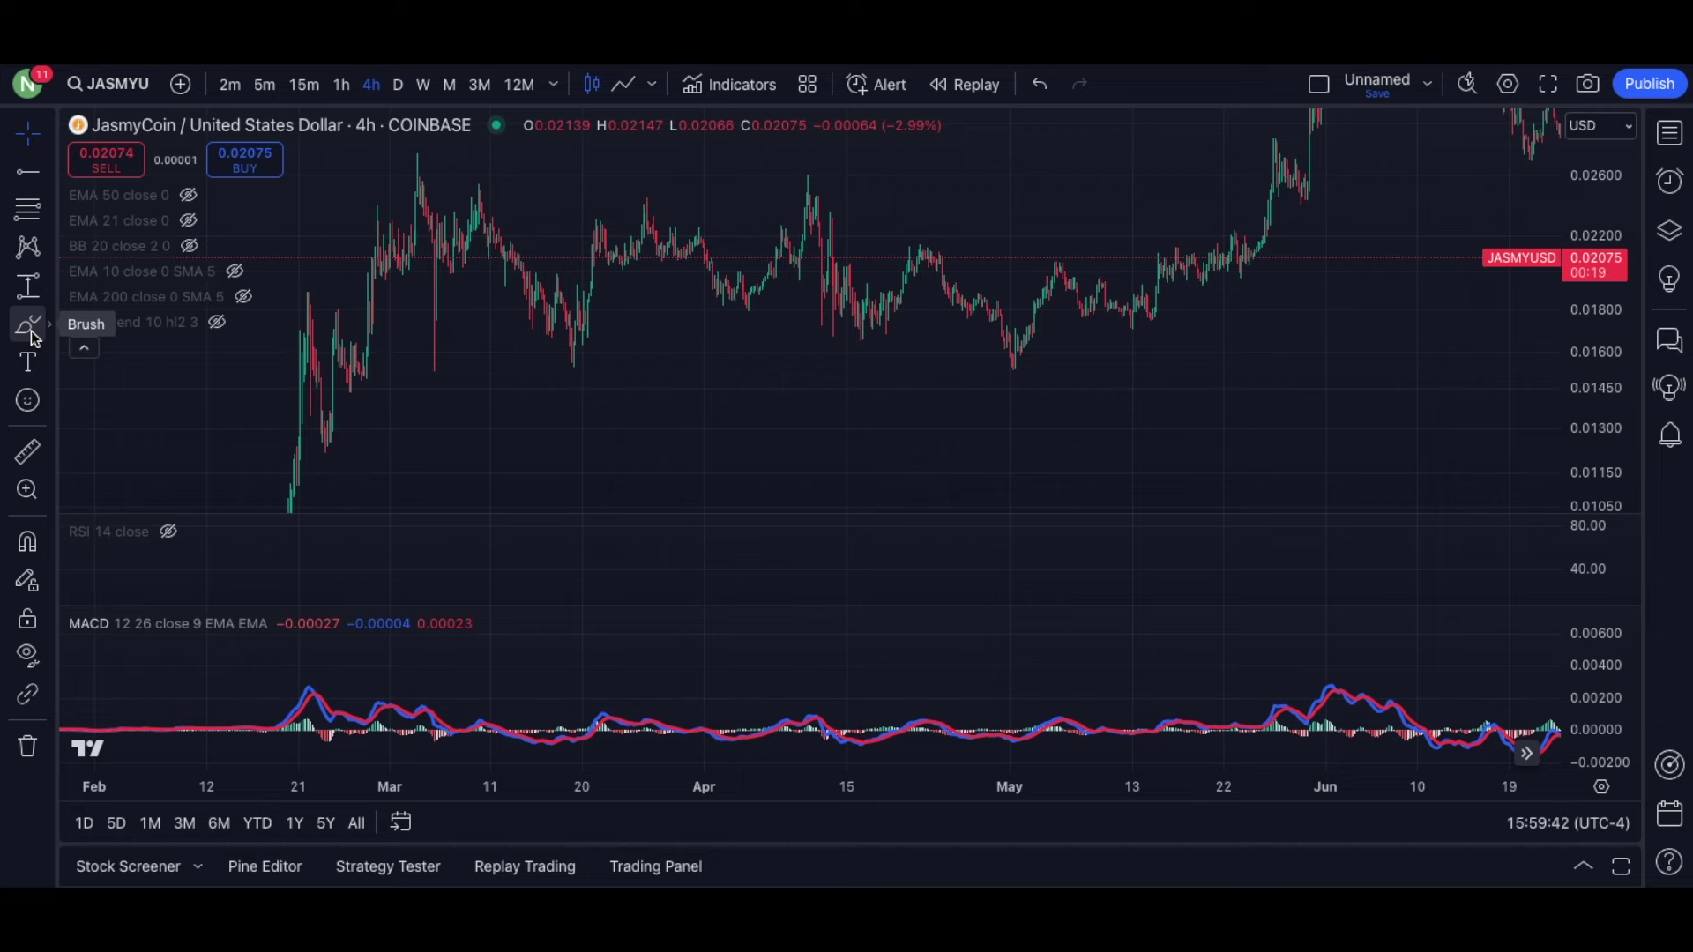
Place a horizontal ray from the 5 August candle along the mid-August low, adjusted to 0.01876.
left_click_drag(1600, 196, 1610, 264)
left_click_drag(1393, 359, 926, 356)
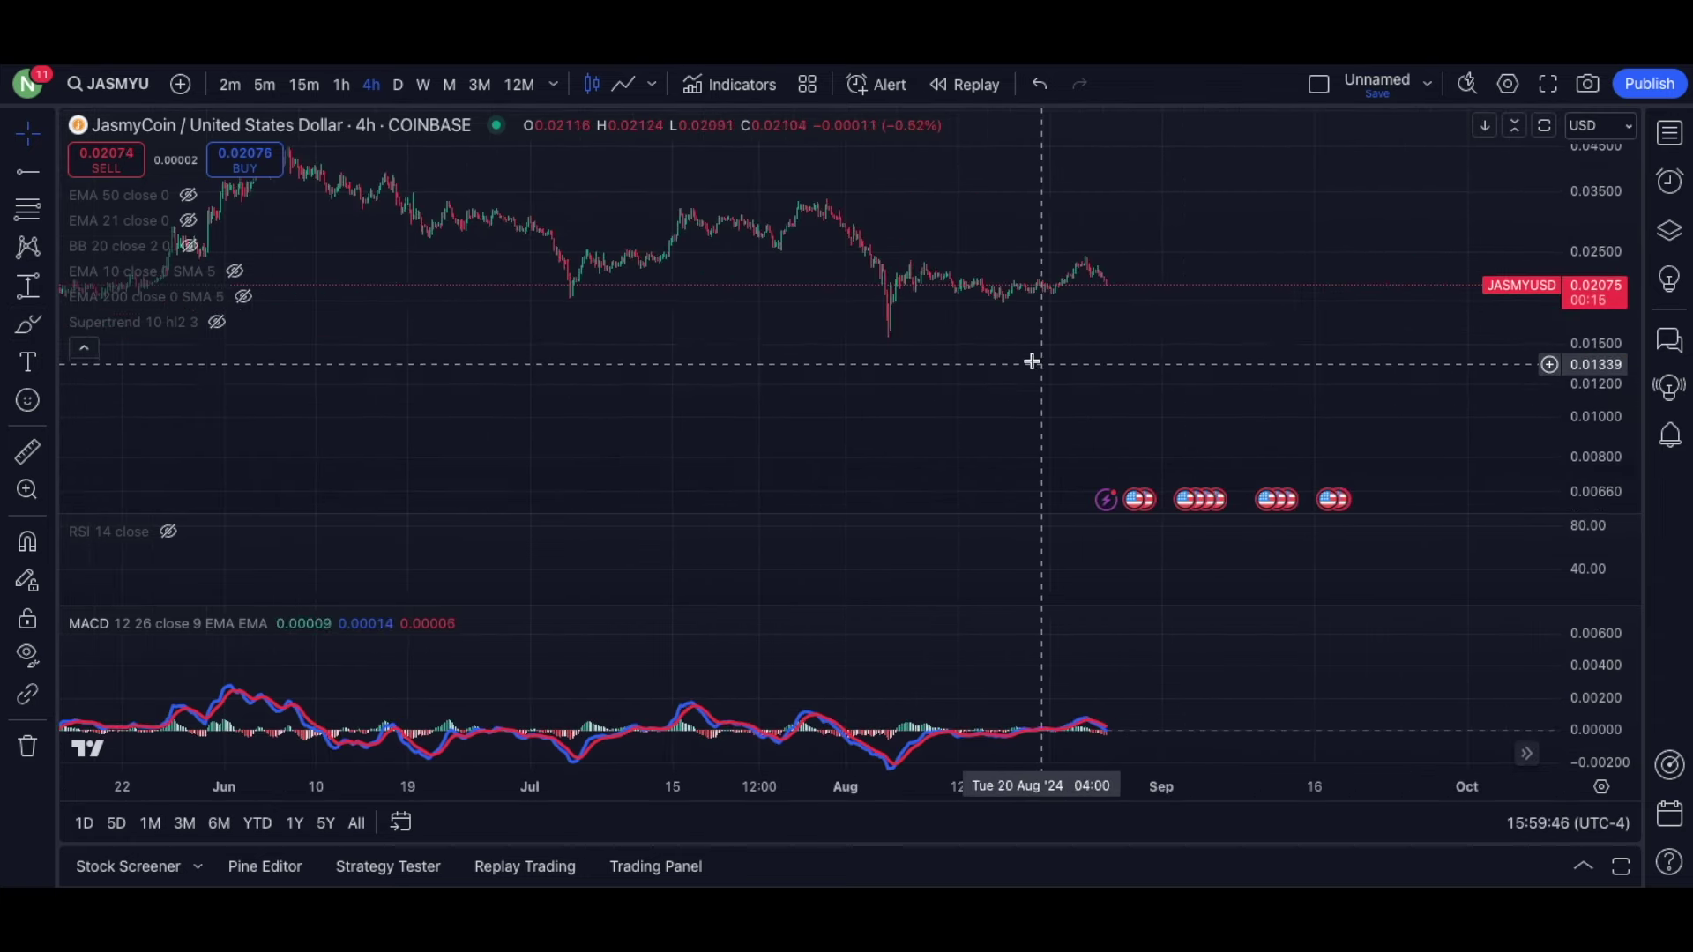
left_click_drag(1031, 360, 1102, 408)
left_click_drag(1619, 384, 1589, 198)
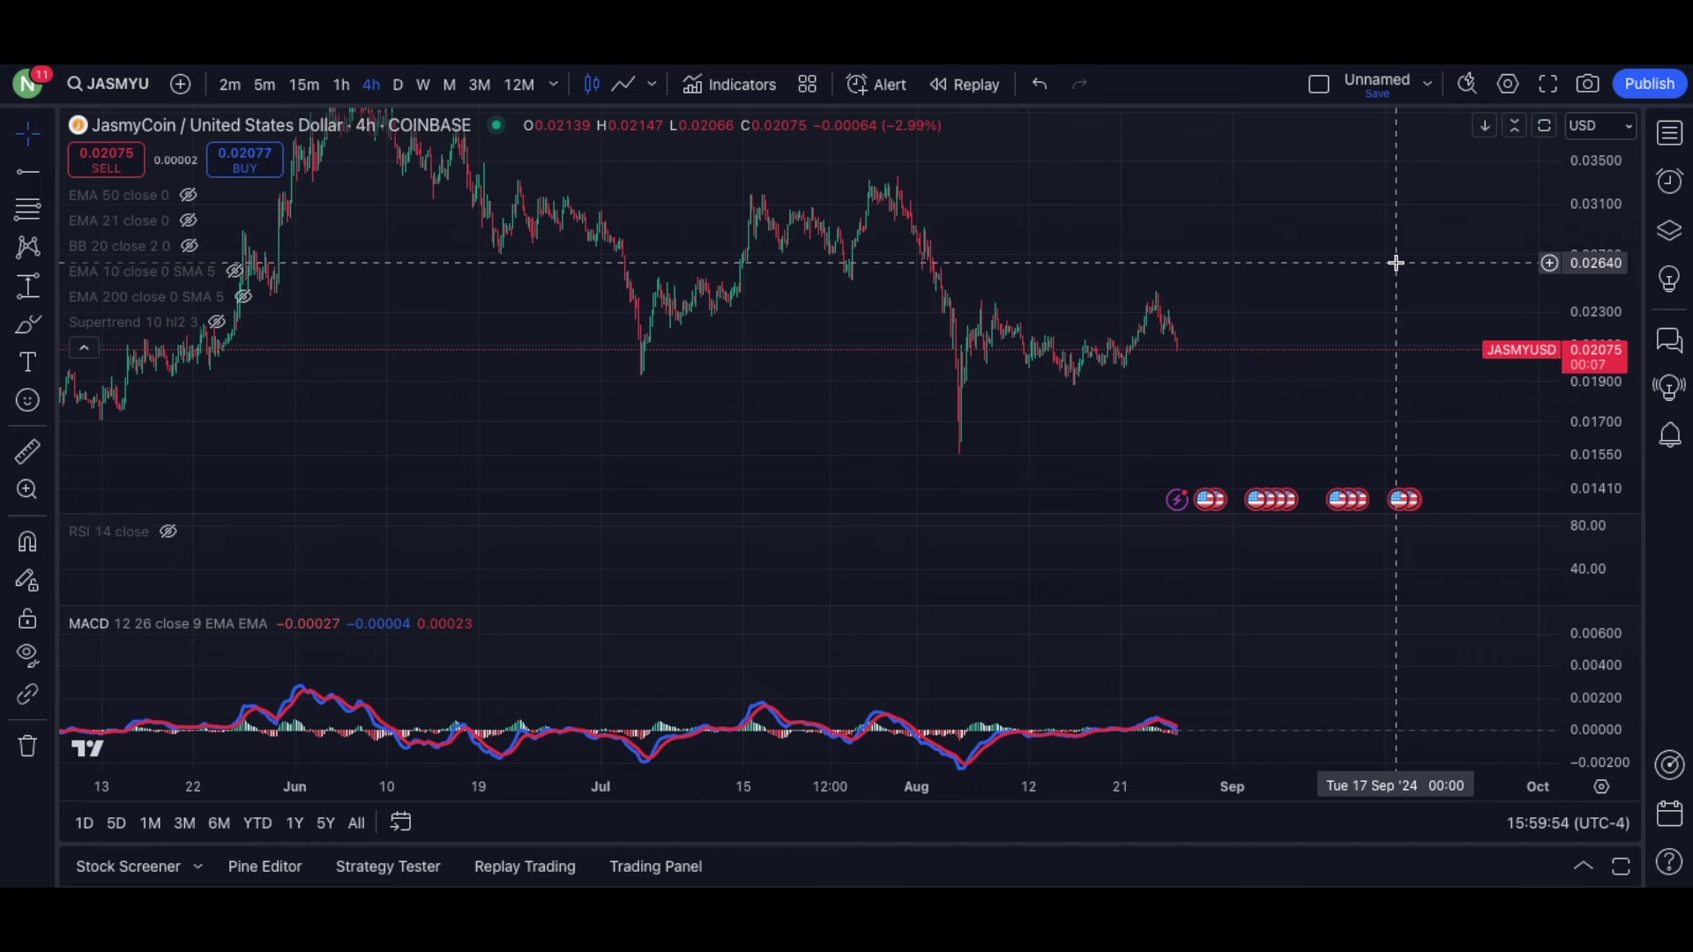
scroll(1396, 262, "up", 5)
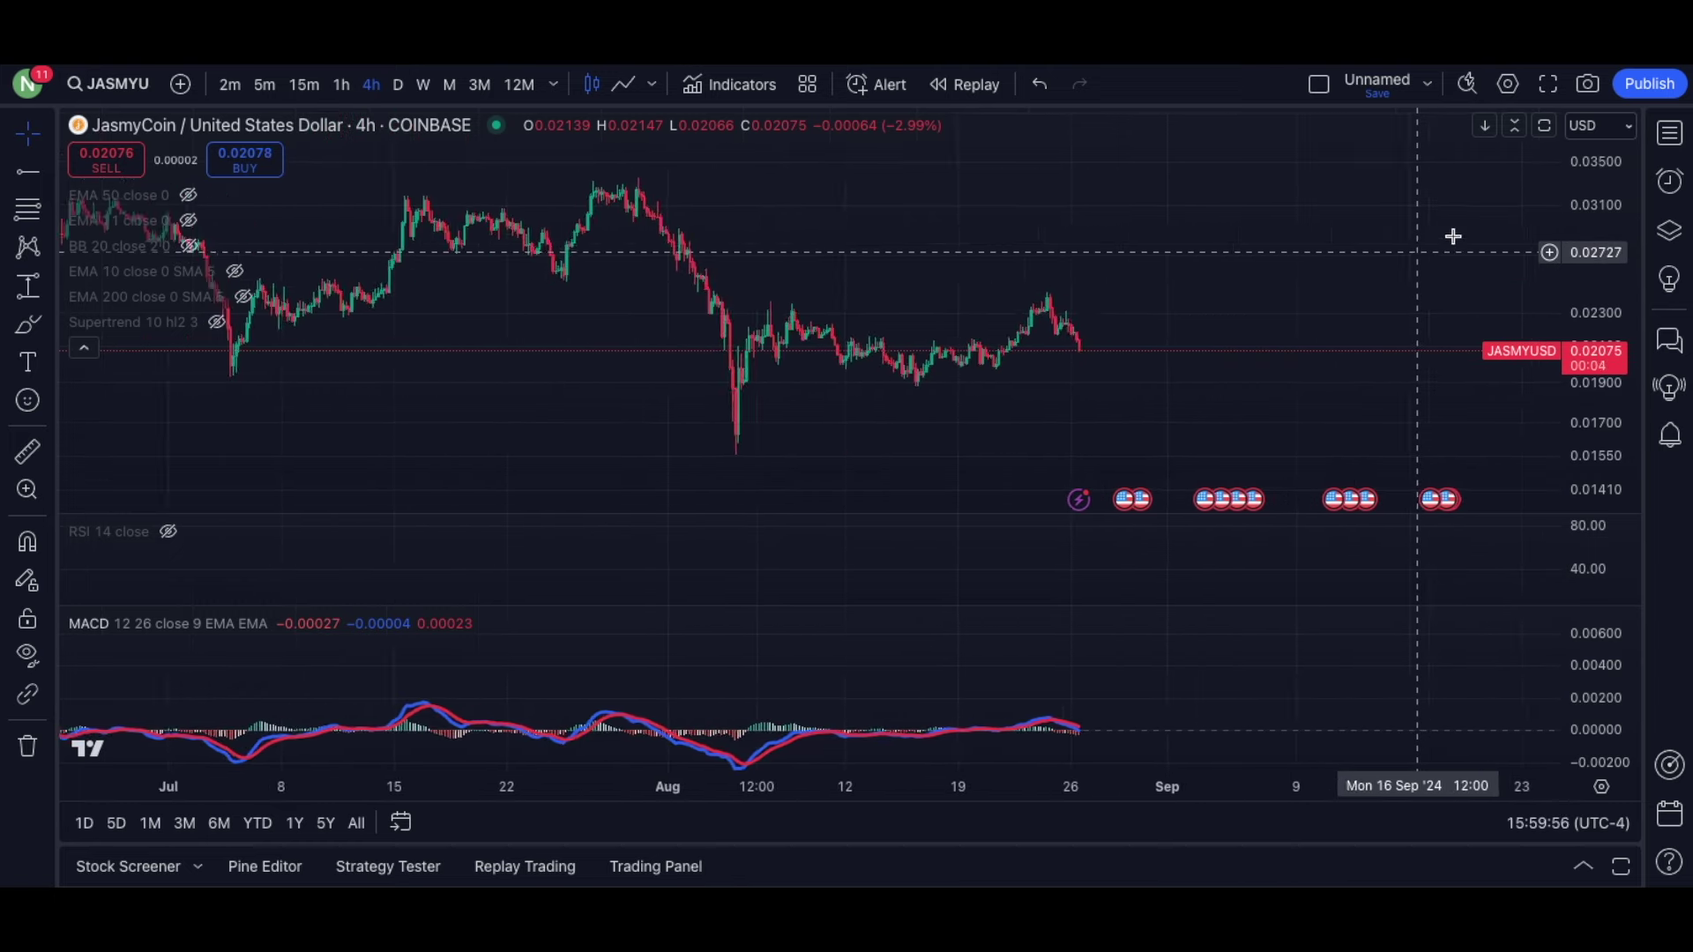
scroll(1454, 237, "up", 1)
left_click(27, 171)
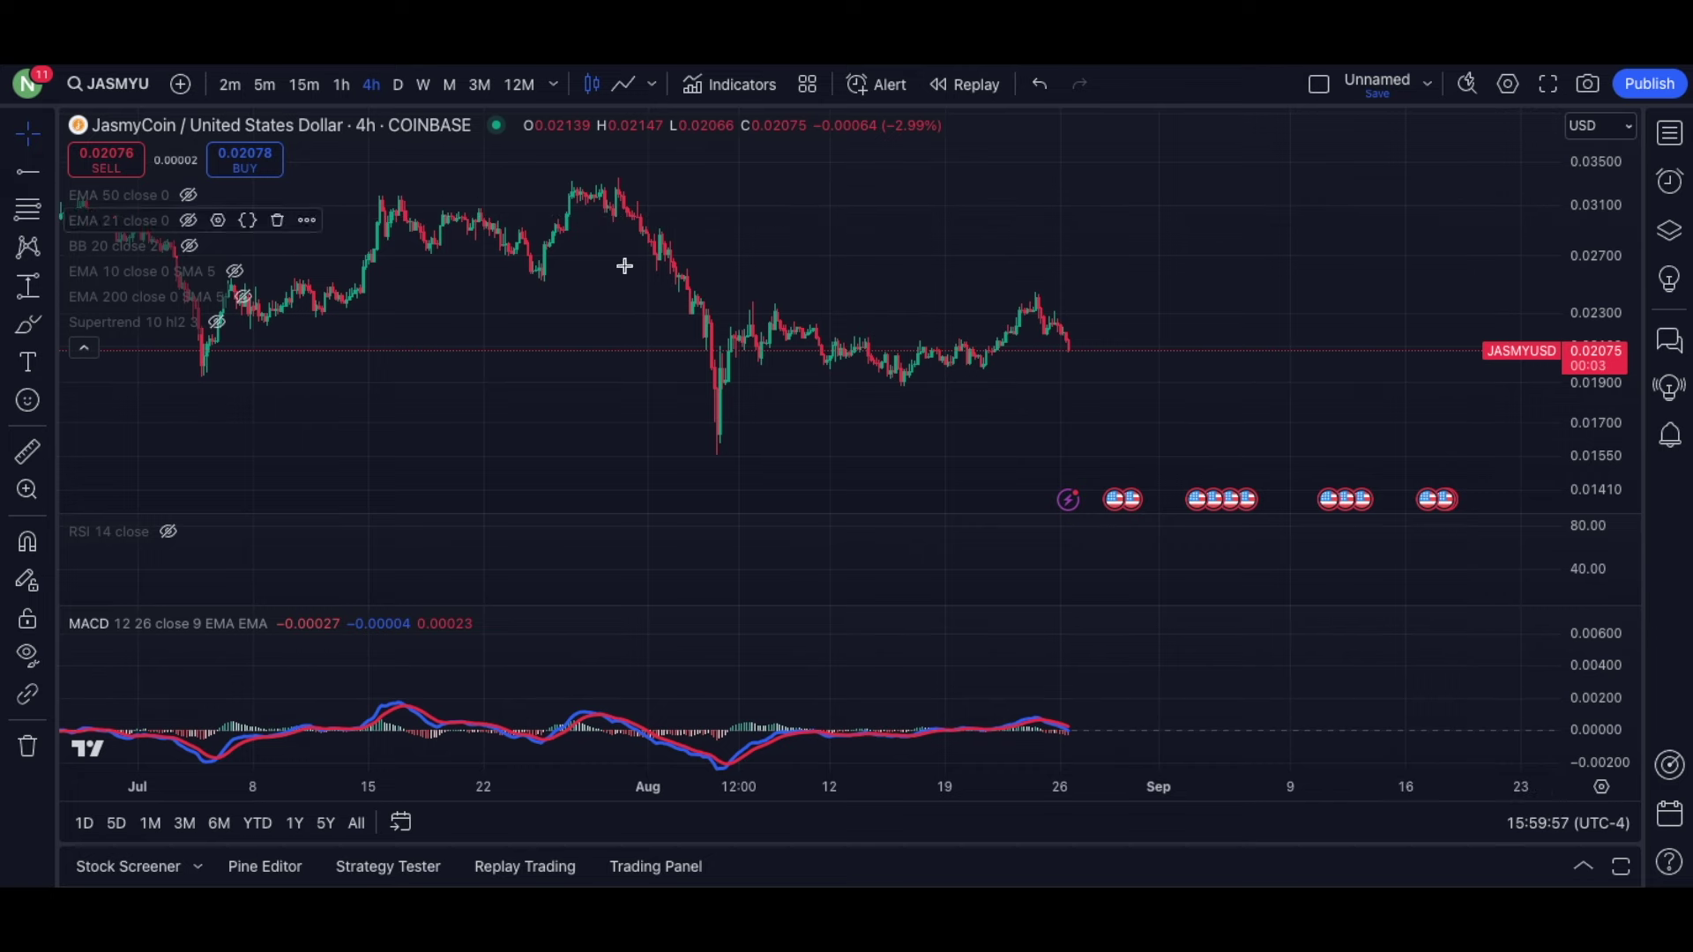
left_click(702, 385)
left_click_drag(1202, 318, 1296, 284)
left_click_drag(1609, 368, 1615, 167)
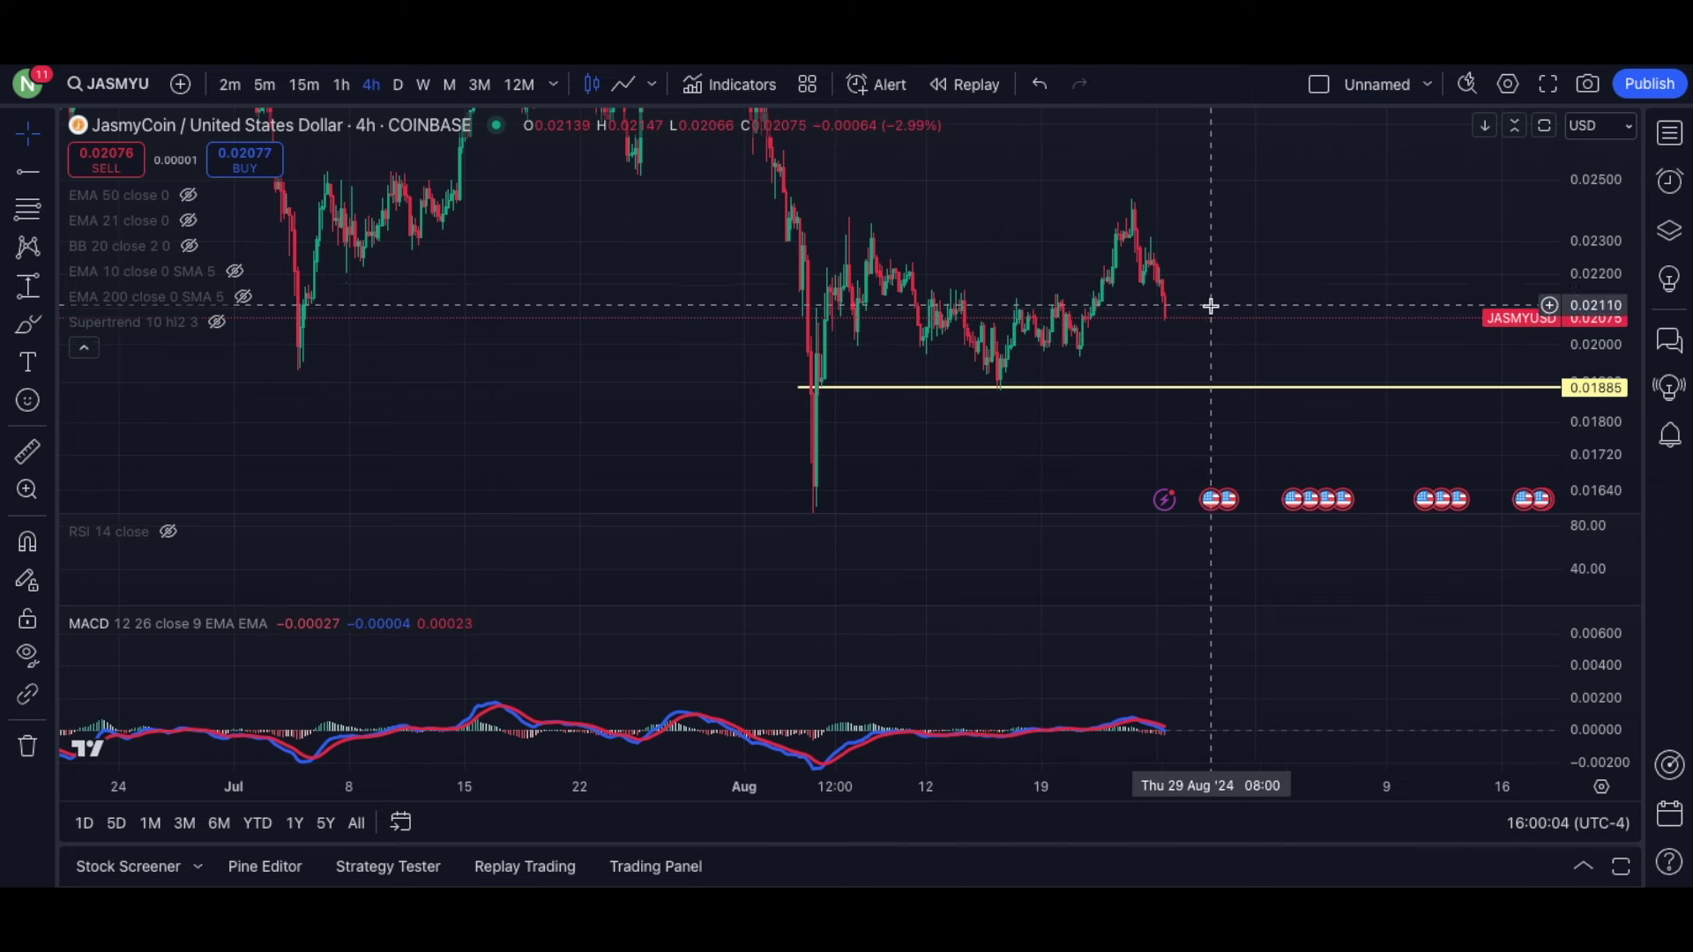
left_click_drag(804, 388, 817, 391)
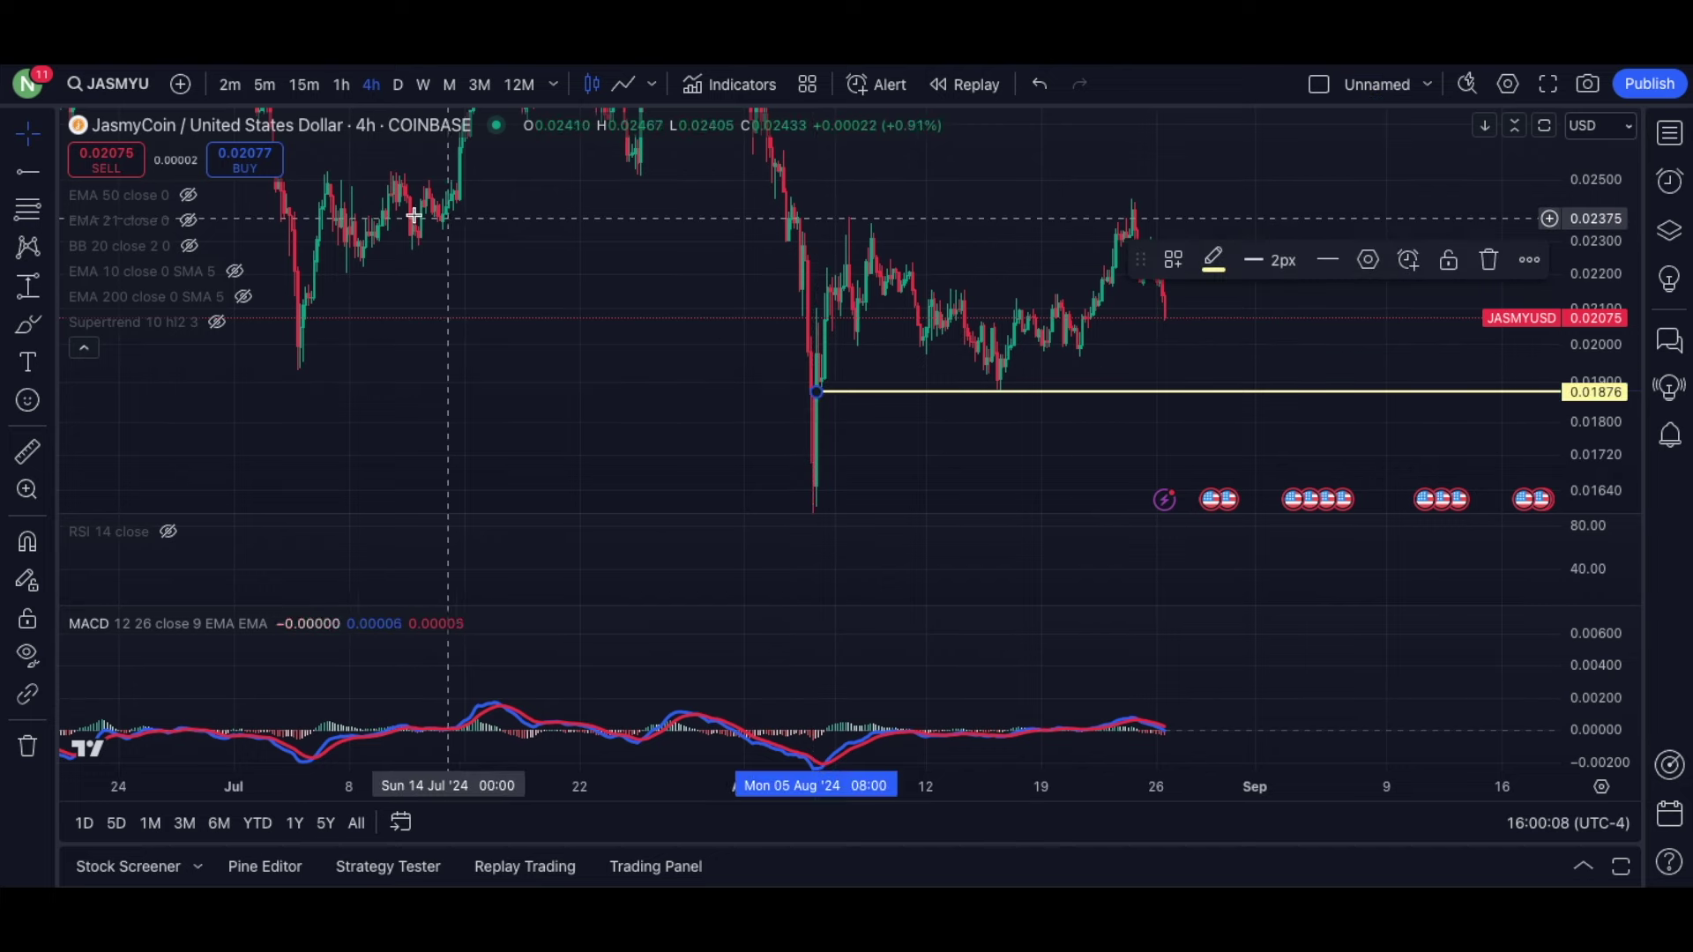
Add a second horizontal ray at 0.01987, starting from the 4 August candle.
left_click(27, 172)
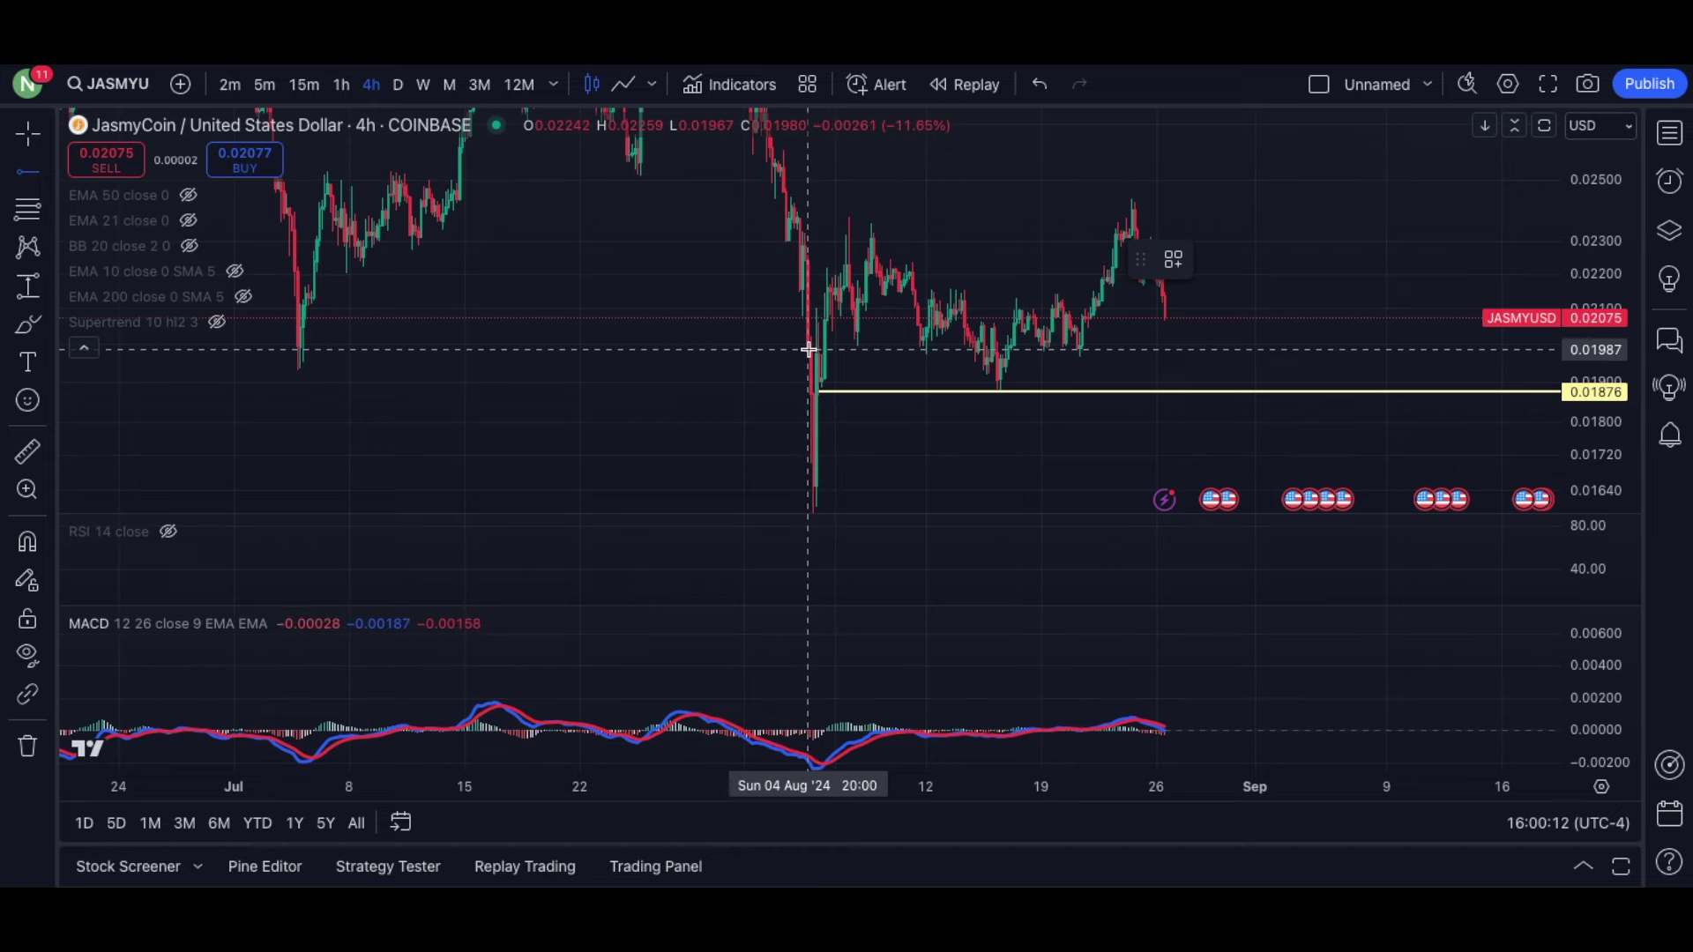
left_click(807, 350)
left_click_drag(1000, 370, 885, 378)
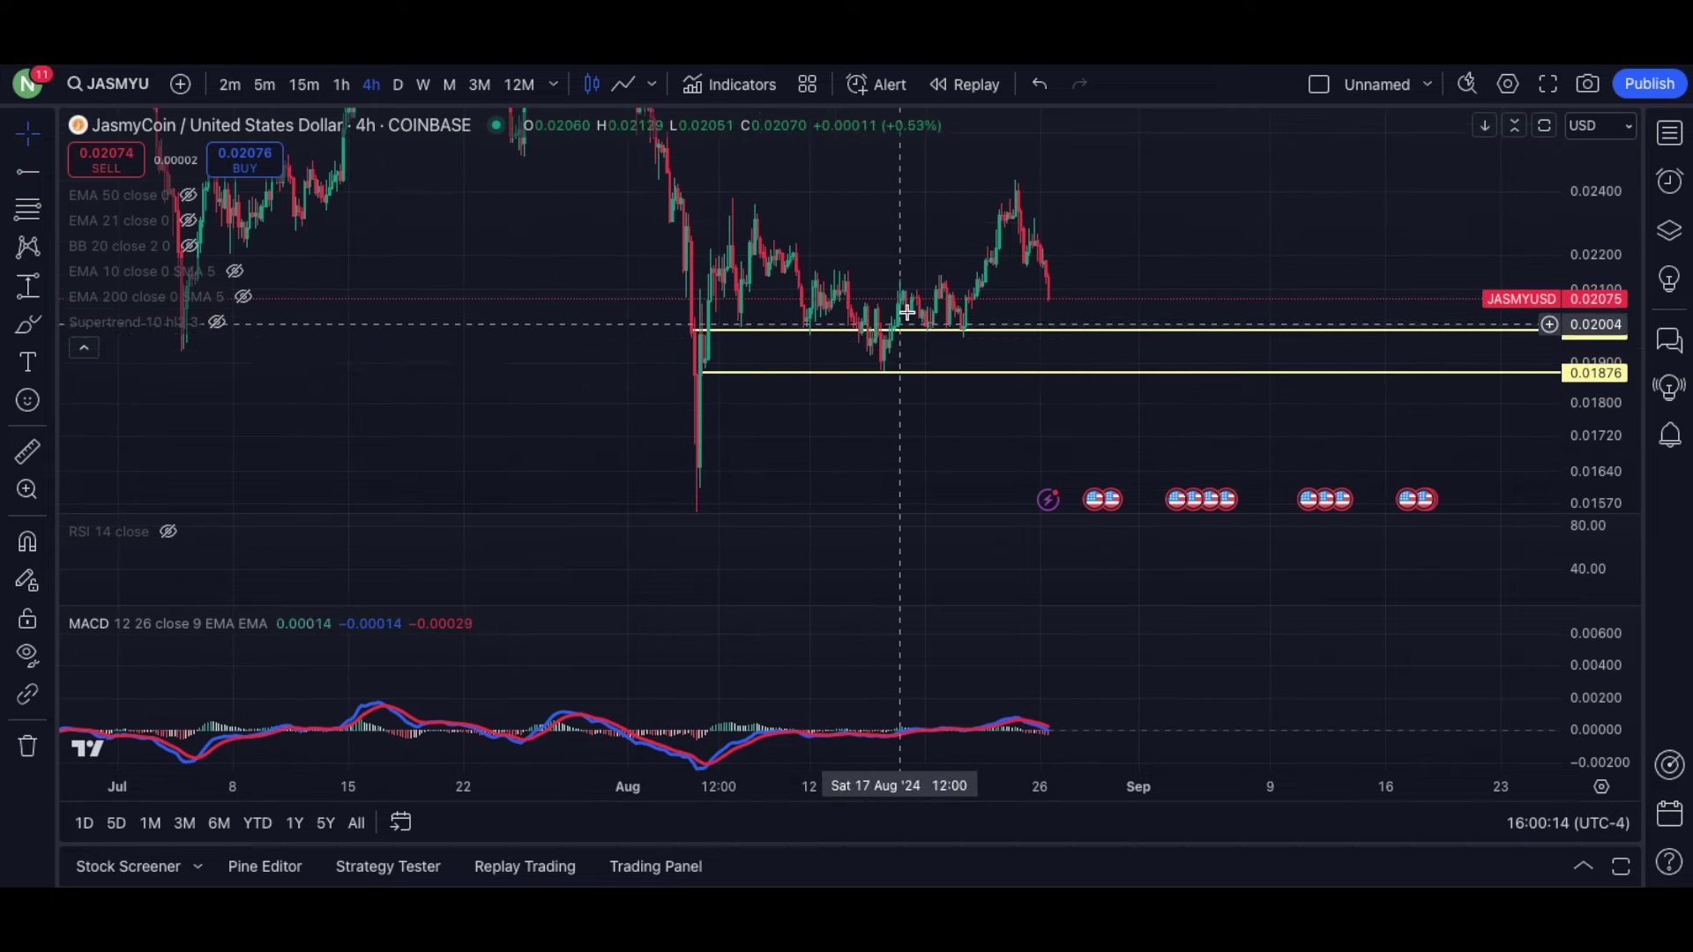
left_click_drag(1576, 230, 1576, 336)
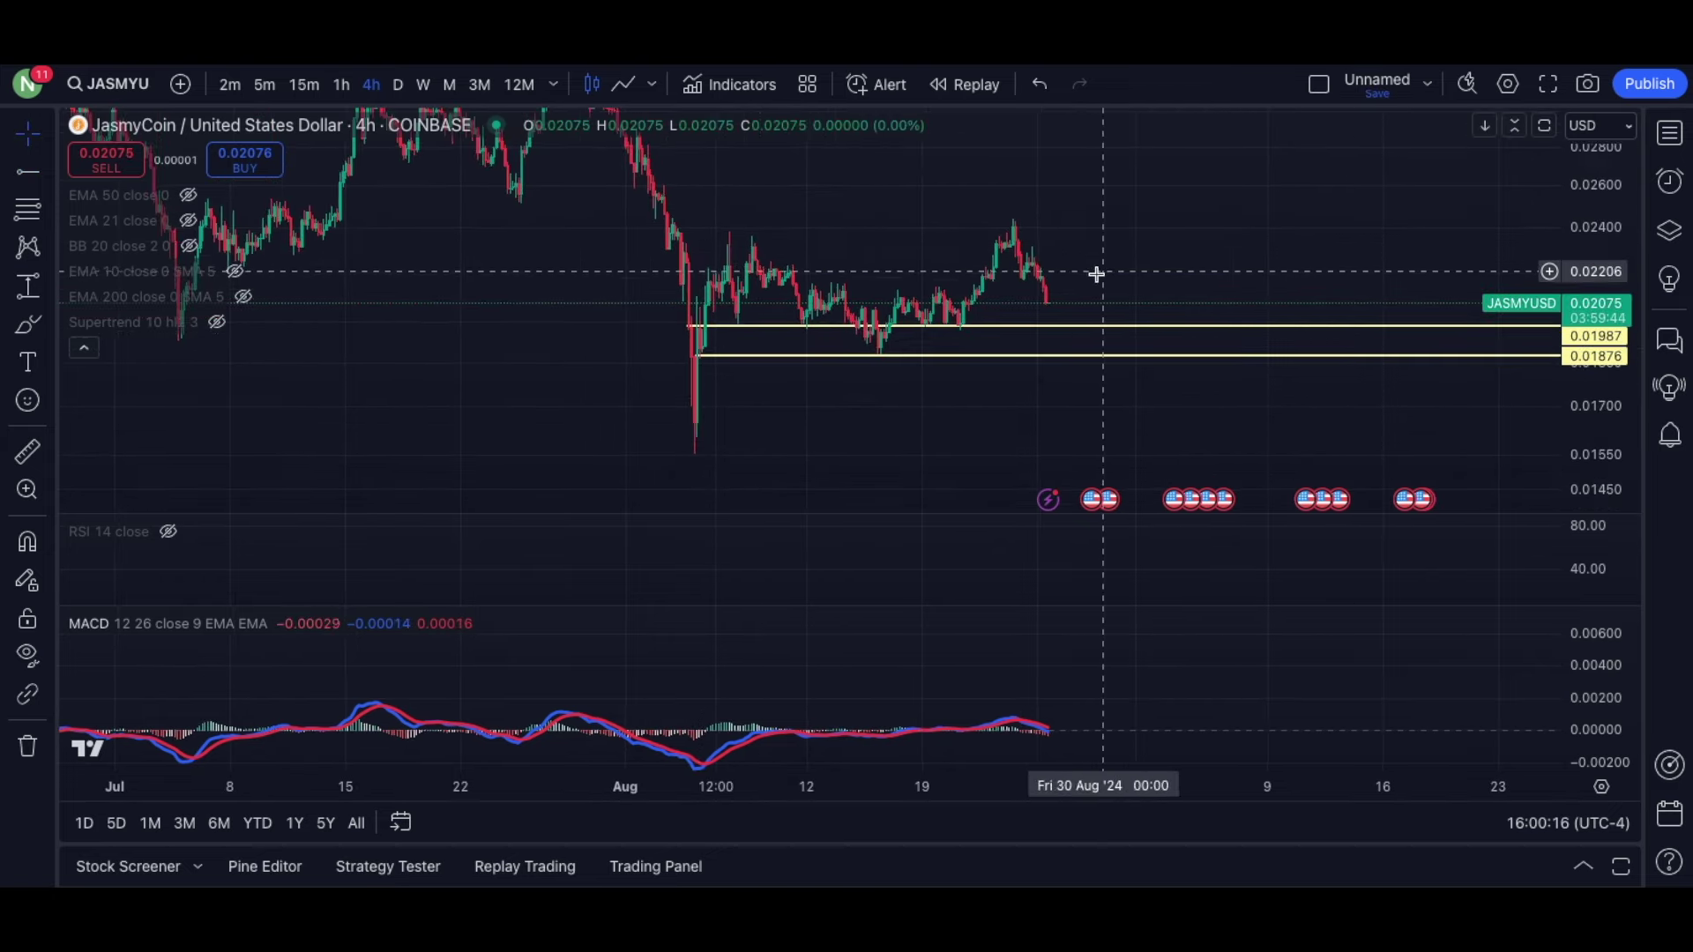
Add a horizontal ray at 0.01552 along the early August low.
left_click_drag(1119, 276, 1079, 185)
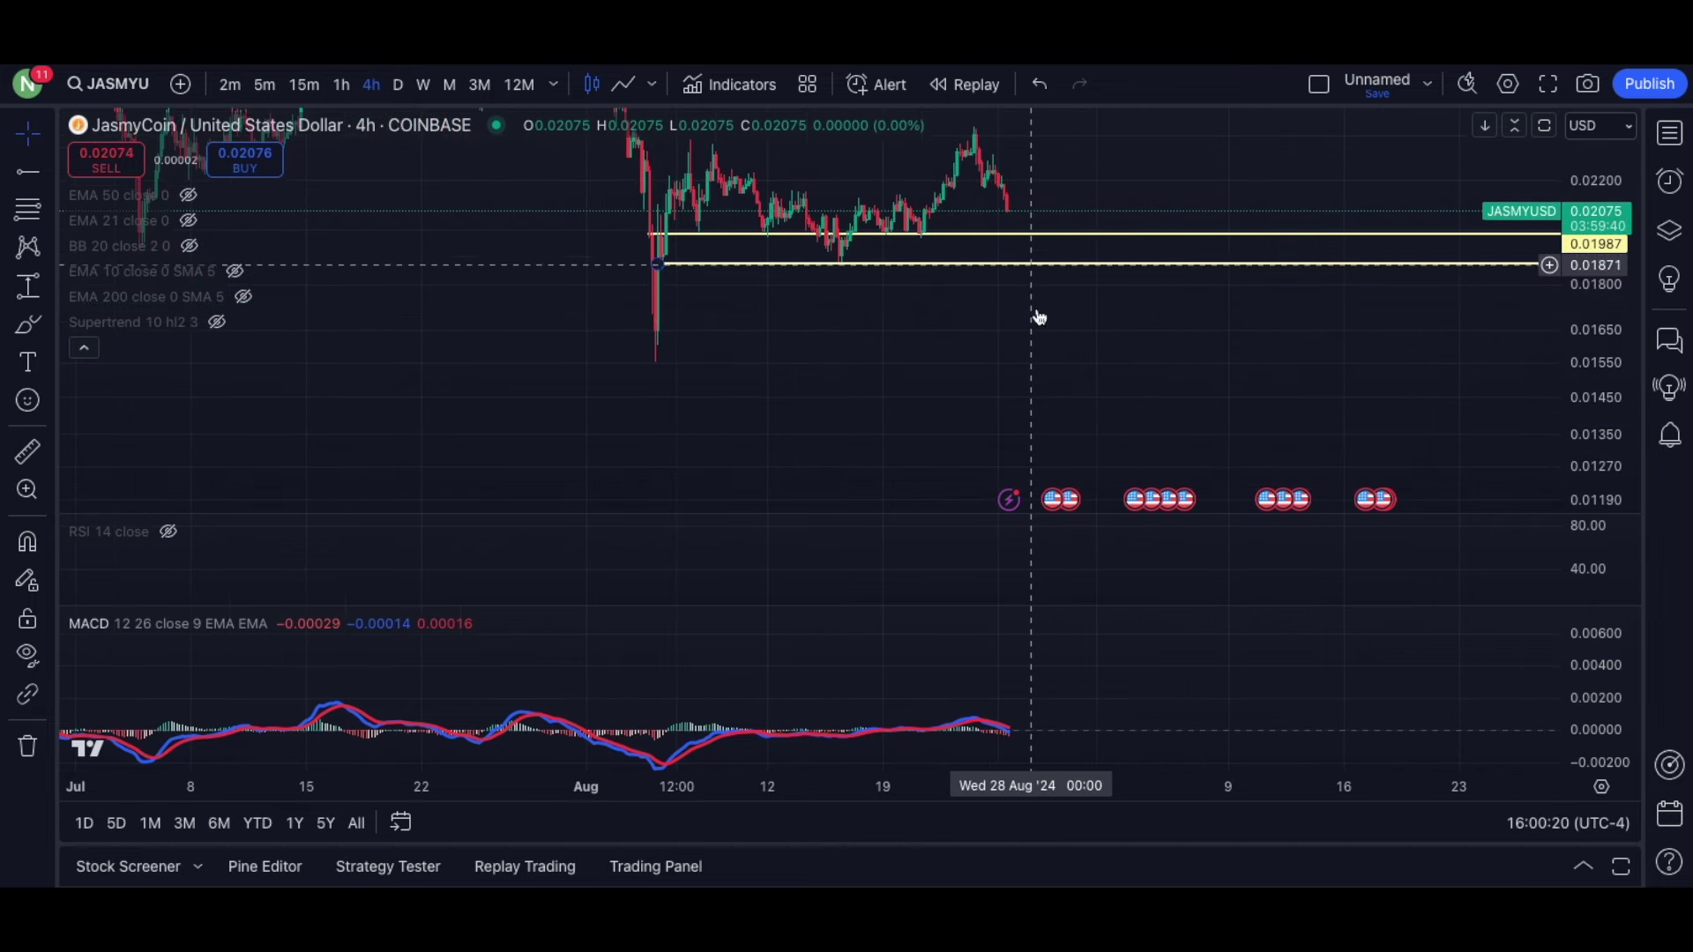
left_click(22, 141)
left_click(17, 170)
left_click(626, 359)
left_click_drag(875, 319, 863, 397)
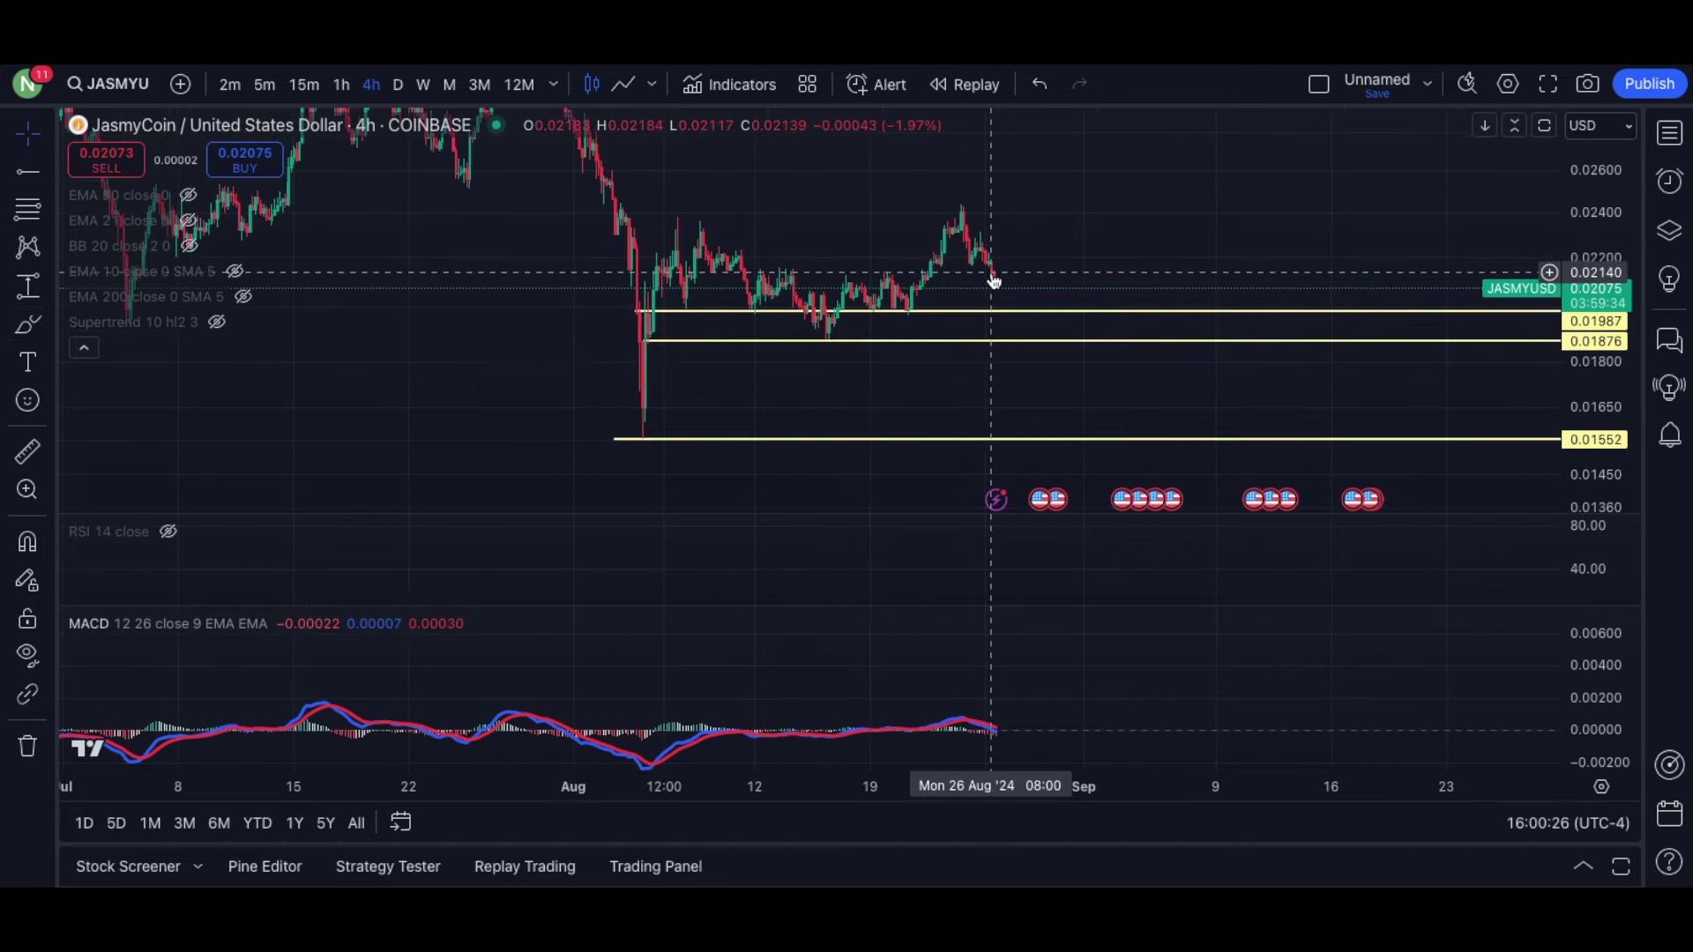
Add a horizontal ray at 0.02442 along the late August high.
left_click_drag(1042, 274, 1037, 303)
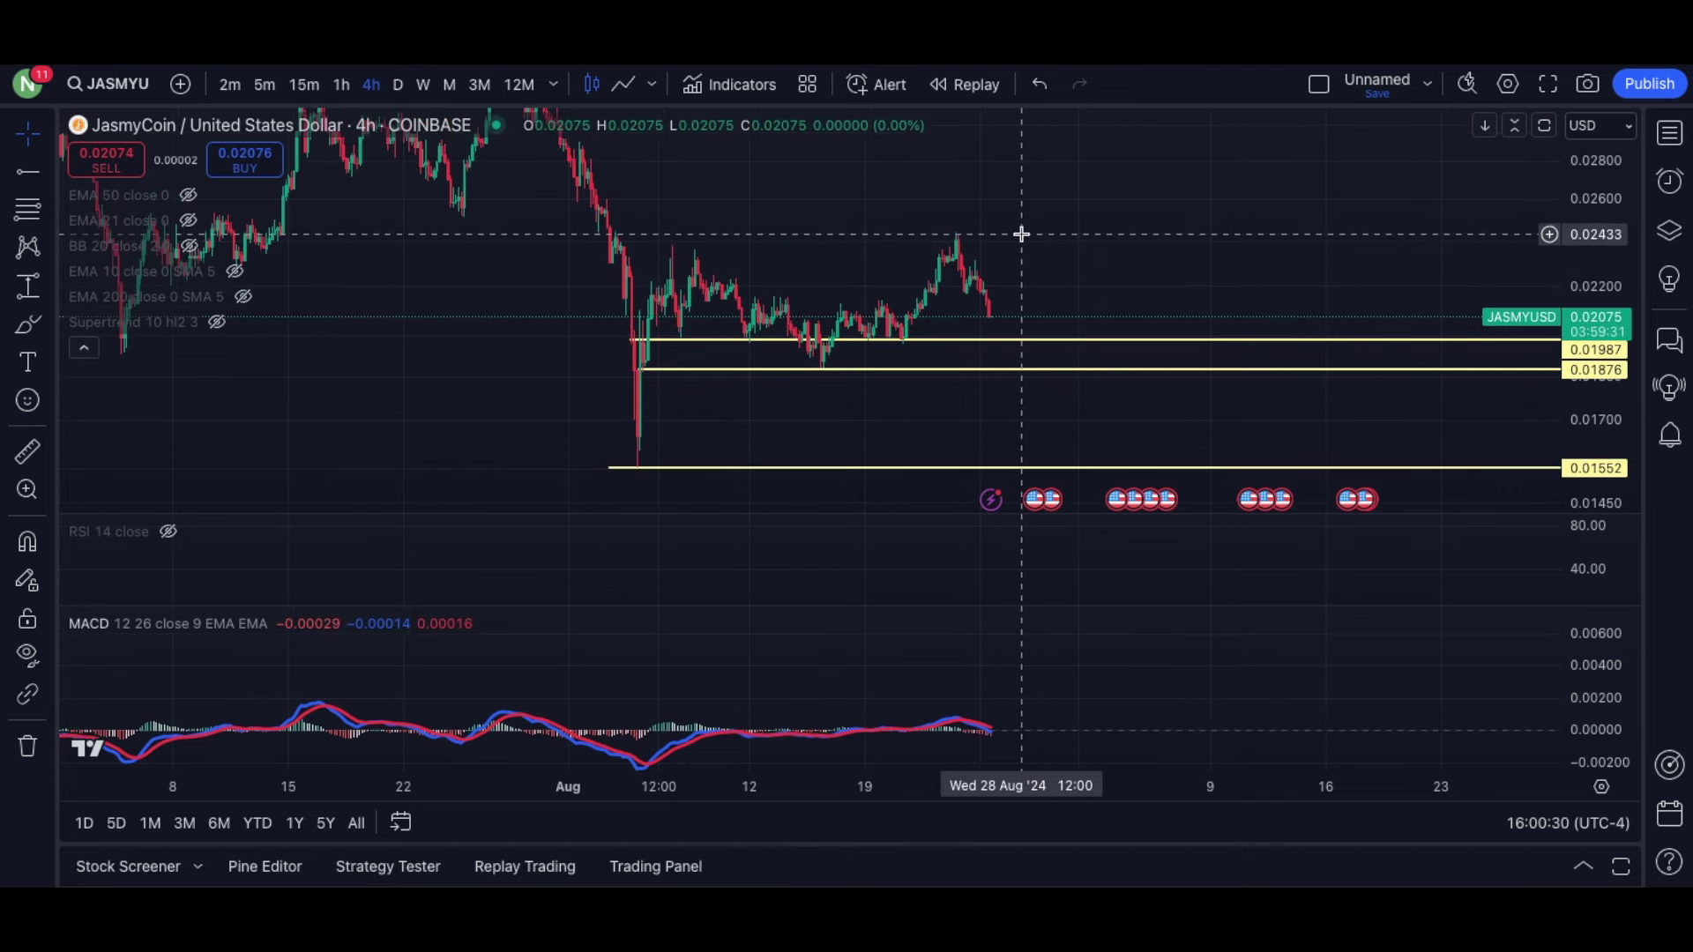
left_click(28, 171)
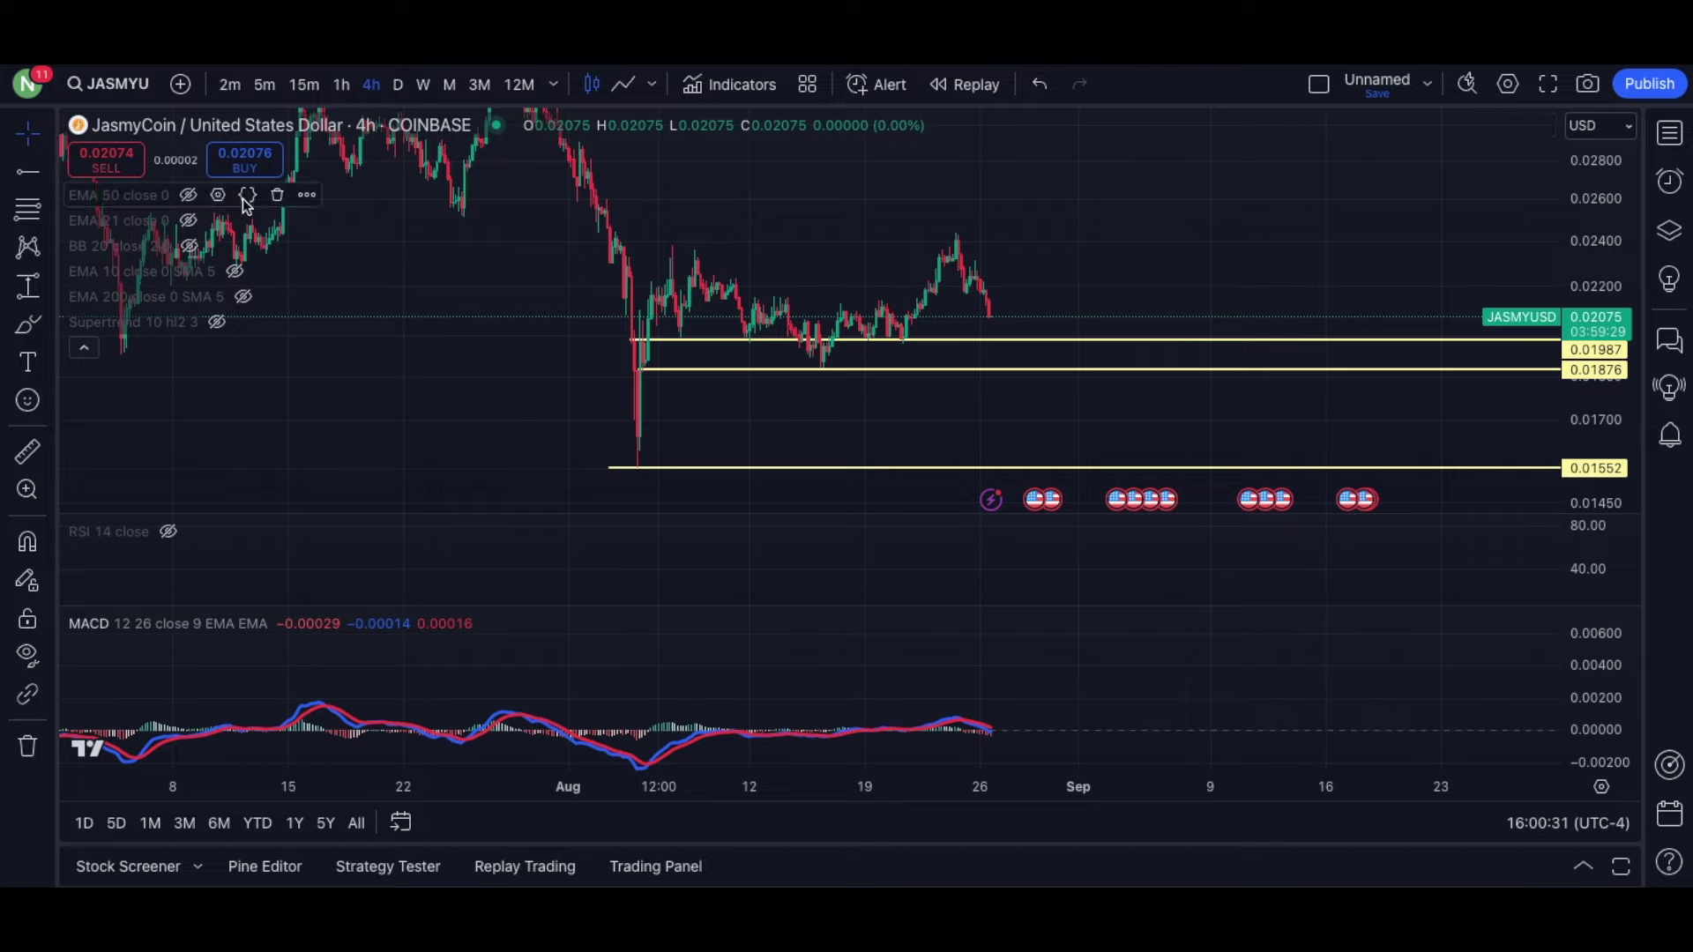
left_click(901, 232)
left_click_drag(743, 140, 756, 245)
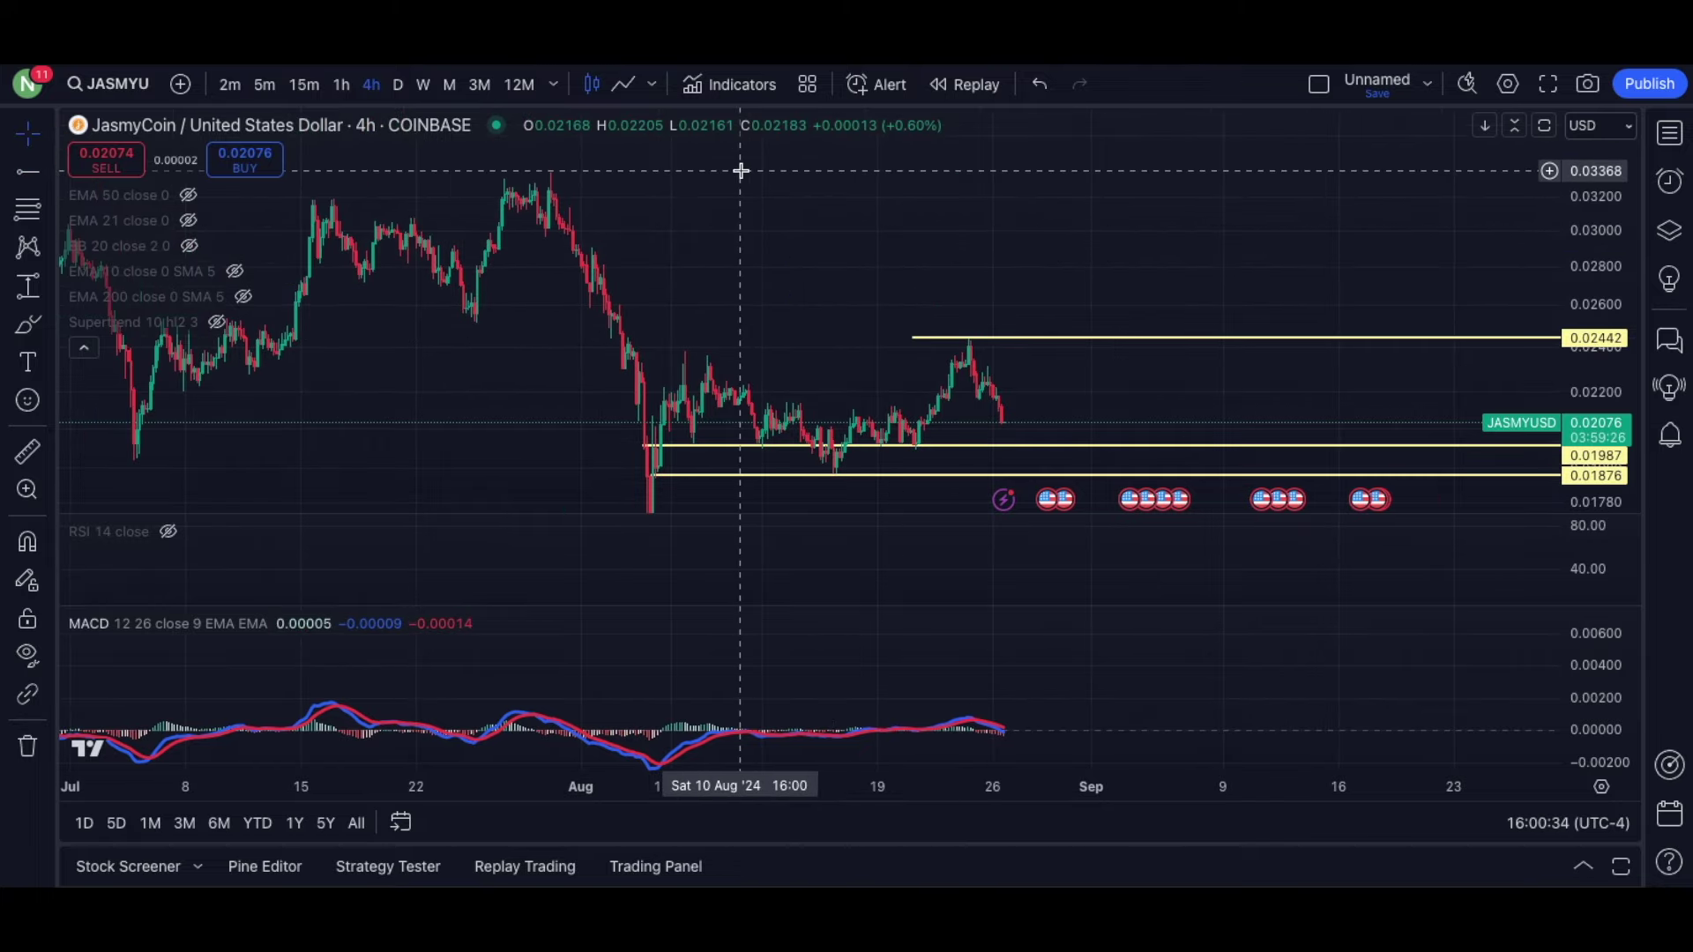
scroll(752, 250, "down", 5)
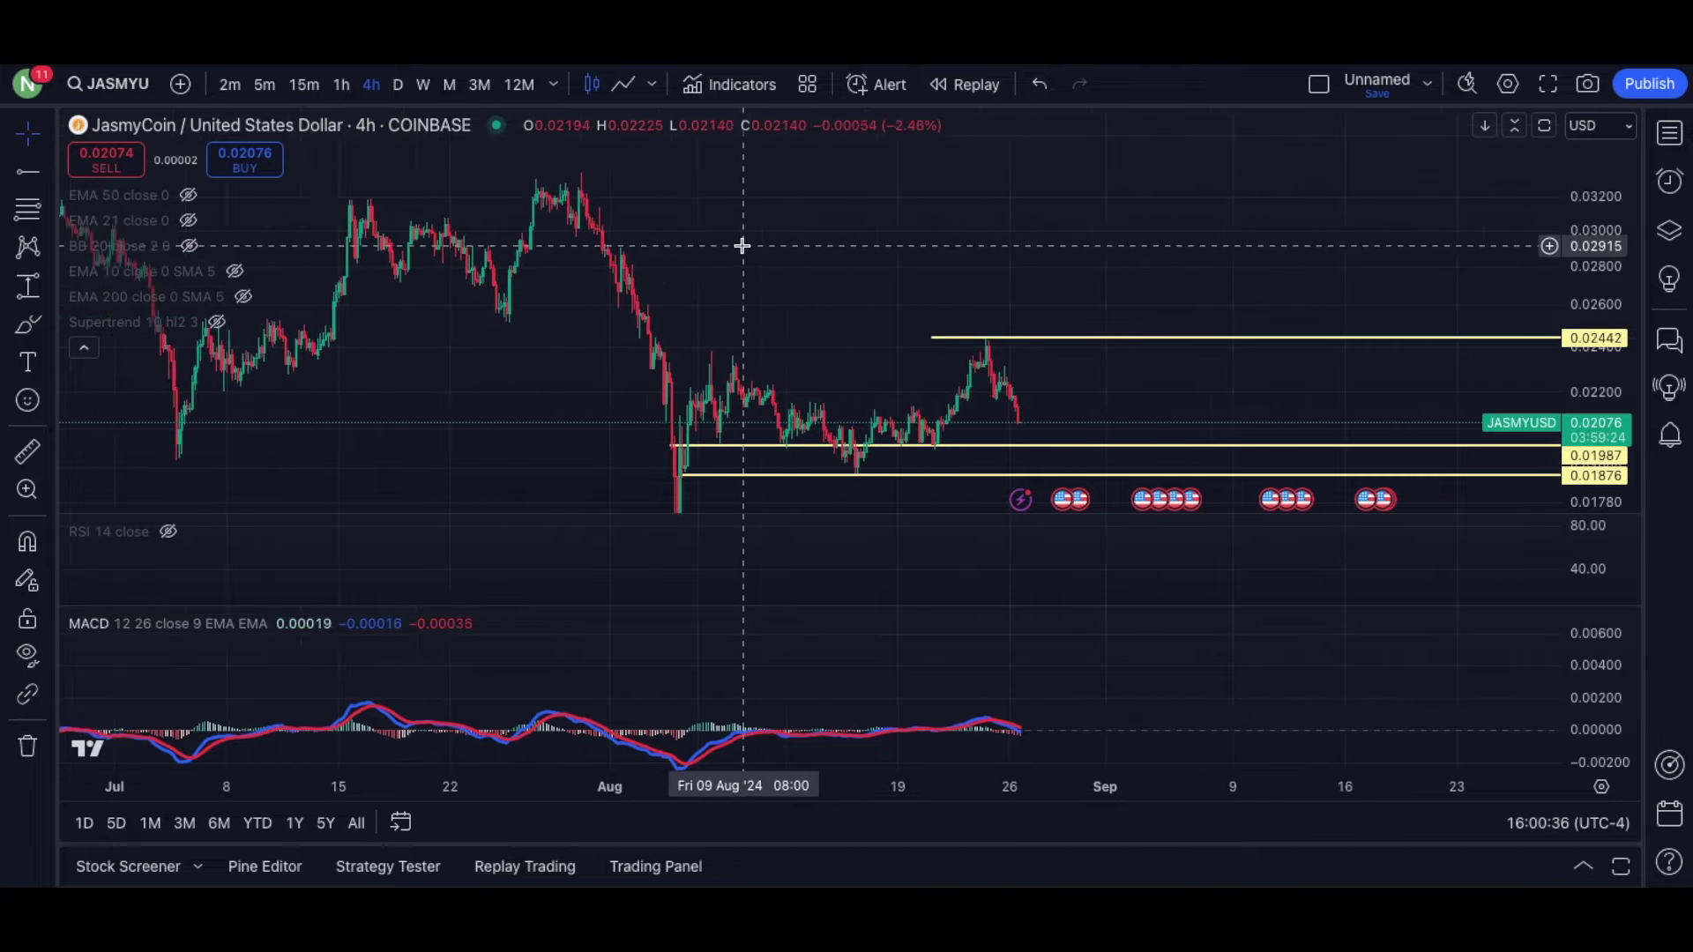